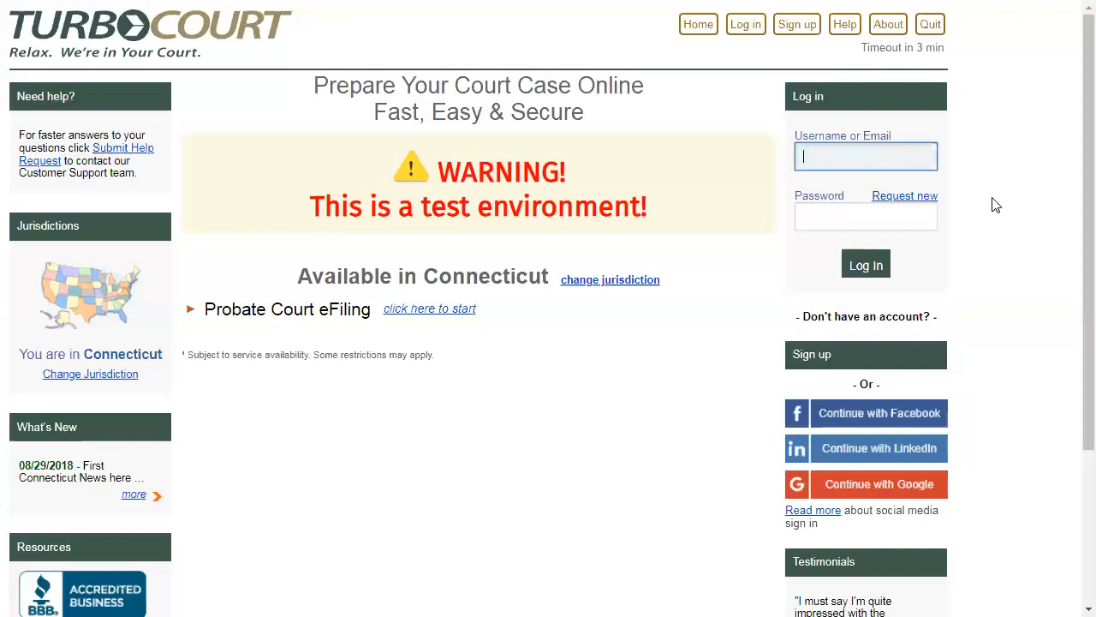
- Start signing up for a new account, extend the expiring session, and enter the registrant's first and last name
{"action": "left_click", "coordinate": [901, 354]}
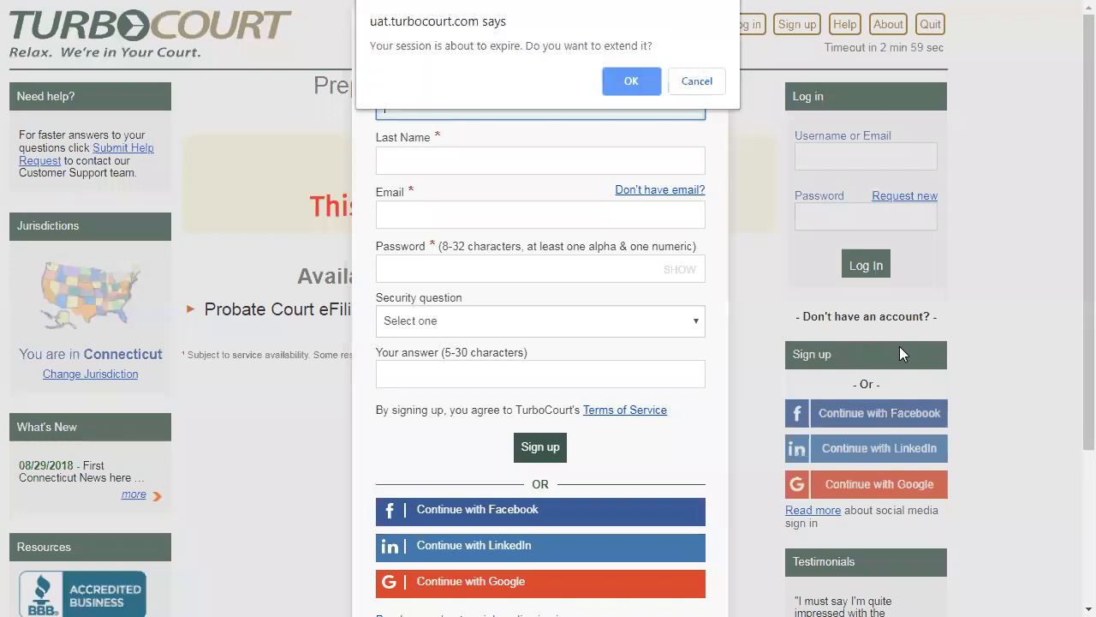
{"action": "left_click", "coordinate": [614, 81]}
{"action": "type", "text": "Stevenk12"}
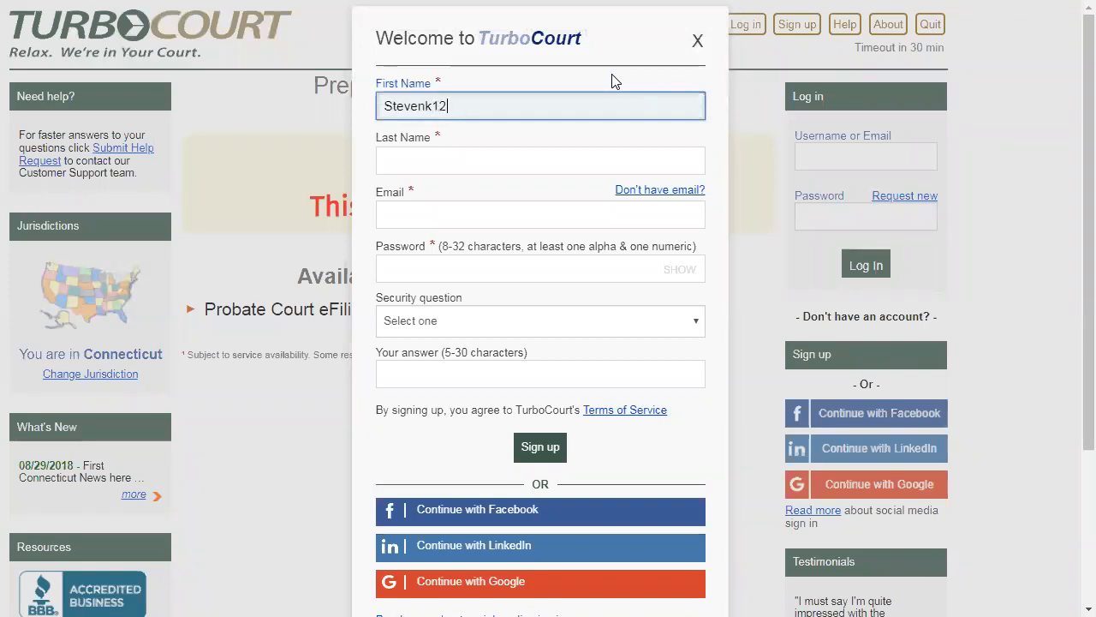
{"action": "key", "text": "Tab"}
{"action": "type", "text": "Intresys"}
{"action": "key", "text": "Tab"}
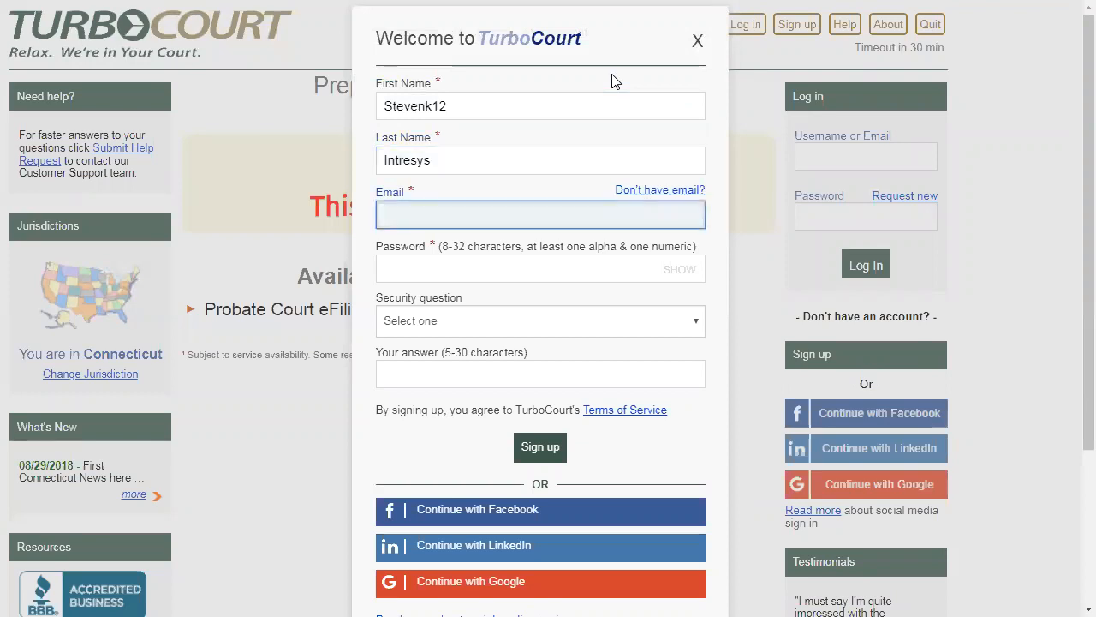
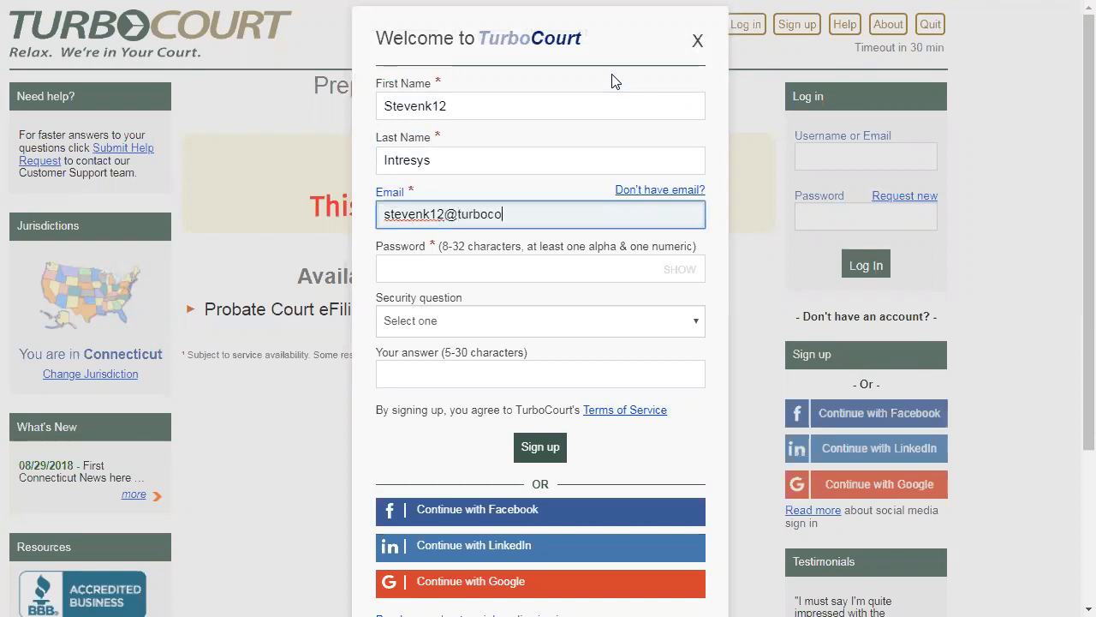
- Fill in the registrant's email address and account password, and submit the sign-up form without a security question
{"action": "key", "text": "Tab"}
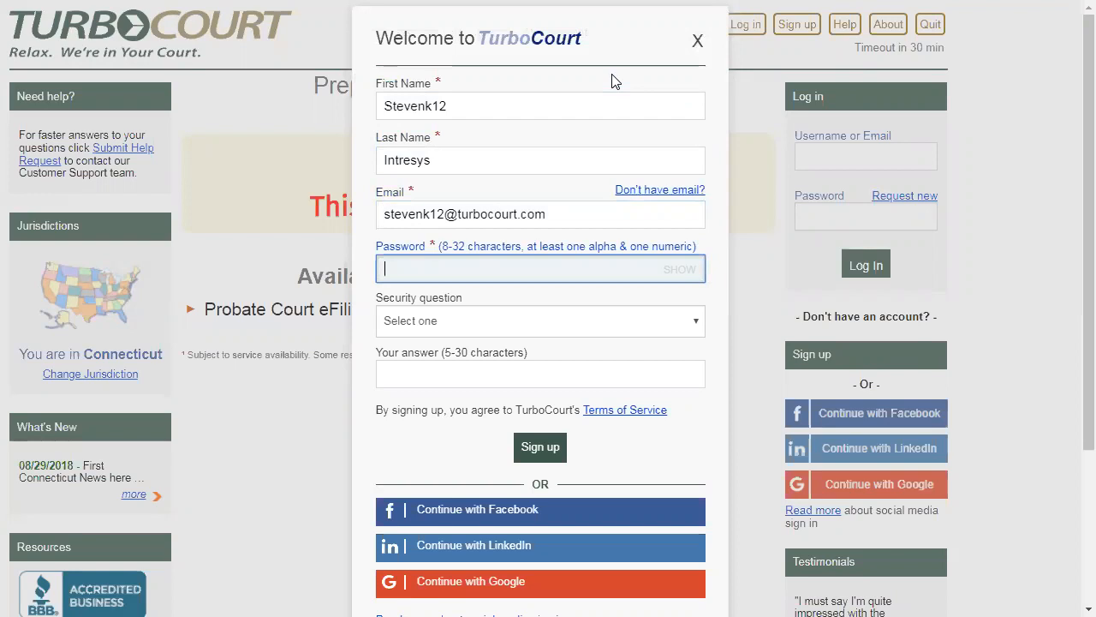
{"action": "type", "text": "•••••••••••••"}
{"action": "key", "text": "Tab"}
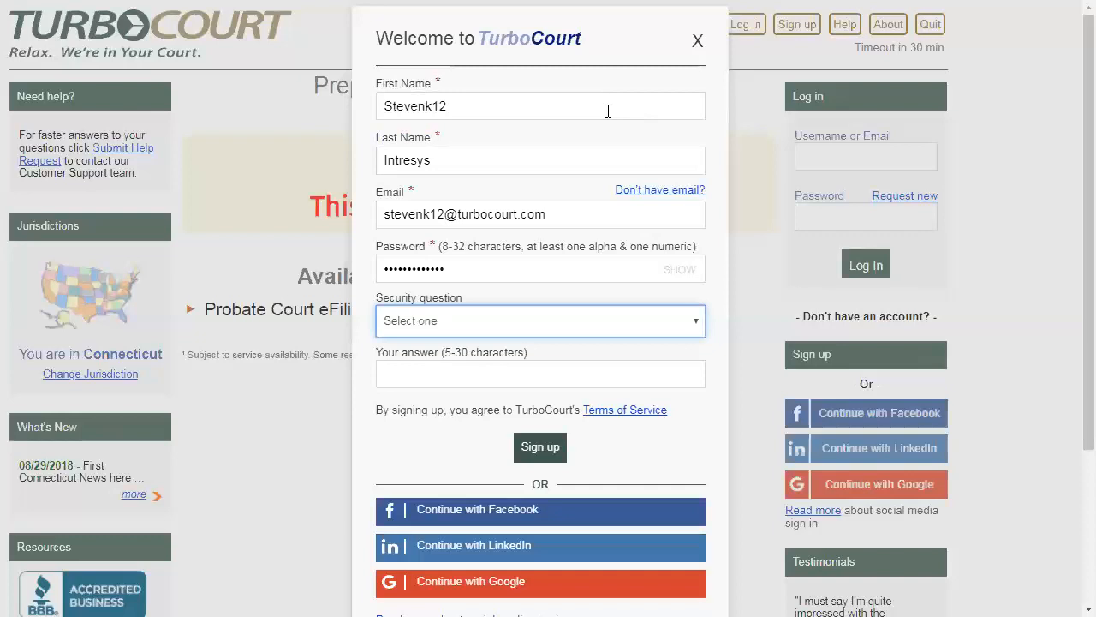
{"action": "left_click", "coordinate": [528, 449]}
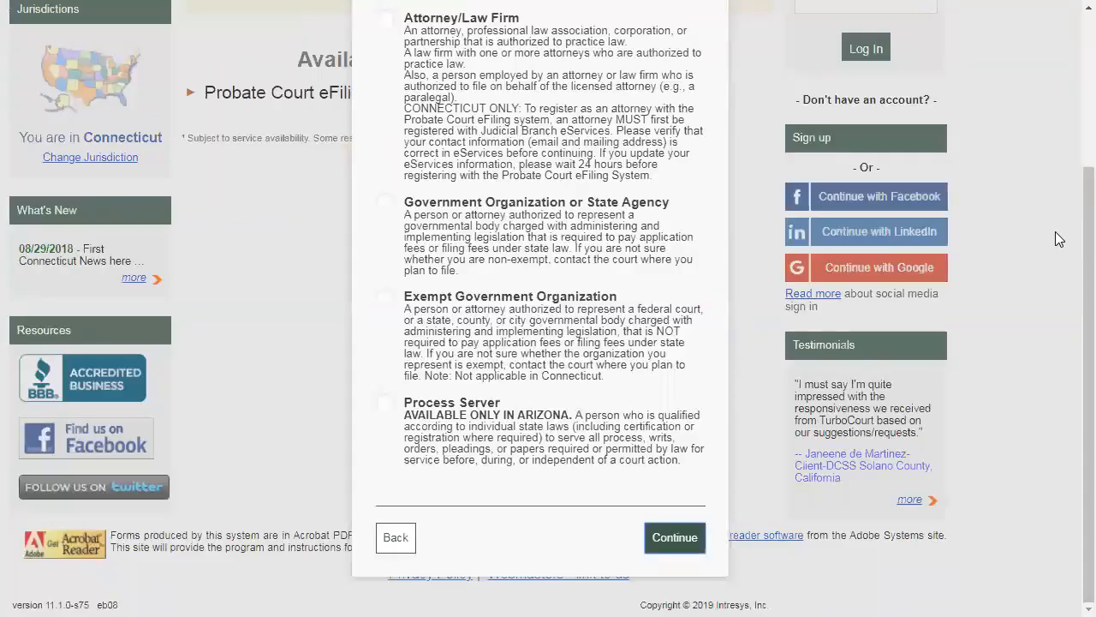
- Choose Attorney/Law Firm as the account type and continue the registration
{"action": "scroll", "coordinate": [1074, 239], "scroll_direction": "up", "scroll_amount": 3}
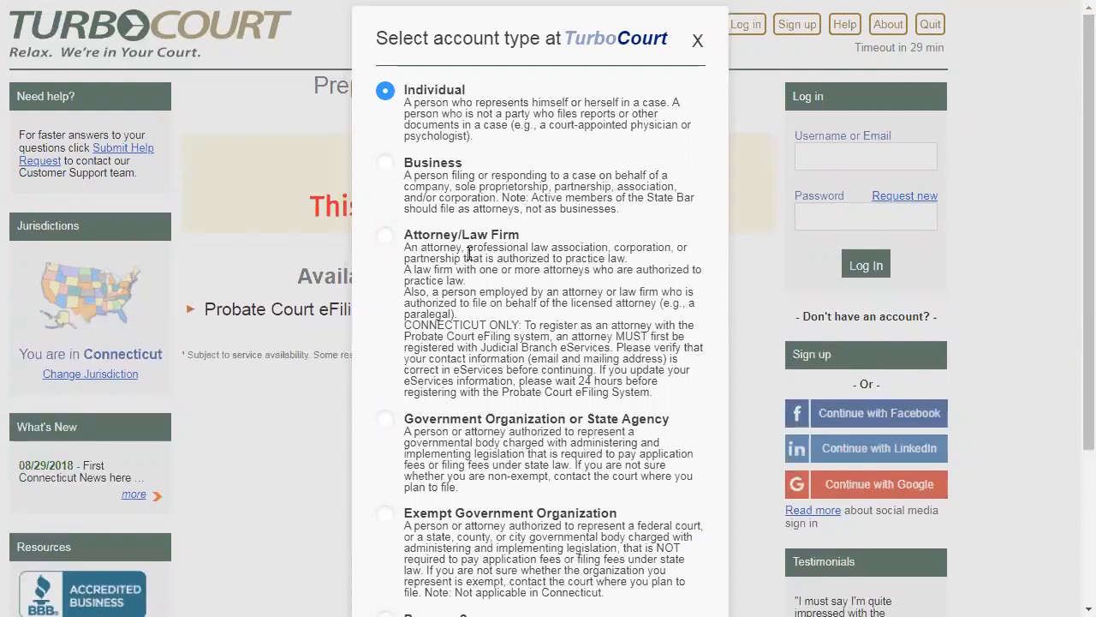
{"action": "left_click", "coordinate": [385, 237]}
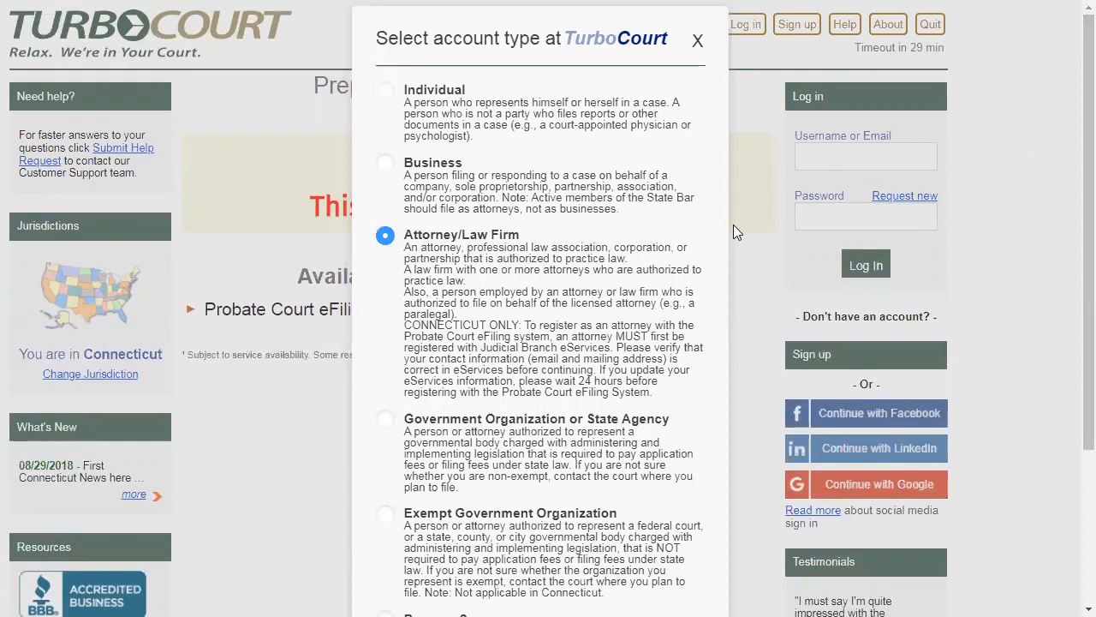
{"action": "scroll", "coordinate": [757, 436], "scroll_direction": "down", "scroll_amount": 3}
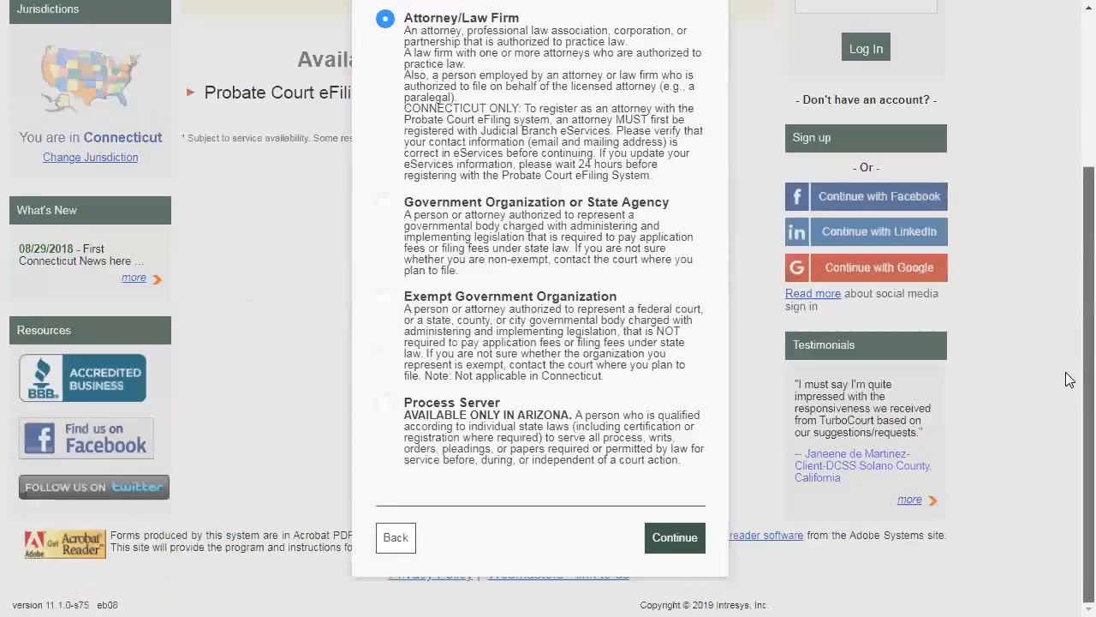
{"action": "left_click", "coordinate": [663, 543]}
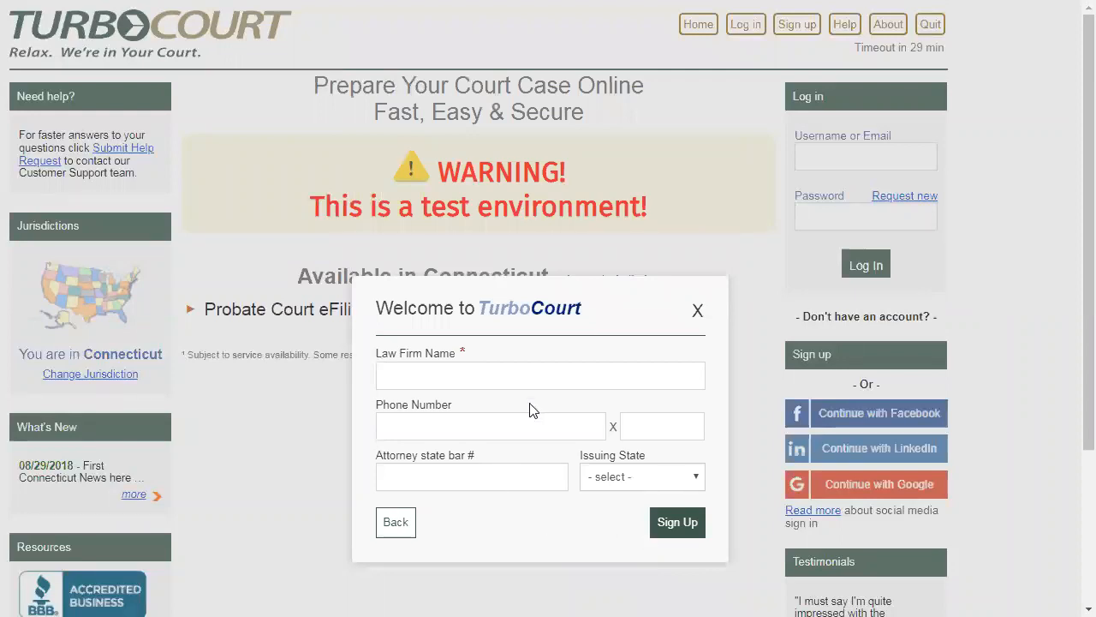
- Enter the law firm's name, ending in PLLC, and complete the sign-up with the optional fields left blank
{"action": "left_click", "coordinate": [494, 375]}
{"action": "type", "text": "Seven"}
{"action": "key", "text": "BackSpace"}
{"action": "key", "text": "BackSpace"}
{"action": "key", "text": "BackSpace"}
{"action": "key", "text": "BackSpace"}
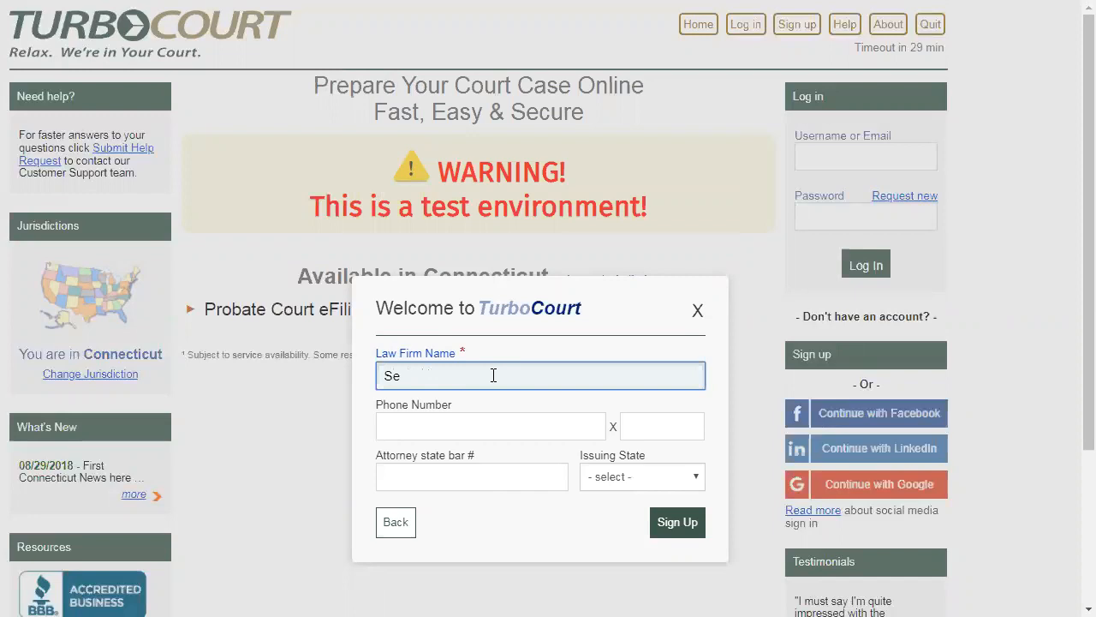
{"action": "type", "text": "even"}
{"action": "key", "text": "BackSpace"}
{"action": "key", "text": "BackSpace"}
{"action": "key", "text": "BackSpace"}
{"action": "key", "text": "BackSpace"}
{"action": "type", "text": "tevenk!@"}
{"action": "key", "text": "BackSpace"}
{"action": "key", "text": "BackSpace"}
{"action": "key", "text": "BackSpace"}
{"action": "type", "text": "12 PLLC"}
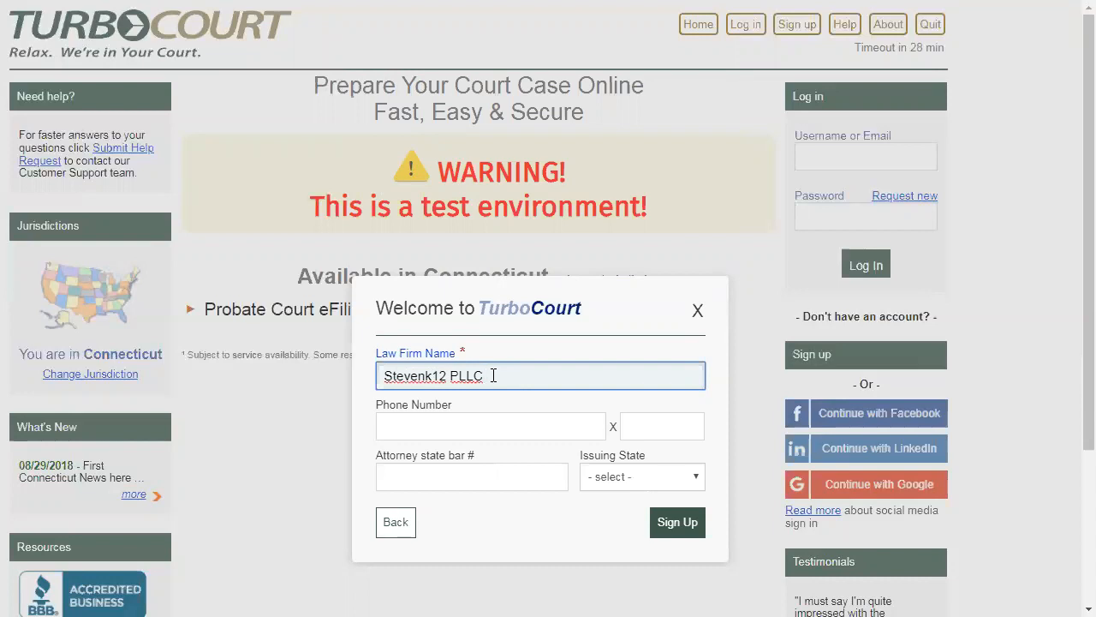
{"action": "left_click", "coordinate": [668, 532]}
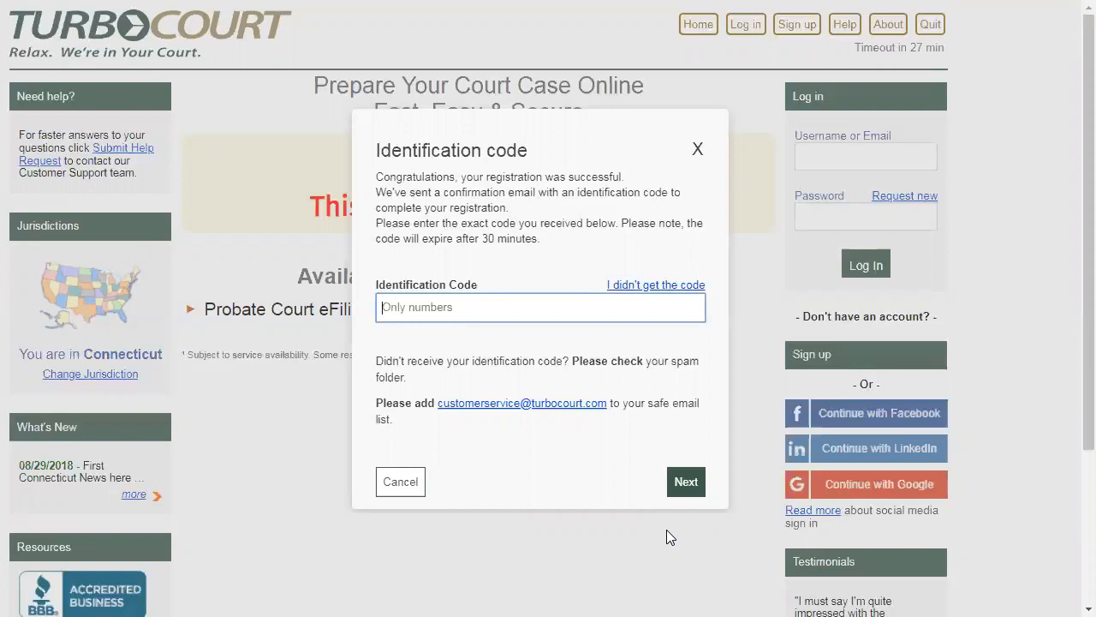
- Switch to Gmail, open the "Welcome to TurboCourt" email and find the identification code in it
{"action": "key", "text": "alt+Tab"}
{"action": "key", "text": "Tab"}
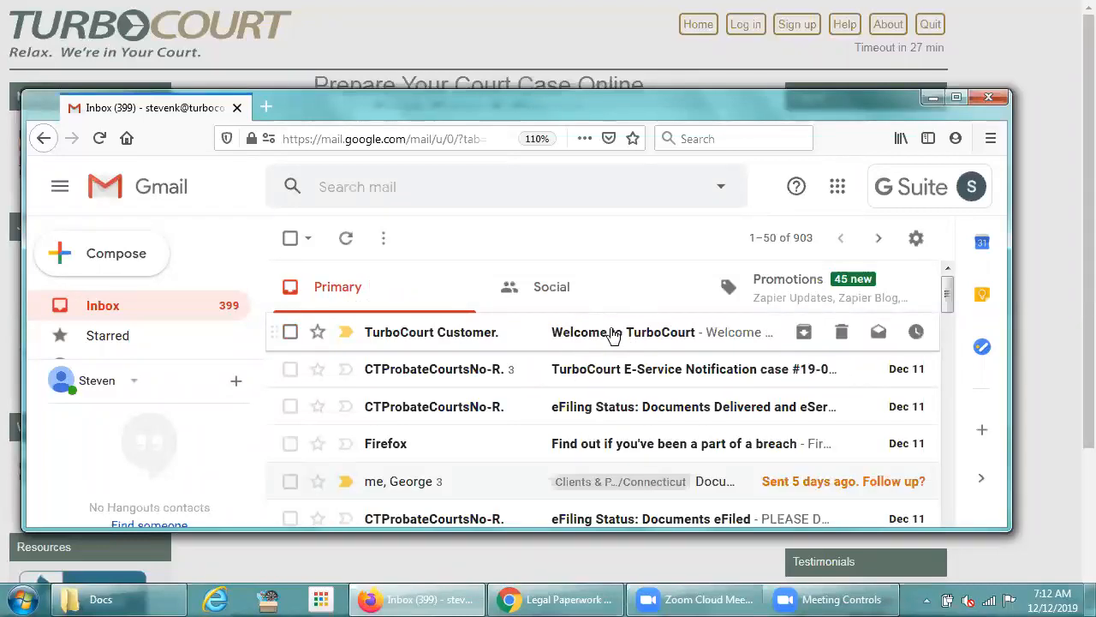
{"action": "left_click", "coordinate": [613, 332]}
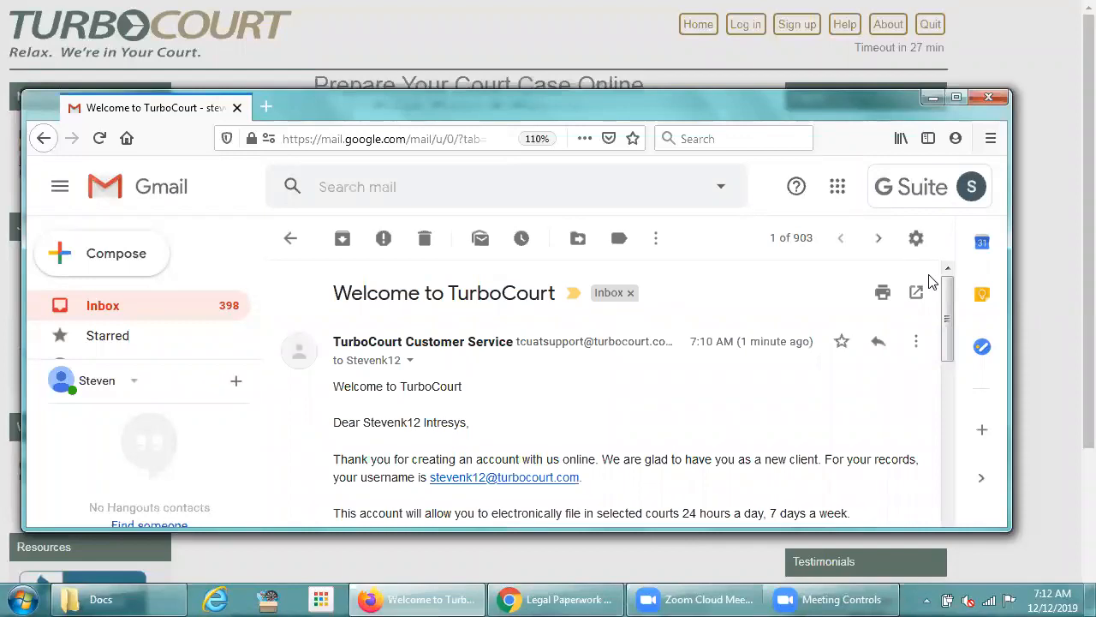
{"action": "left_click_drag", "start_coordinate": [947, 291], "coordinate": [938, 392]}
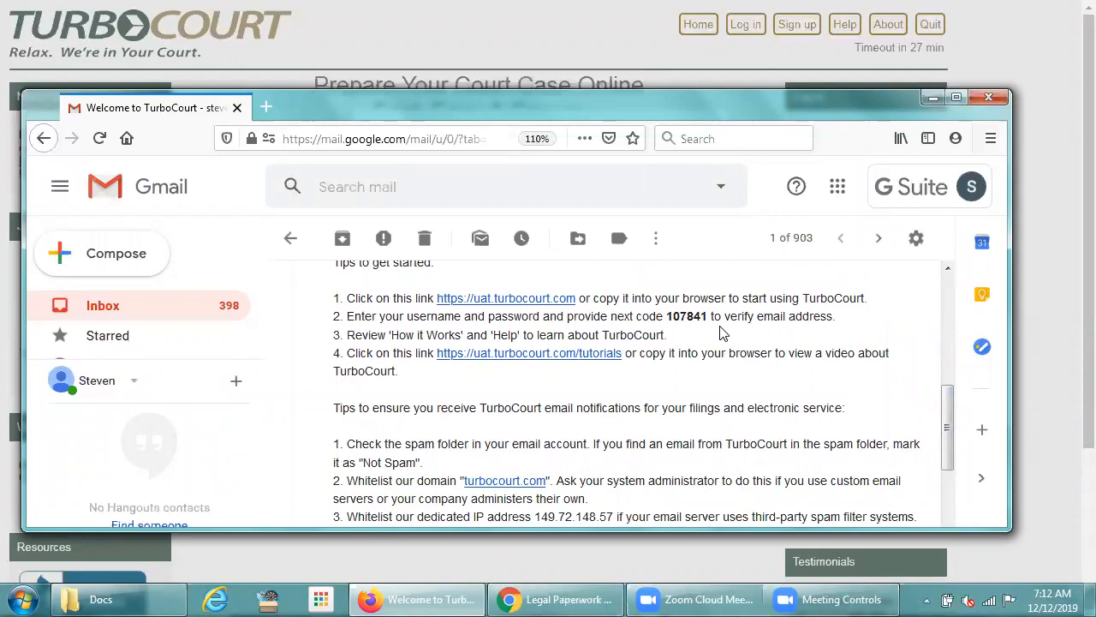
- Return to TurboCourt, submit the emailed identification code, and skip providing a mobile number
{"action": "key", "text": "alt+Tab"}
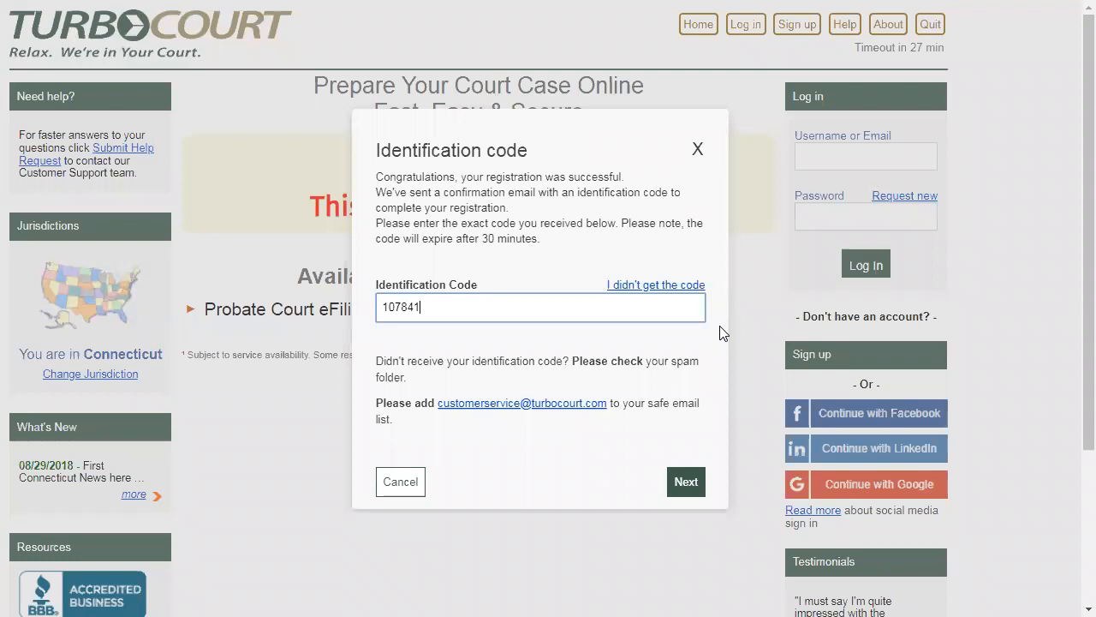
{"action": "left_click", "coordinate": [685, 484]}
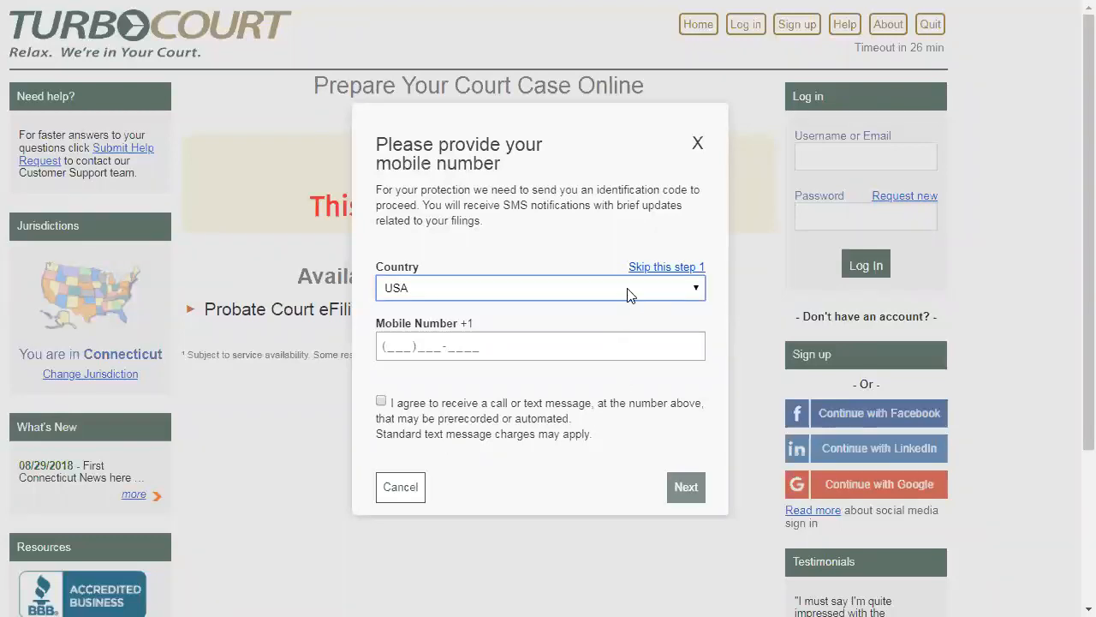
{"action": "left_click", "coordinate": [641, 271]}
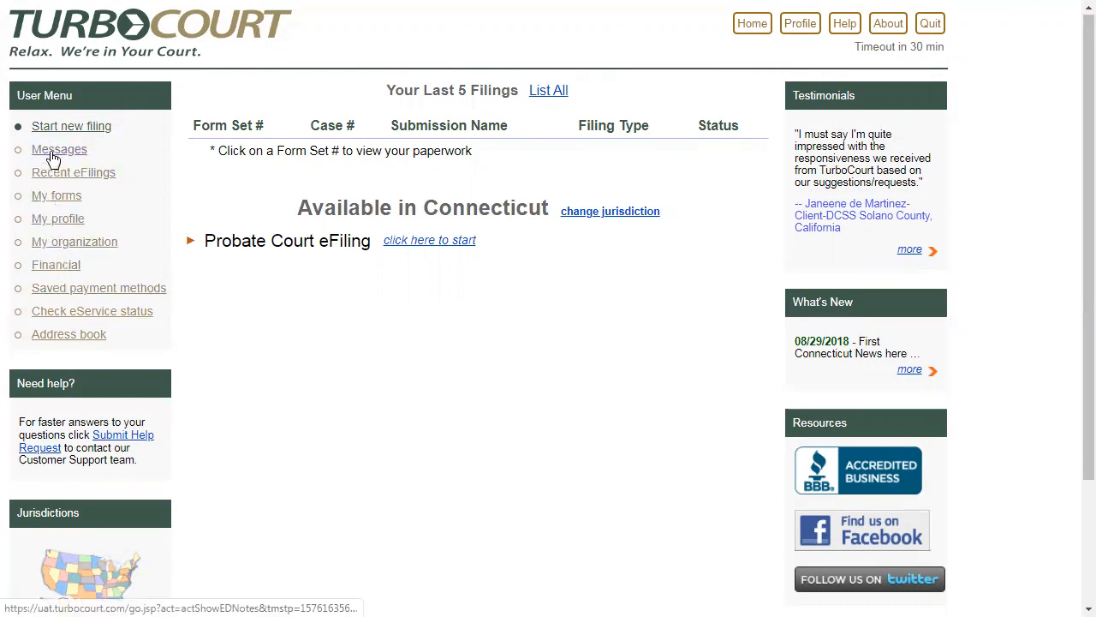
- Open the user profile and enter the contact phone number in the contact information
{"action": "left_click", "coordinate": [60, 219]}
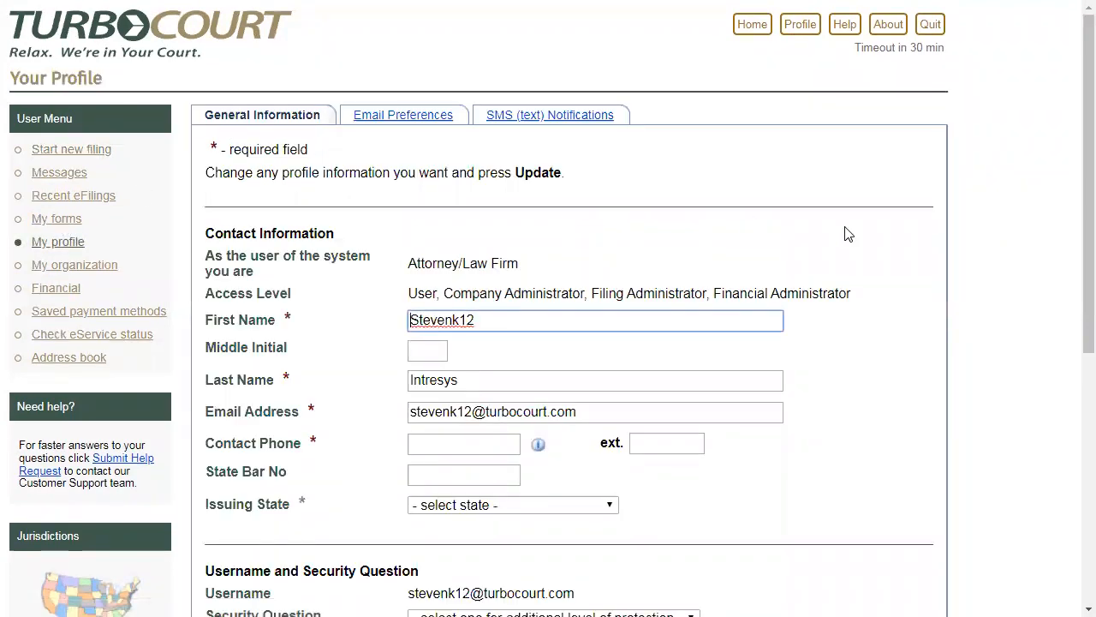
{"action": "scroll", "coordinate": [1073, 176], "scroll_direction": "down", "scroll_amount": 3}
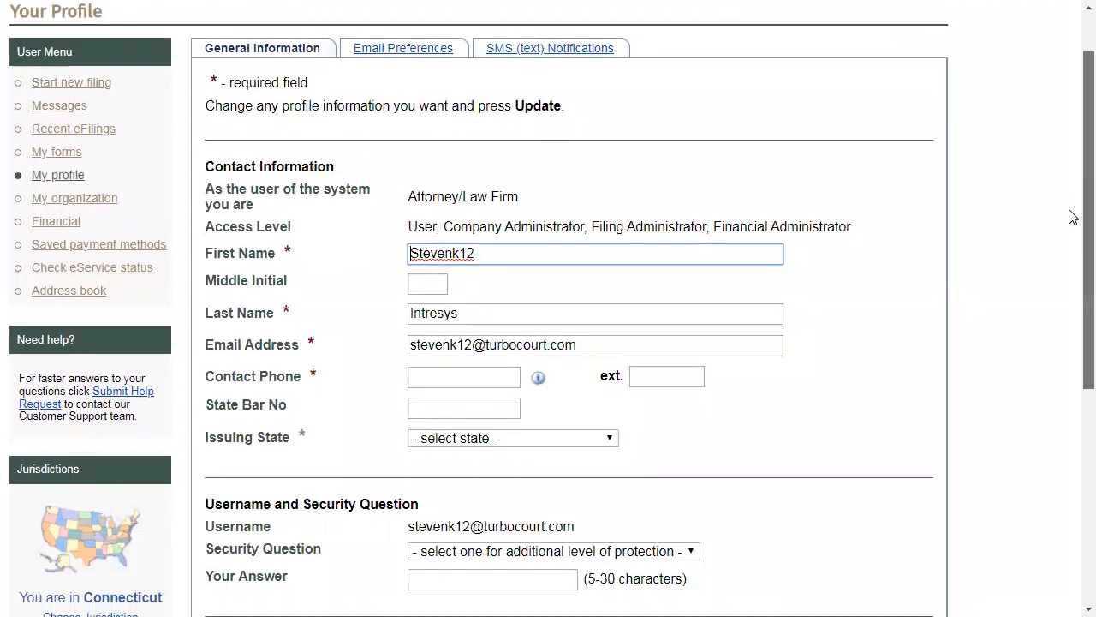
{"action": "left_click_drag", "start_coordinate": [1069, 264], "coordinate": [1070, 280]}
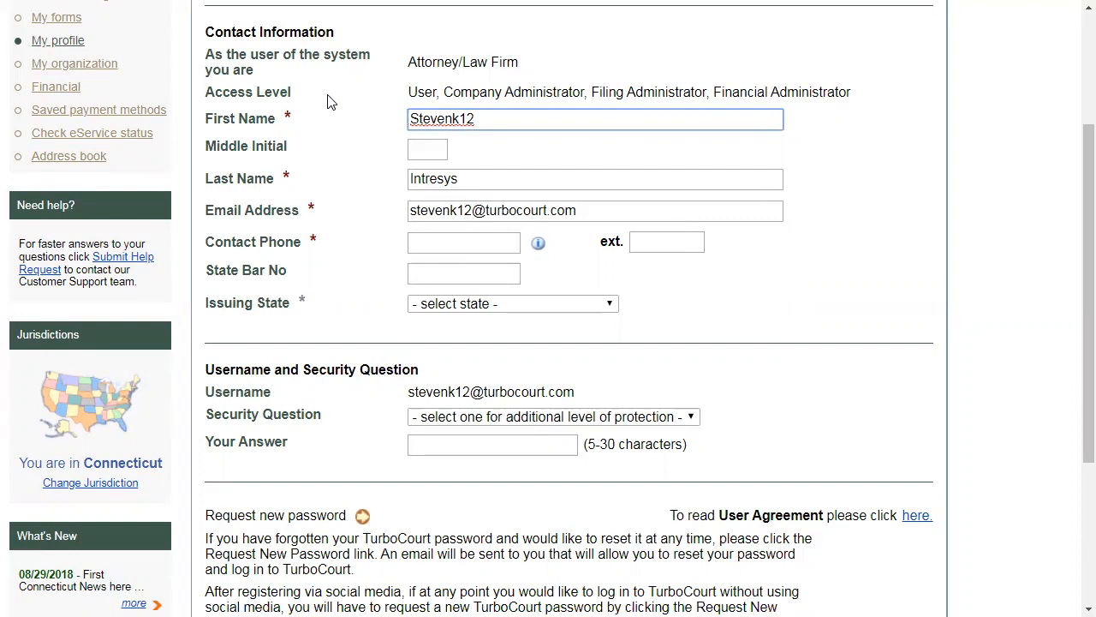
{"action": "left_click", "coordinate": [417, 244]}
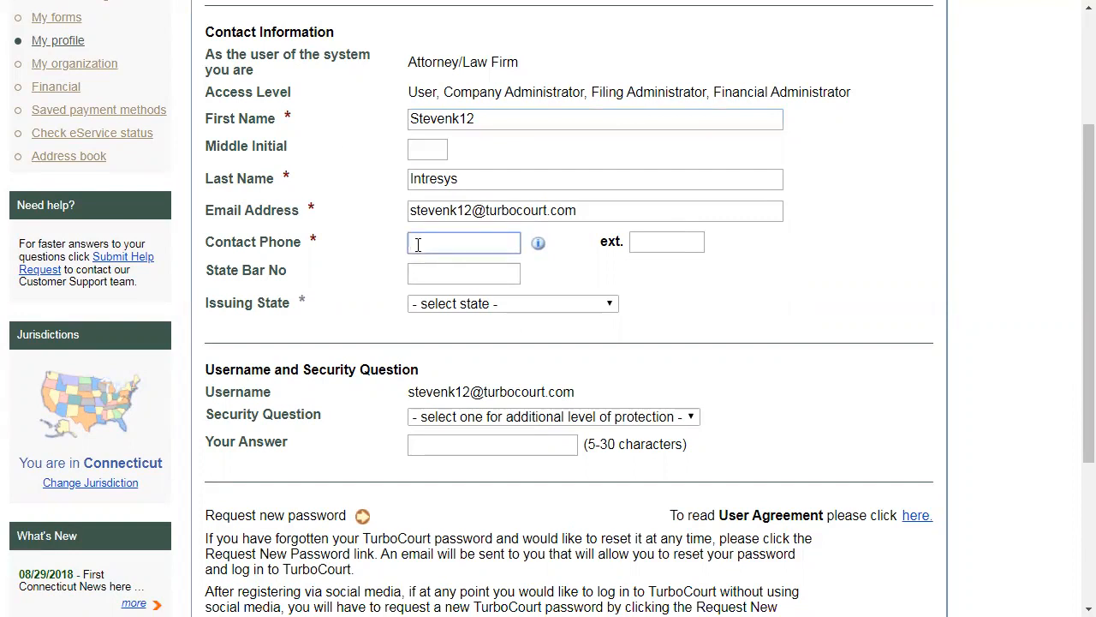
{"action": "left_click", "coordinate": [432, 274]}
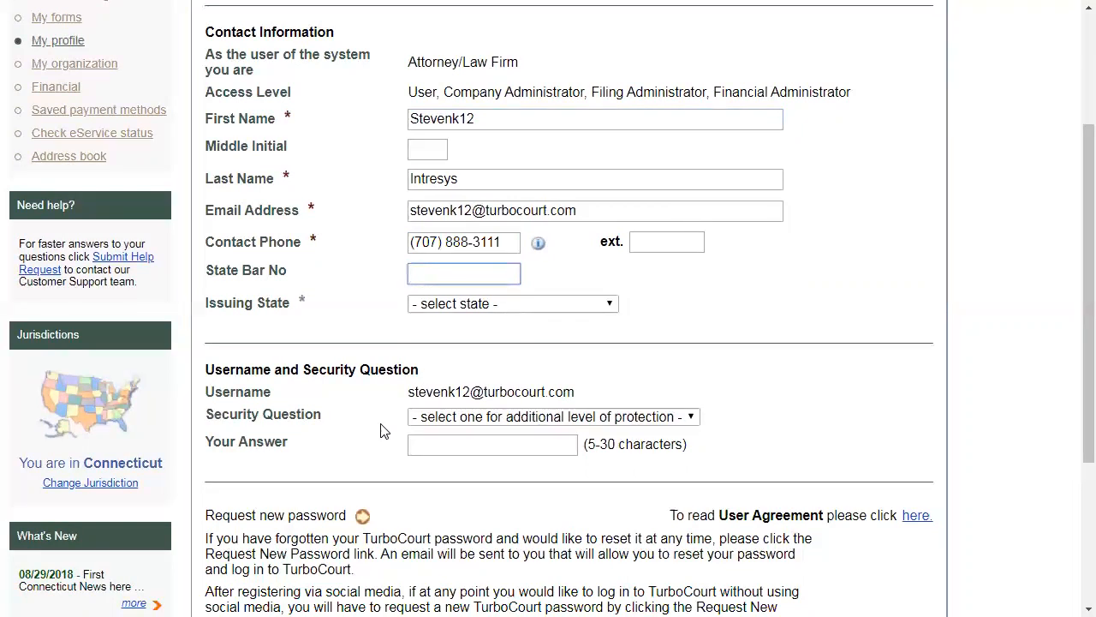
- Set the security question to Other, enter the security answer, and save the updated profile
{"action": "left_click", "coordinate": [432, 421]}
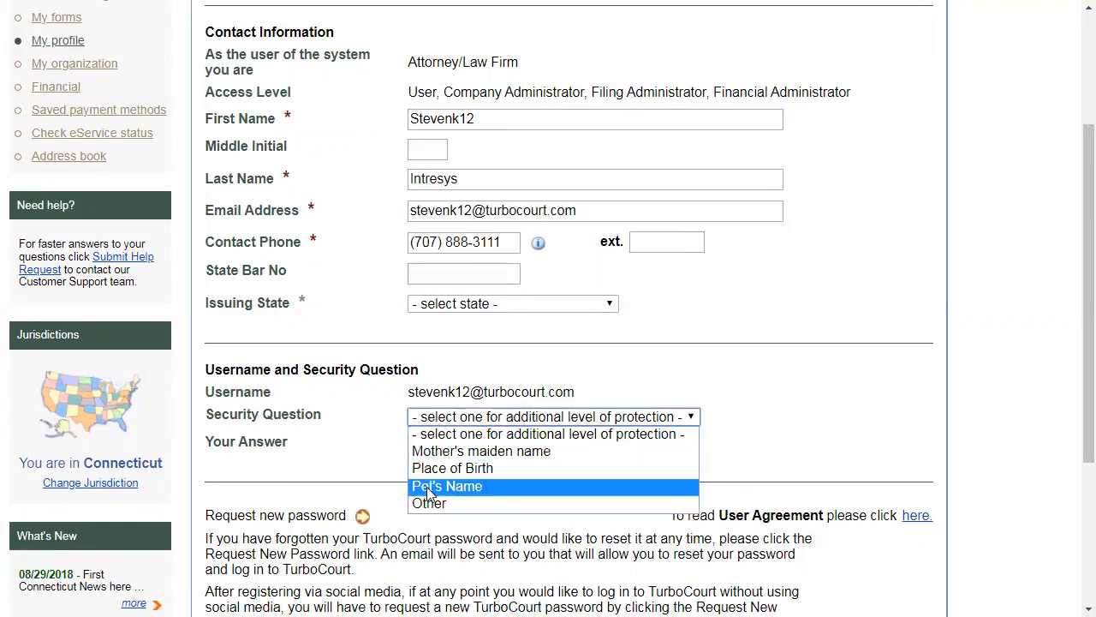
{"action": "left_click", "coordinate": [431, 511]}
{"action": "left_click", "coordinate": [438, 443]}
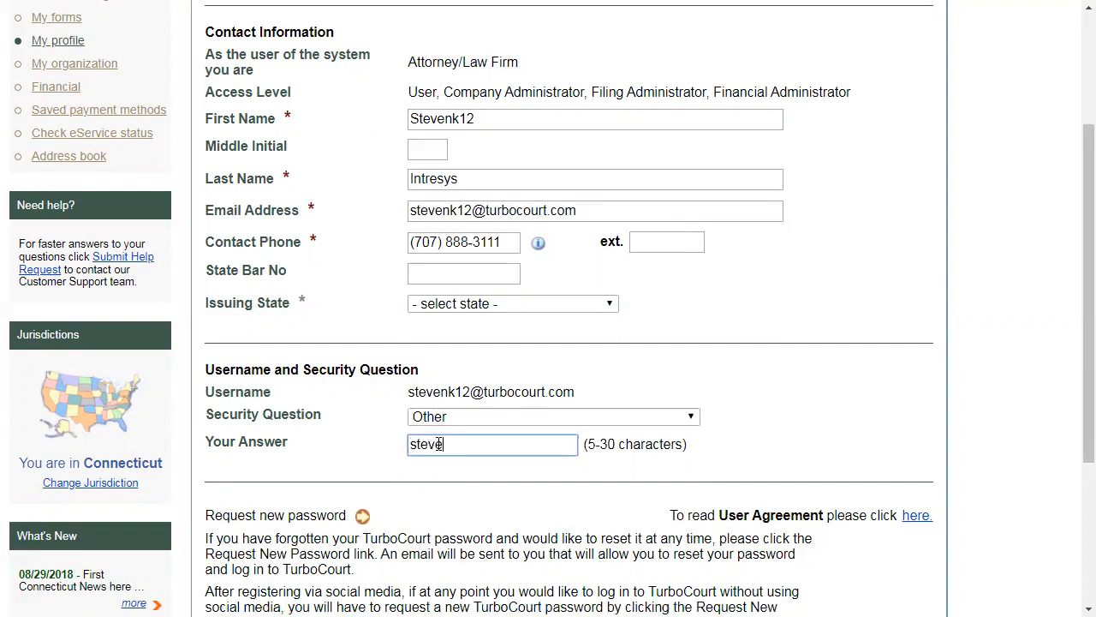
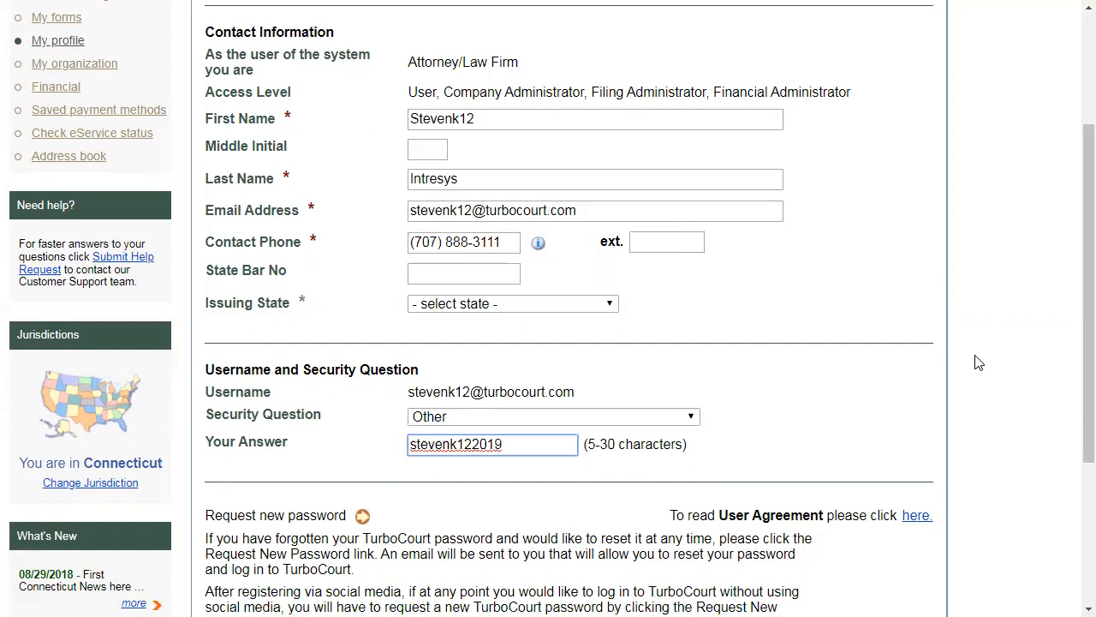
{"action": "scroll", "coordinate": [1071, 319], "scroll_direction": "down", "scroll_amount": 3}
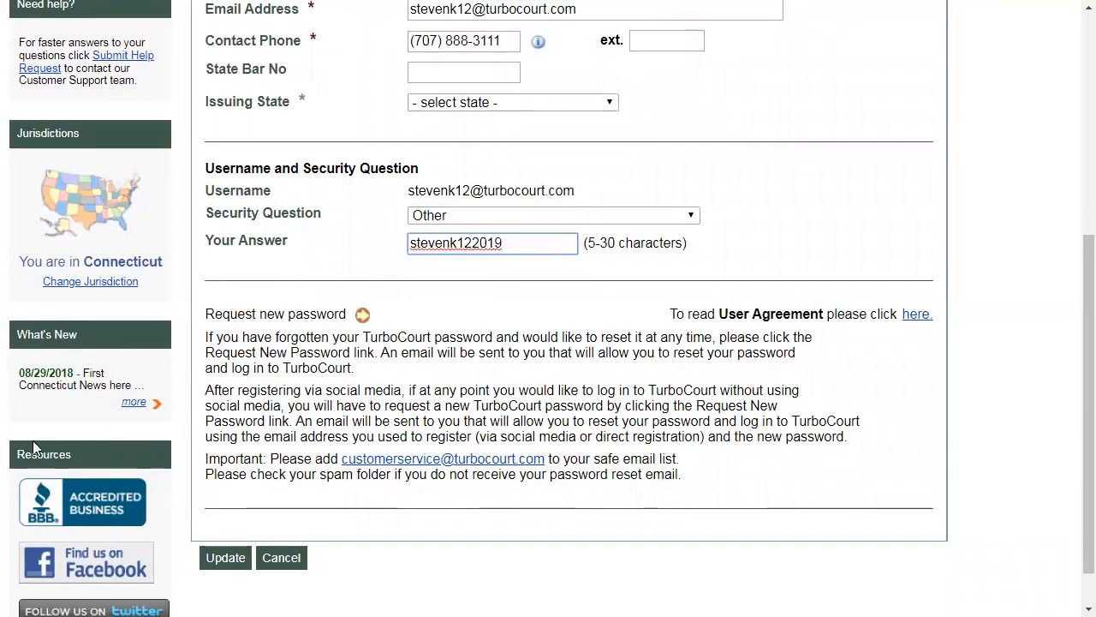
{"action": "left_click", "coordinate": [235, 567]}
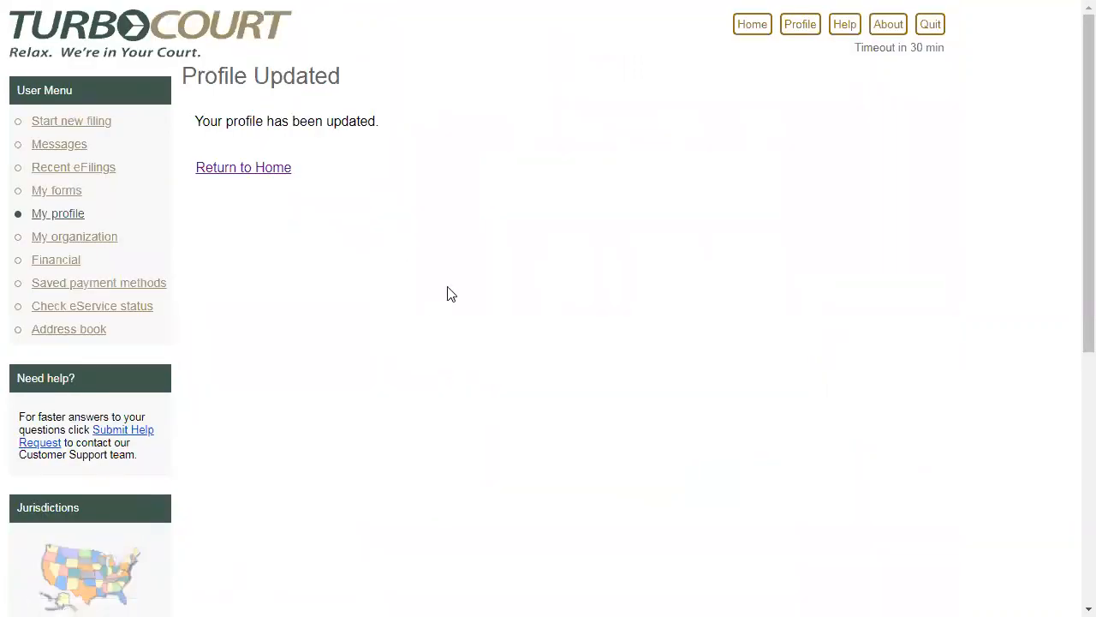
- Reopen the profile and review its general information, email preferences and SMS notification settings
{"action": "left_click", "coordinate": [801, 35]}
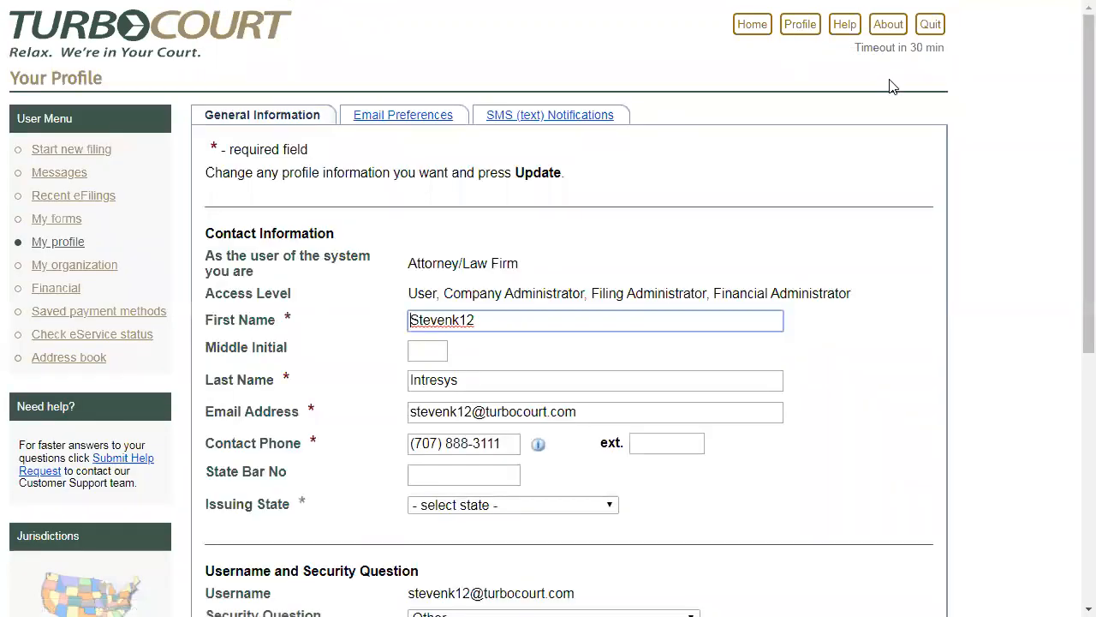
{"action": "left_click_drag", "start_coordinate": [1073, 128], "coordinate": [1073, 310]}
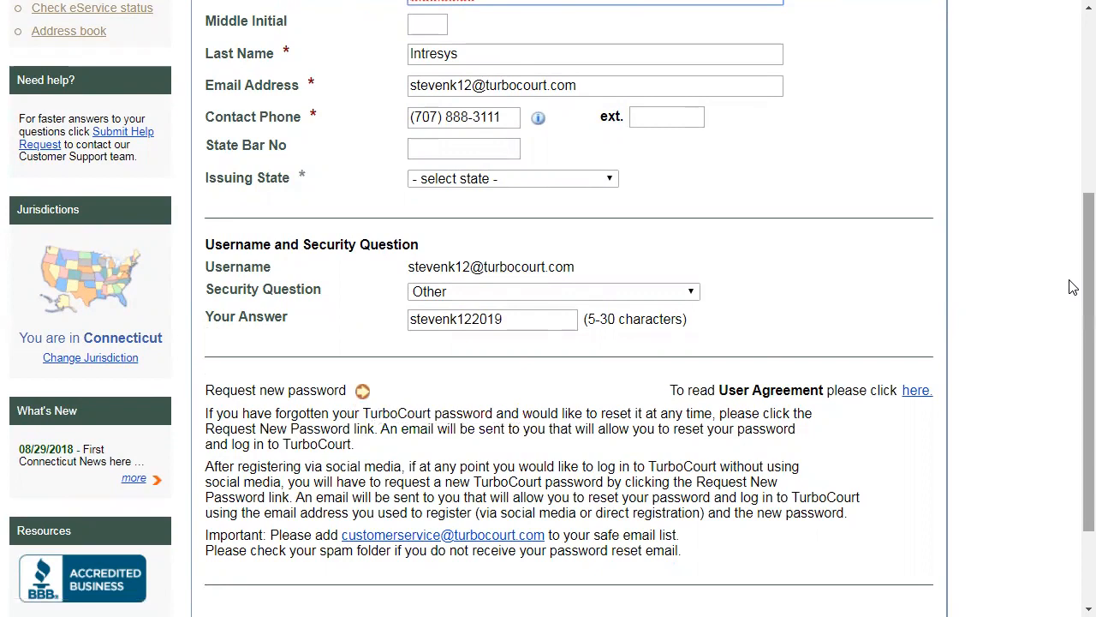
{"action": "scroll", "coordinate": [1073, 287], "scroll_direction": "up", "scroll_amount": 4}
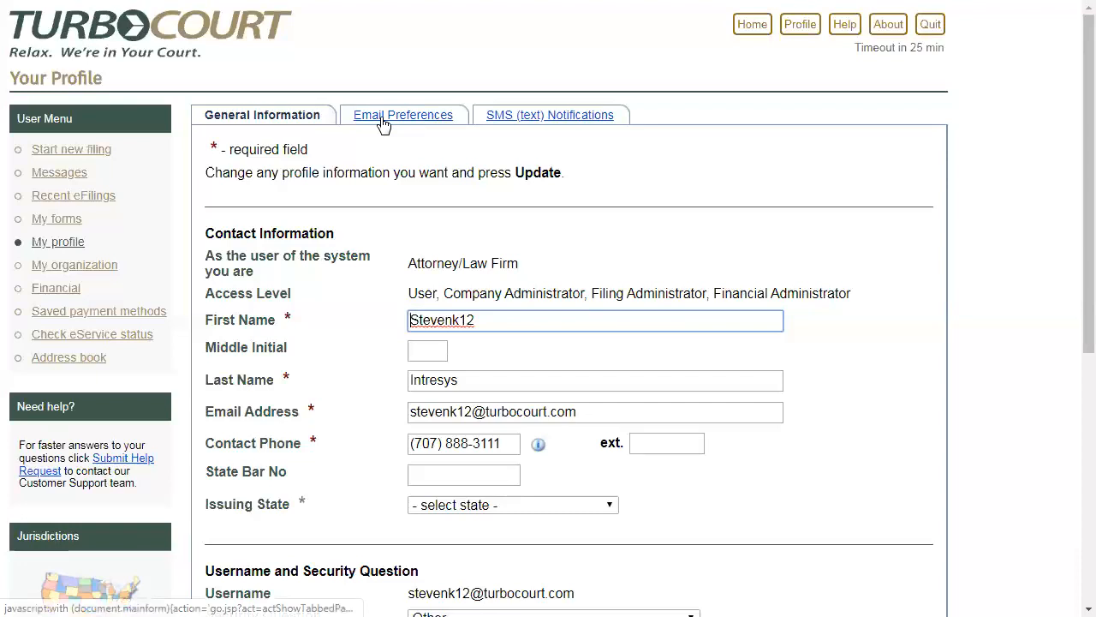
{"action": "left_click", "coordinate": [383, 119]}
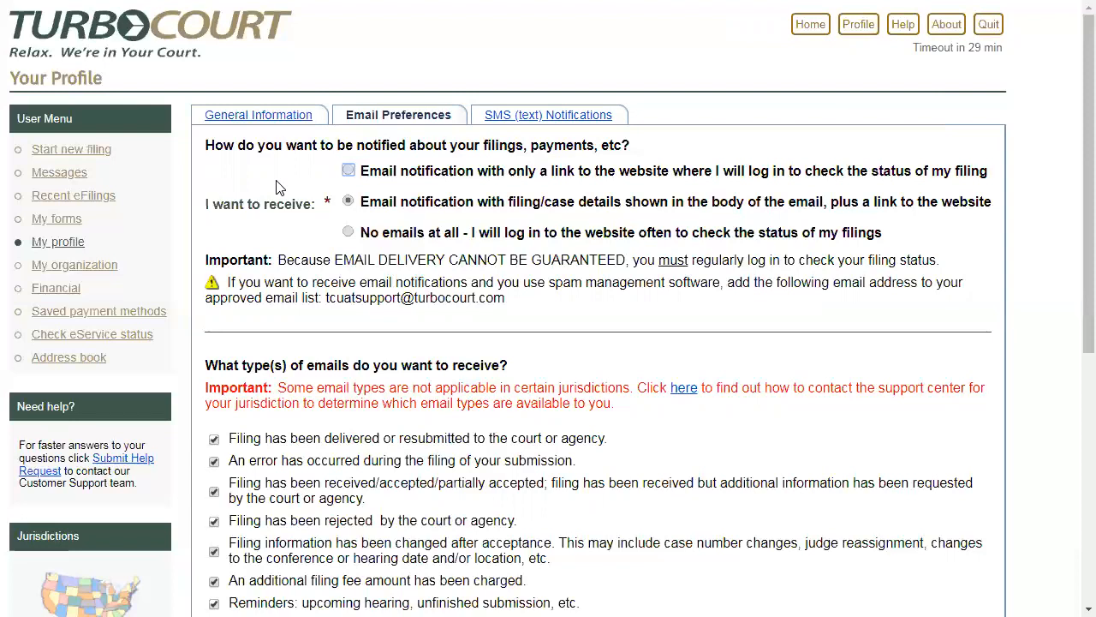
{"action": "left_click", "coordinate": [509, 117]}
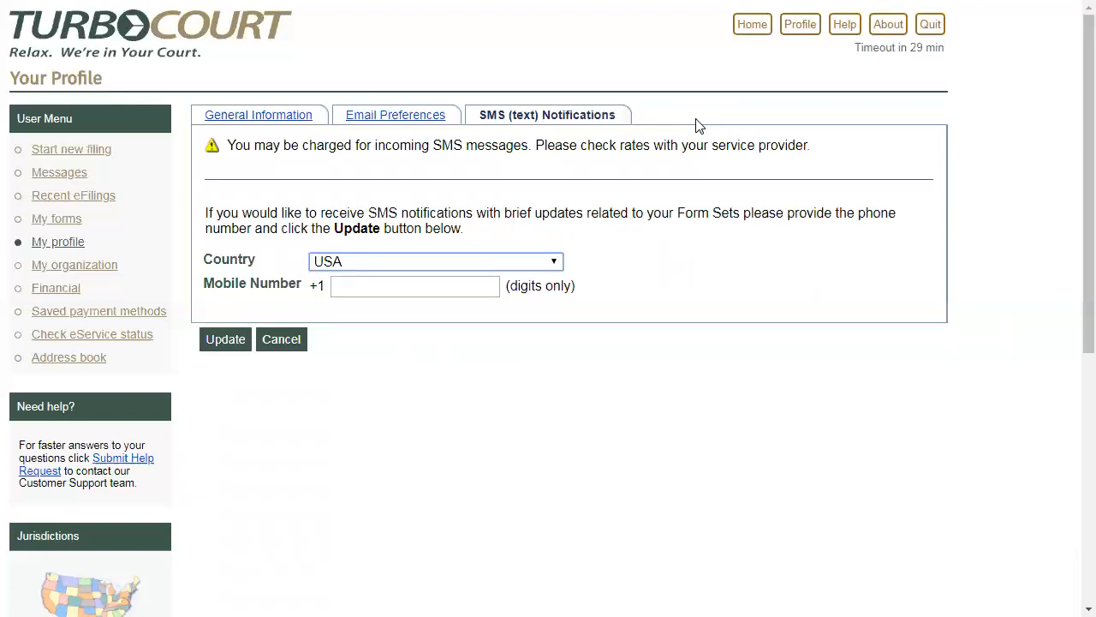
- Open the law firm's organization information for editing
{"action": "left_click", "coordinate": [741, 32]}
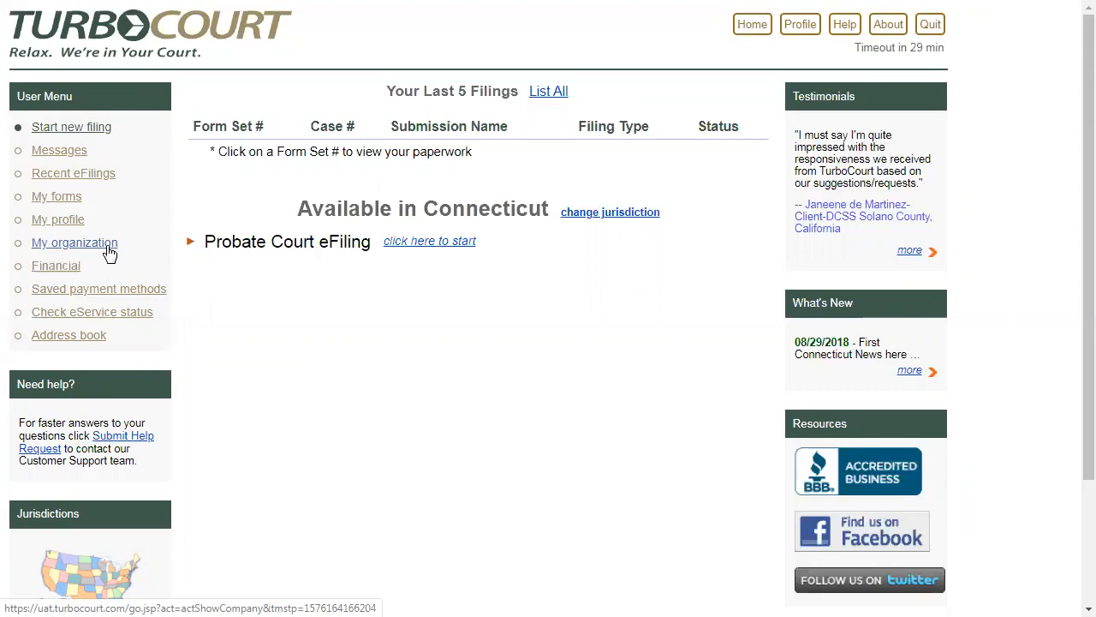
{"action": "left_click", "coordinate": [75, 242]}
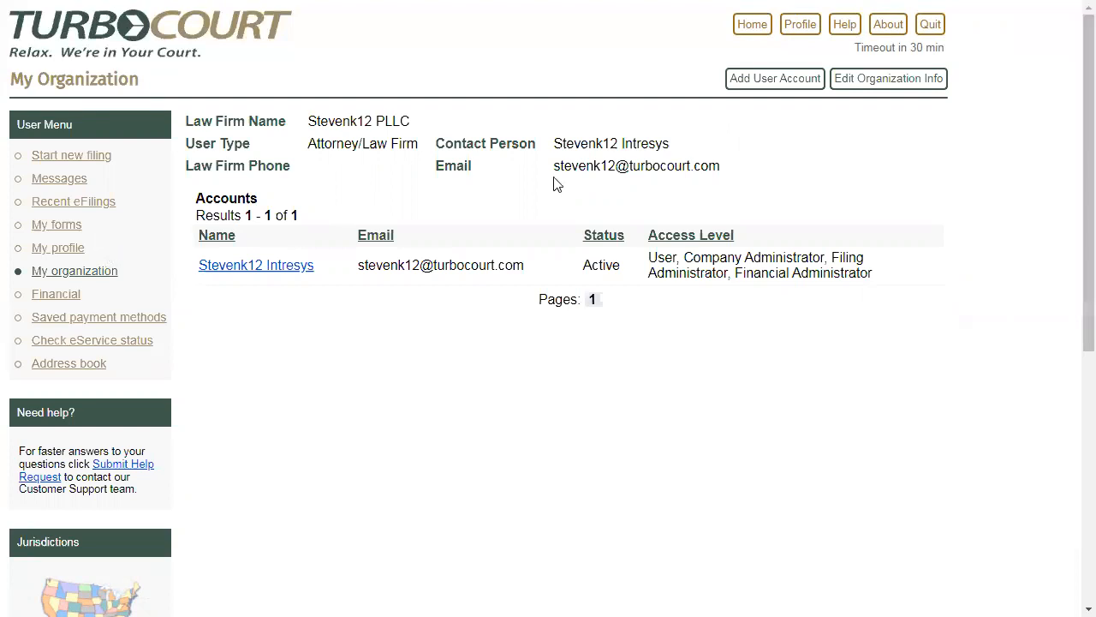
{"action": "left_click", "coordinate": [887, 89]}
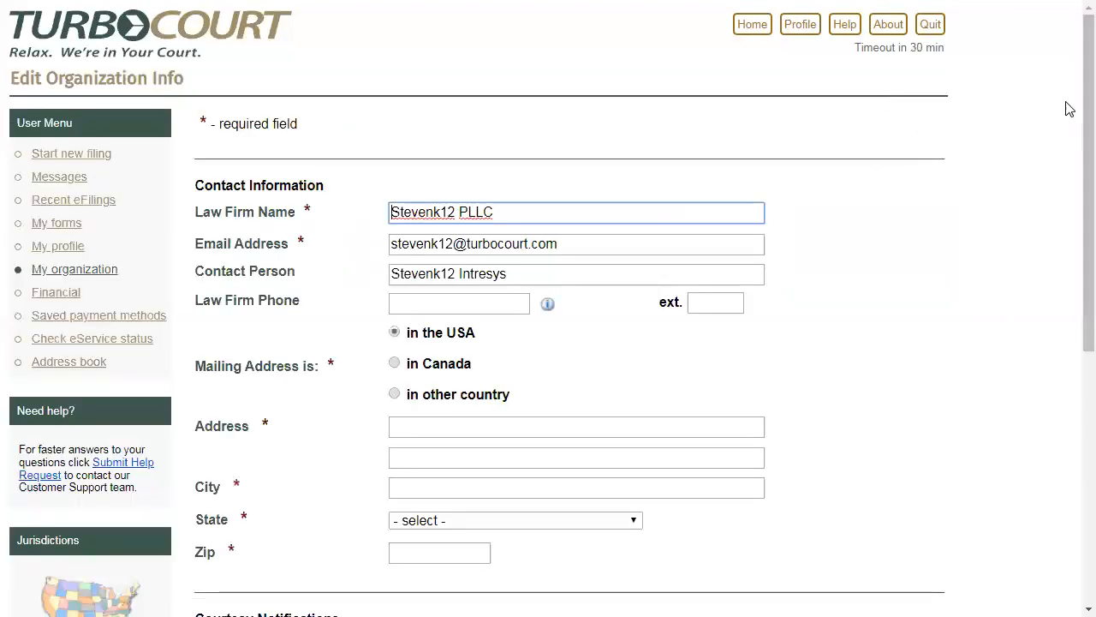
- Fill in the law firm's mailing address with its street, city and zip, and select Connecticut as the state
{"action": "scroll", "coordinate": [1070, 152], "scroll_direction": "down", "scroll_amount": 2}
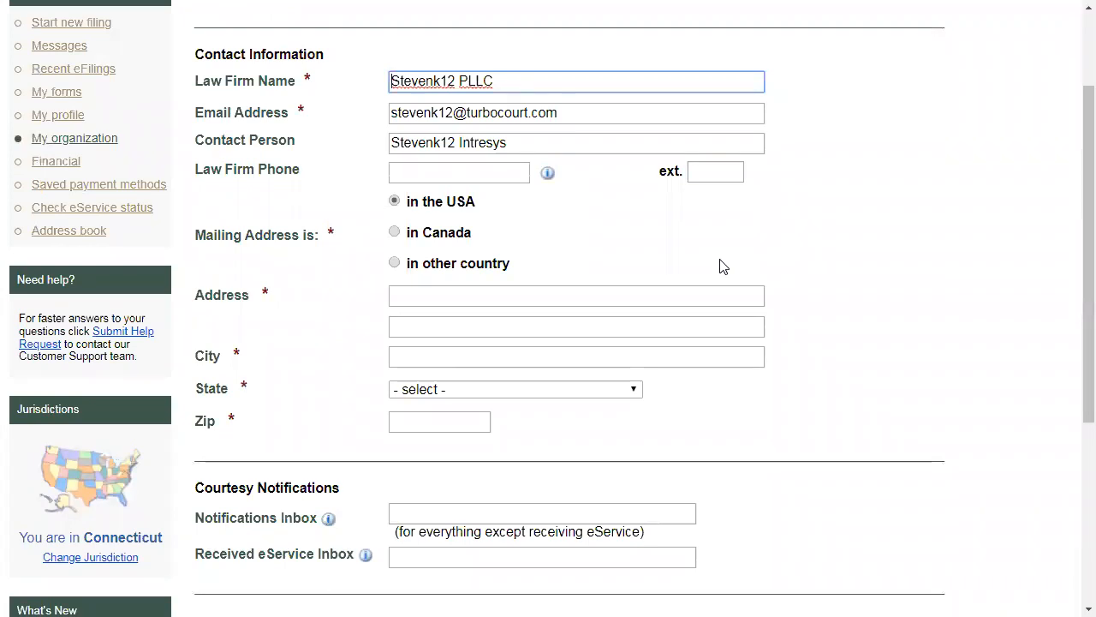
{"action": "left_click", "coordinate": [466, 296]}
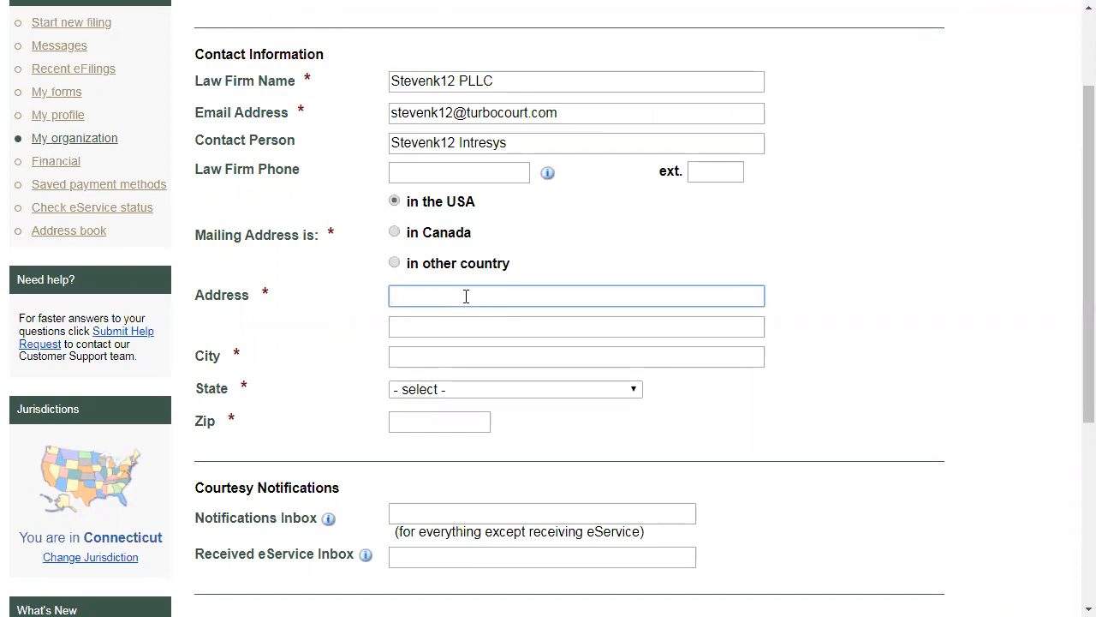
{"action": "type", "text": "123 E"}
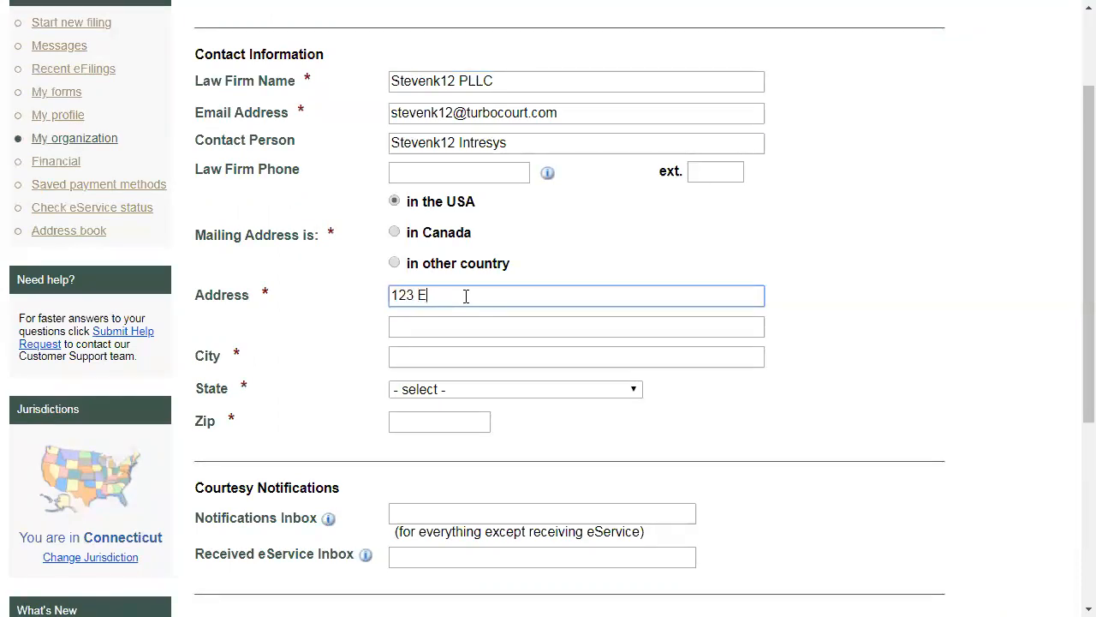
{"action": "type", "text": "asy Street"}
{"action": "key", "text": "Tab"}
{"action": "key", "text": "Tab"}
{"action": "type", "text": "Fairfield"}
{"action": "key", "text": "Tab"}
{"action": "key", "text": "c"}
{"action": "key", "text": "c"}
{"action": "key", "text": "c"}
{"action": "key", "text": "Tab"}
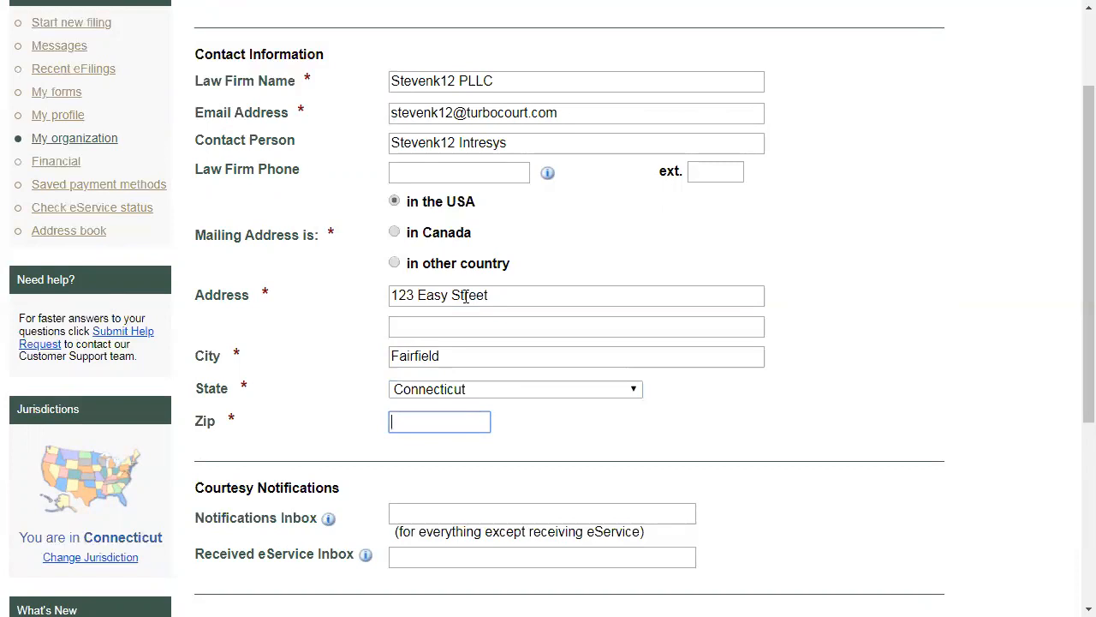
{"action": "type", "text": "06824"}
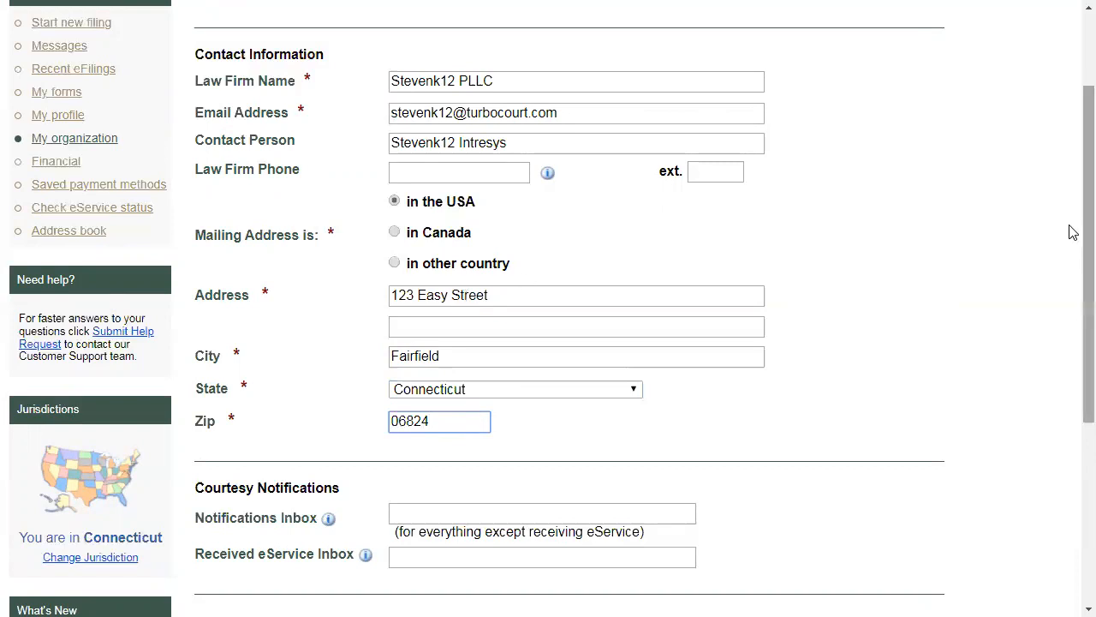
- Review the courtesy notification inboxes, leave them blank, and save the organization information
{"action": "scroll", "coordinate": [1070, 297], "scroll_direction": "down", "scroll_amount": 1}
{"action": "scroll", "coordinate": [1071, 297], "scroll_direction": "down", "scroll_amount": 2}
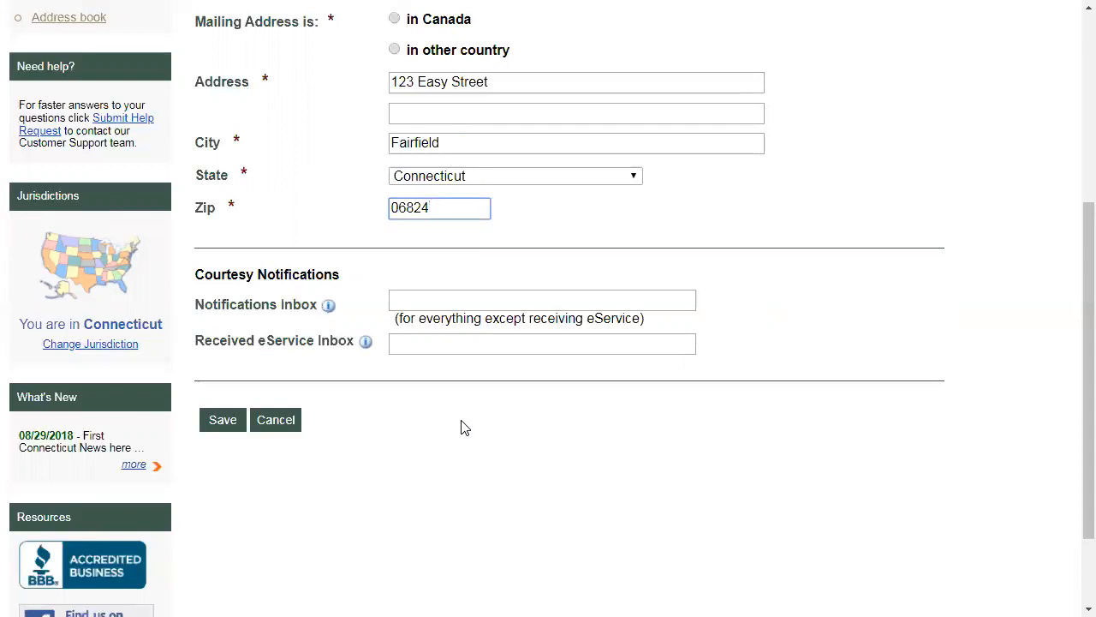
{"action": "left_click", "coordinate": [418, 299]}
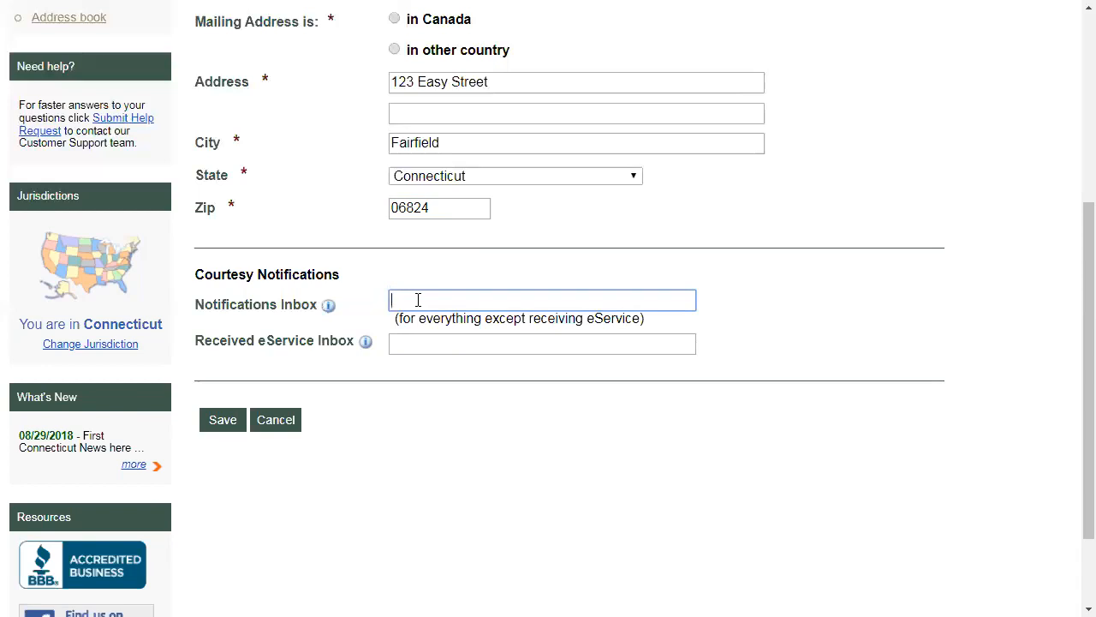
{"action": "scroll", "coordinate": [418, 299], "scroll_direction": "up", "scroll_amount": 4}
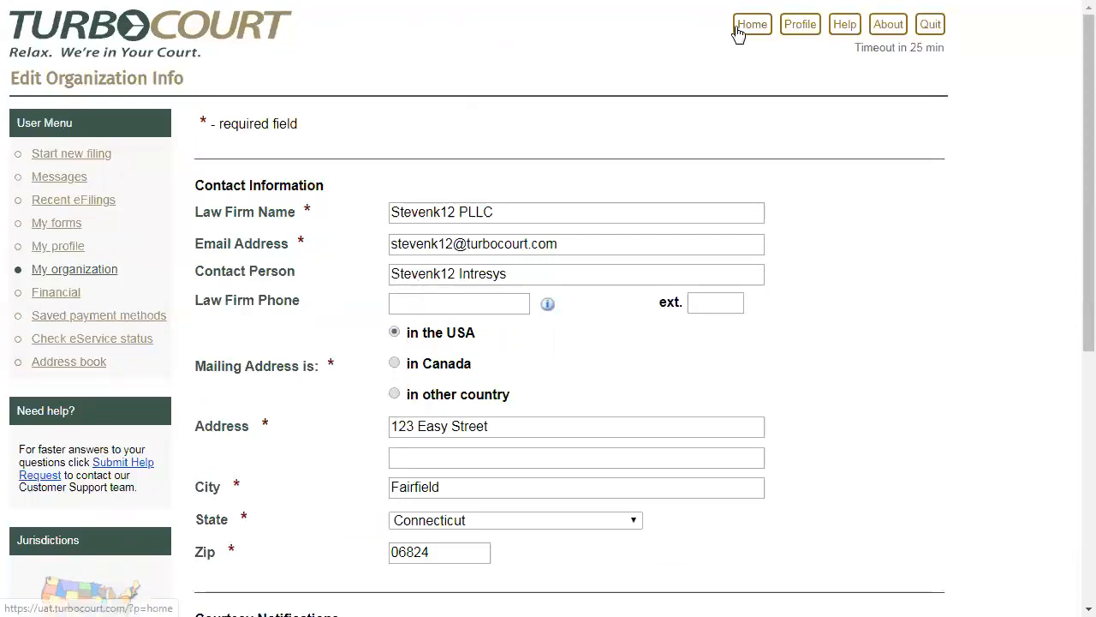
{"action": "scroll", "coordinate": [857, 163], "scroll_direction": "down", "scroll_amount": 5}
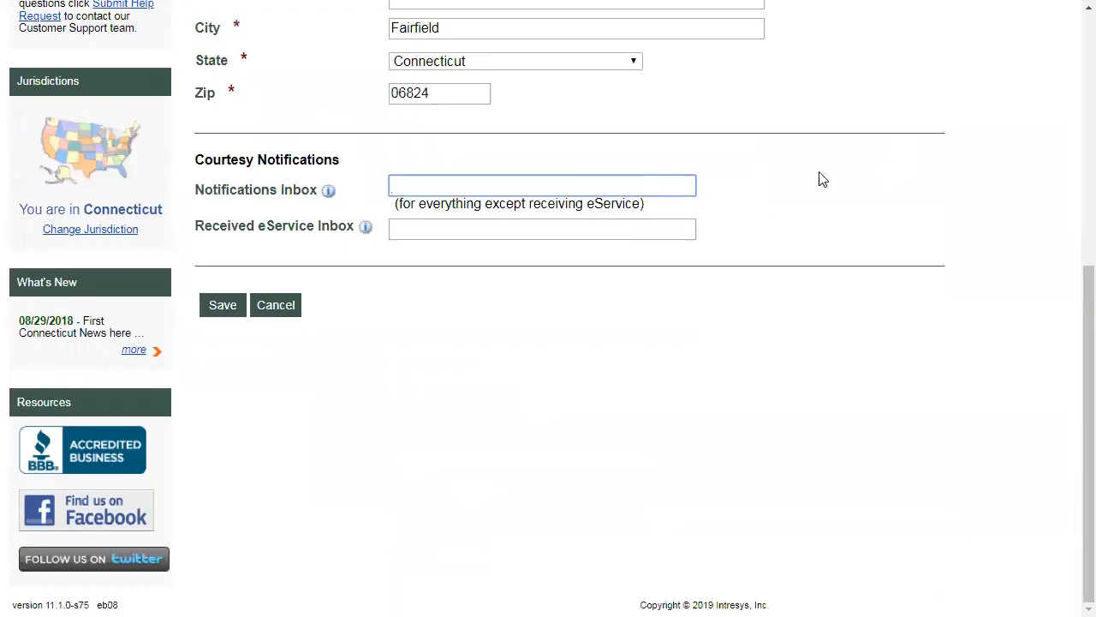
{"action": "left_click", "coordinate": [228, 308]}
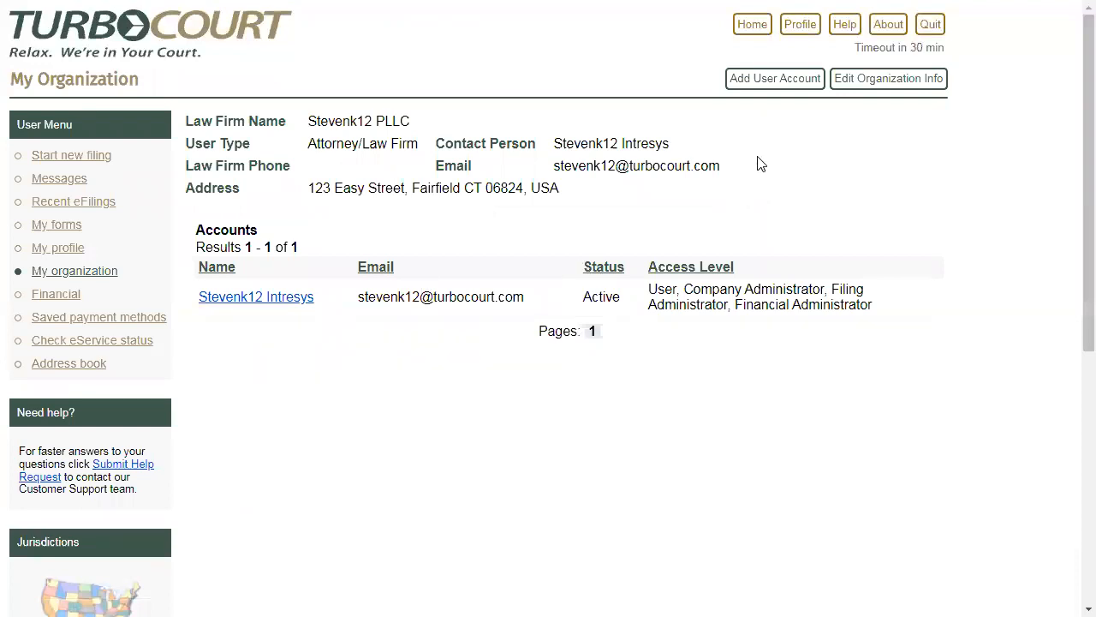
- Start adding a user account to the organization and enter the new user's first and last name
{"action": "left_click", "coordinate": [777, 81]}
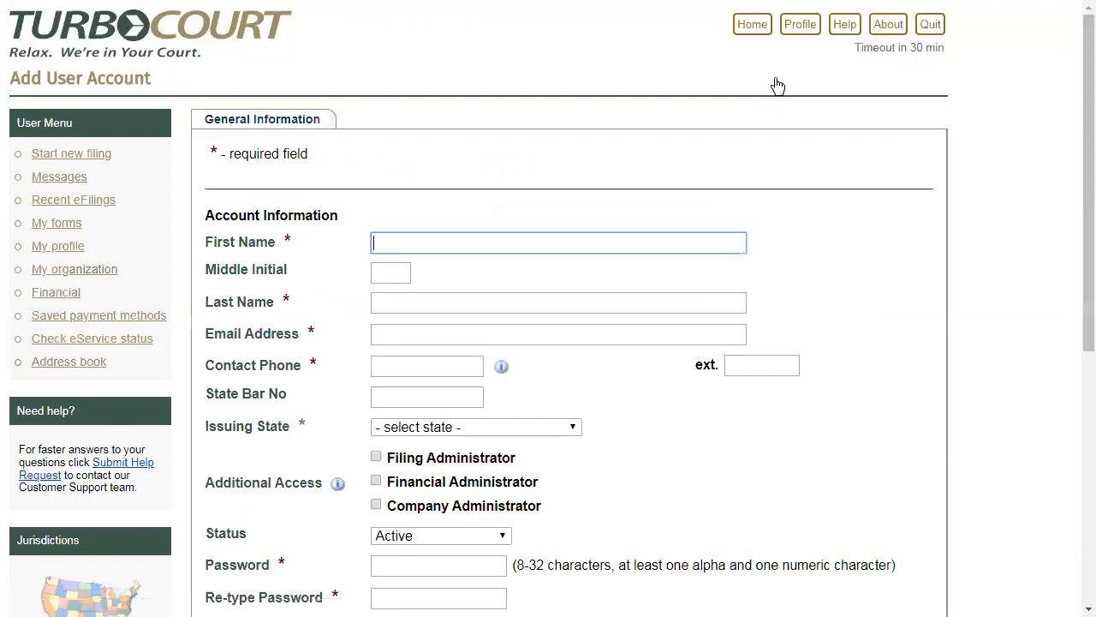
{"action": "type", "text": "Francis"}
{"action": "key", "text": "Tab"}
{"action": "key", "text": "Tab"}
{"action": "type", "text": "Inte"}
{"action": "key", "text": "BackSpace"}
{"action": "type", "text": "resys"}
{"action": "key", "text": "Tab"}
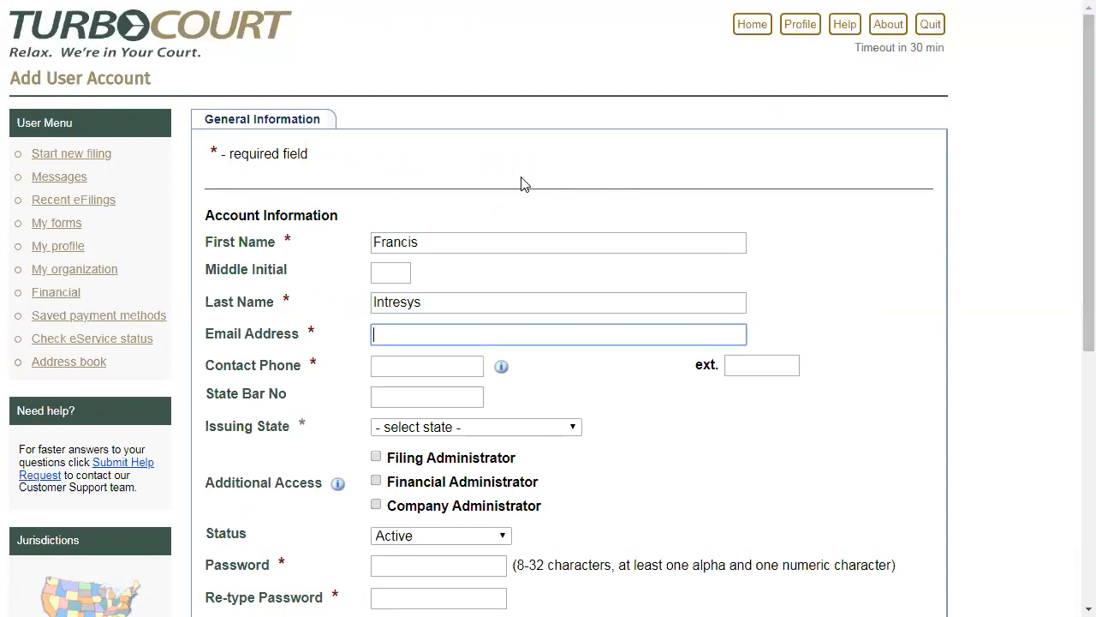
- Enter the new user's email address and contact phone number
{"action": "type", "text": "francisintresys@fake.com"}
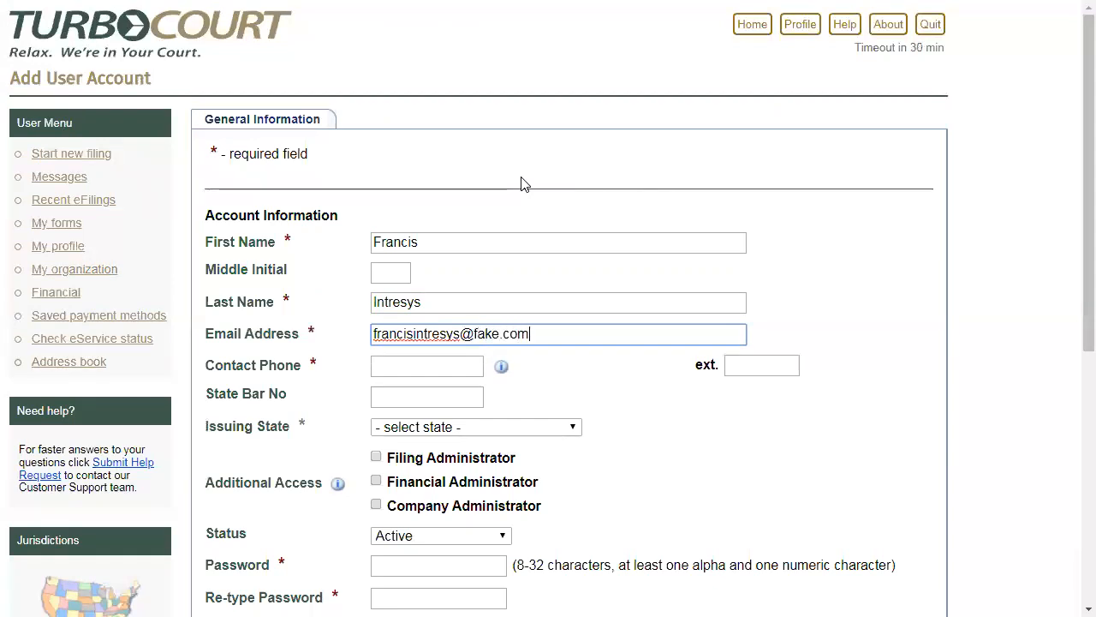
{"action": "key", "text": "Tab"}
{"action": "type", "text": "8005"}
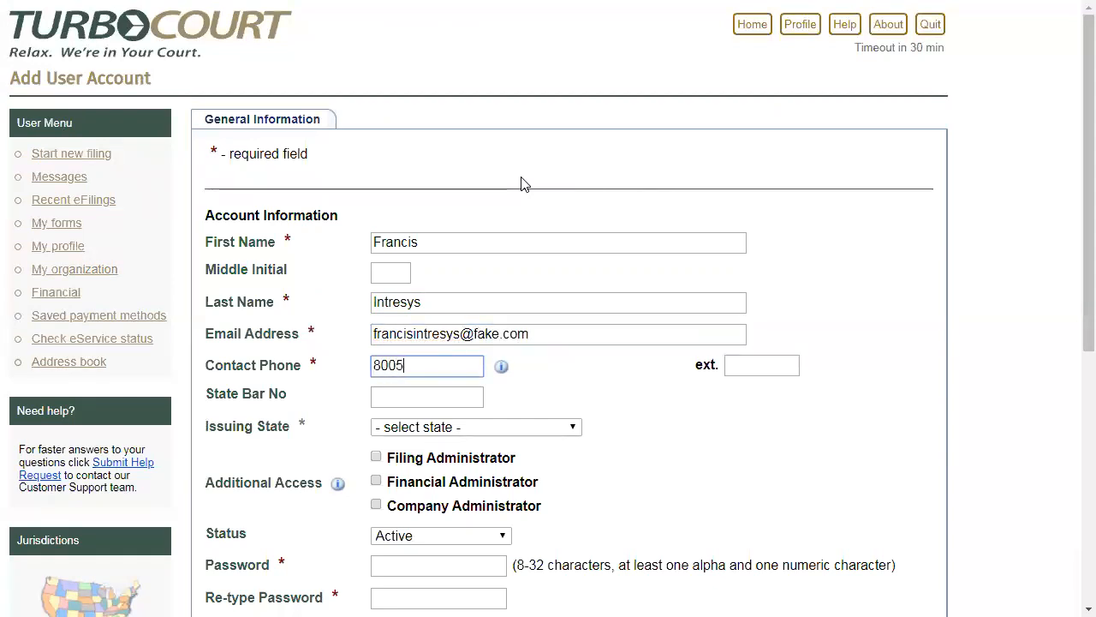
{"action": "type", "text": "551212"}
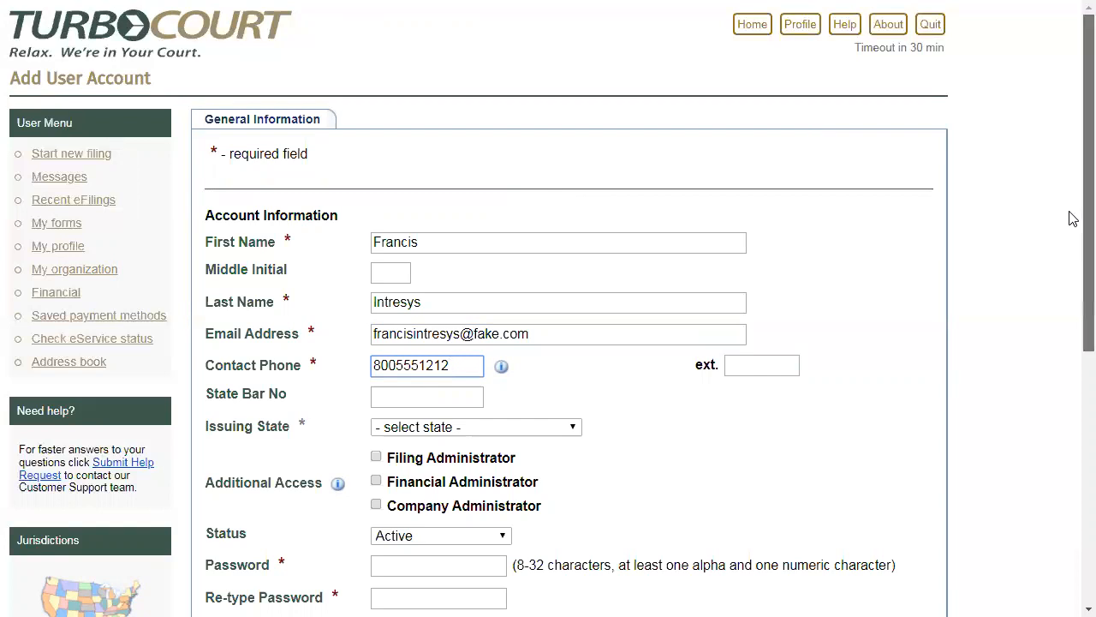
{"action": "scroll", "coordinate": [1069, 300], "scroll_direction": "down", "scroll_amount": 2}
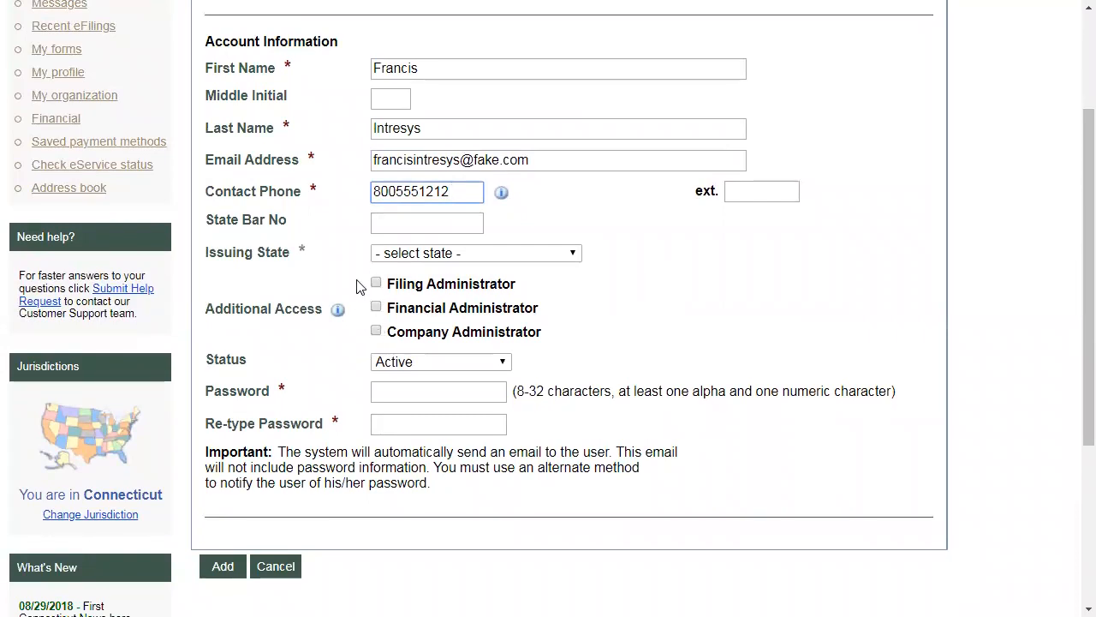
{"action": "left_click", "coordinate": [366, 349]}
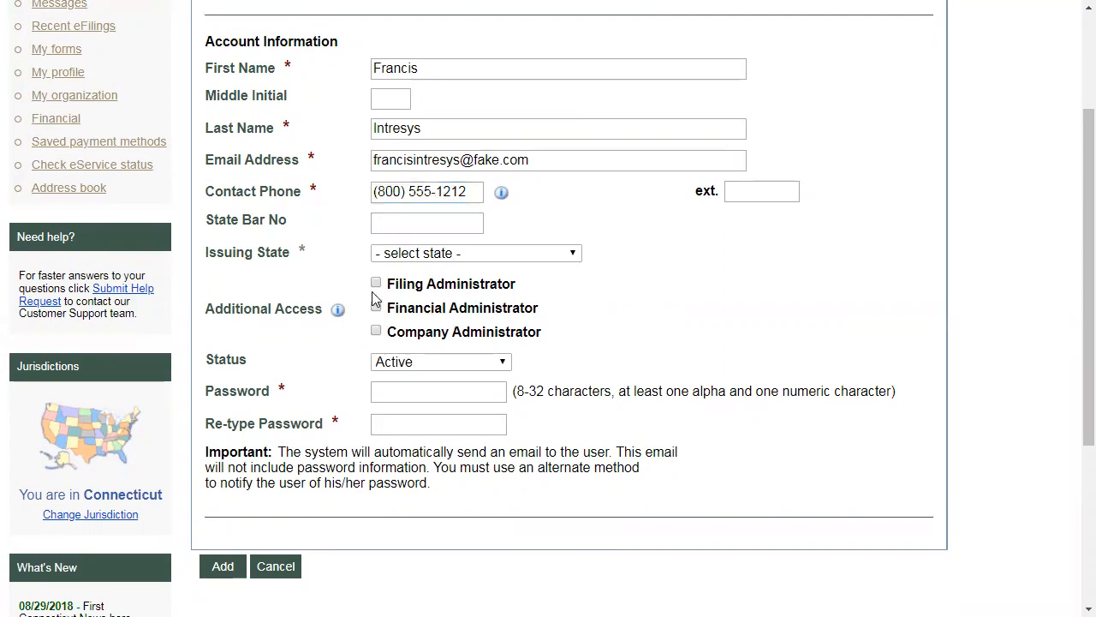
- Try out the Filing, Financial and Company Administrator access options for the new user and clear them again
{"action": "left_click", "coordinate": [377, 283]}
{"action": "left_click", "coordinate": [377, 307]}
{"action": "left_click", "coordinate": [376, 331]}
{"action": "left_click", "coordinate": [377, 307]}
{"action": "left_click", "coordinate": [376, 283]}
{"action": "left_click", "coordinate": [410, 222]}
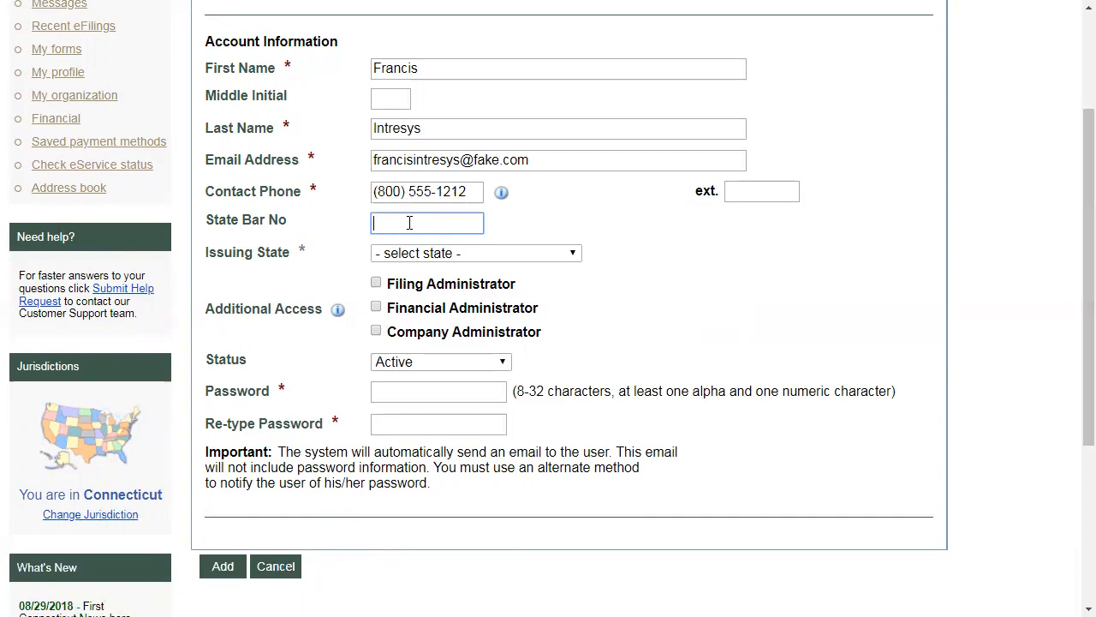
- Enter and re-type the new user's account password, and add the account to the organization
{"action": "left_click", "coordinate": [409, 389]}
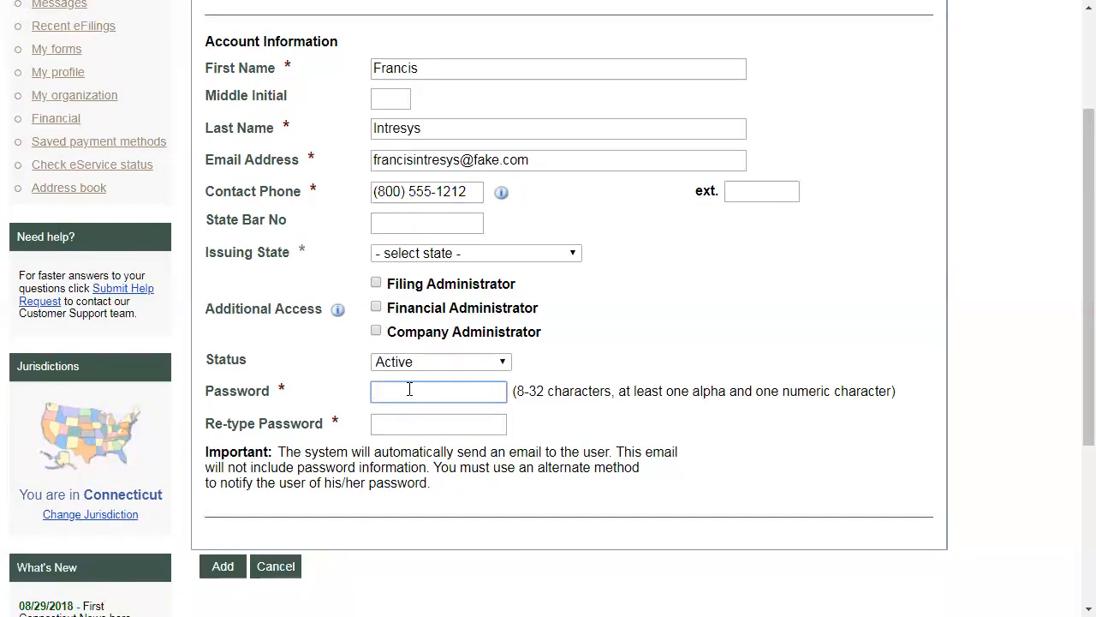
{"action": "type", "text": "***********"}
{"action": "key", "text": "Tab"}
{"action": "type", "text": "******"}
{"action": "key", "text": "BackSpace"}
{"action": "key", "text": "BackSpace"}
{"action": "key", "text": "BackSpace"}
{"action": "key", "text": "BackSpace"}
{"action": "key", "text": "BackSpace"}
{"action": "key", "text": "BackSpace"}
{"action": "type", "text": "***********"}
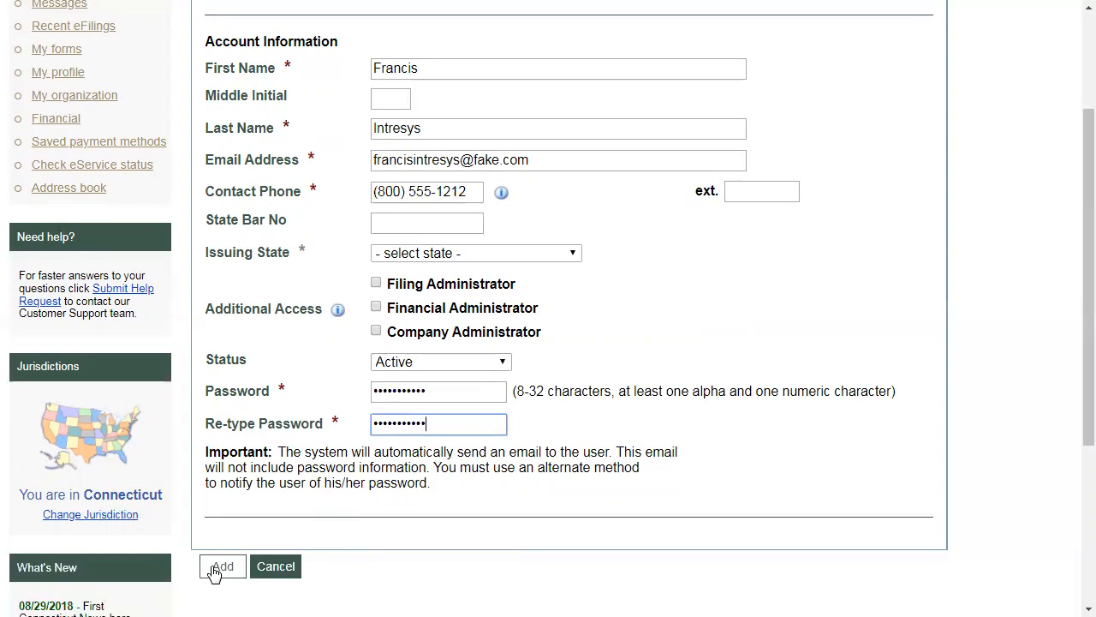
{"action": "left_click", "coordinate": [221, 567]}
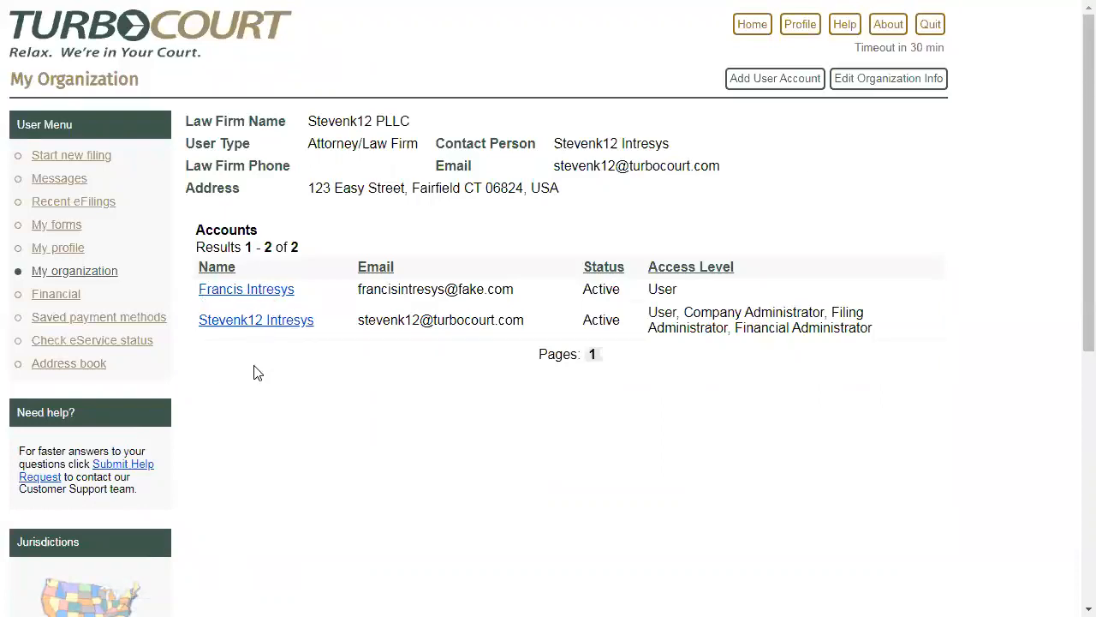
- Open the added user's account to examine its details and additional access options, and return home without updating it
{"action": "left_click", "coordinate": [222, 294]}
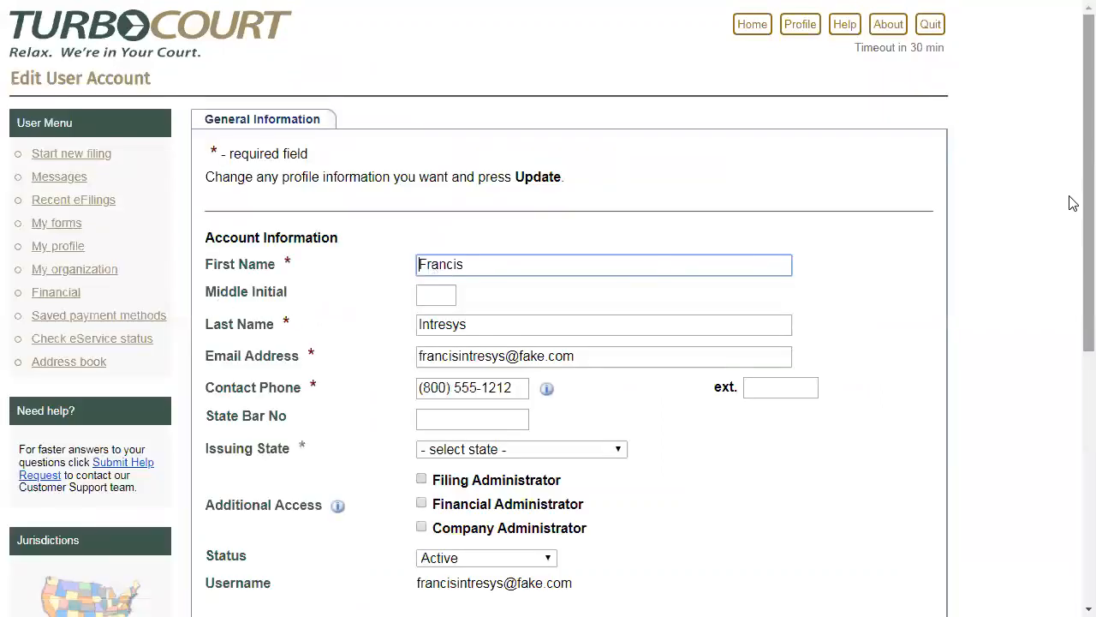
{"action": "left_click_drag", "start_coordinate": [1071, 197], "coordinate": [1073, 329]}
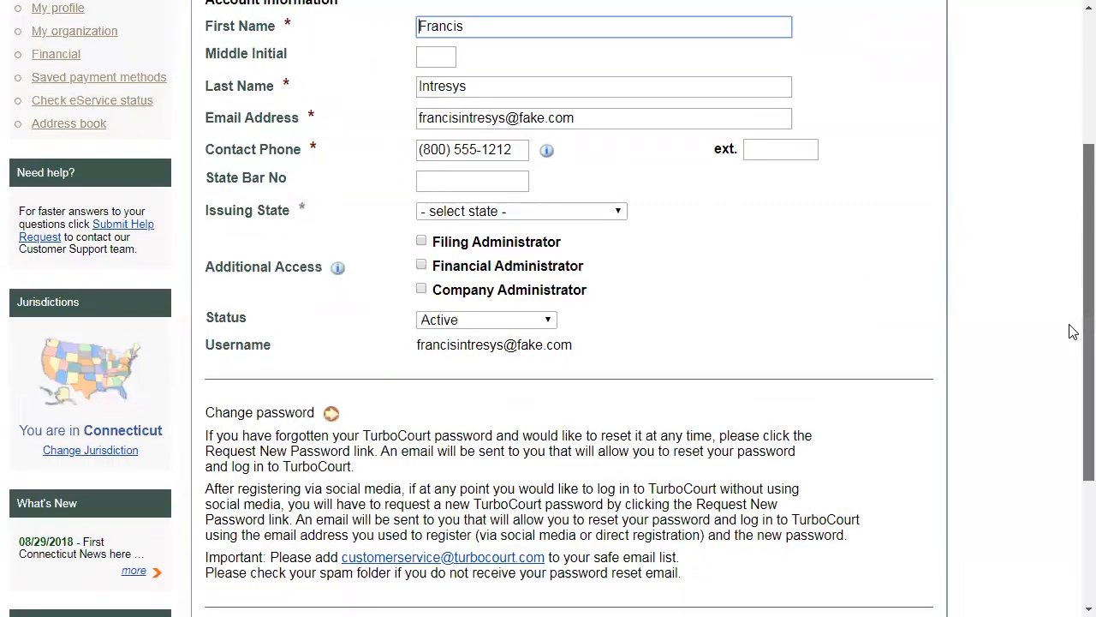
{"action": "left_click", "coordinate": [422, 242]}
{"action": "left_click", "coordinate": [422, 243]}
{"action": "scroll", "coordinate": [422, 245], "scroll_direction": "up", "scroll_amount": 3}
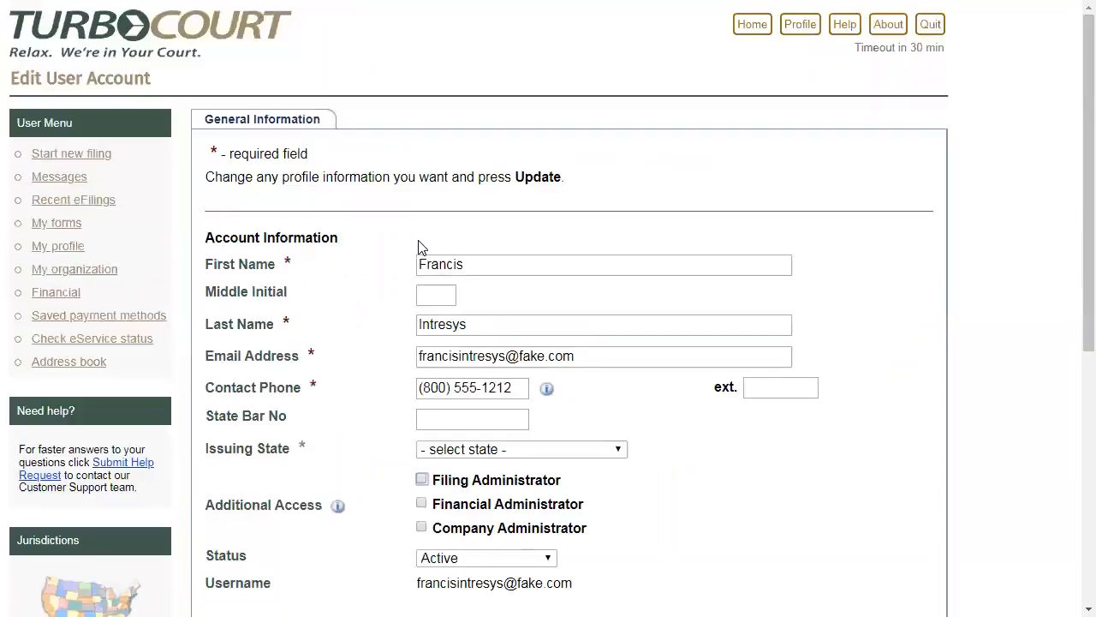
{"action": "left_click", "coordinate": [753, 29]}
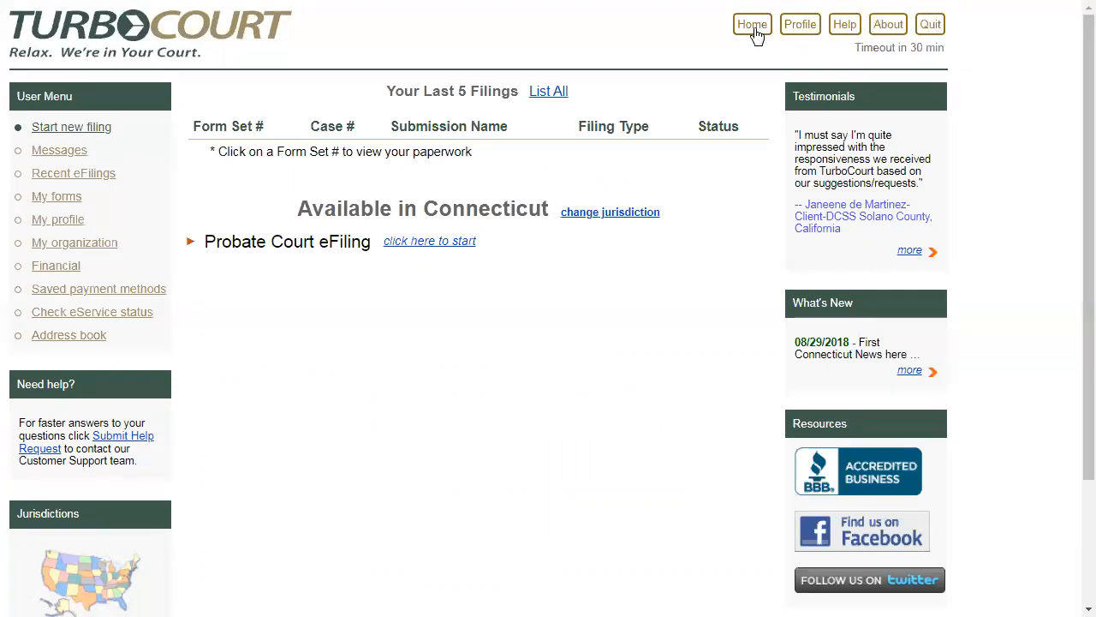
- Open the help section's contact information and view the support details for Connecticut Probate Courts
{"action": "left_click", "coordinate": [845, 34]}
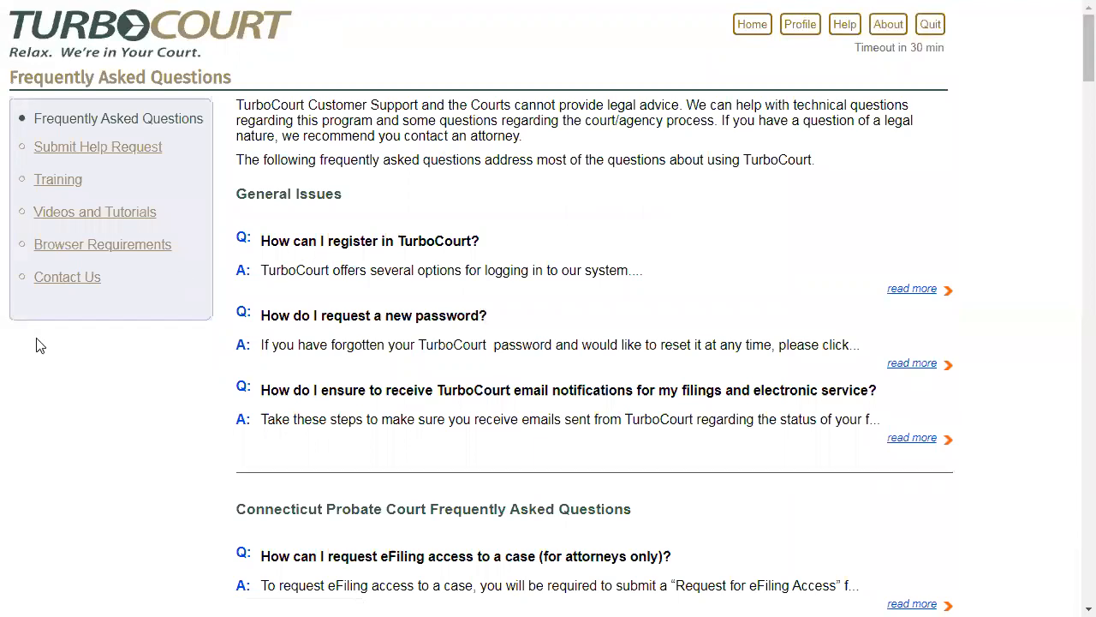
{"action": "left_click", "coordinate": [60, 287]}
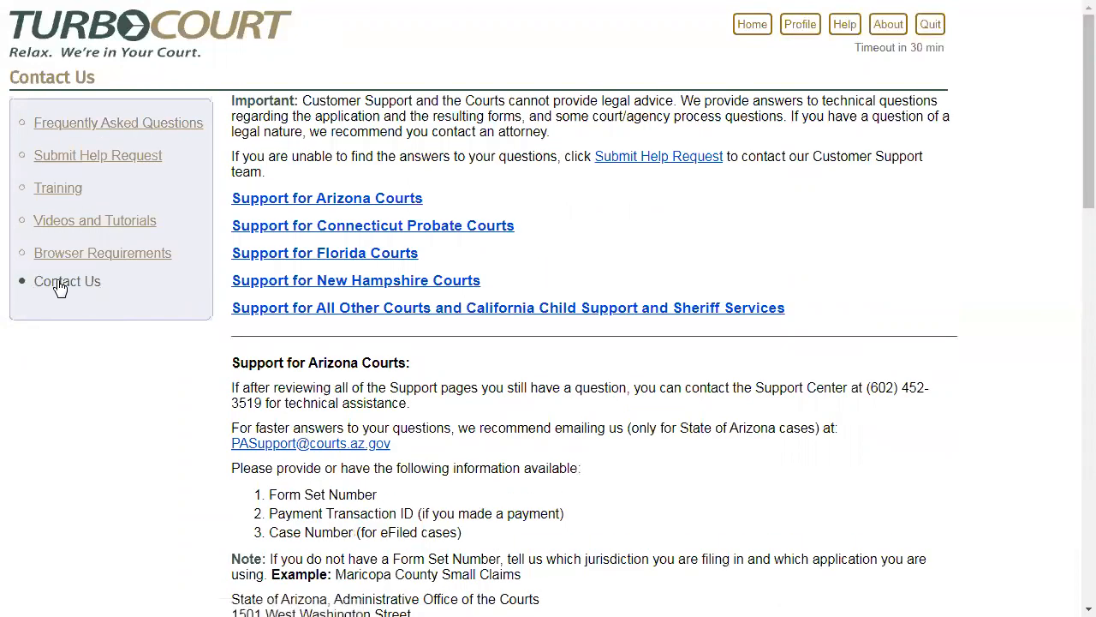
{"action": "left_click", "coordinate": [454, 229]}
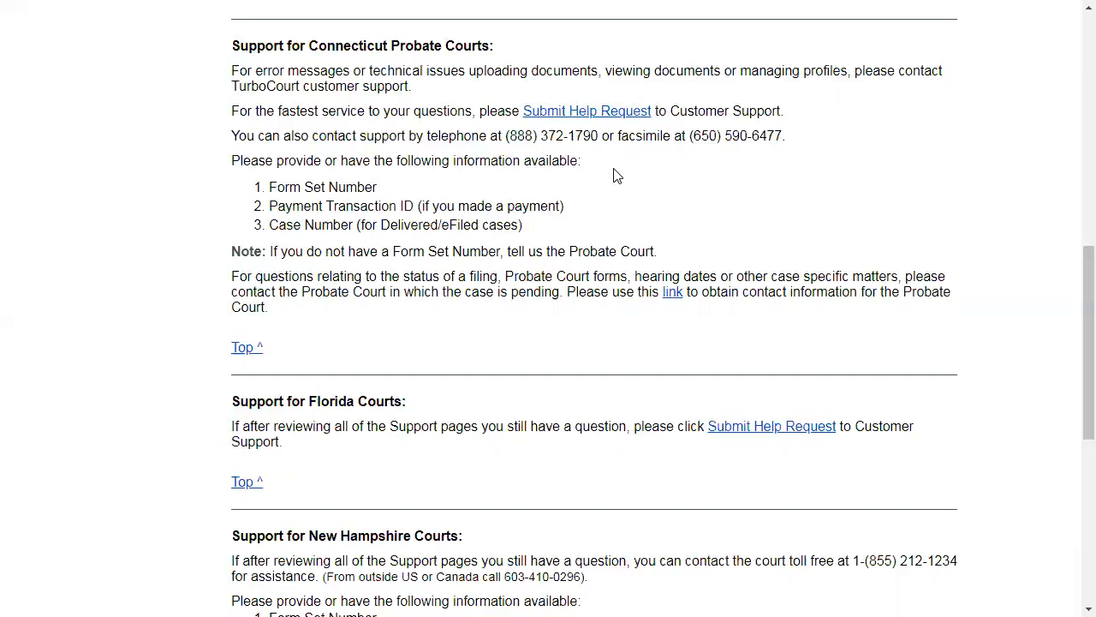
{"action": "scroll", "coordinate": [616, 176], "scroll_direction": "up", "scroll_amount": 10}
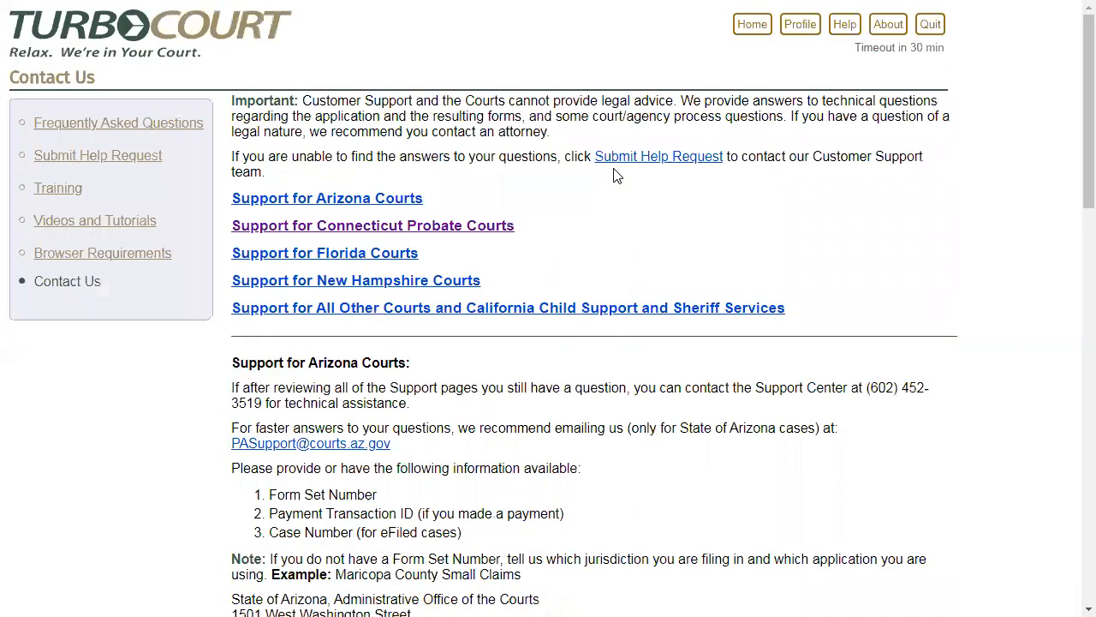
- Open the help section's Videos and Tutorials and view the tutorials listed for Connecticut
{"action": "left_click", "coordinate": [91, 230]}
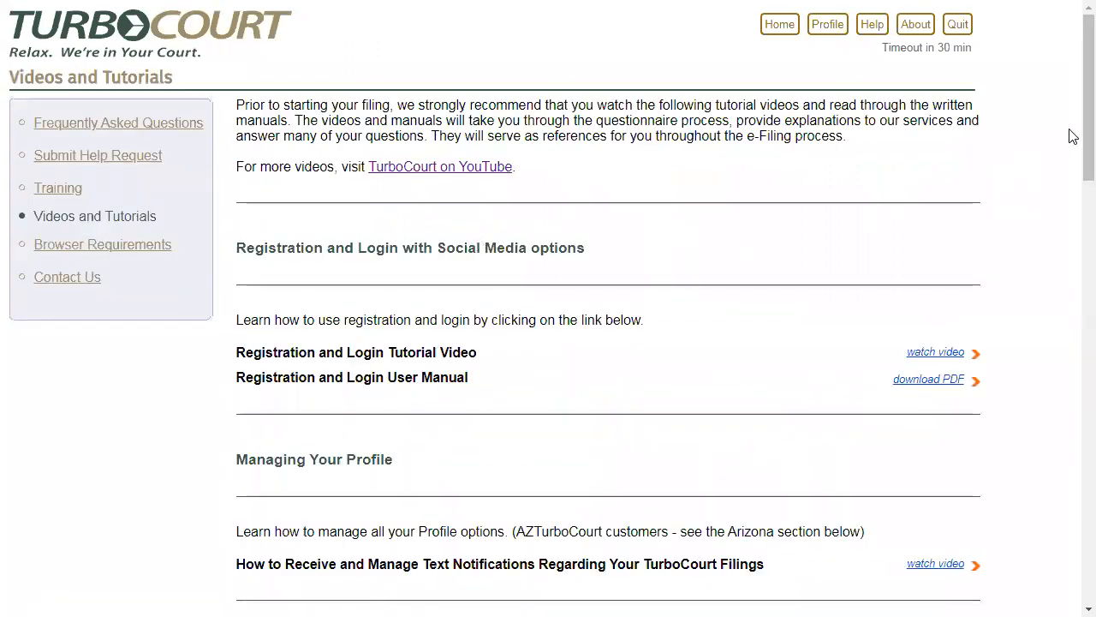
{"action": "scroll", "coordinate": [1073, 146], "scroll_direction": "down", "scroll_amount": 3}
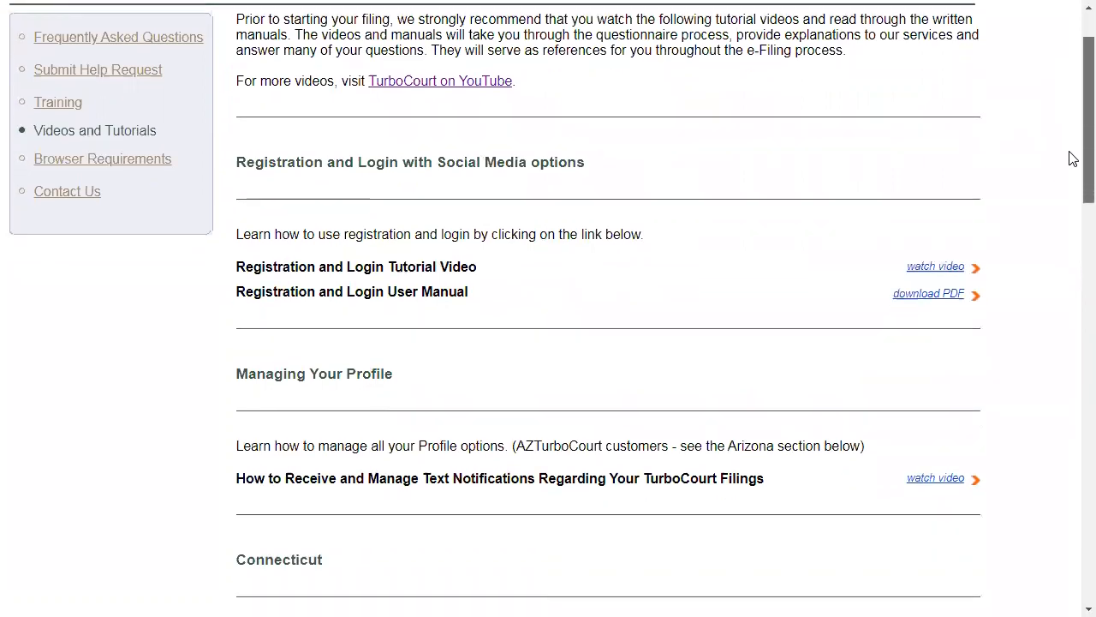
{"action": "left_click_drag", "start_coordinate": [1073, 167], "coordinate": [1073, 269]}
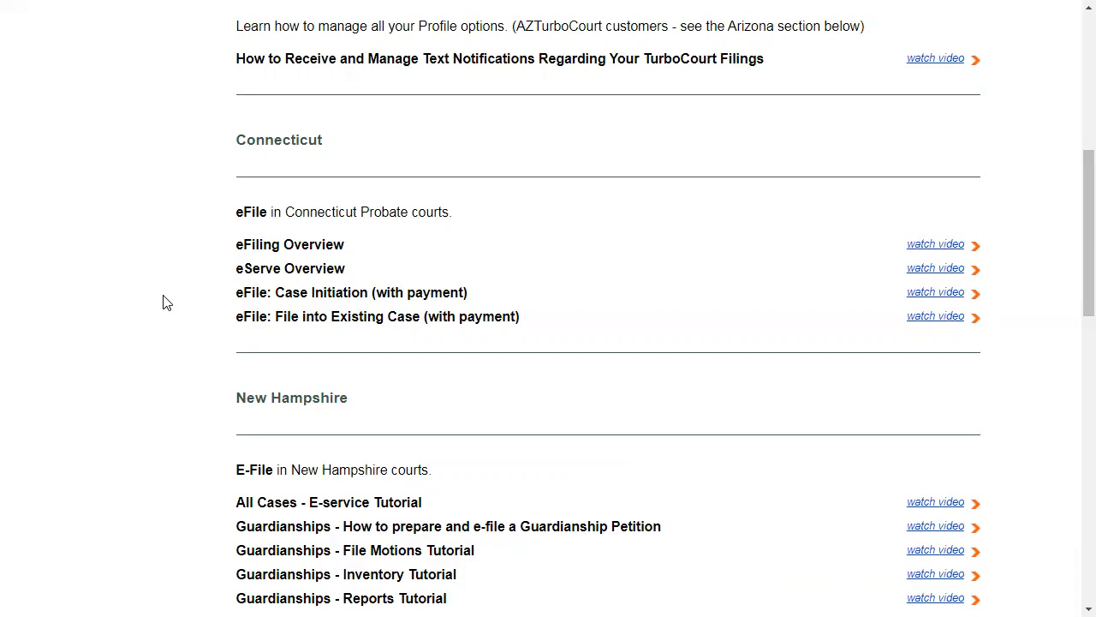
- Quit the current TurboCourt session from the tutorials page and start a new session
{"action": "scroll", "coordinate": [167, 303], "scroll_direction": "up", "scroll_amount": 6}
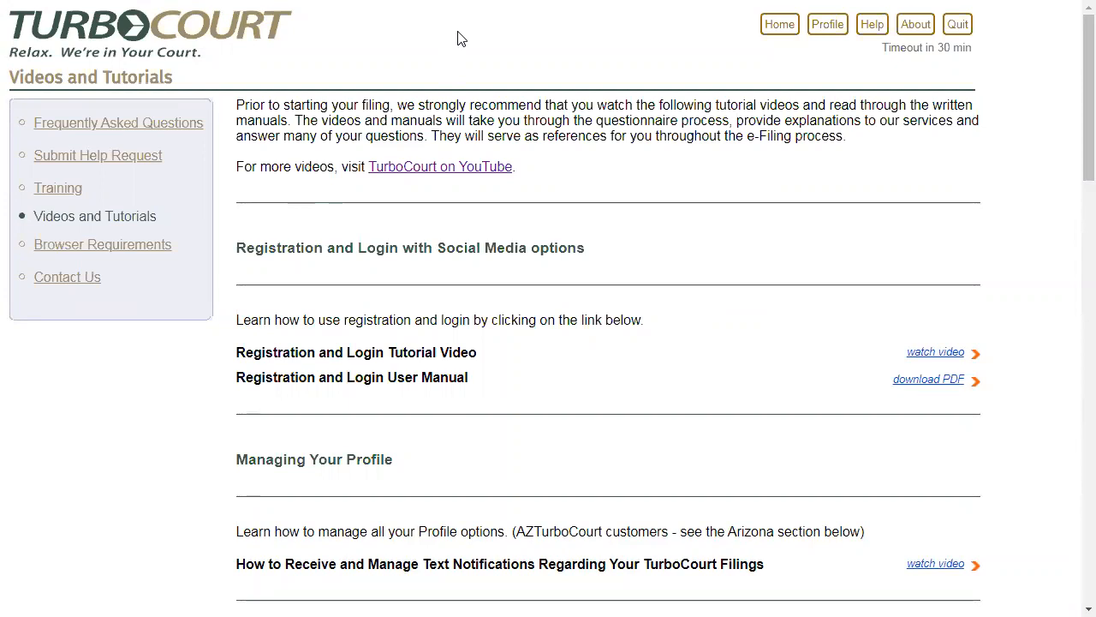
{"action": "left_click", "coordinate": [950, 27]}
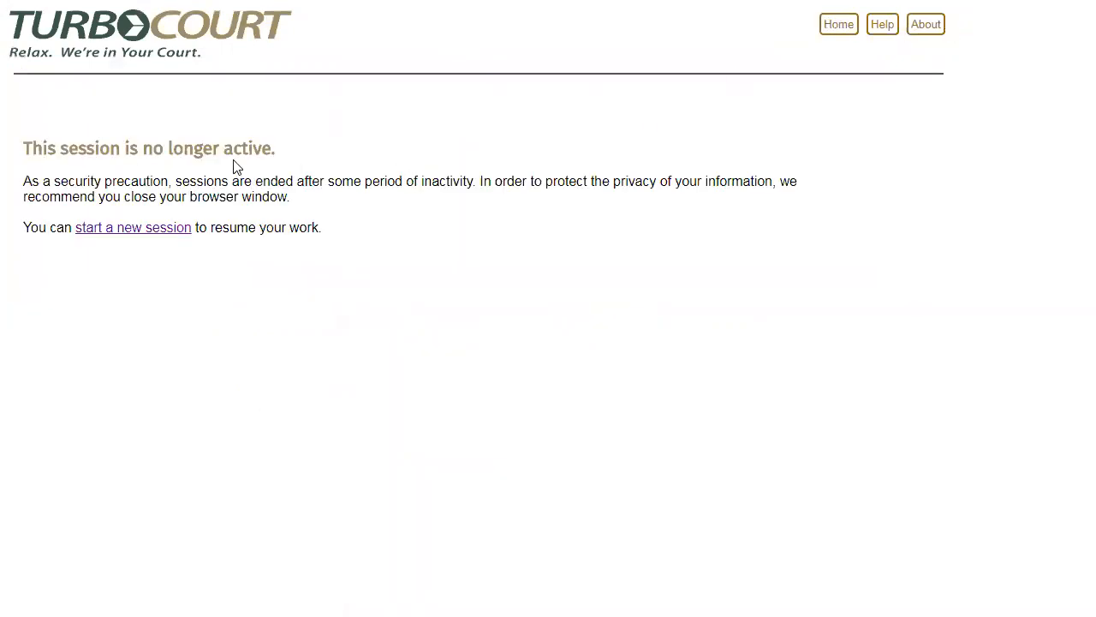
{"action": "left_click", "coordinate": [145, 237]}
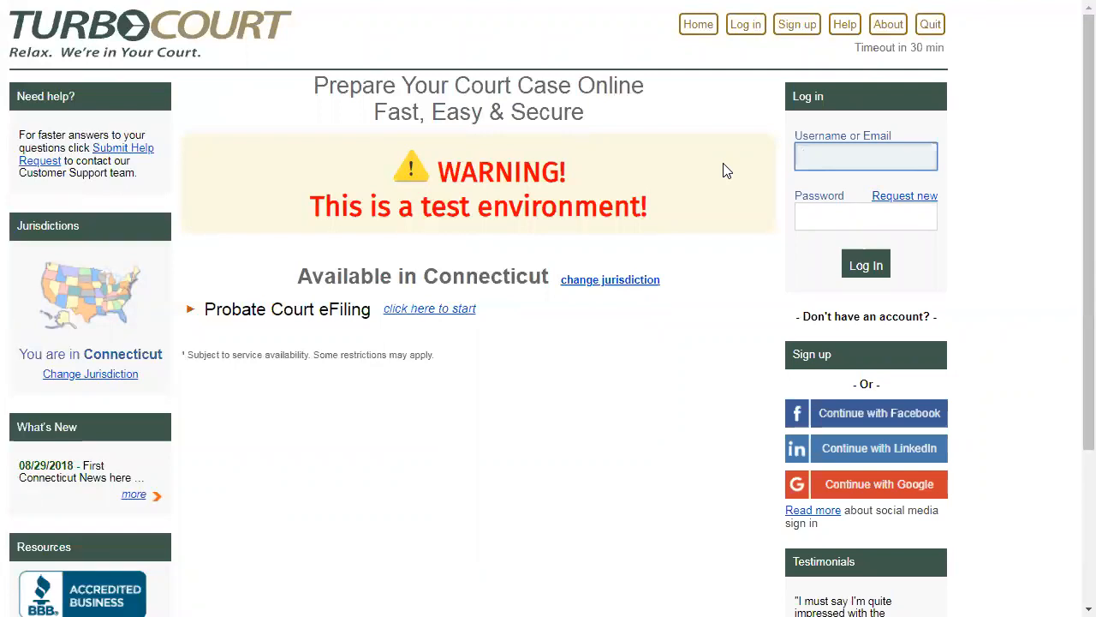
- Log in to the account by entering the account's email address and password
{"action": "key", "text": "Tab"}
{"action": "type", "text": "••••••••••••"}
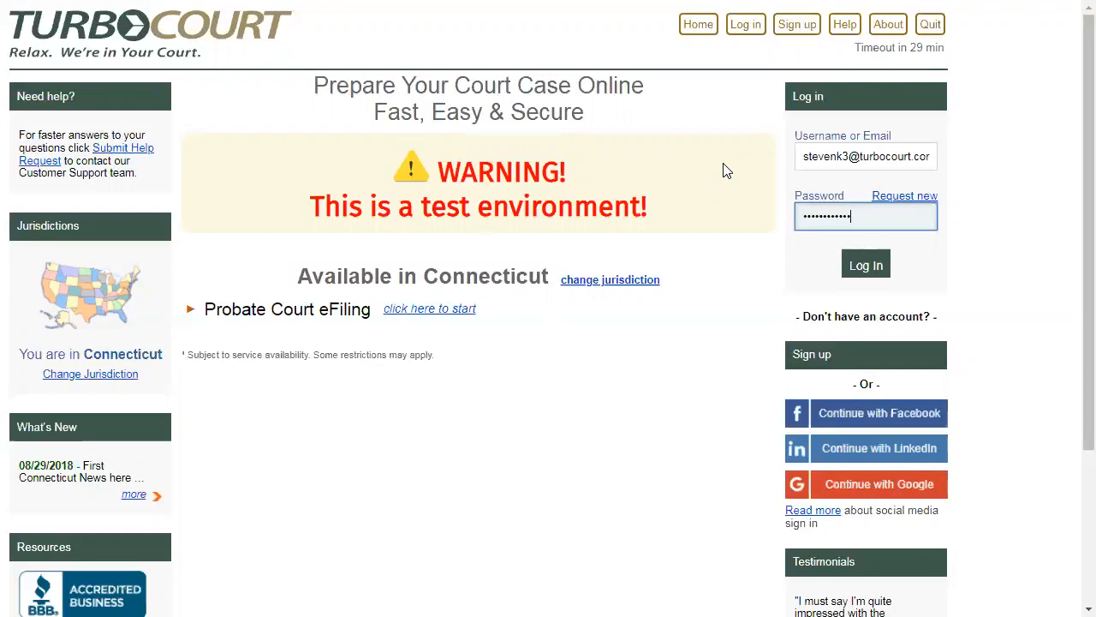
{"action": "key", "text": "Return"}
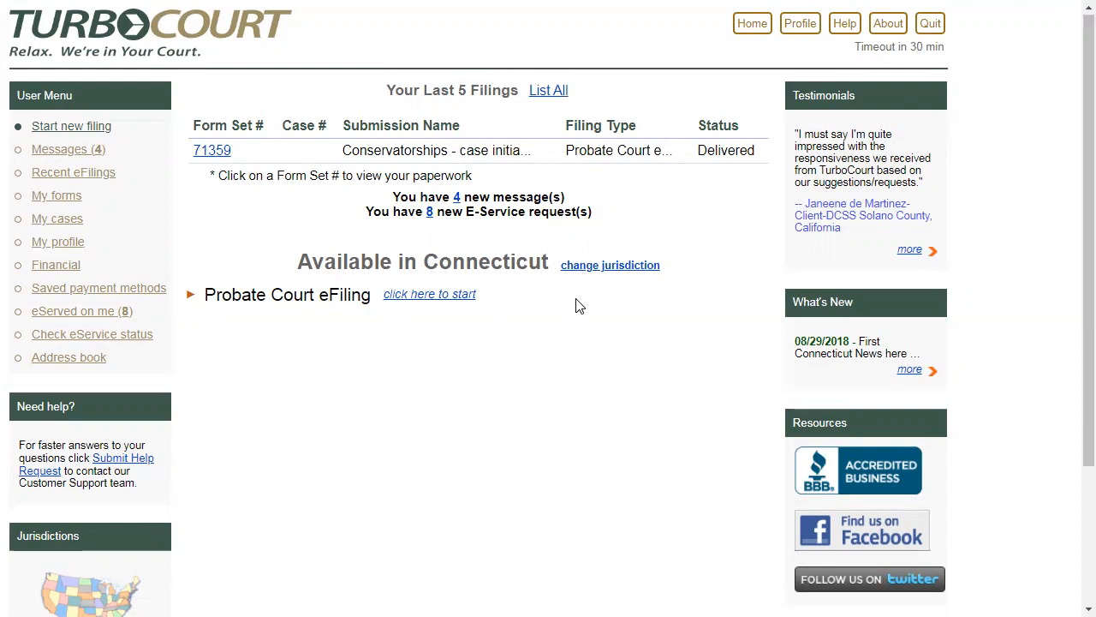
- Start a Probate Court eFiling in the Northern Fairfield County Probate Court at location PD45 and proceed to the filing options
{"action": "left_click", "coordinate": [426, 296]}
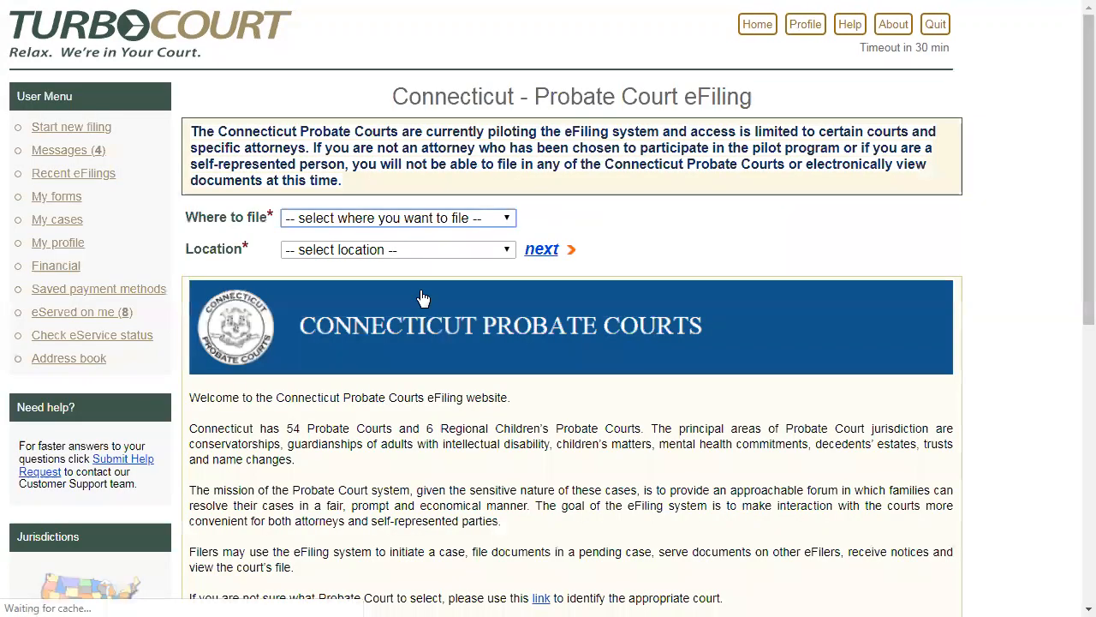
{"action": "left_click", "coordinate": [508, 221]}
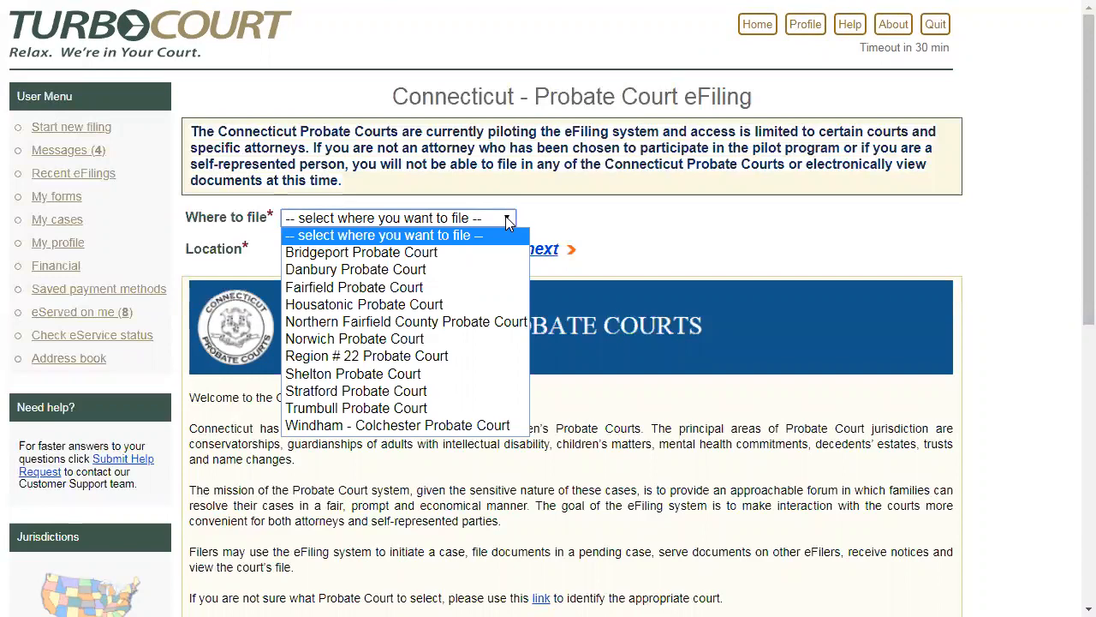
{"action": "left_click", "coordinate": [454, 321]}
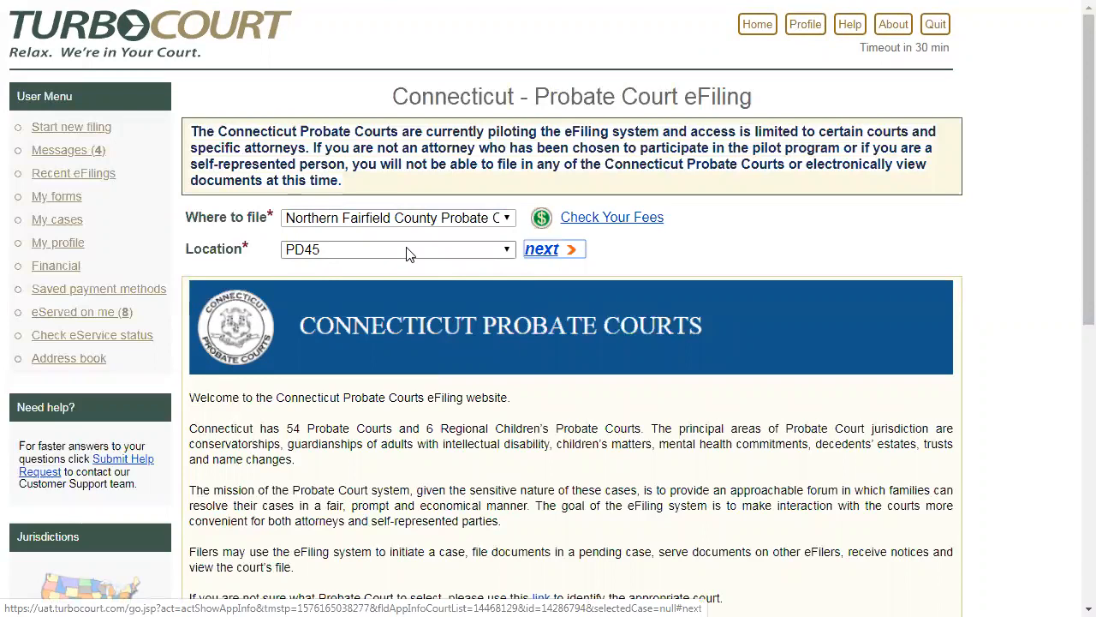
{"action": "left_click", "coordinate": [543, 249]}
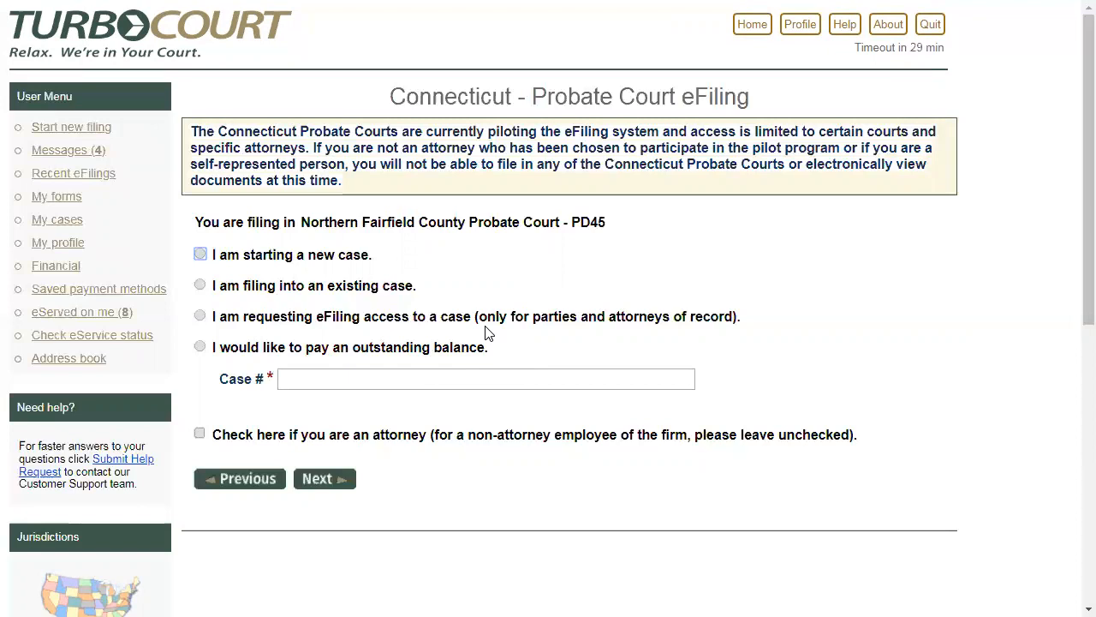
- Choose to start a new case as an attorney and submit the attorney's Connecticut Juris Number
{"action": "left_click", "coordinate": [197, 254]}
{"action": "left_click", "coordinate": [200, 434]}
{"action": "left_click", "coordinate": [314, 480]}
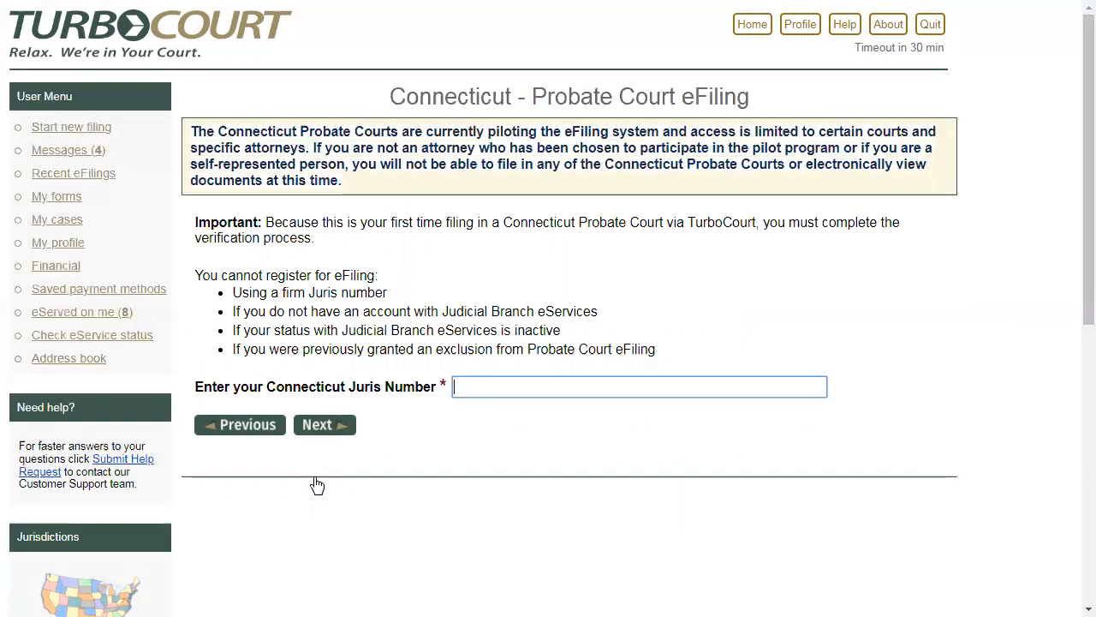
{"action": "left_click", "coordinate": [317, 432]}
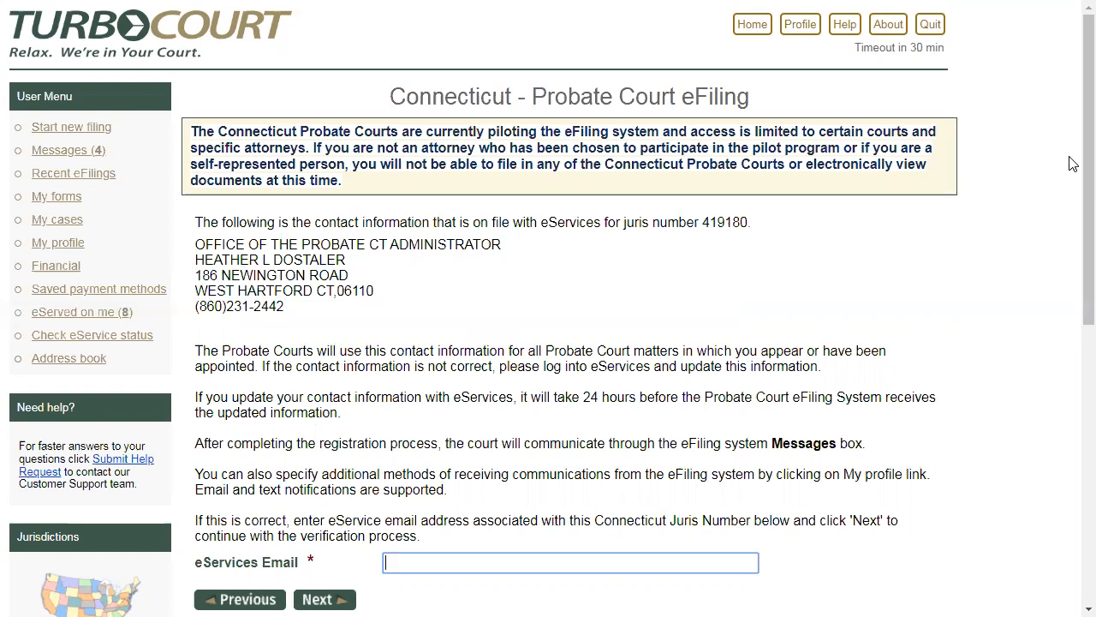
- Review the contact information on file, enter the attorney's eServices email address, and proceed with the verification
{"action": "scroll", "coordinate": [1073, 190], "scroll_direction": "down", "scroll_amount": 1}
{"action": "scroll", "coordinate": [1073, 190], "scroll_direction": "down", "scroll_amount": 3}
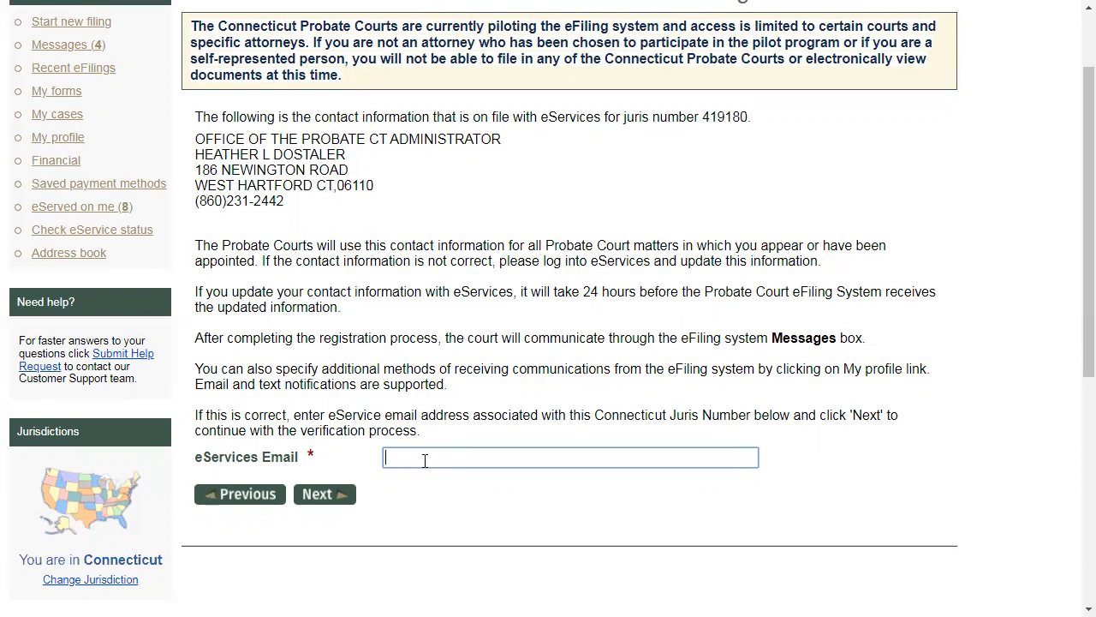
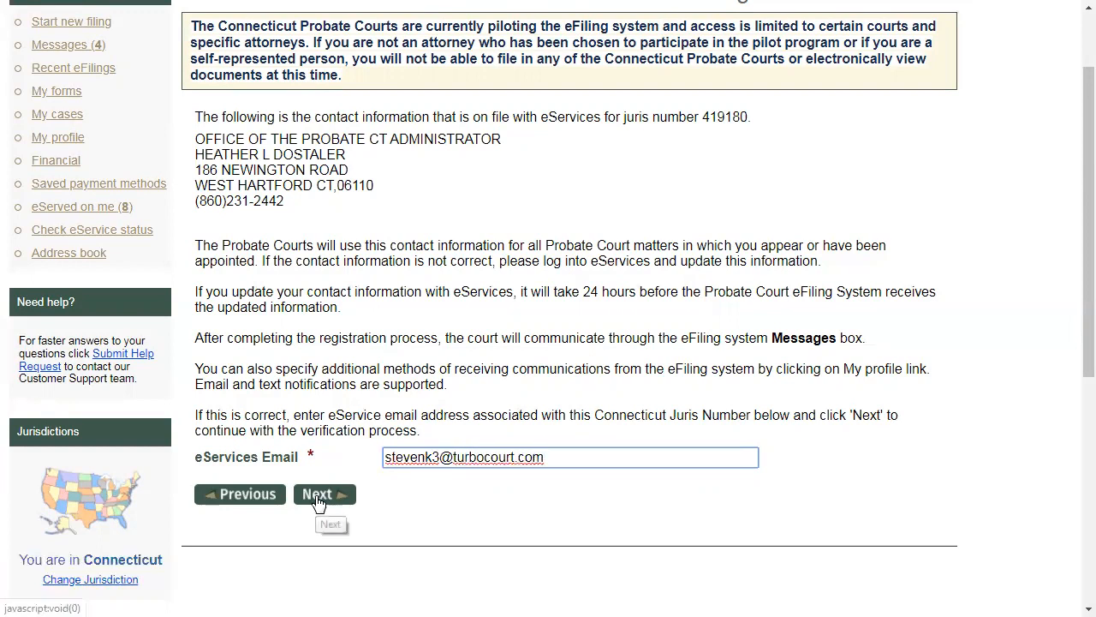
{"action": "left_click", "coordinate": [318, 501]}
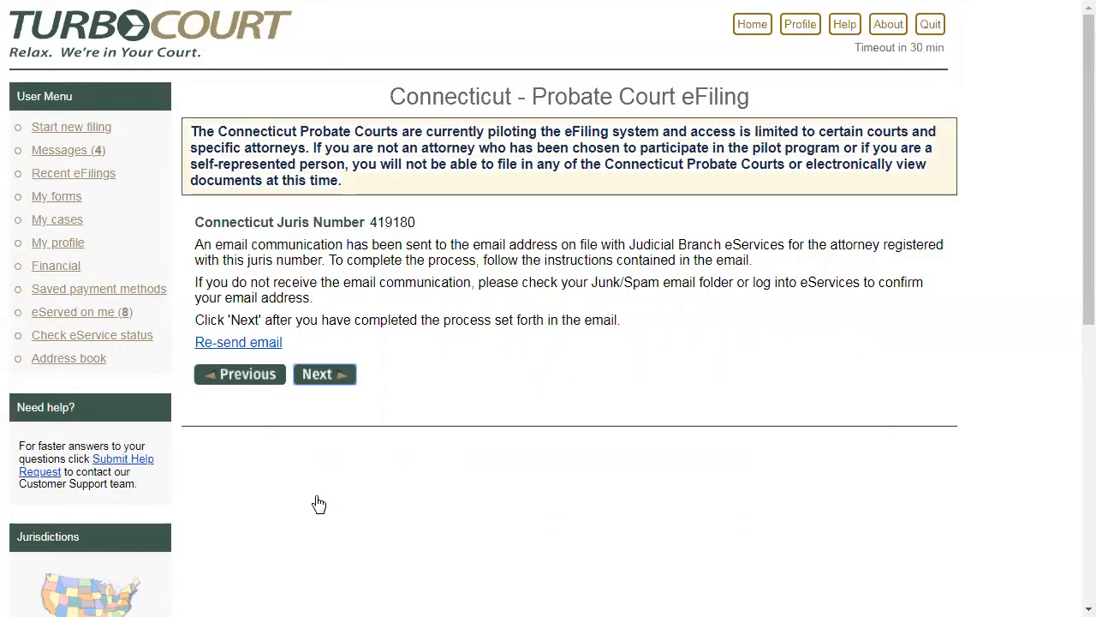
- Switch to Gmail, verify the email address from the CT Probate Court eFiling verification message, and continue the filing in TurboCourt
{"action": "key", "text": "alt+Tab"}
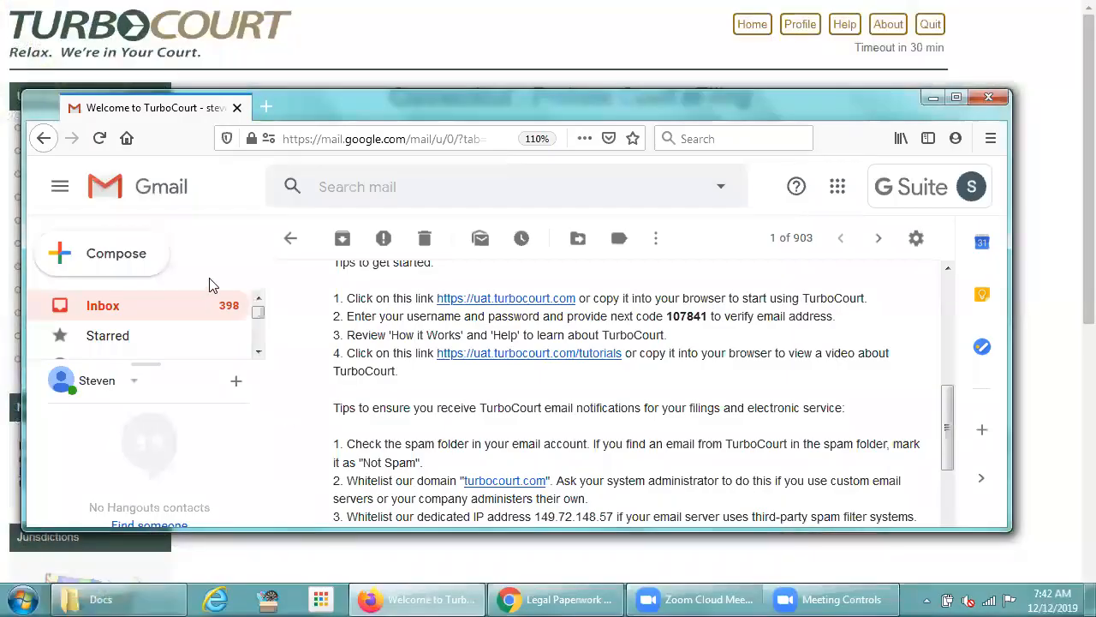
{"action": "left_click", "coordinate": [290, 239]}
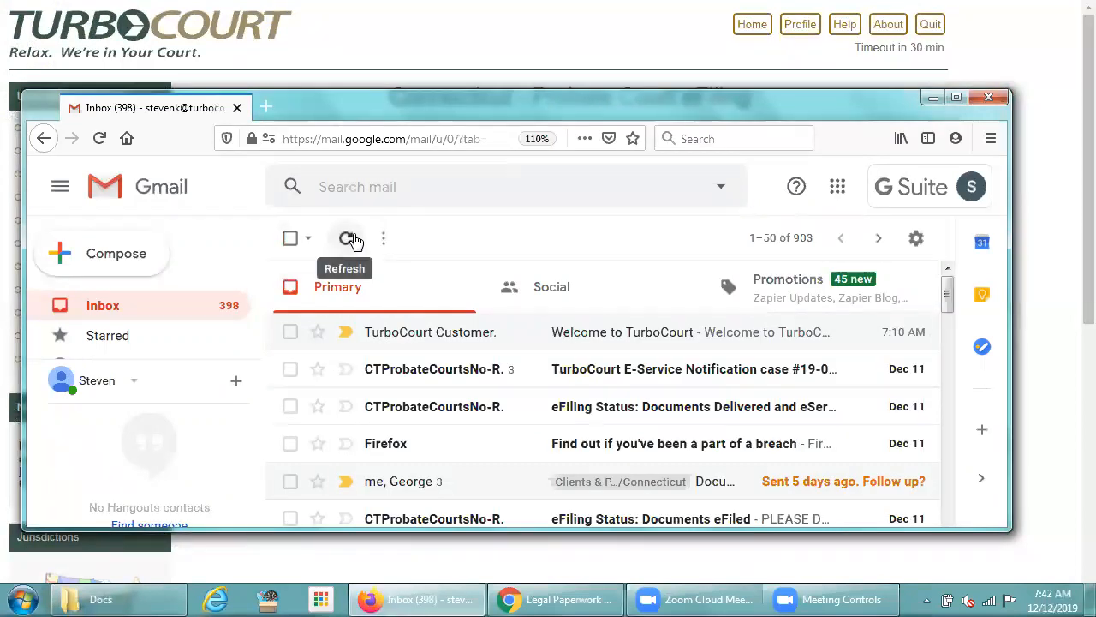
{"action": "left_click", "coordinate": [347, 238]}
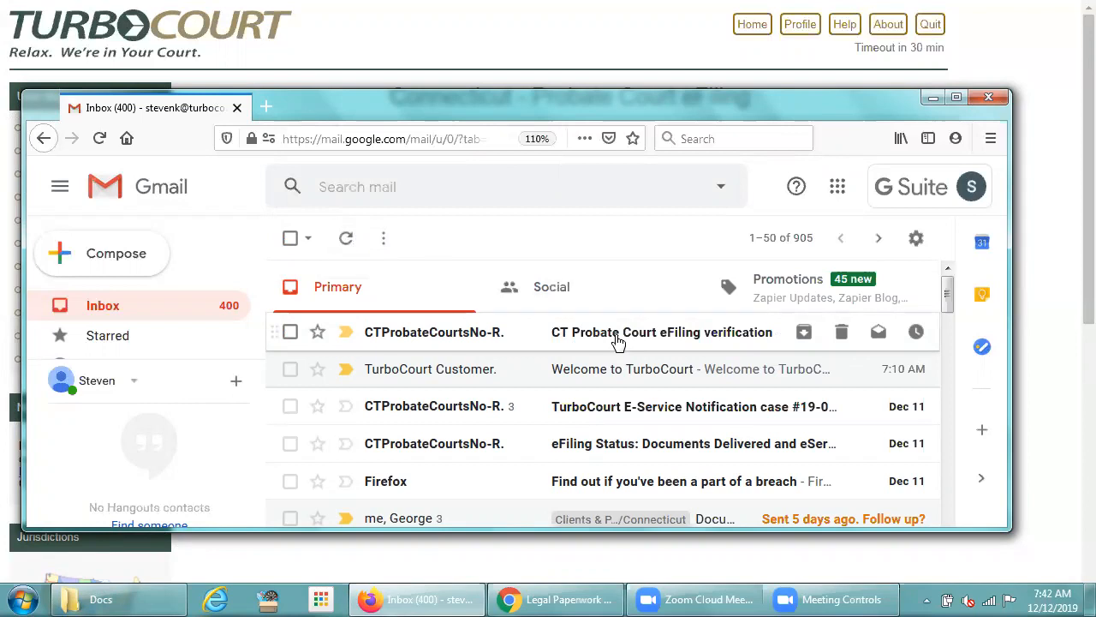
{"action": "left_click", "coordinate": [616, 340]}
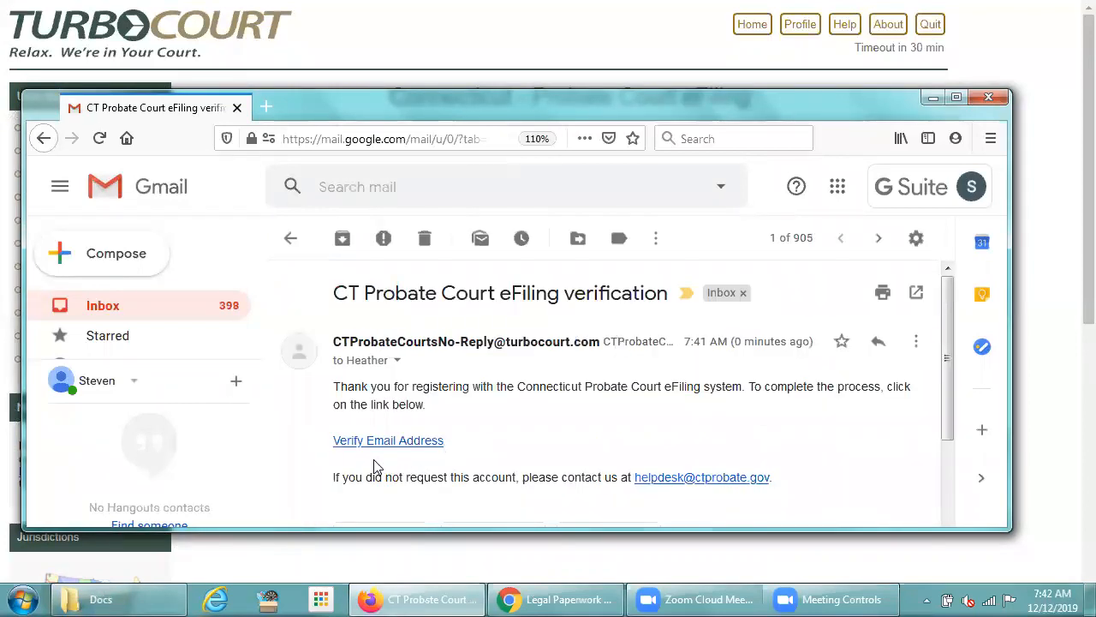
{"action": "left_click", "coordinate": [395, 442]}
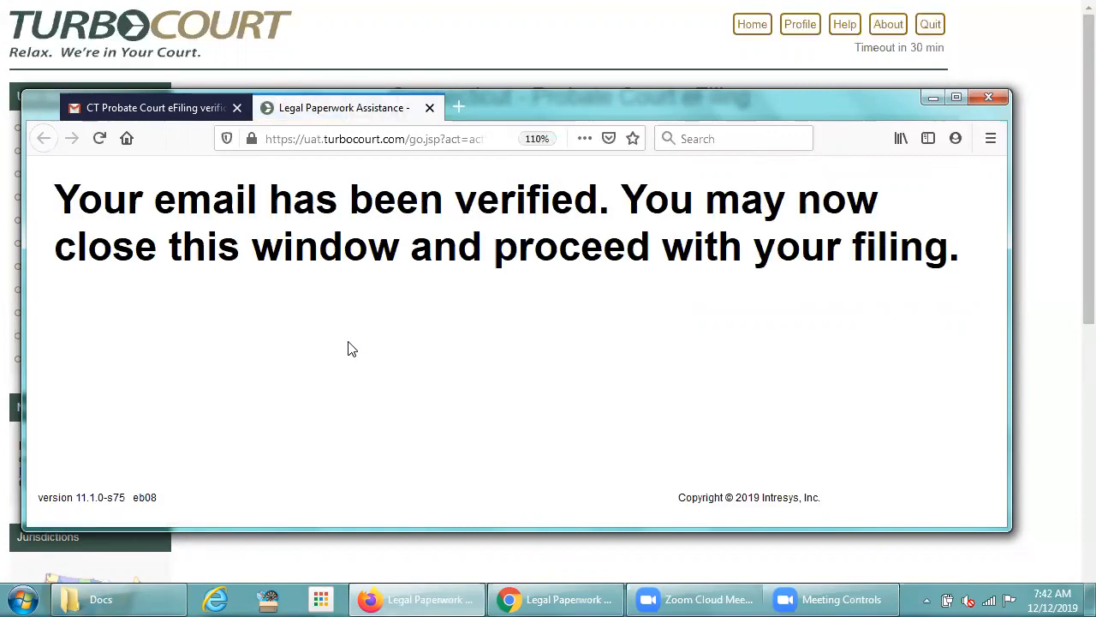
{"action": "left_click", "coordinate": [430, 108]}
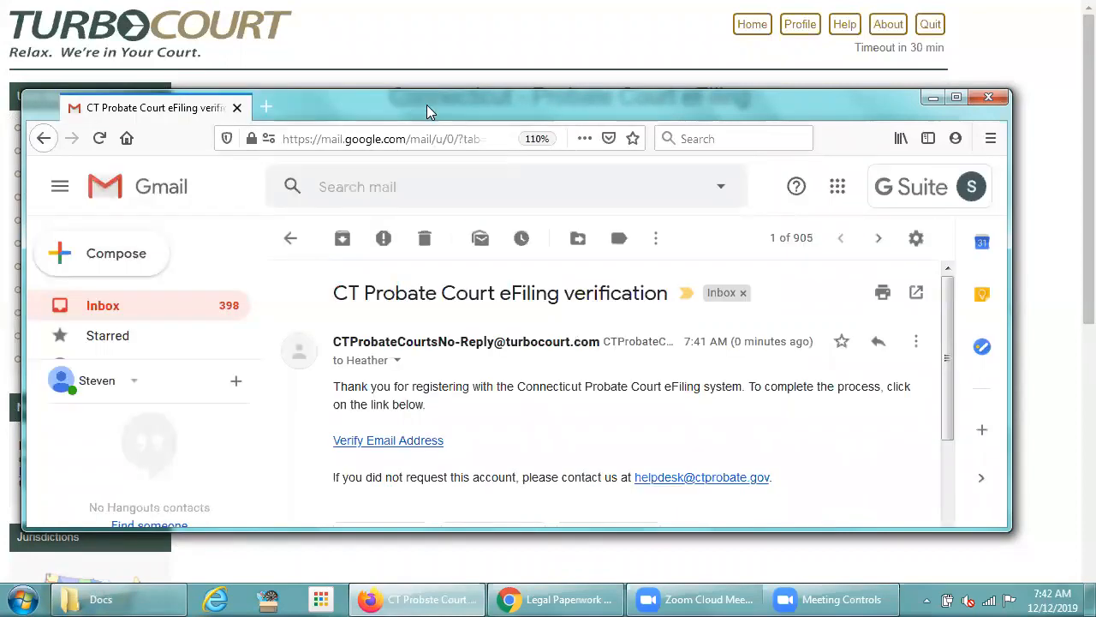
{"action": "left_click", "coordinate": [379, 34]}
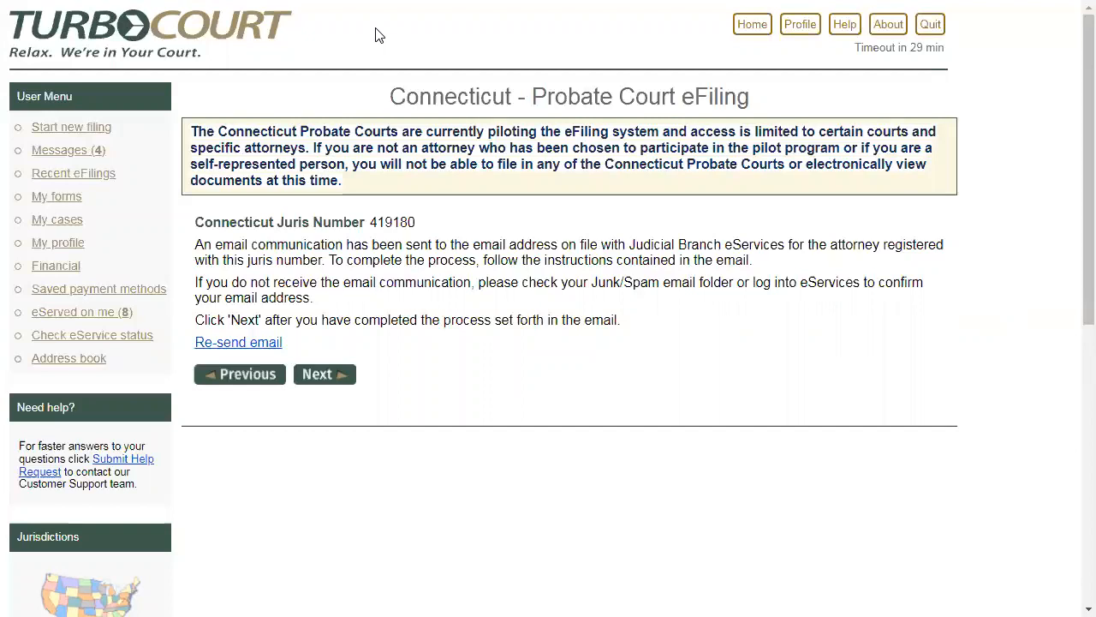
{"action": "left_click", "coordinate": [329, 376]}
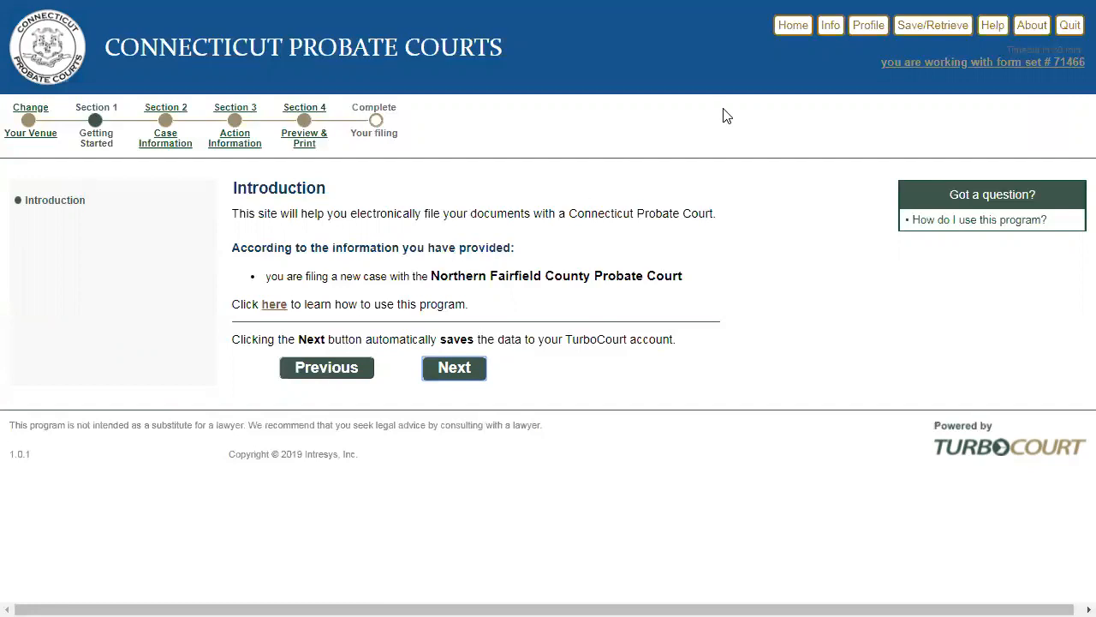
- Return to the home page, open the newest message about active party cases, and mark it as read
{"action": "left_click", "coordinate": [790, 34]}
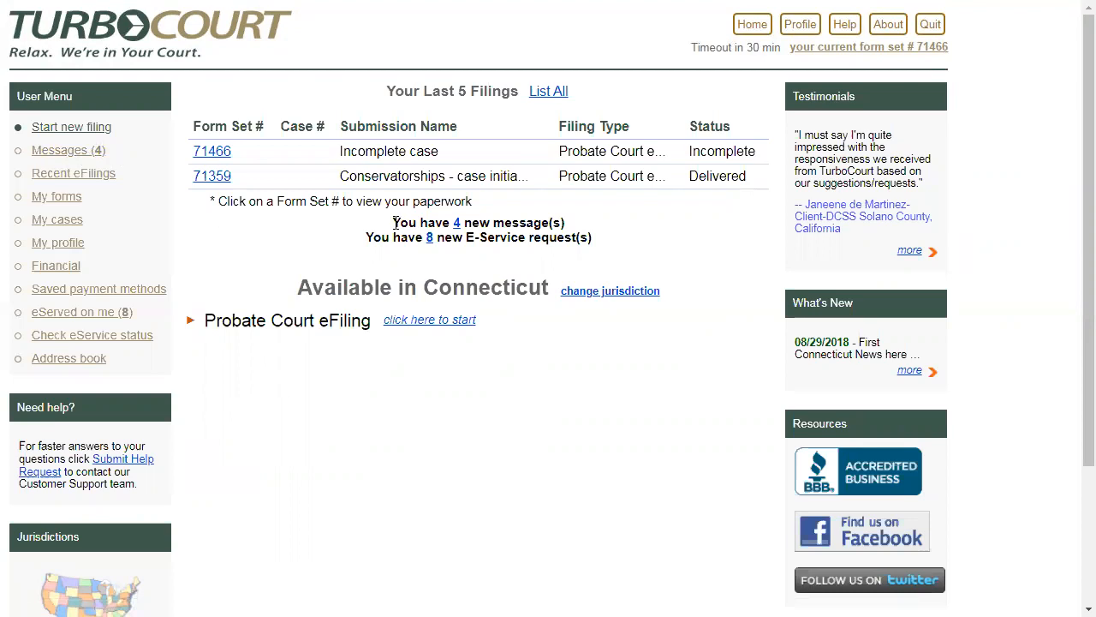
{"action": "left_click_drag", "start_coordinate": [394, 222], "coordinate": [588, 234]}
{"action": "left_click", "coordinate": [580, 224]}
{"action": "left_click", "coordinate": [458, 224]}
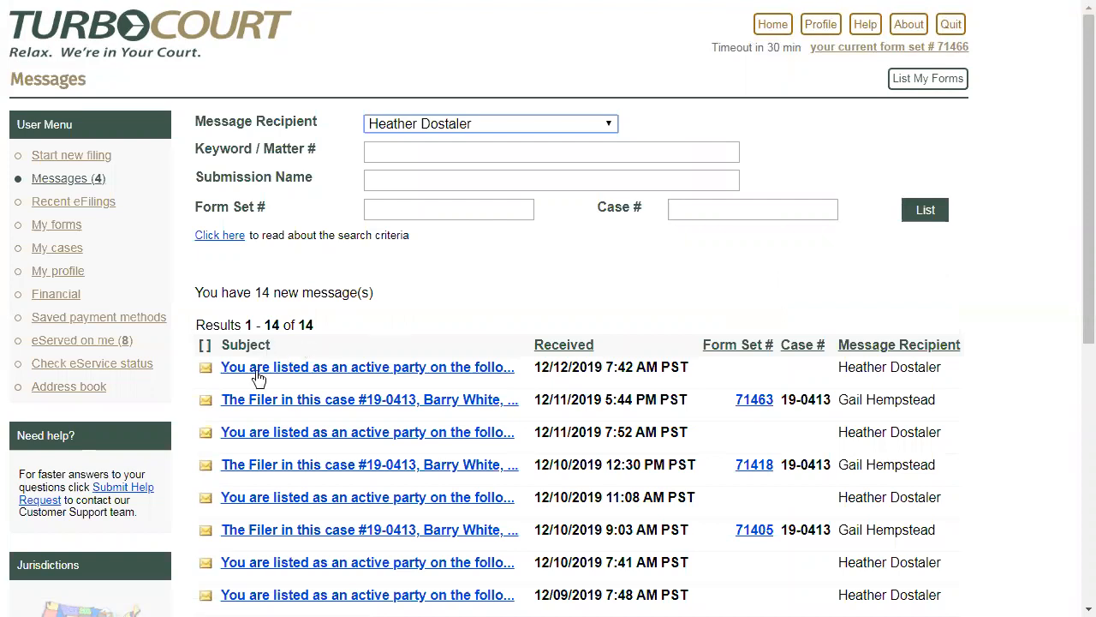
{"action": "left_click", "coordinate": [370, 374]}
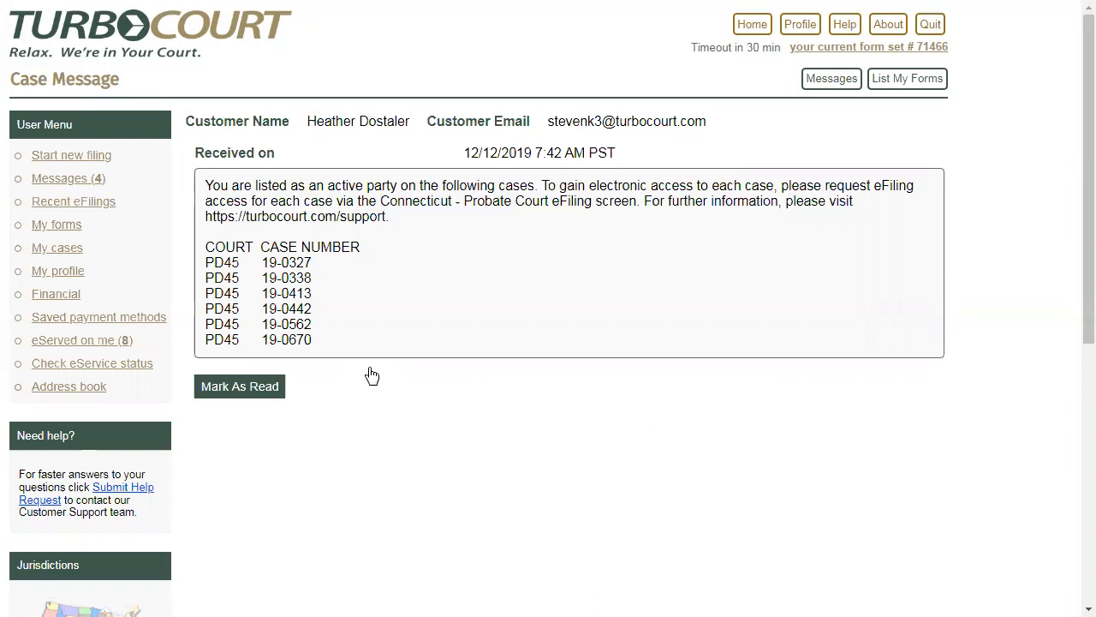
{"action": "left_click", "coordinate": [243, 392]}
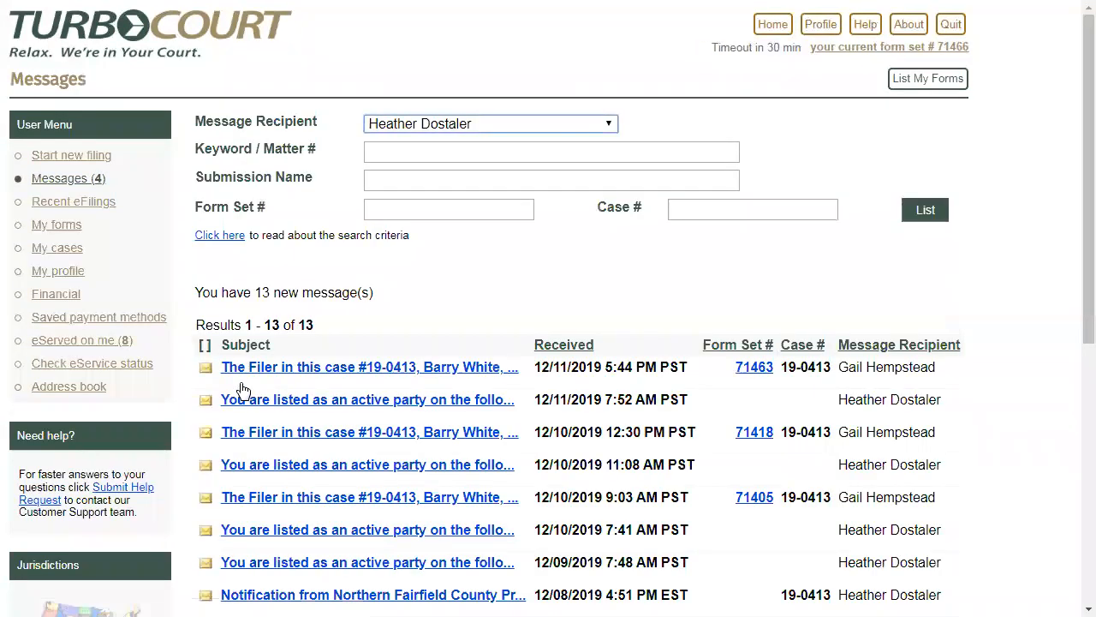
- Return from the messages to the home page and open the My cases page
{"action": "left_click", "coordinate": [793, 27]}
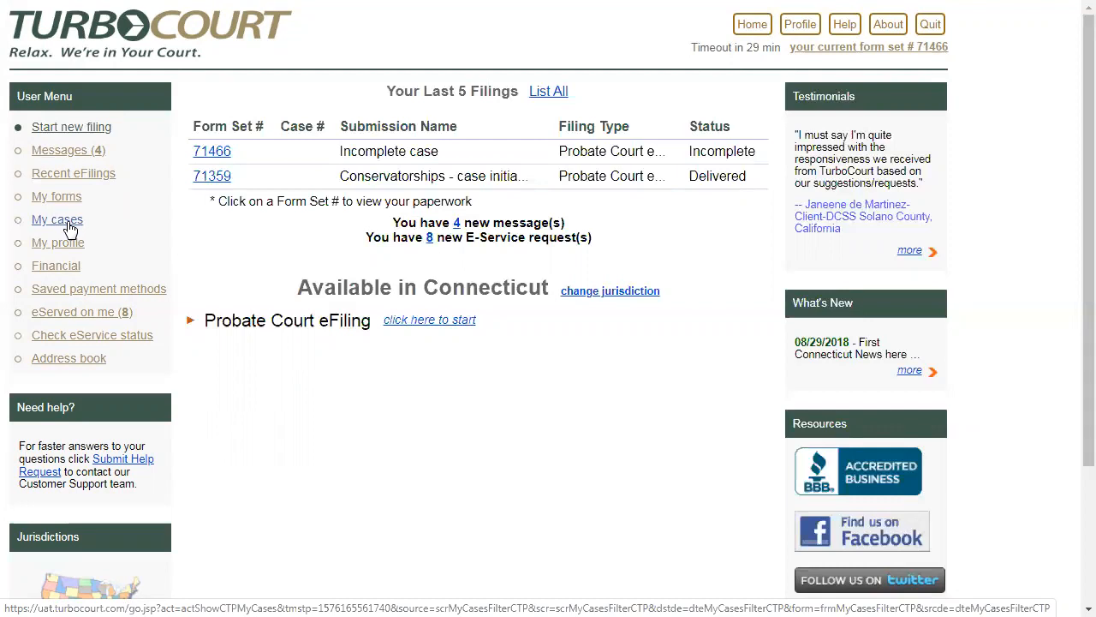
{"action": "left_click", "coordinate": [70, 225]}
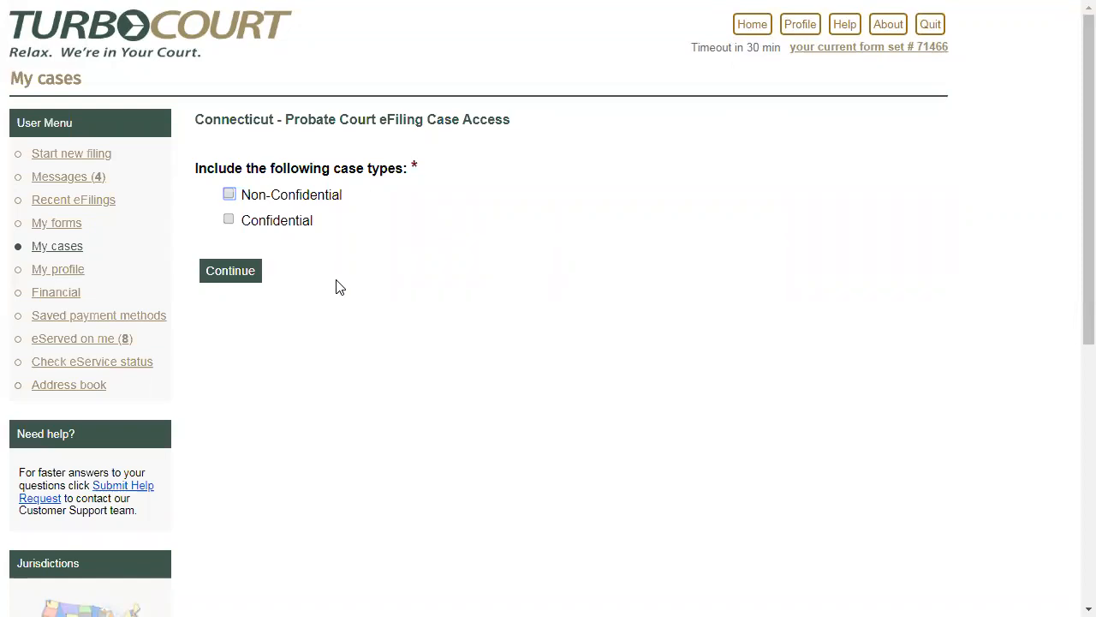
- Try to access the Confidential case type, cancel the additional authentication, and deselect that type
{"action": "left_click", "coordinate": [229, 219]}
{"action": "left_click", "coordinate": [230, 272]}
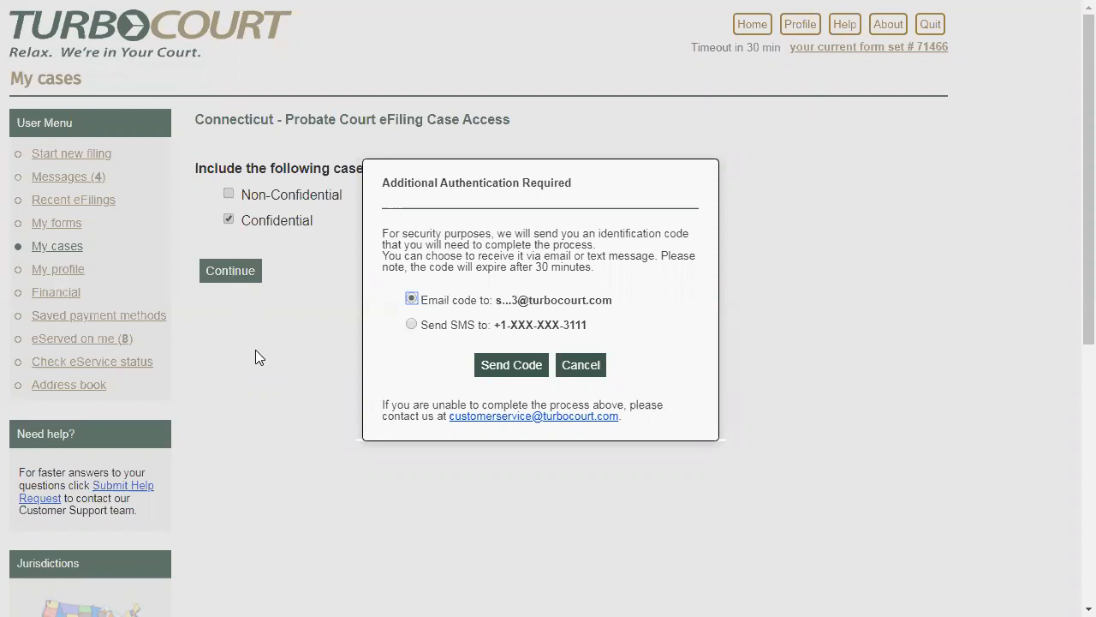
{"action": "left_click", "coordinate": [578, 364]}
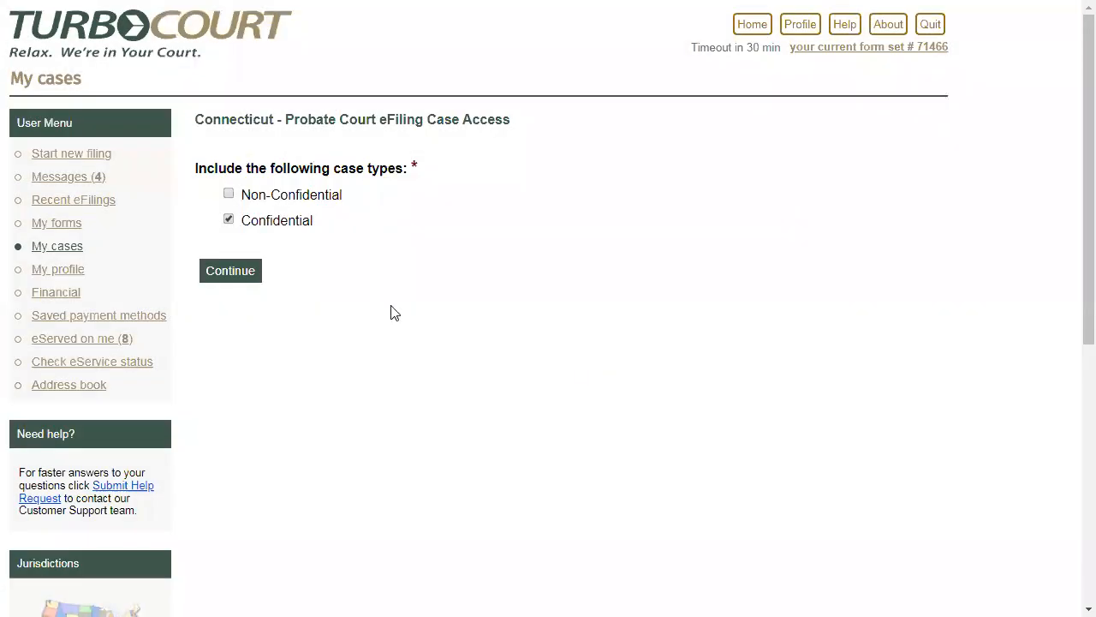
{"action": "left_click", "coordinate": [228, 221]}
- List the Non-Confidential cases and open case 19-0413 of the Northern Fairfield County Probate Court
{"action": "left_click", "coordinate": [229, 194]}
{"action": "left_click", "coordinate": [232, 270]}
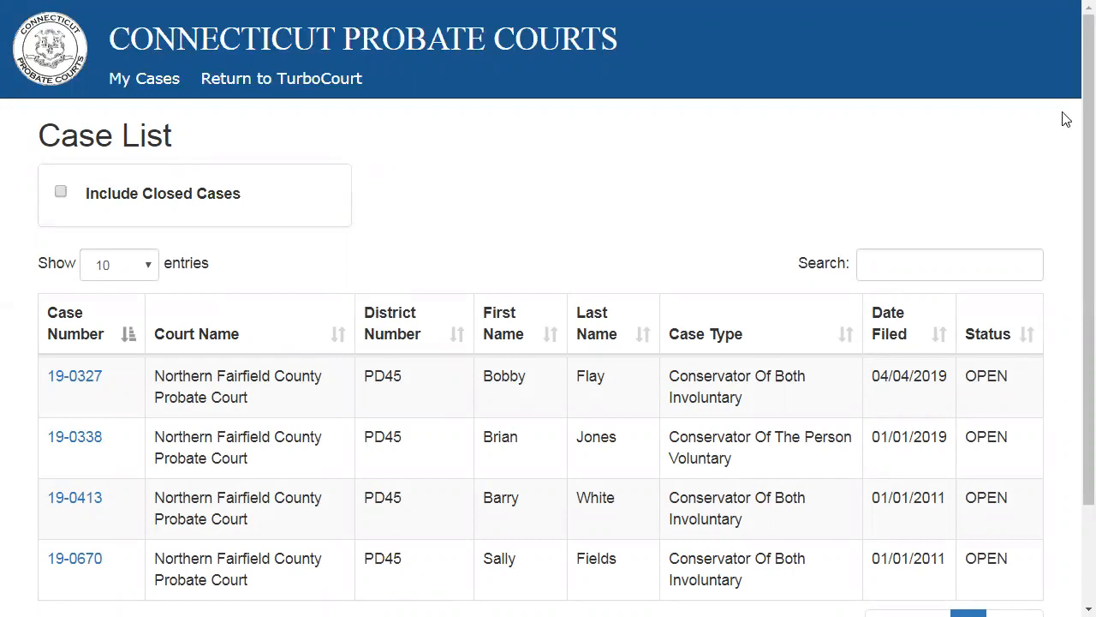
{"action": "scroll", "coordinate": [1070, 145], "scroll_direction": "down", "scroll_amount": 2}
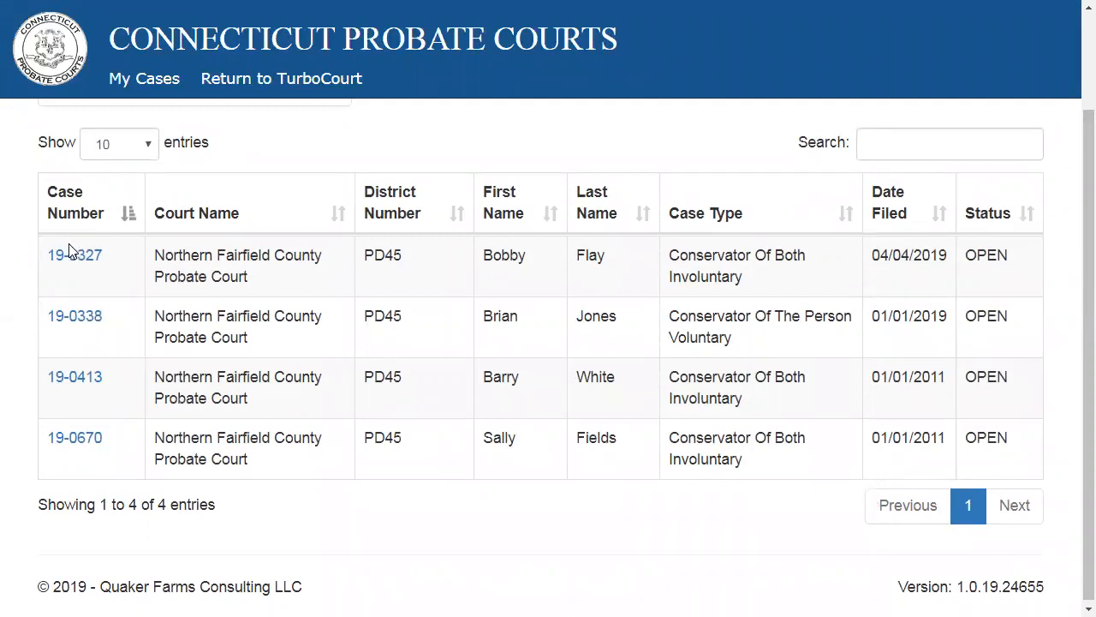
{"action": "left_click", "coordinate": [75, 385]}
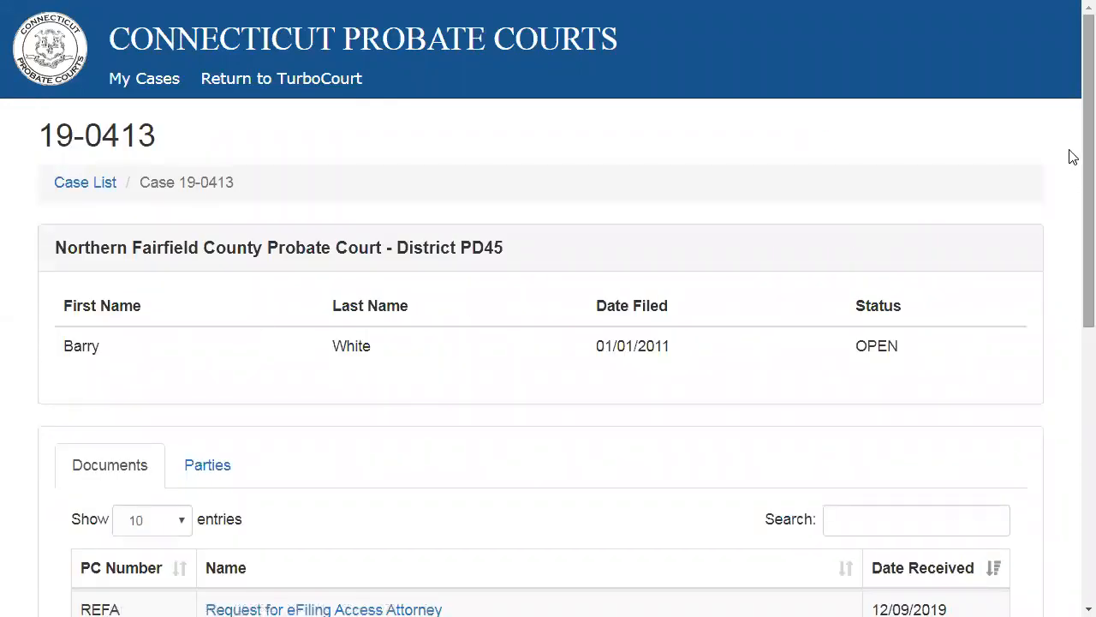
- Examine the case's document list, the available numbers of entries per page, and the list of parties
{"action": "left_click_drag", "start_coordinate": [1070, 154], "coordinate": [1070, 397]}
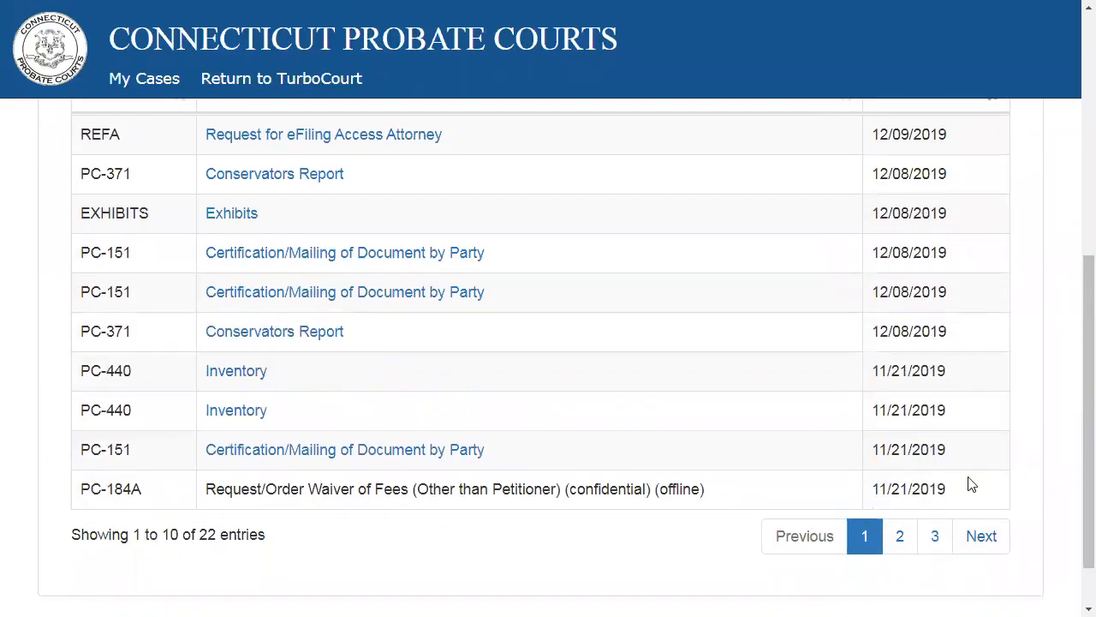
{"action": "left_click_drag", "start_coordinate": [1073, 390], "coordinate": [1072, 318]}
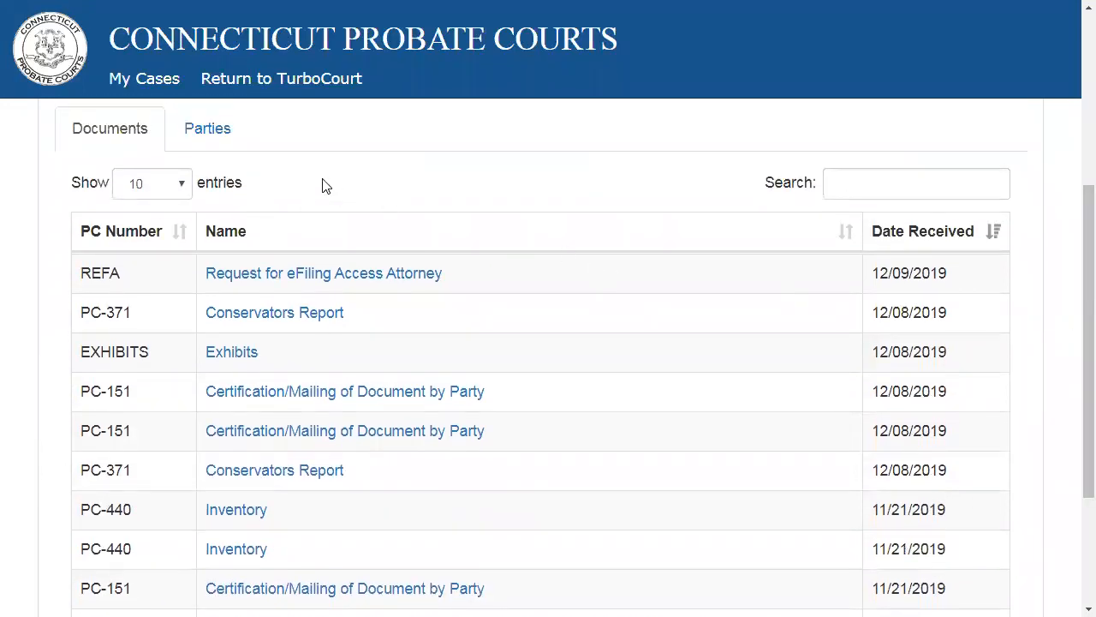
{"action": "left_click", "coordinate": [182, 188]}
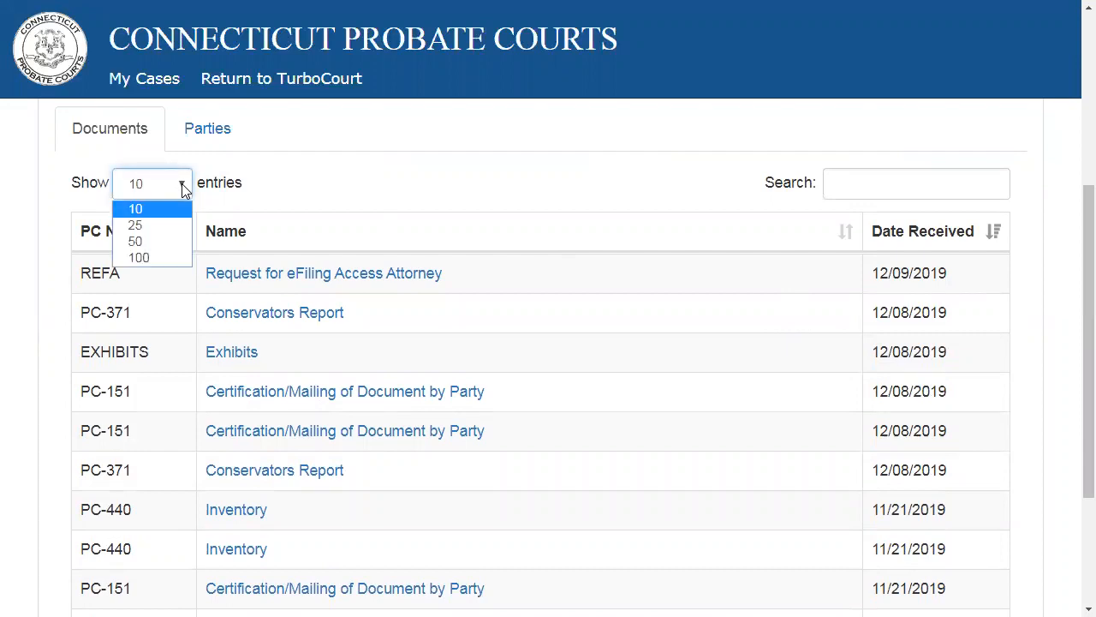
{"action": "left_click", "coordinate": [184, 189]}
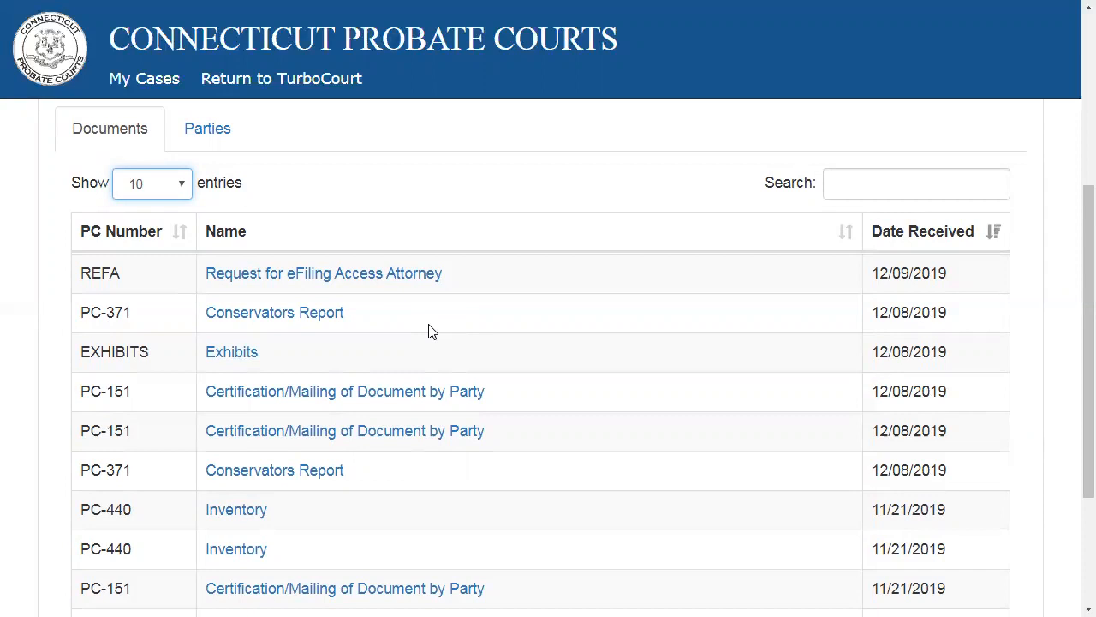
{"action": "left_click", "coordinate": [205, 137]}
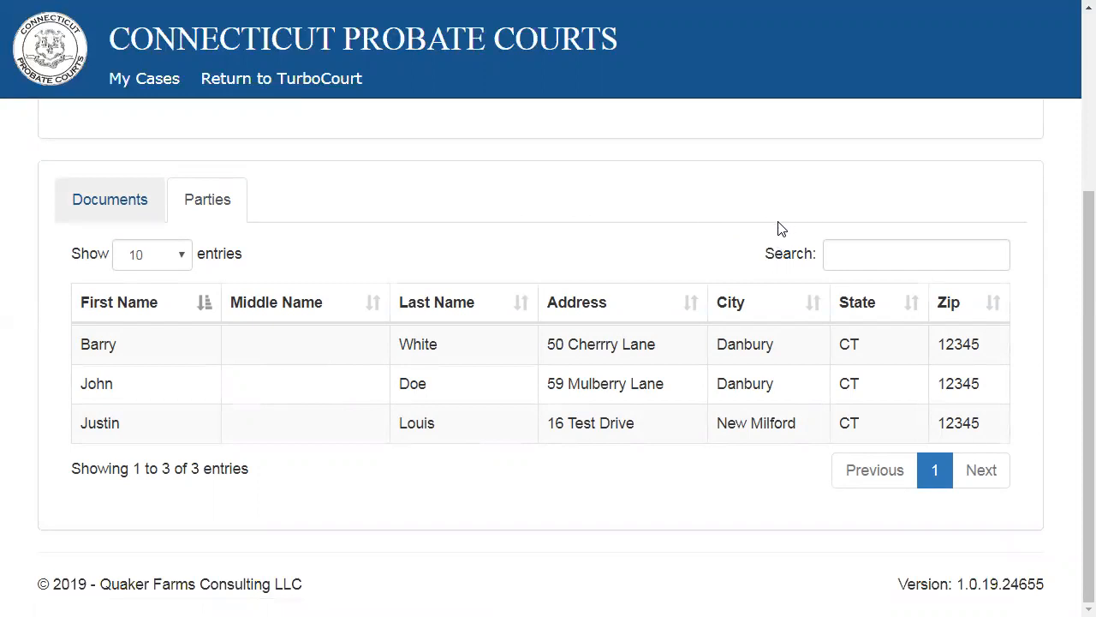
{"action": "left_click", "coordinate": [118, 202]}
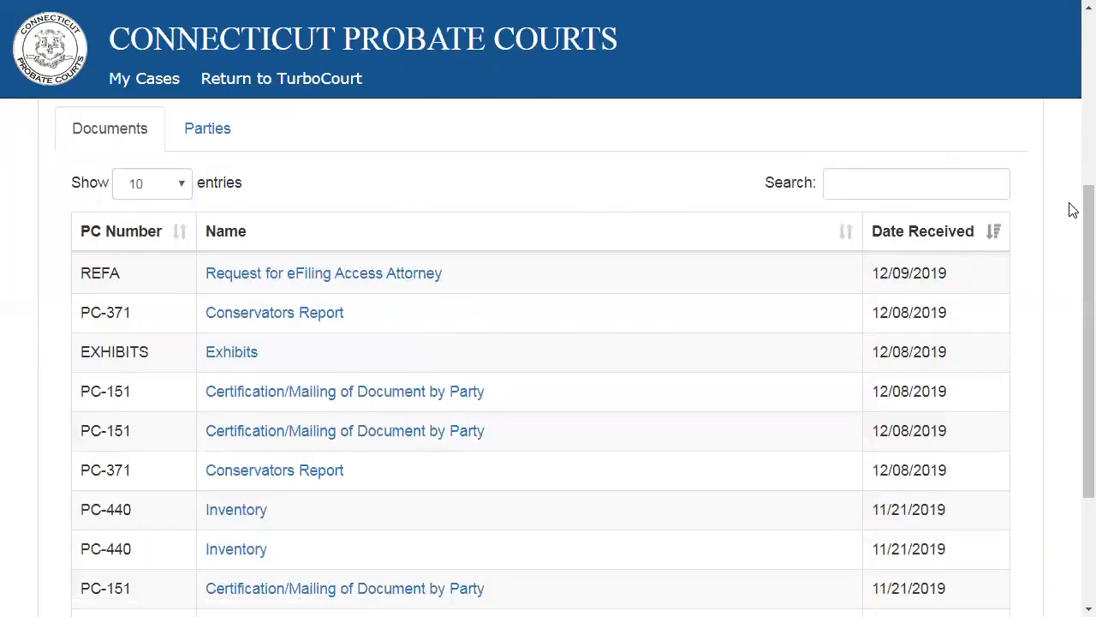
{"action": "left_click_drag", "start_coordinate": [1069, 204], "coordinate": [1070, 281]}
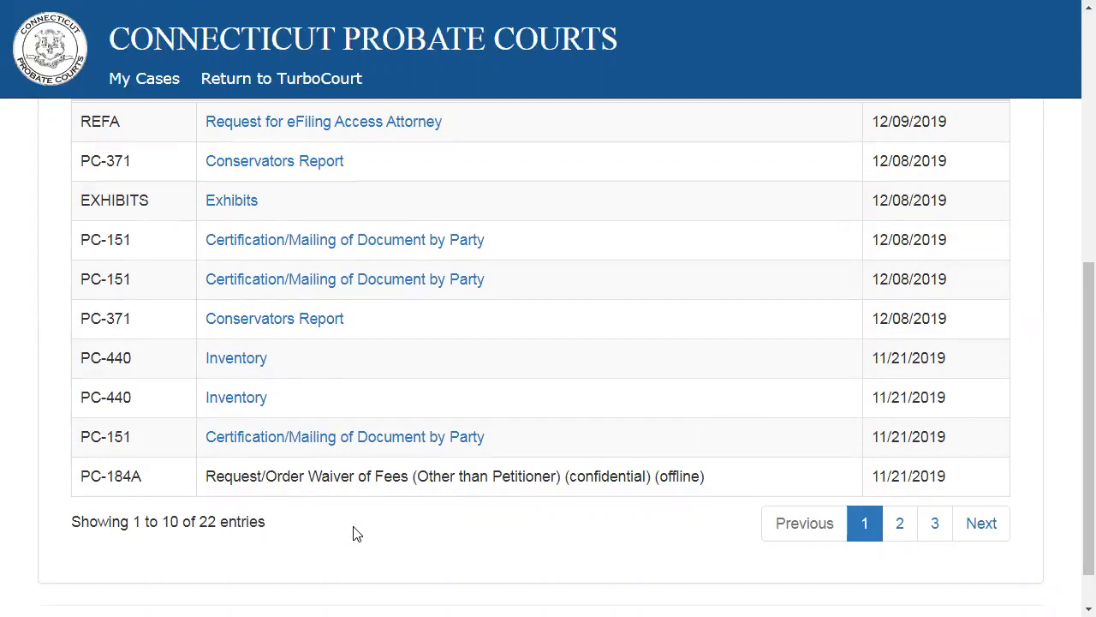
- Return to TurboCourt from the case view, quit the session, and start a new one
{"action": "left_click", "coordinate": [237, 86]}
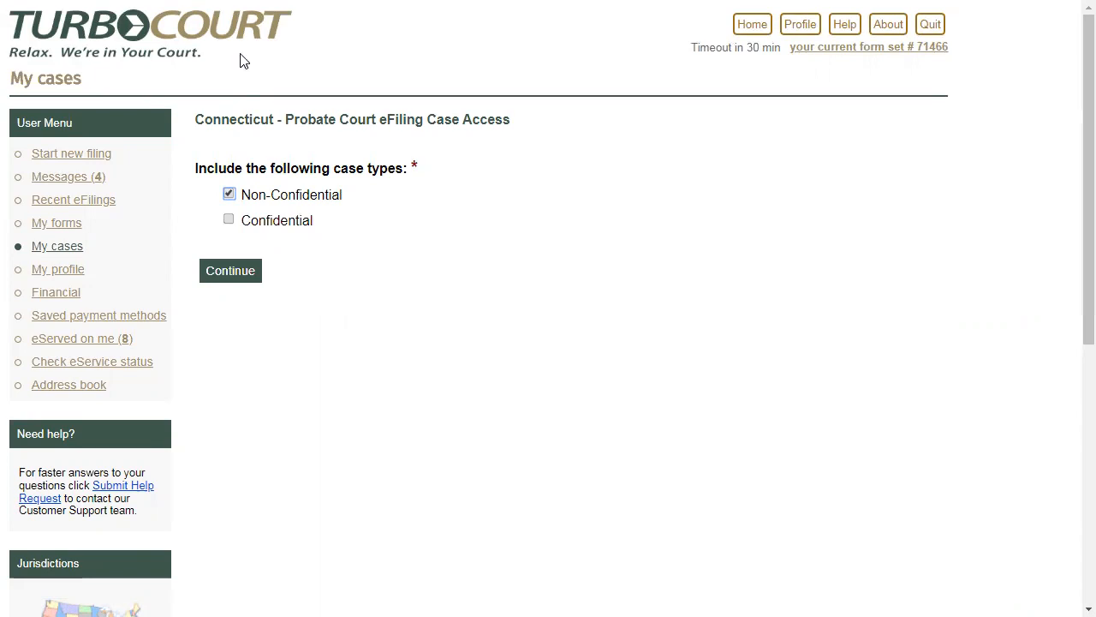
{"action": "left_click", "coordinate": [930, 24]}
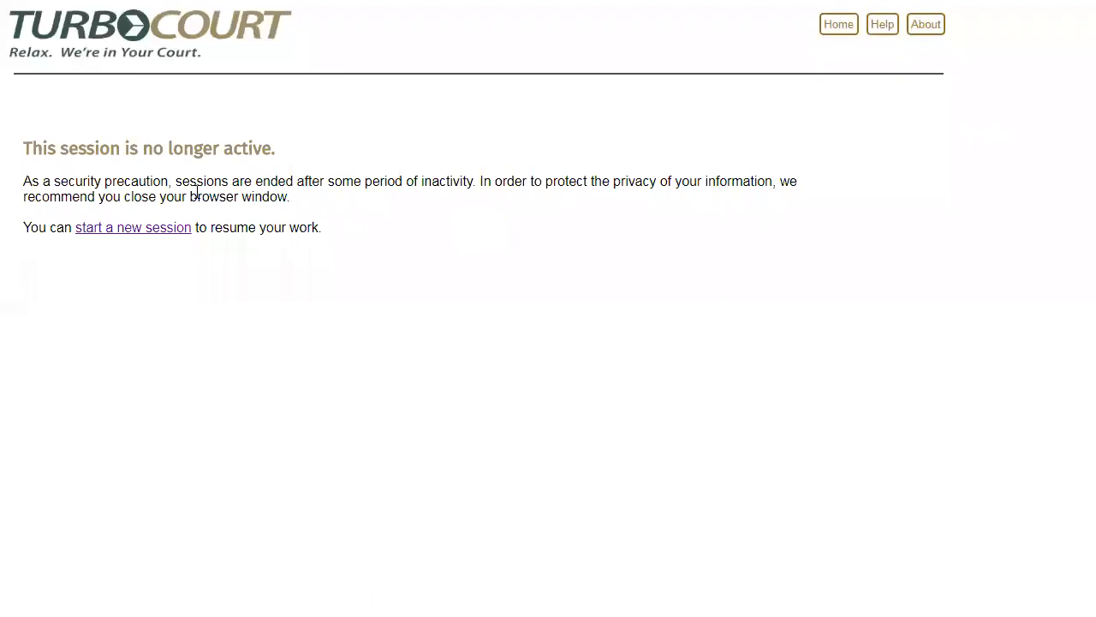
{"action": "left_click", "coordinate": [163, 228]}
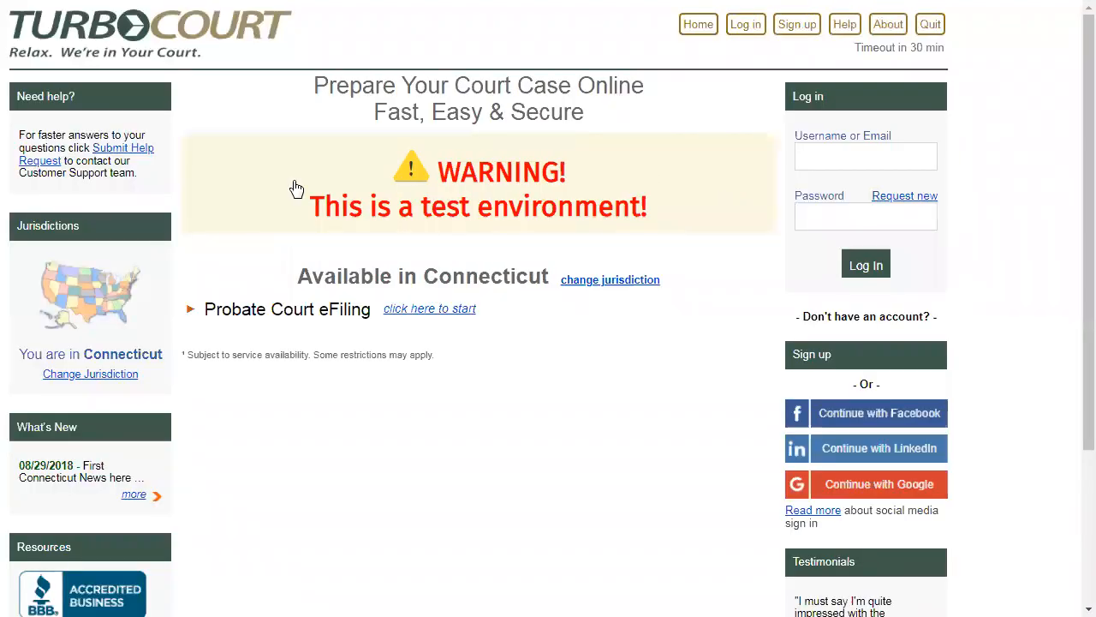
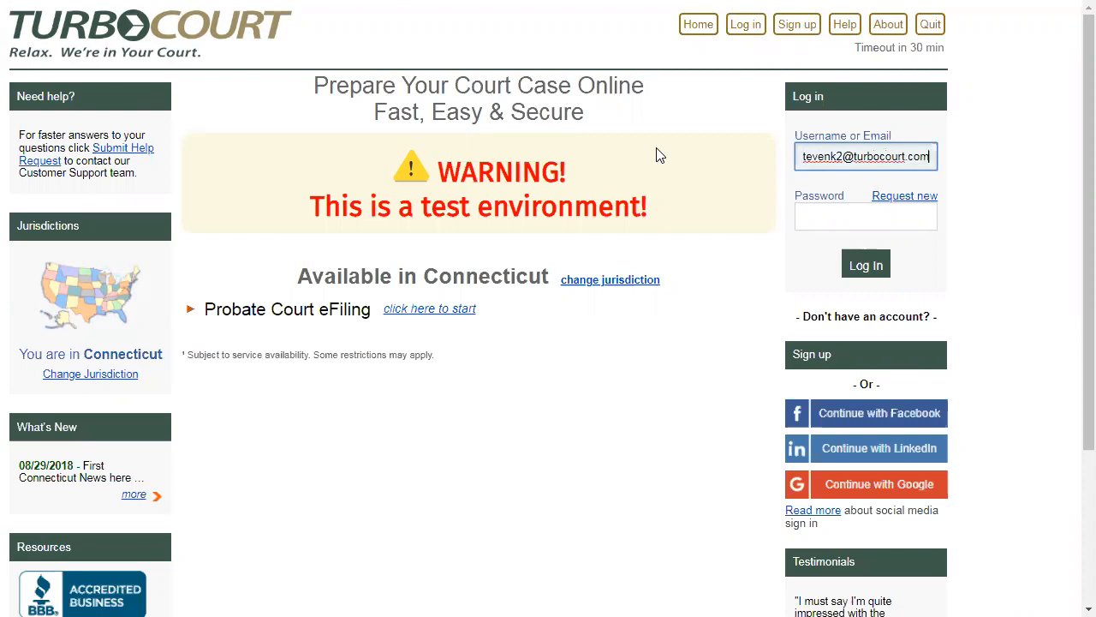
- Log in to the TurboCourt account with the registered e-mail and the account password
{"action": "key", "text": "Tab"}
{"action": "type", "text": "************"}
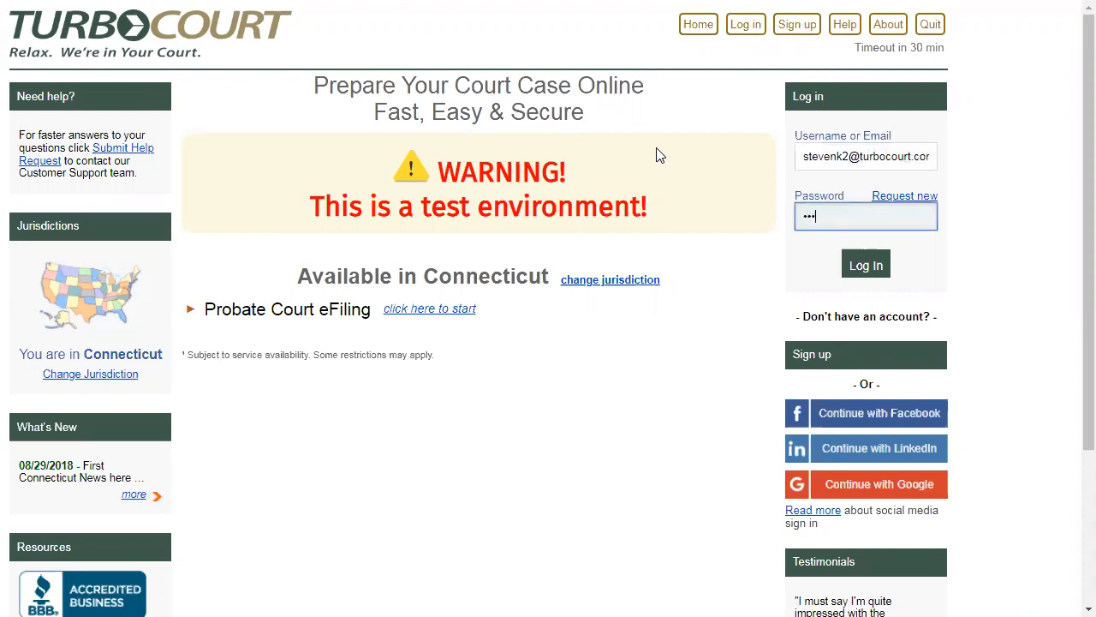
{"action": "key", "text": "Return"}
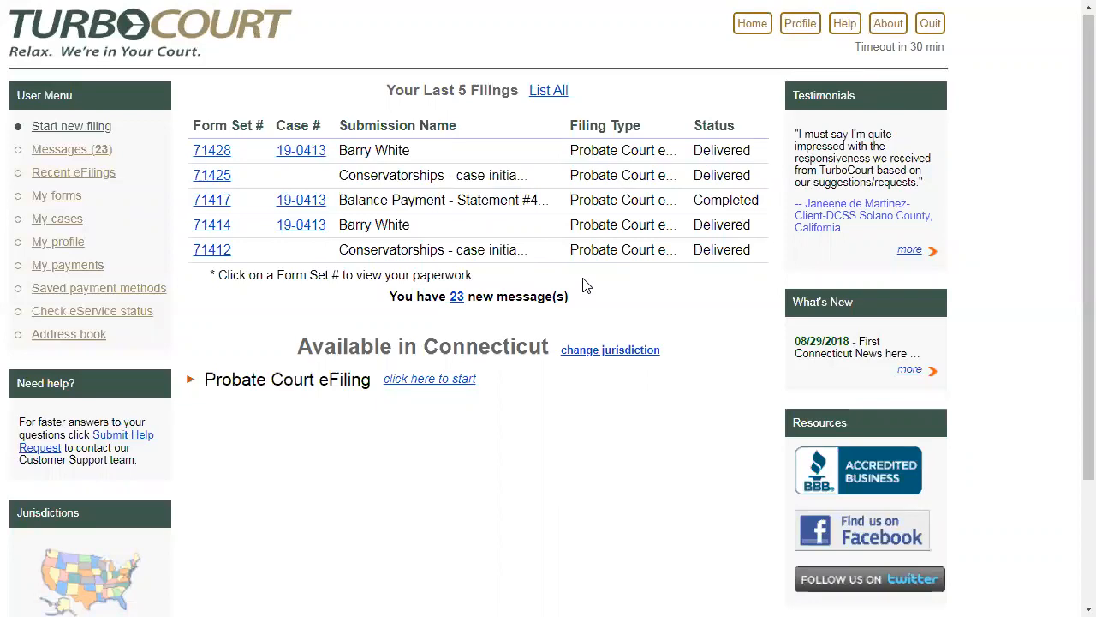
- Start a Probate Court eFiling with the Northern Fairfield County Probate Court at location PD45
{"action": "left_click", "coordinate": [440, 390]}
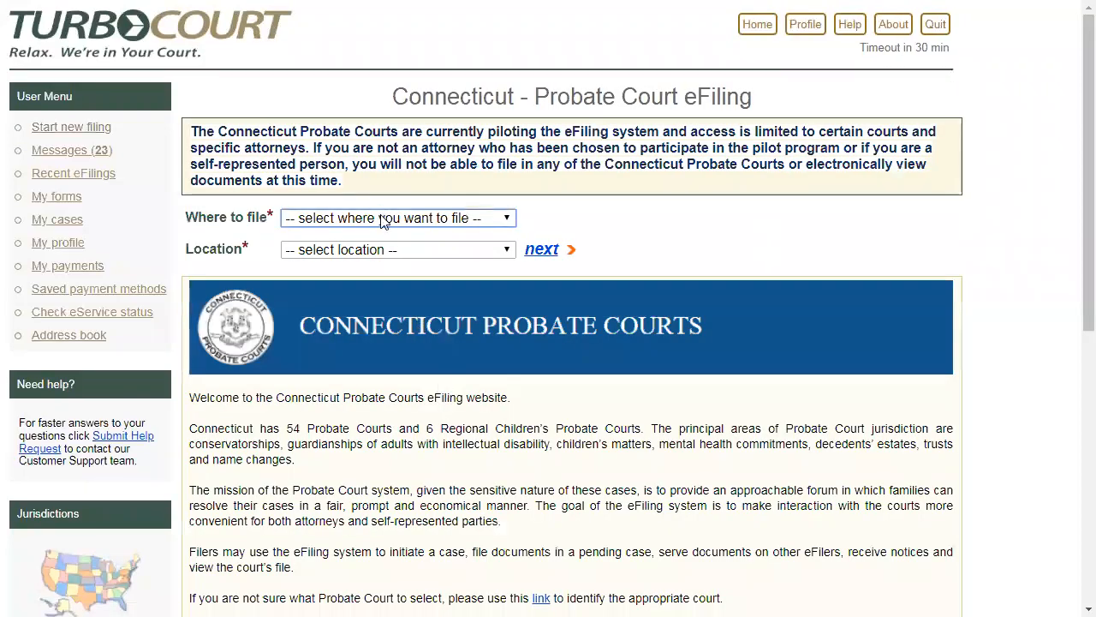
{"action": "left_click", "coordinate": [382, 219]}
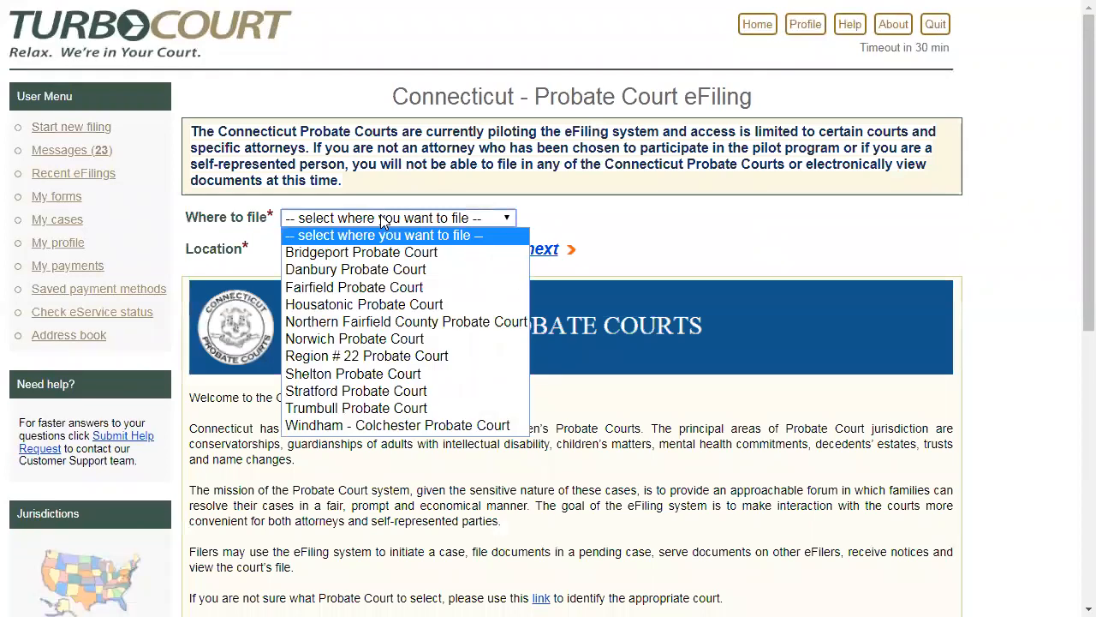
{"action": "left_click", "coordinate": [392, 322]}
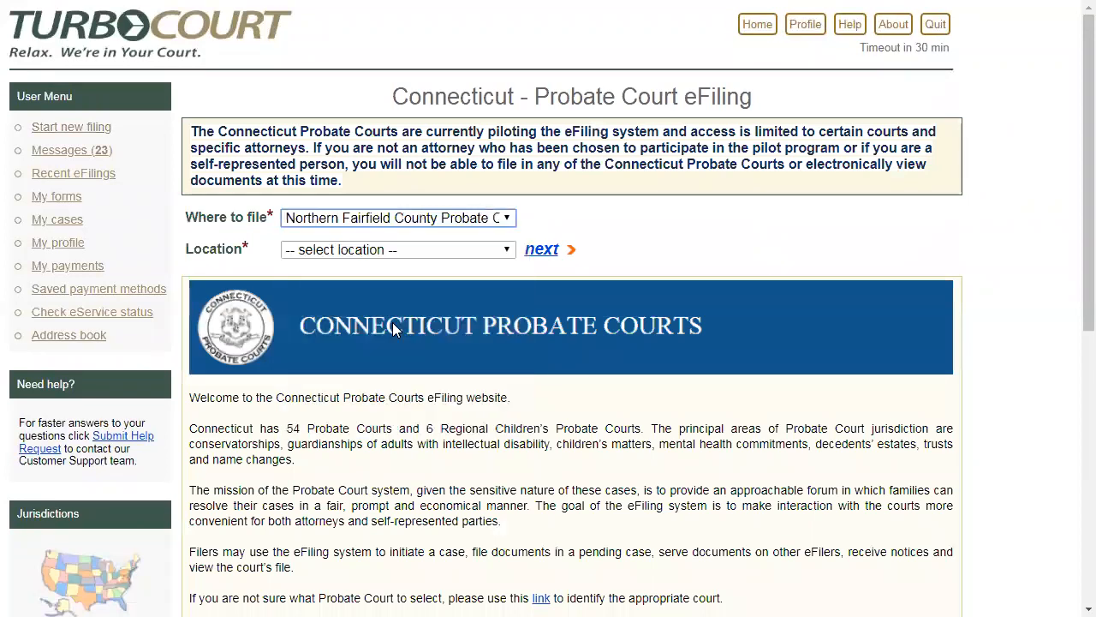
{"action": "left_click", "coordinate": [545, 248]}
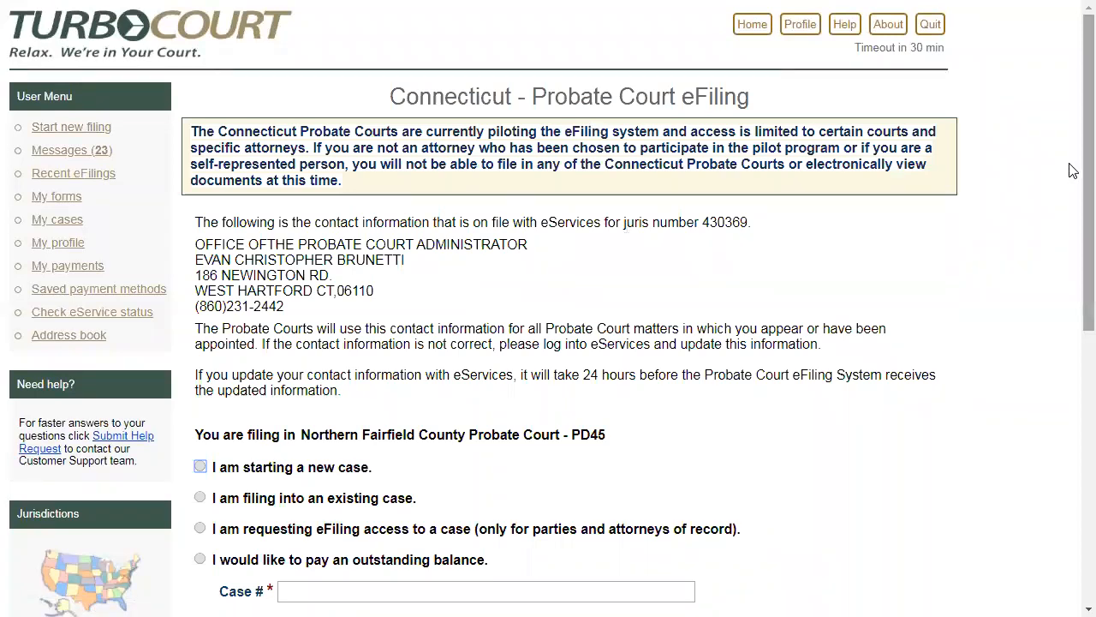
- Choose to start a new case and proceed through the introduction to the case category selection
{"action": "scroll", "coordinate": [1071, 176], "scroll_direction": "down", "scroll_amount": 2}
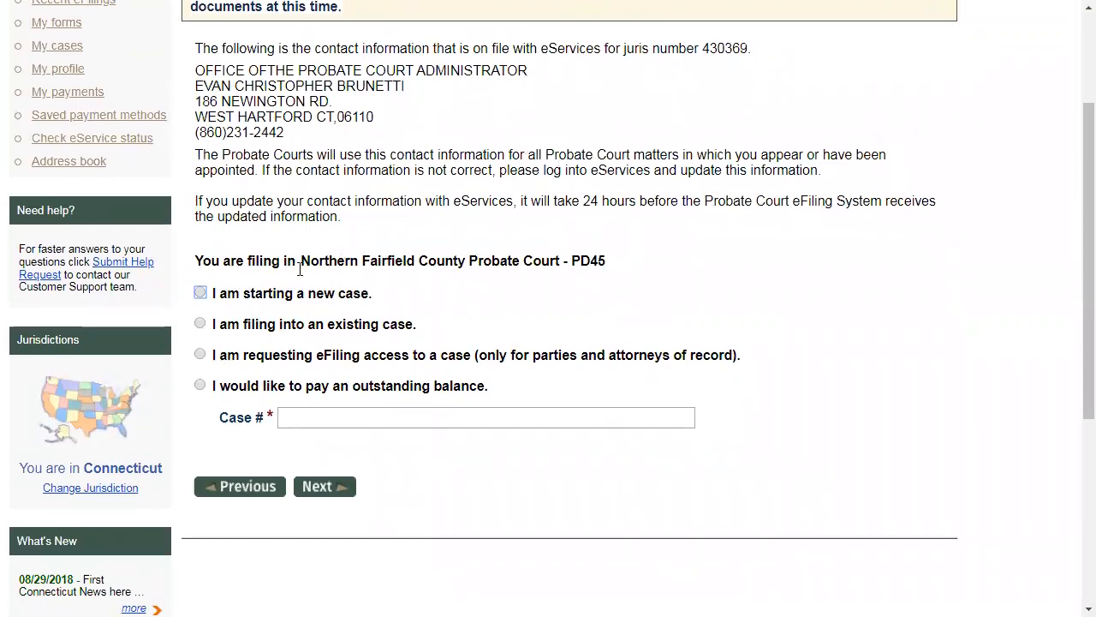
{"action": "left_click", "coordinate": [200, 296]}
{"action": "left_click", "coordinate": [310, 493]}
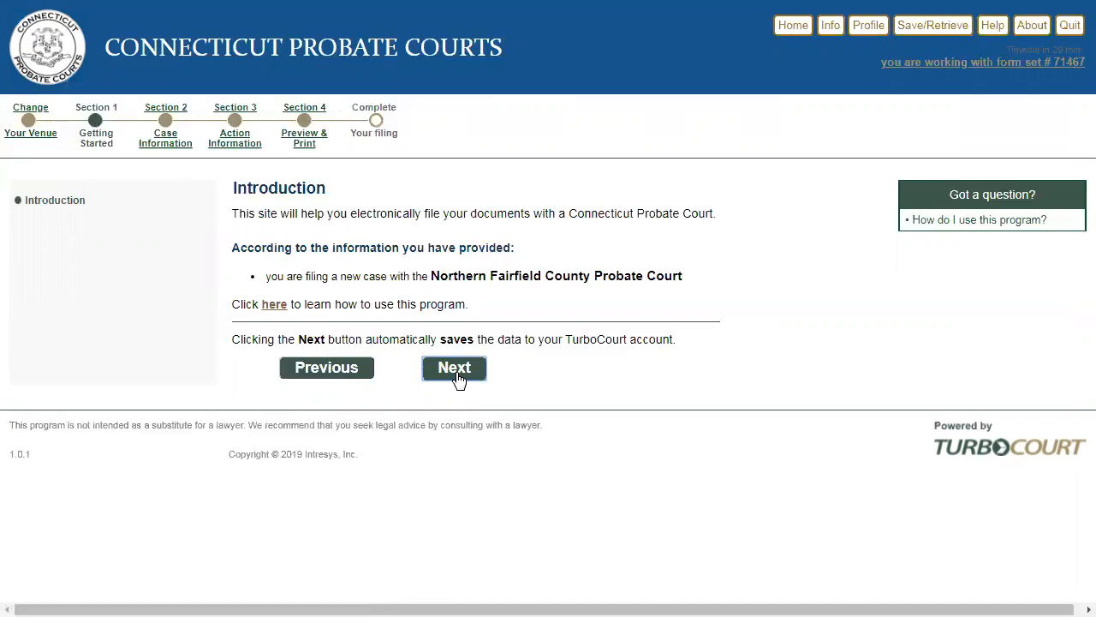
{"action": "left_click", "coordinate": [455, 369]}
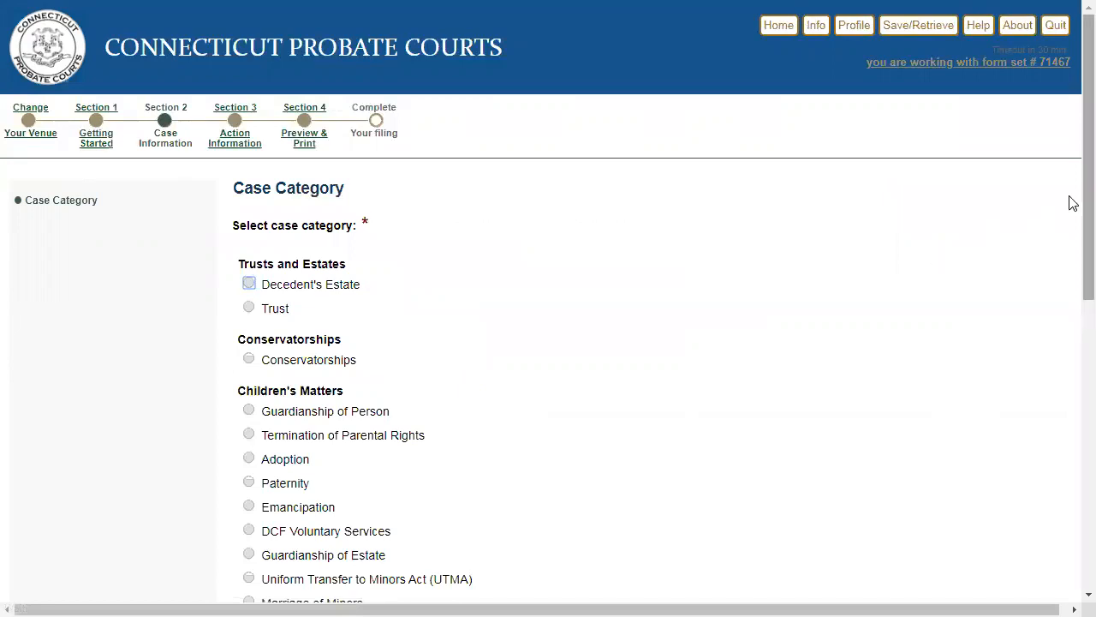
- Review the case categories, select Conservatorships, and continue past the attorney appearance notice to the first document selection
{"action": "scroll", "coordinate": [1070, 203], "scroll_direction": "down", "scroll_amount": 3}
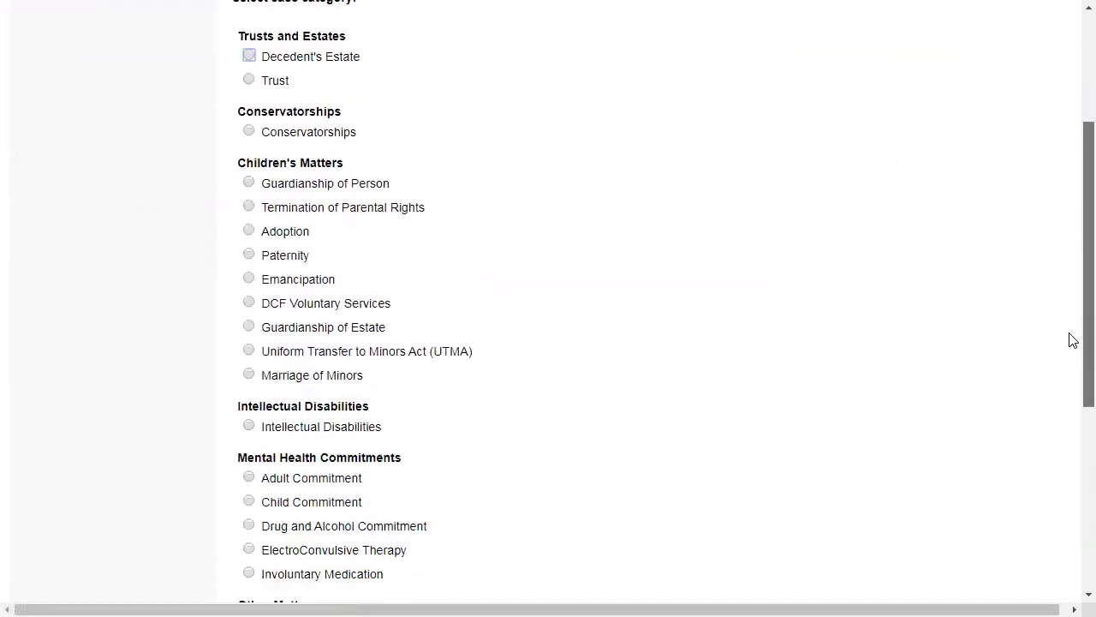
{"action": "scroll", "coordinate": [1073, 340], "scroll_direction": "down", "scroll_amount": 4}
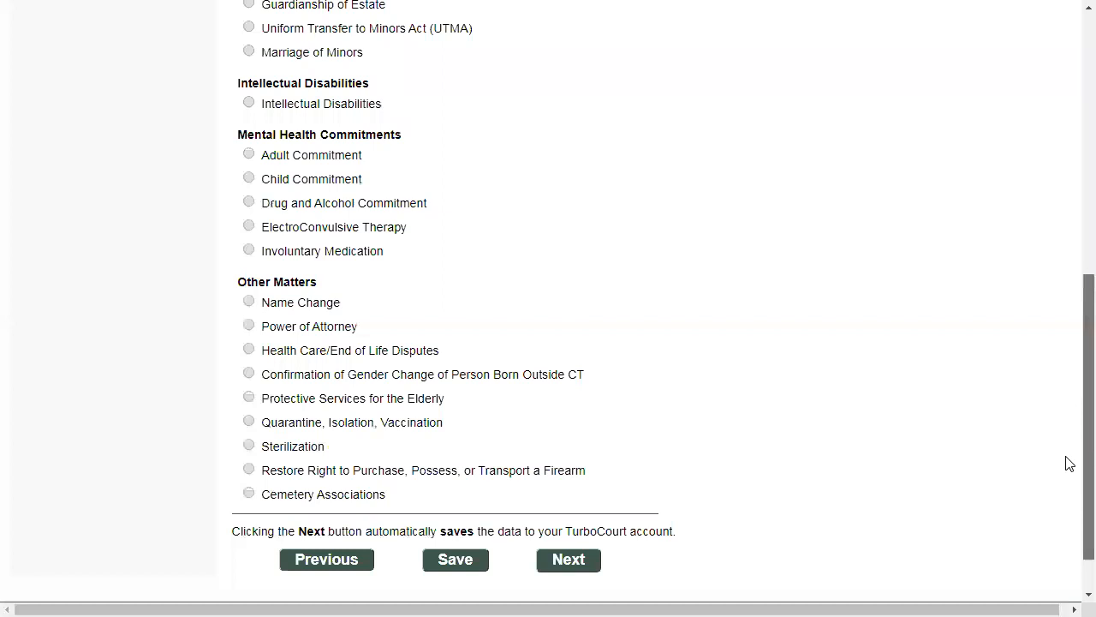
{"action": "scroll", "coordinate": [1070, 411], "scroll_direction": "up", "scroll_amount": 4}
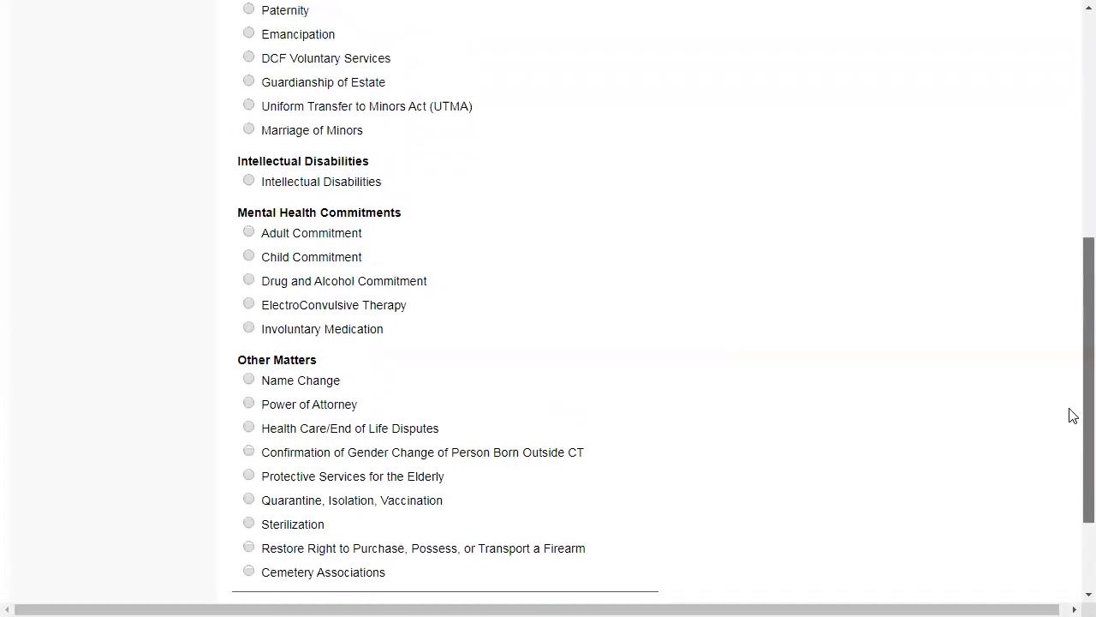
{"action": "scroll", "coordinate": [1070, 303], "scroll_direction": "up", "scroll_amount": 2}
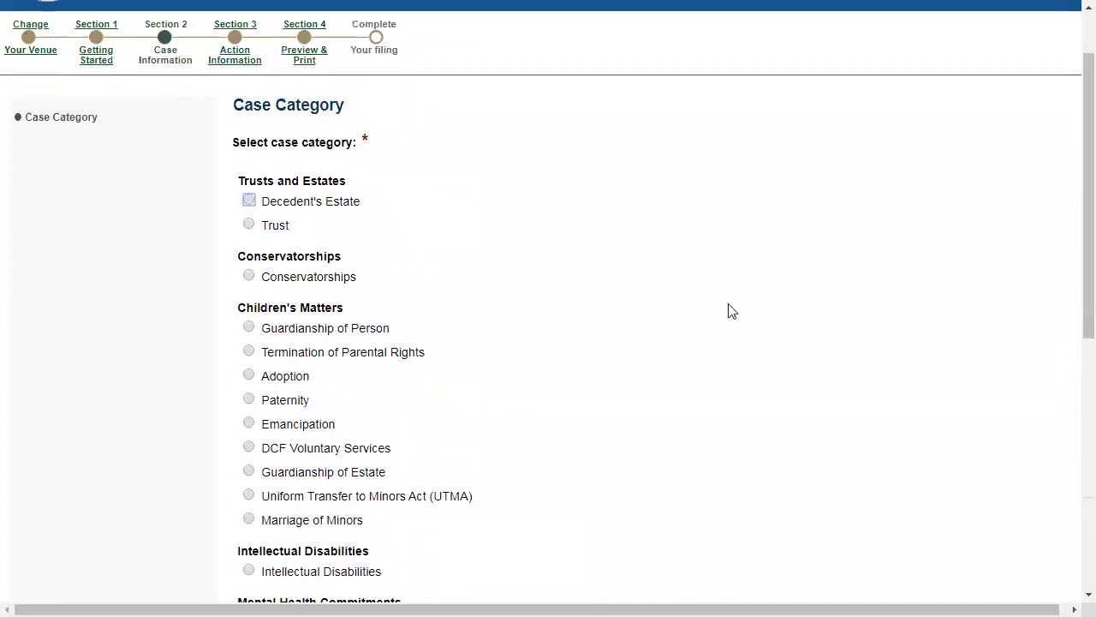
{"action": "left_click", "coordinate": [249, 276]}
{"action": "scroll", "coordinate": [559, 278], "scroll_direction": "down", "scroll_amount": 4}
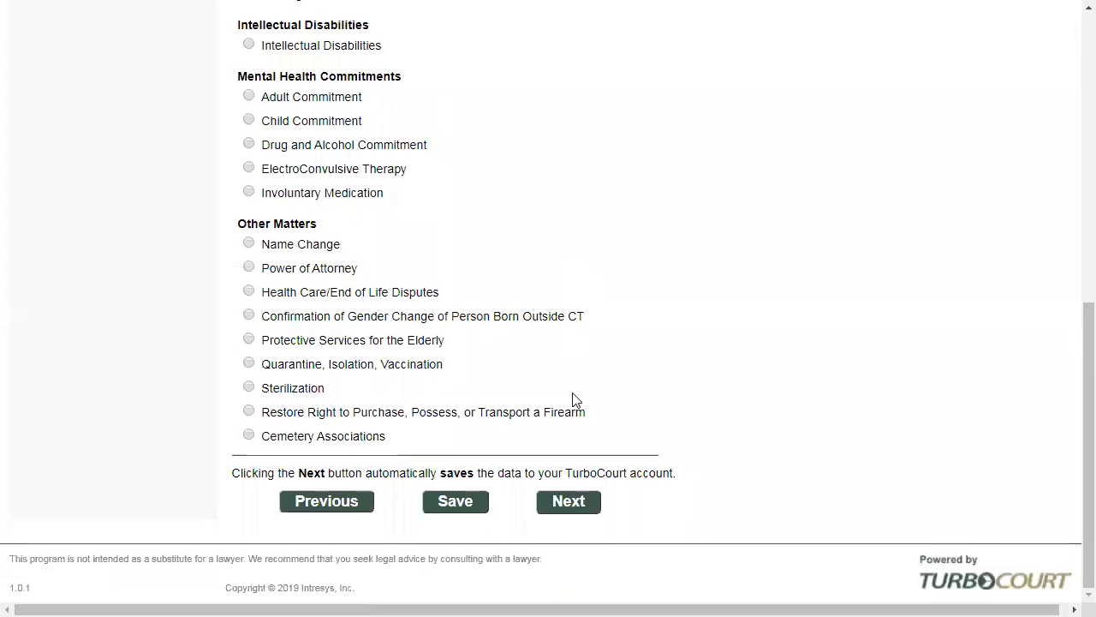
{"action": "left_click", "coordinate": [567, 507]}
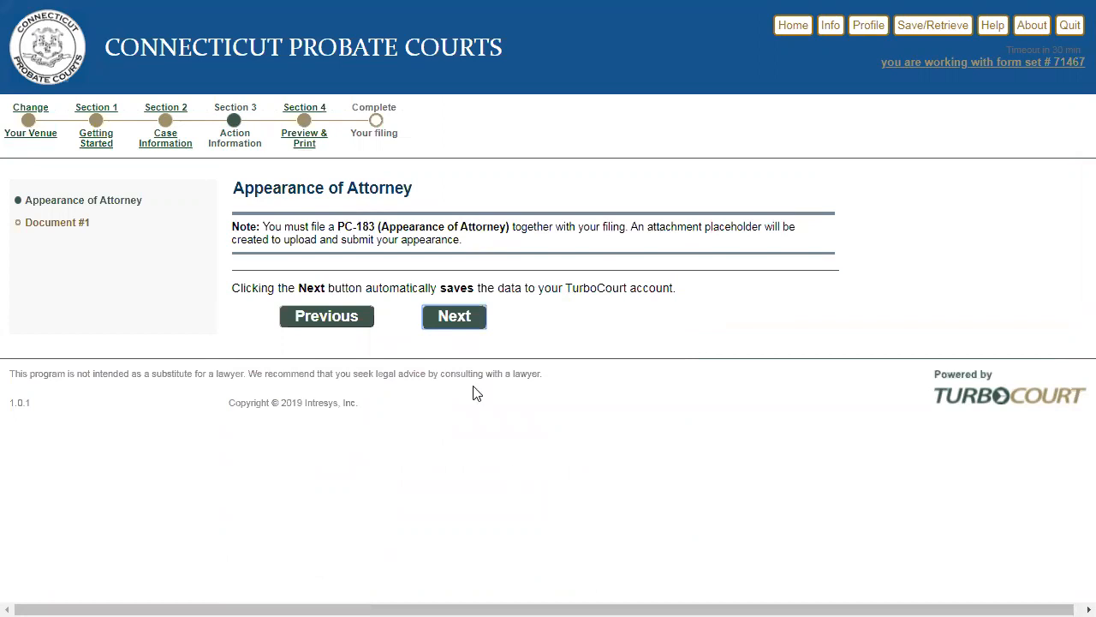
{"action": "left_click", "coordinate": [455, 317]}
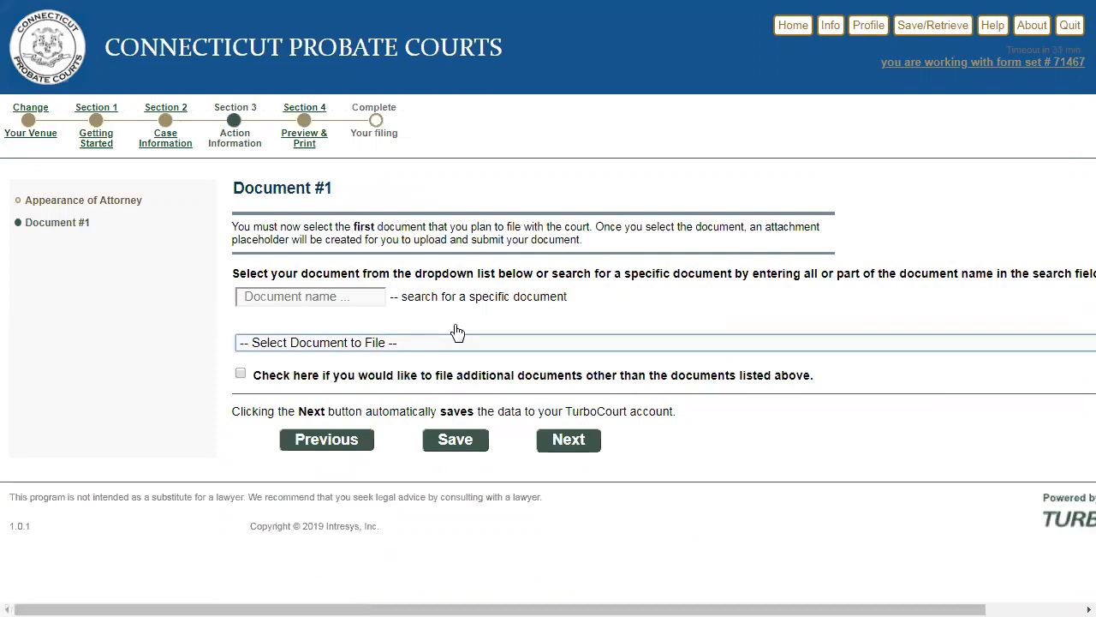
- Examine the full list of documents available as Document #1, then close it without choosing one
{"action": "left_click_drag", "start_coordinate": [733, 597], "coordinate": [861, 594]}
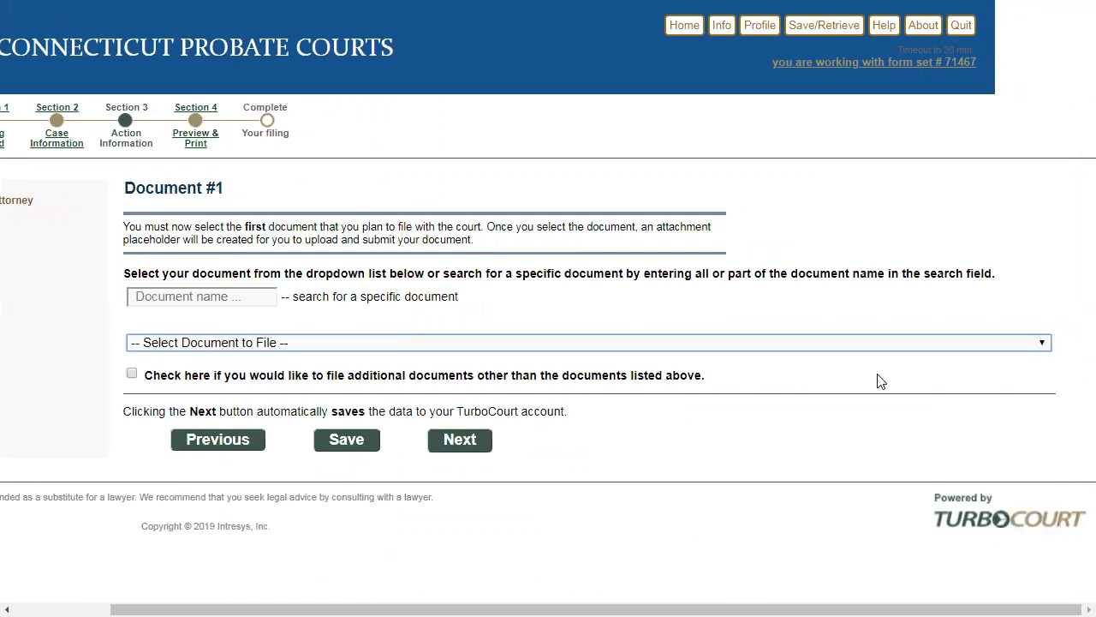
{"action": "left_click", "coordinate": [1043, 343]}
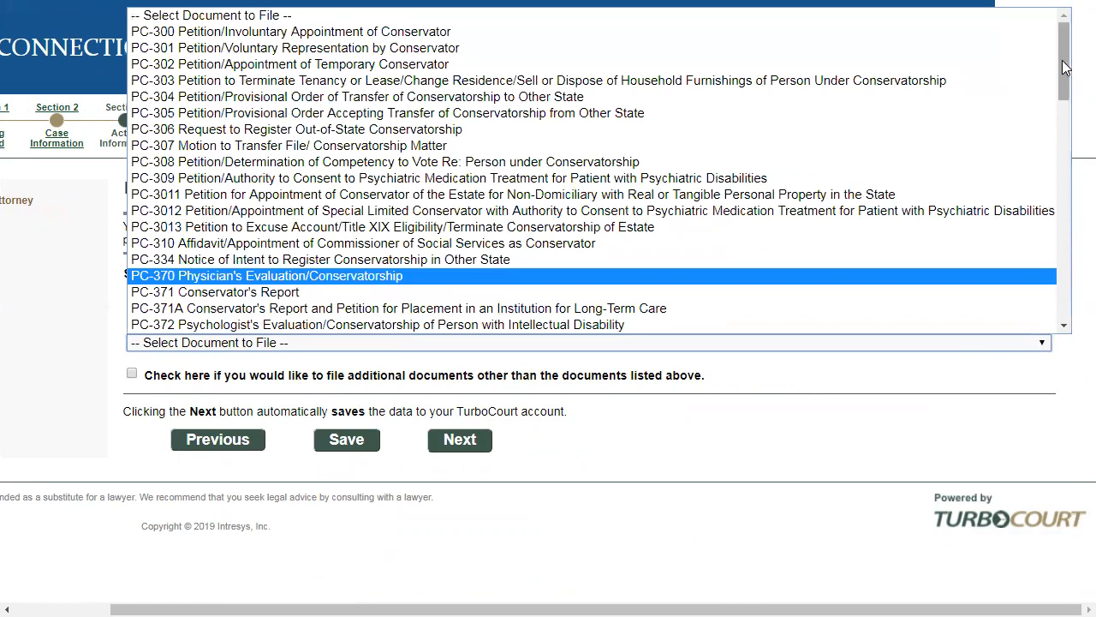
{"action": "mouse_move", "coordinate": [1065, 67]}
{"action": "left_mouse_down"}
{"action": "mouse_move", "coordinate": [1057, 320]}
{"action": "mouse_move", "coordinate": [1066, 51]}
{"action": "left_mouse_up"}
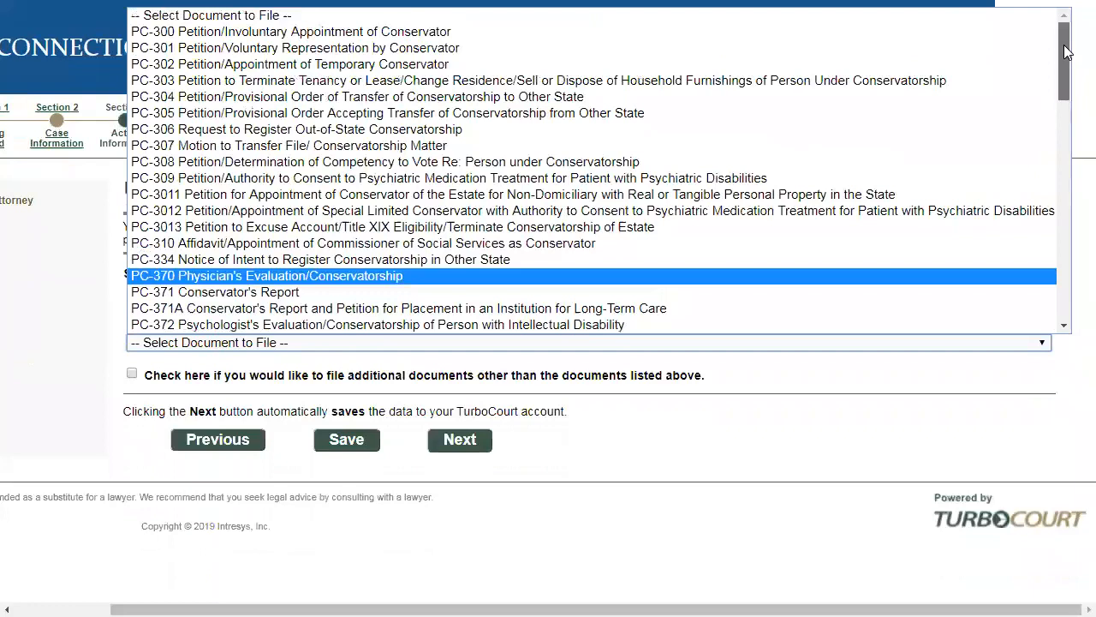
{"action": "left_click", "coordinate": [683, 440]}
- Search the documents for "pet", choose PC-300 Petition/Involuntary Appointment of Conservator as Document #1, and continue to the review and submission page
{"action": "left_click", "coordinate": [233, 296]}
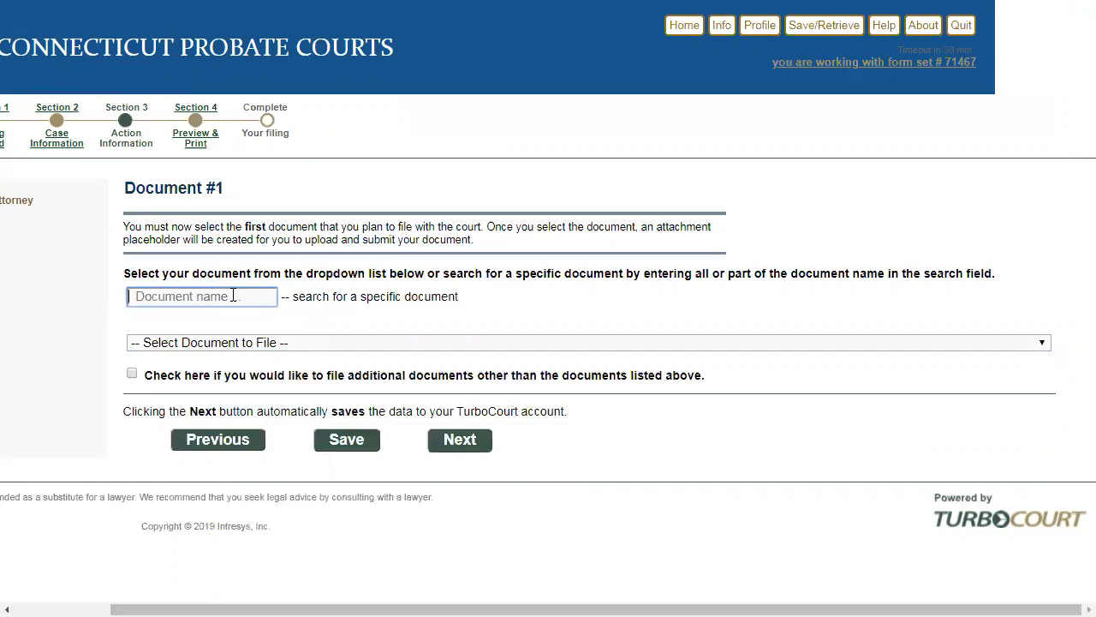
{"action": "type", "text": "p"}
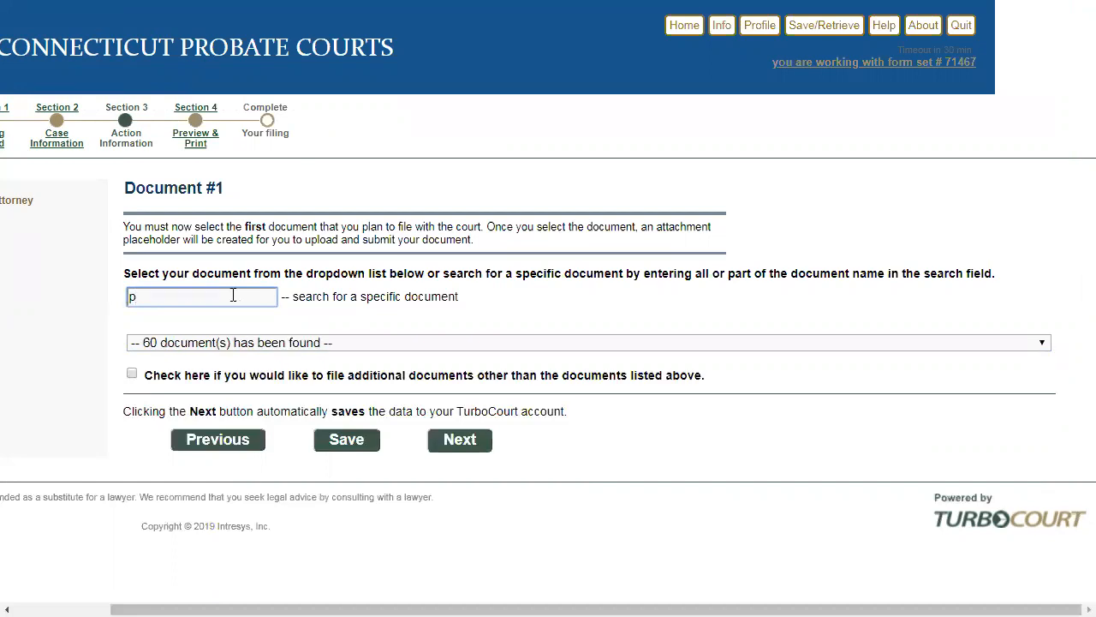
{"action": "type", "text": "et"}
{"action": "left_click", "coordinate": [247, 345]}
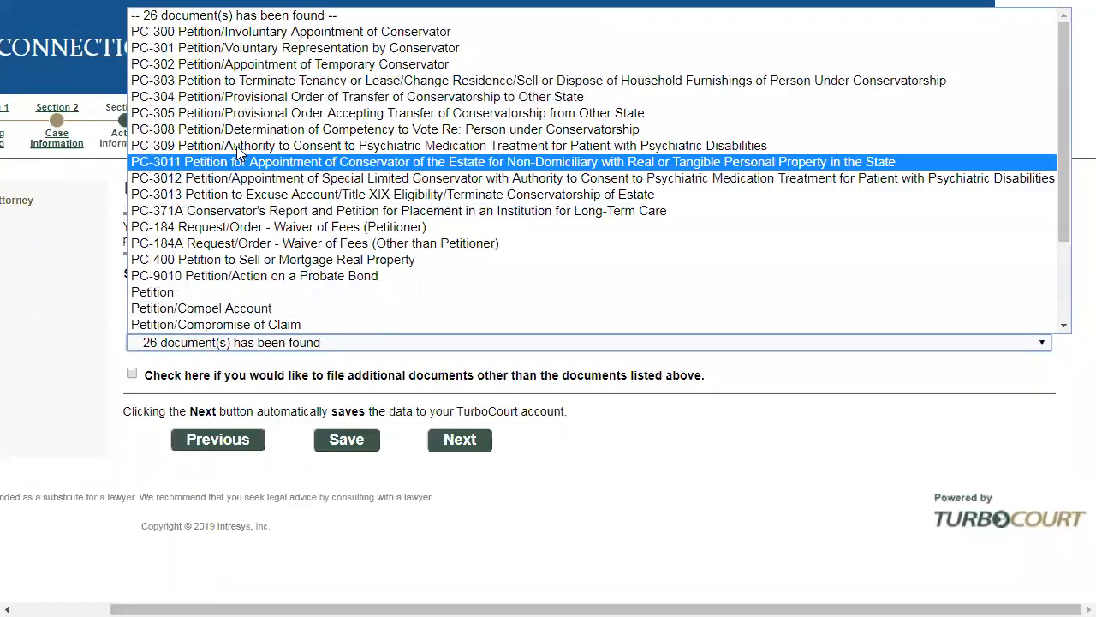
{"action": "left_click", "coordinate": [229, 31]}
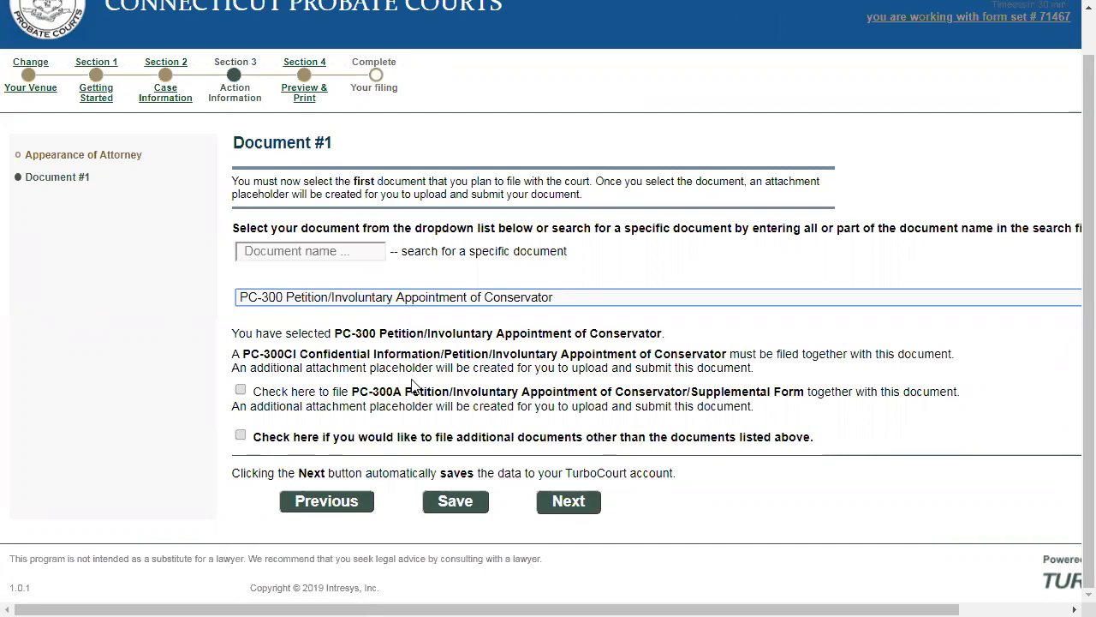
{"action": "left_click", "coordinate": [572, 503]}
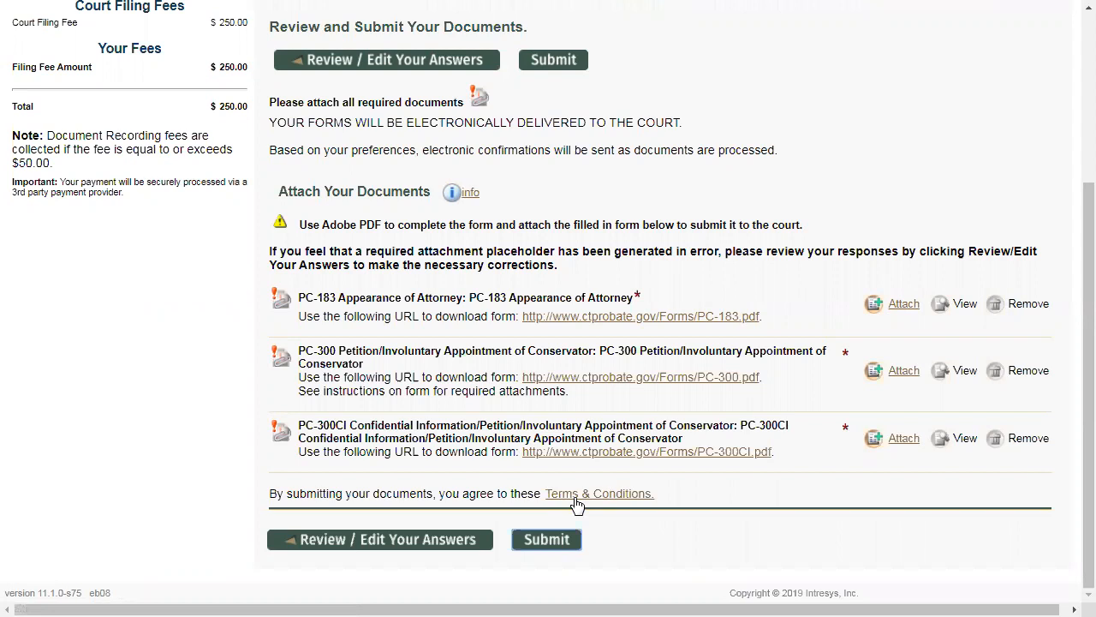
- Go back to edit the filing answers, mark Document #1 for filing additional documents, and continue to Document #2
{"action": "left_click", "coordinate": [374, 72]}
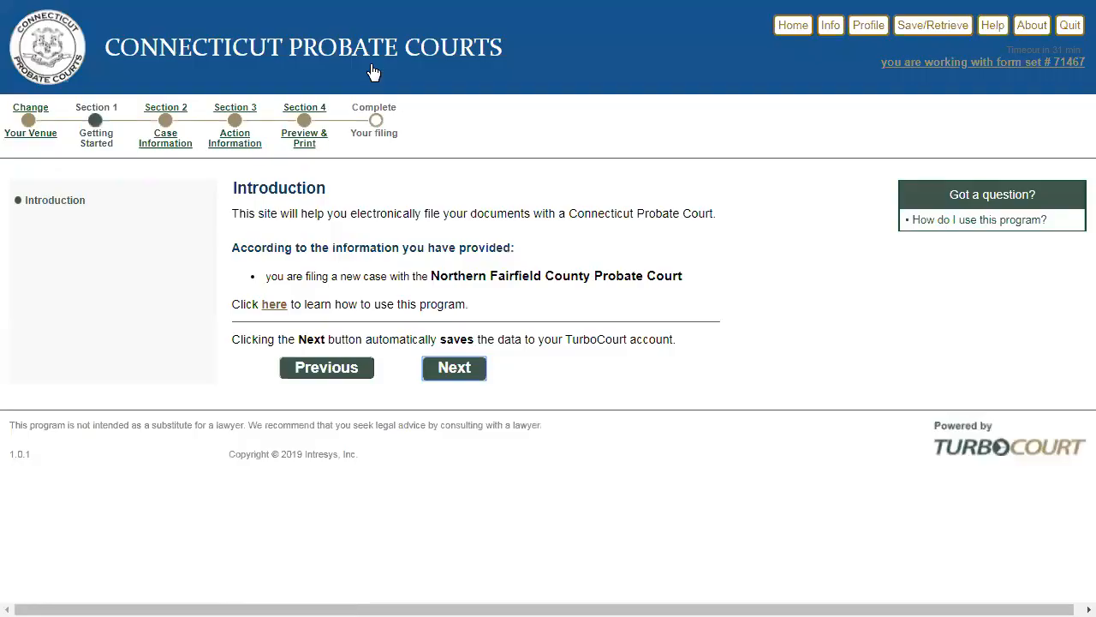
{"action": "left_click", "coordinate": [237, 152]}
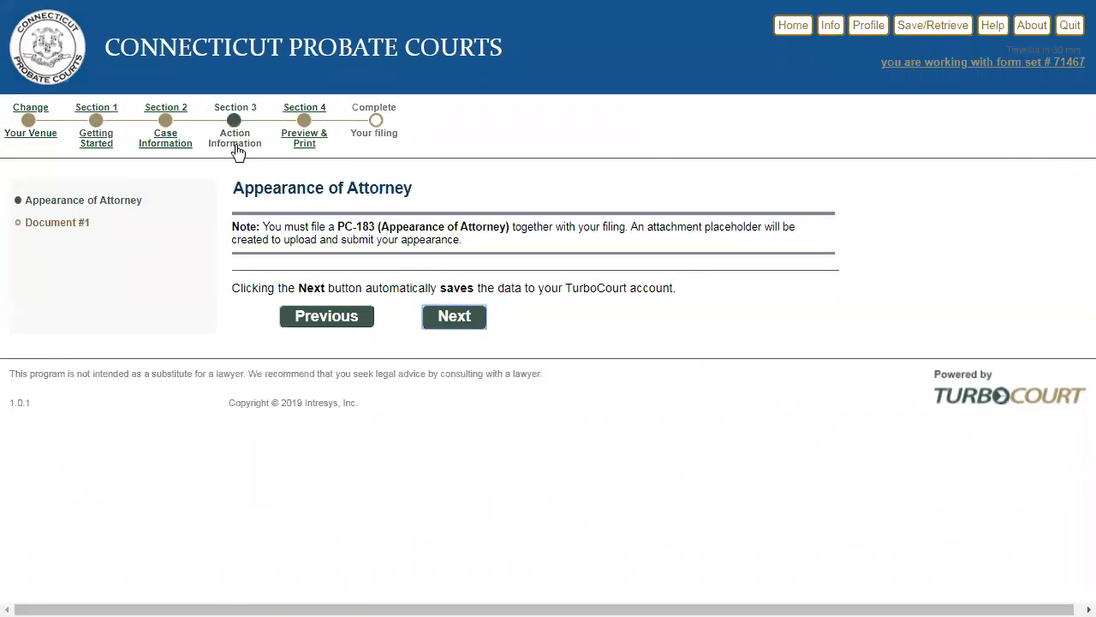
{"action": "left_click", "coordinate": [454, 317]}
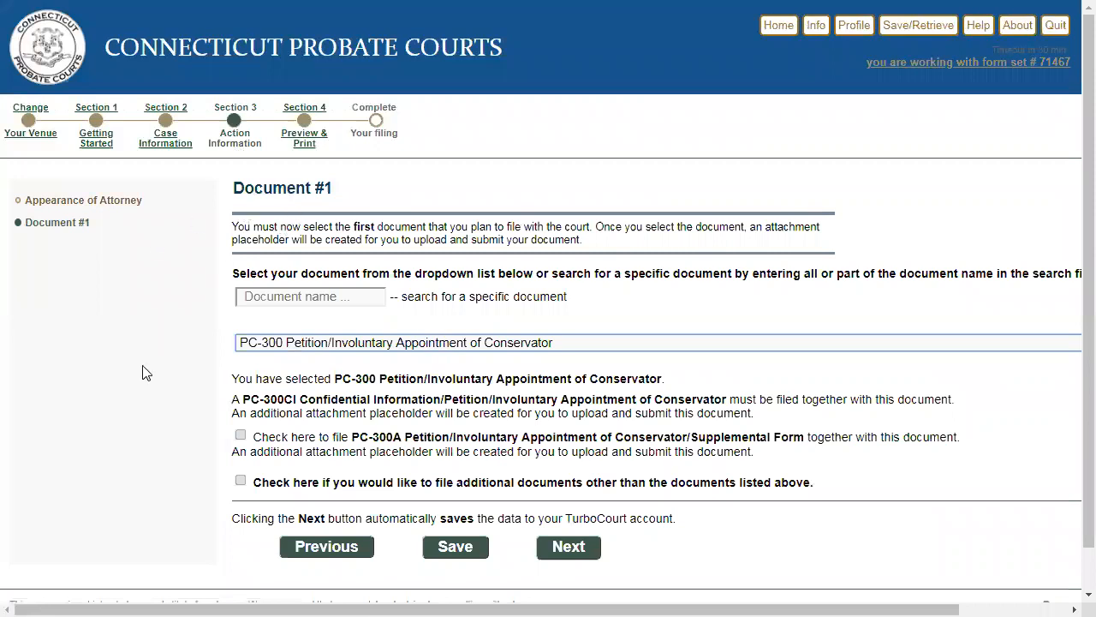
{"action": "left_click", "coordinate": [242, 483]}
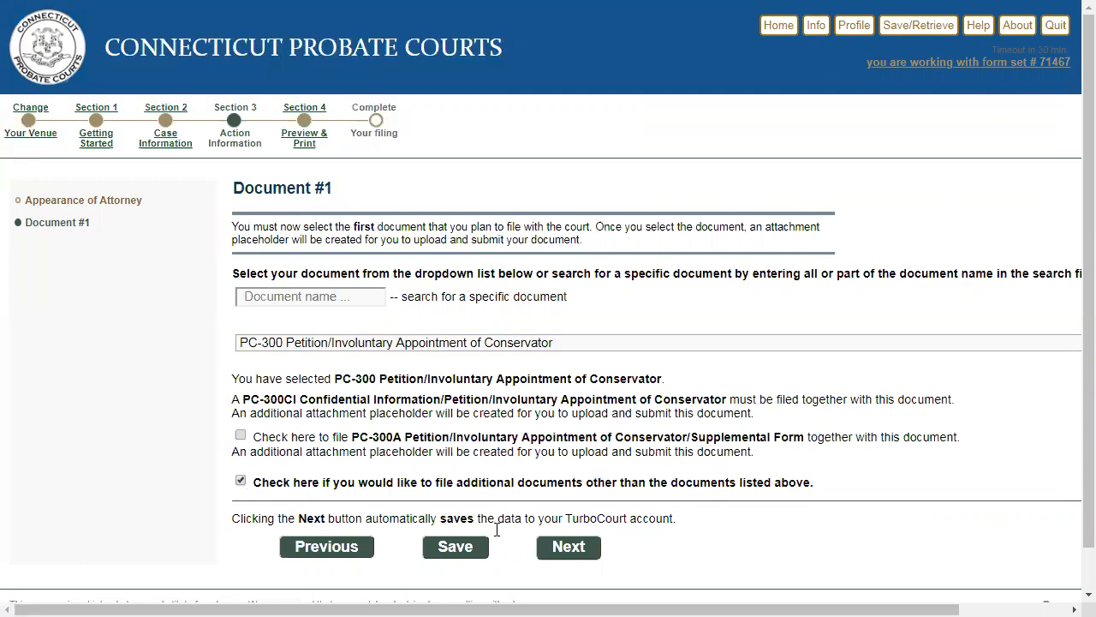
{"action": "left_click", "coordinate": [561, 553]}
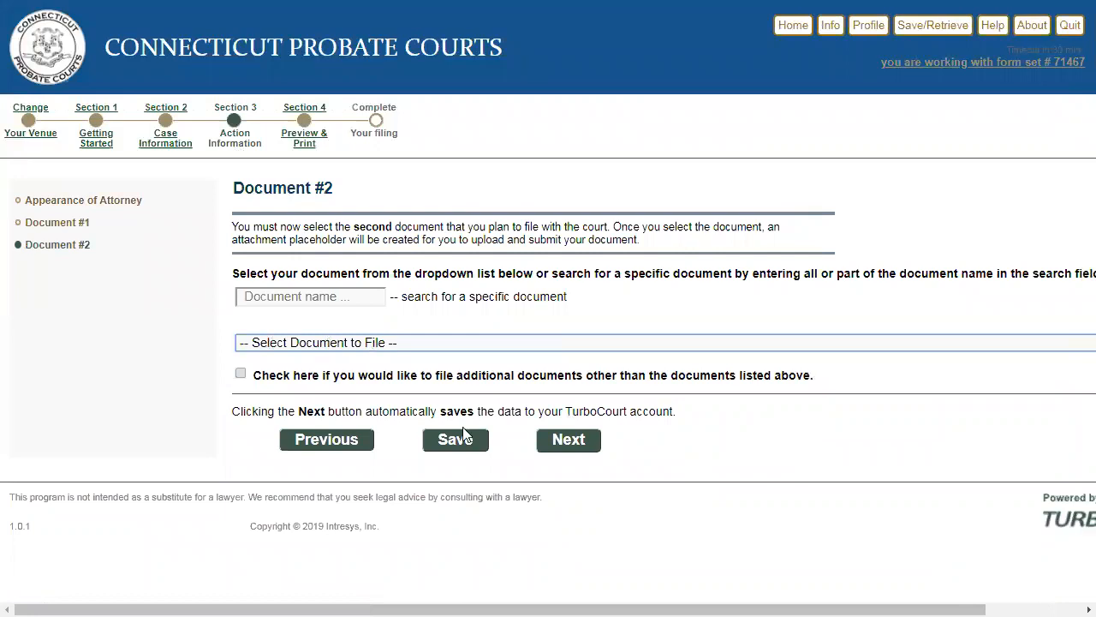
- Search the documents for "ev", choose PC-370 Physician's Evaluation/Conservatorship as Document #2, and continue to the attachments page
{"action": "left_click", "coordinate": [335, 296]}
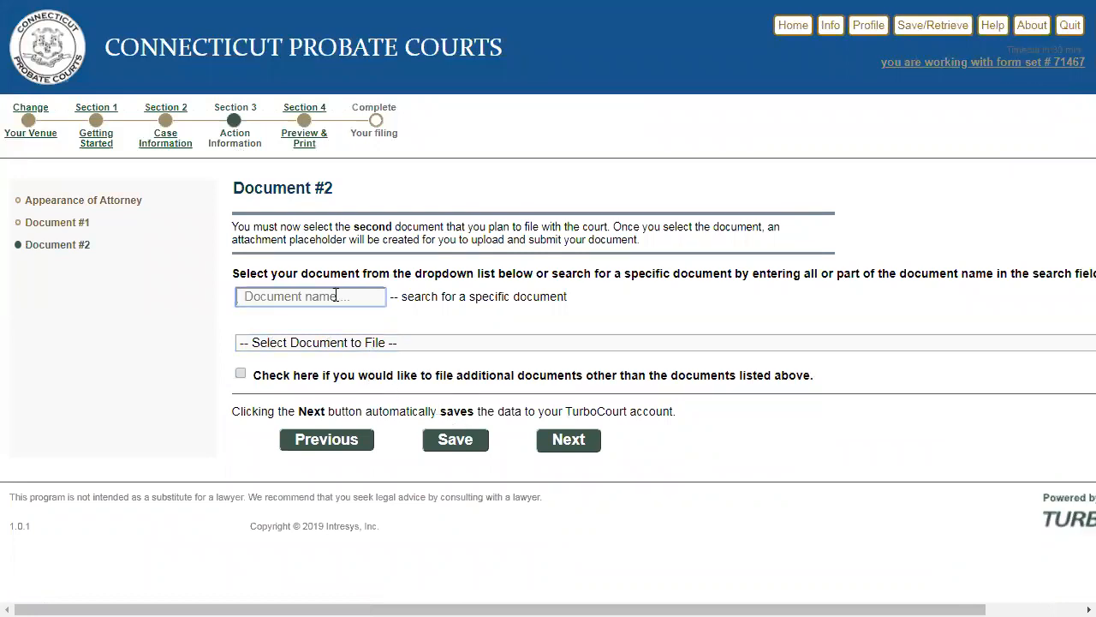
{"action": "type", "text": "ev"}
{"action": "left_click", "coordinate": [343, 343]}
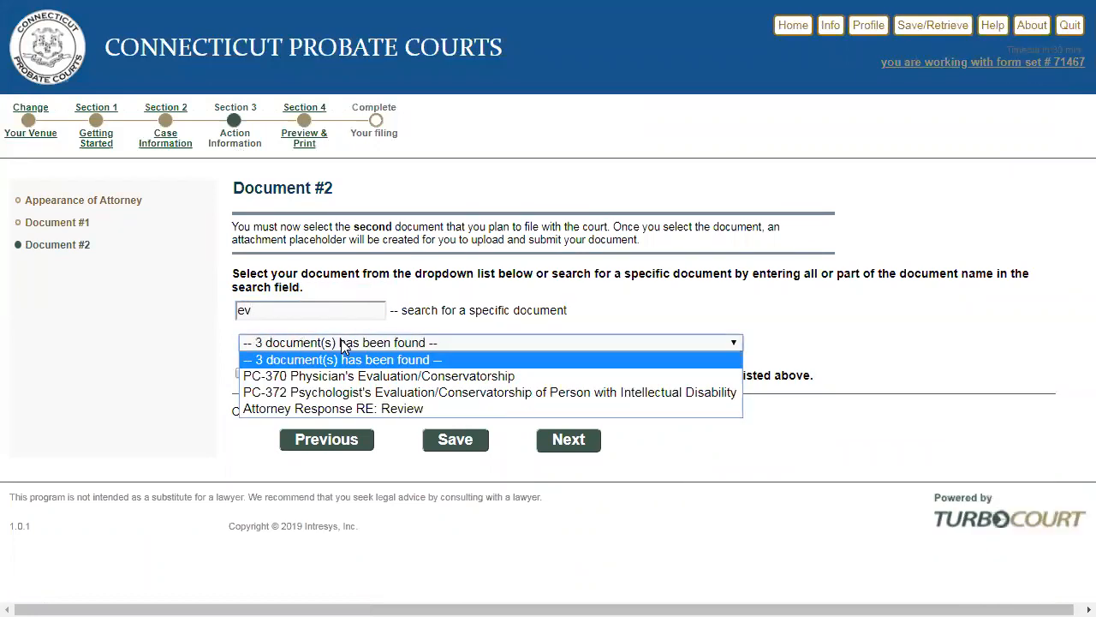
{"action": "left_click", "coordinate": [334, 376]}
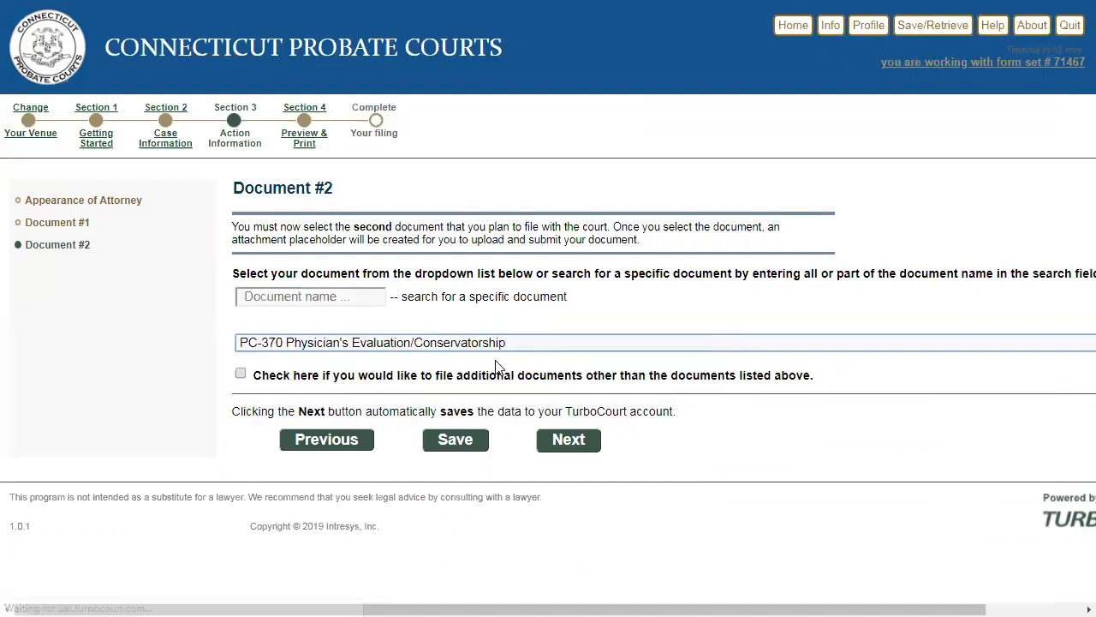
{"action": "left_click", "coordinate": [567, 440]}
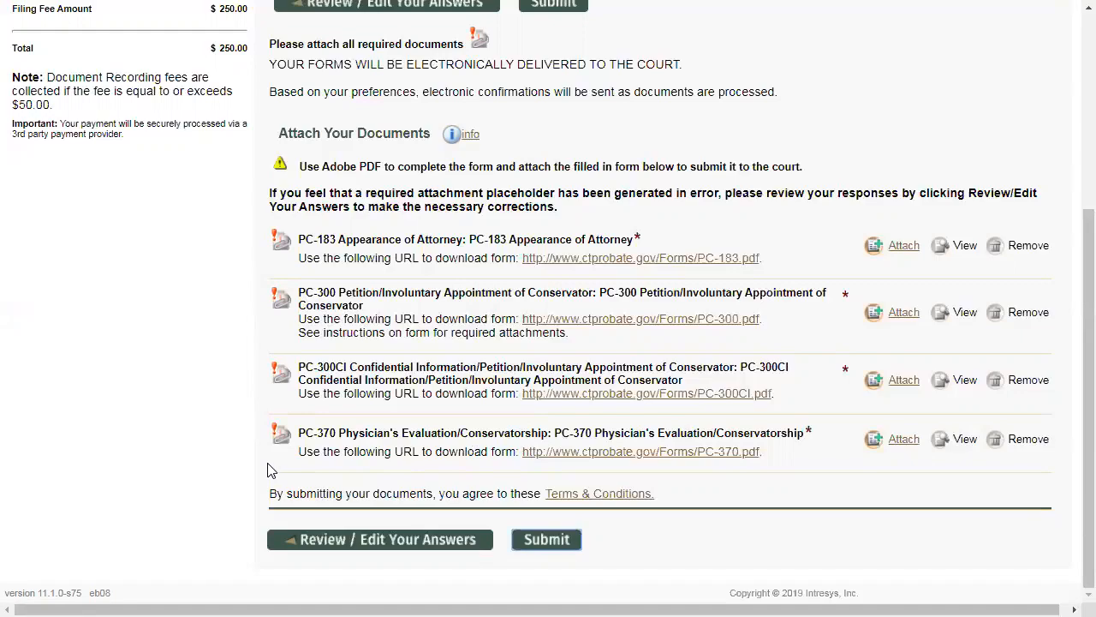
- Examine the form set number and the filing status in the details of the filing
{"action": "scroll", "coordinate": [267, 471], "scroll_direction": "up", "scroll_amount": 4}
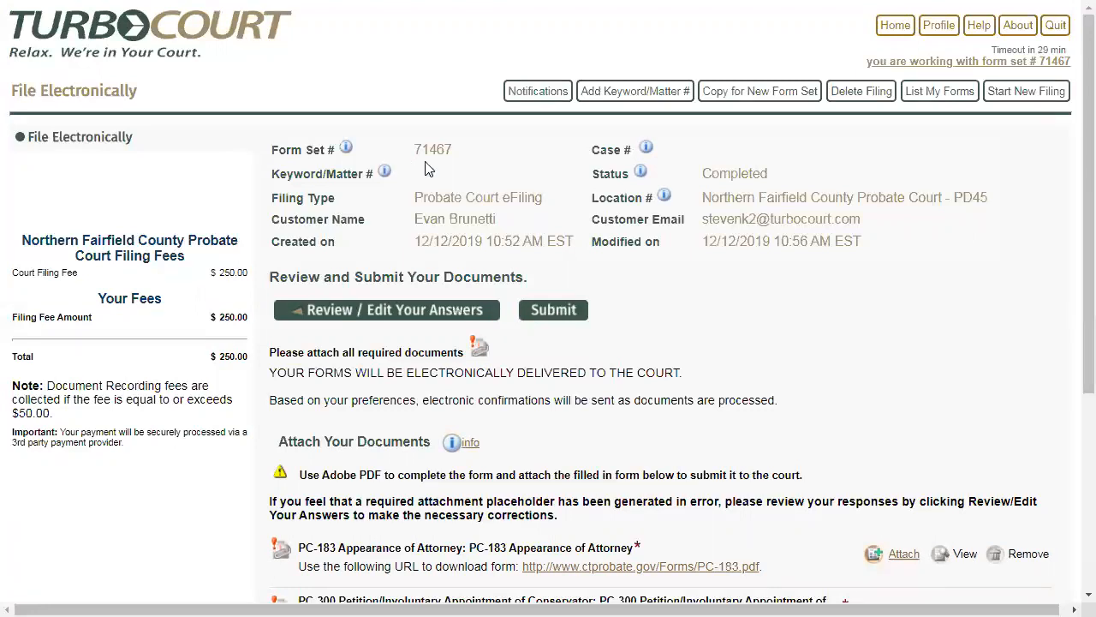
{"action": "left_click_drag", "start_coordinate": [454, 159], "coordinate": [414, 151]}
{"action": "left_click", "coordinate": [481, 154]}
{"action": "left_click_drag", "start_coordinate": [590, 180], "coordinate": [634, 183]}
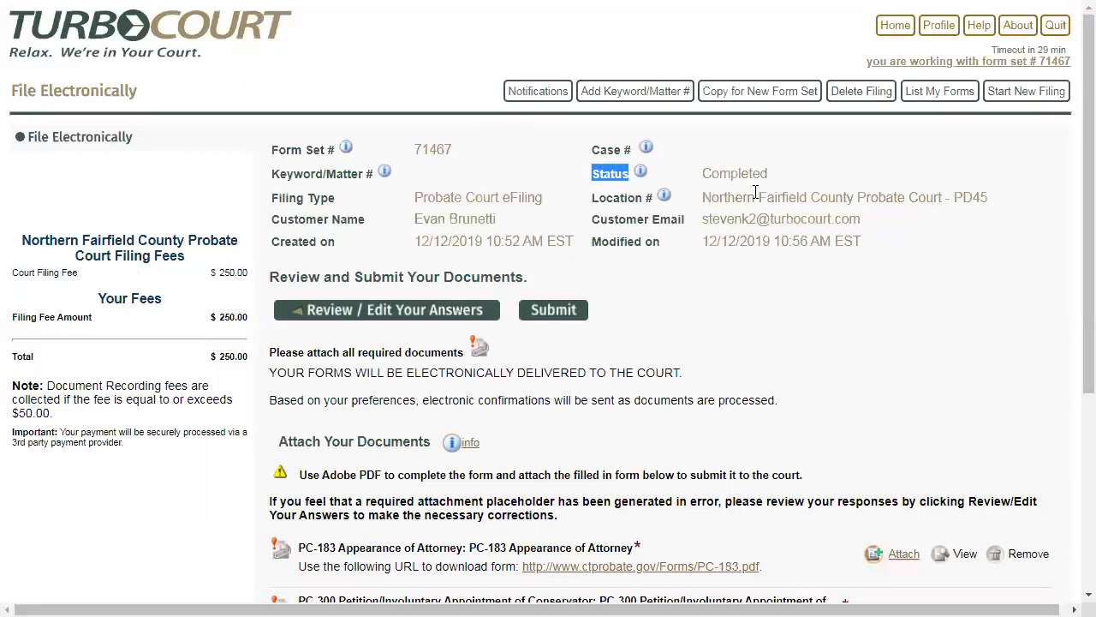
{"action": "left_click_drag", "start_coordinate": [773, 177], "coordinate": [703, 174]}
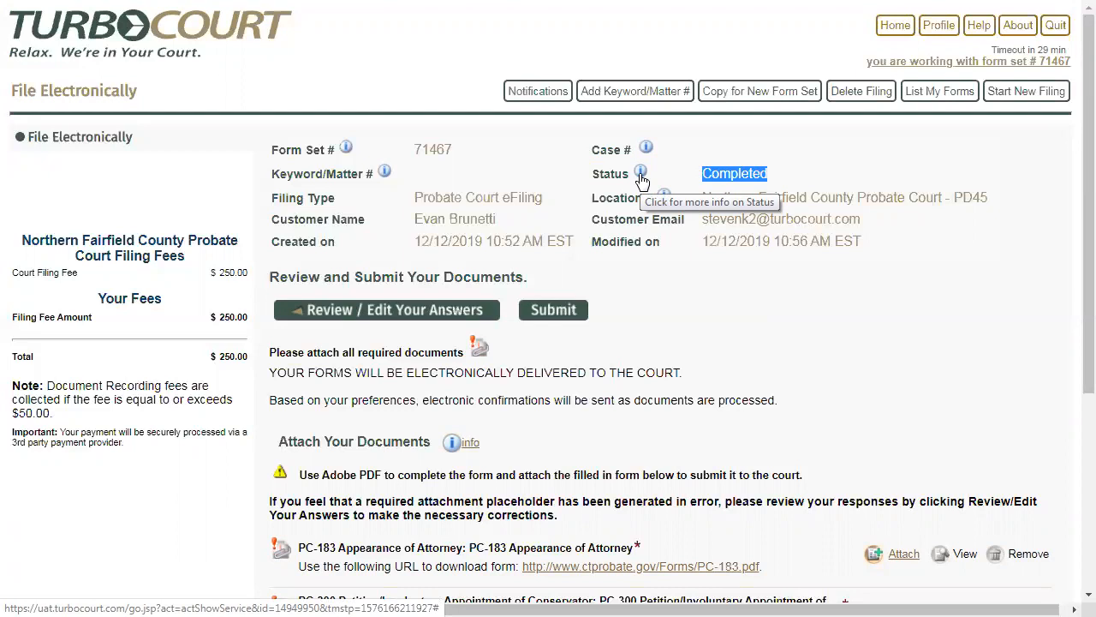
{"action": "left_click", "coordinate": [815, 161]}
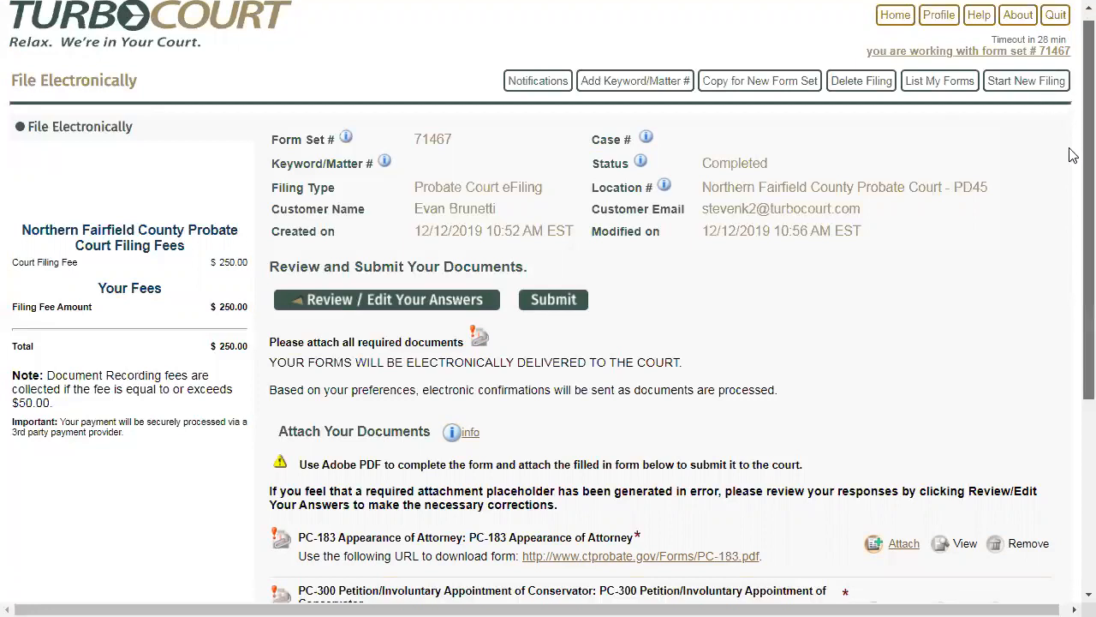
- Attach CT - PC-183 - Attorney Appearance.pdf as the PC-183 Appearance of Attorney document, and check the saved attachment's details
{"action": "scroll", "coordinate": [1070, 154], "scroll_direction": "down", "scroll_amount": 4}
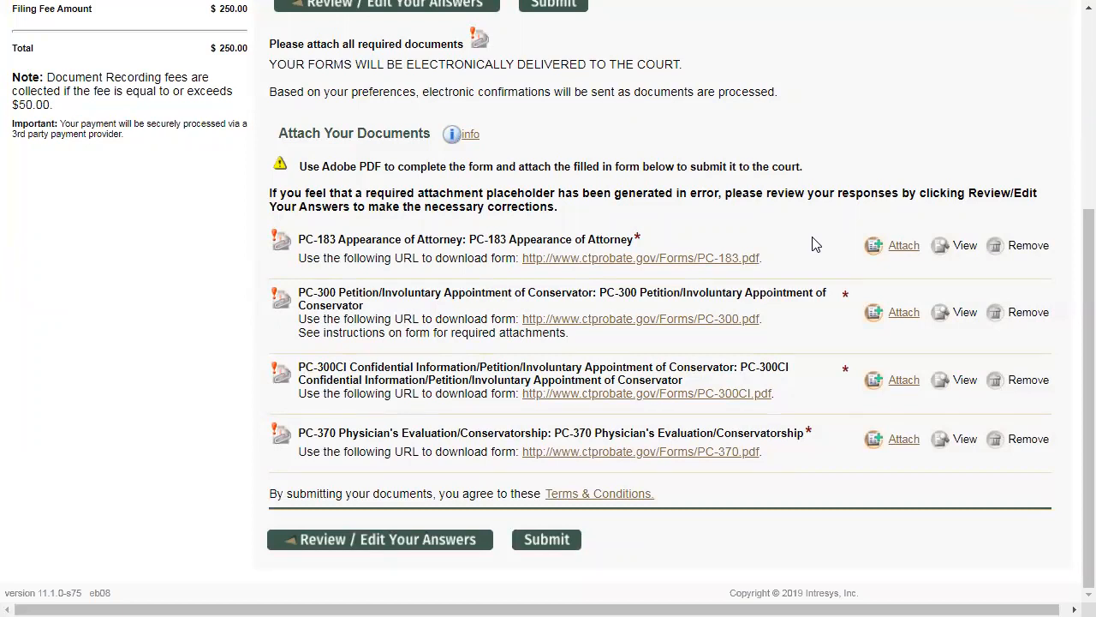
{"action": "left_click", "coordinate": [902, 248]}
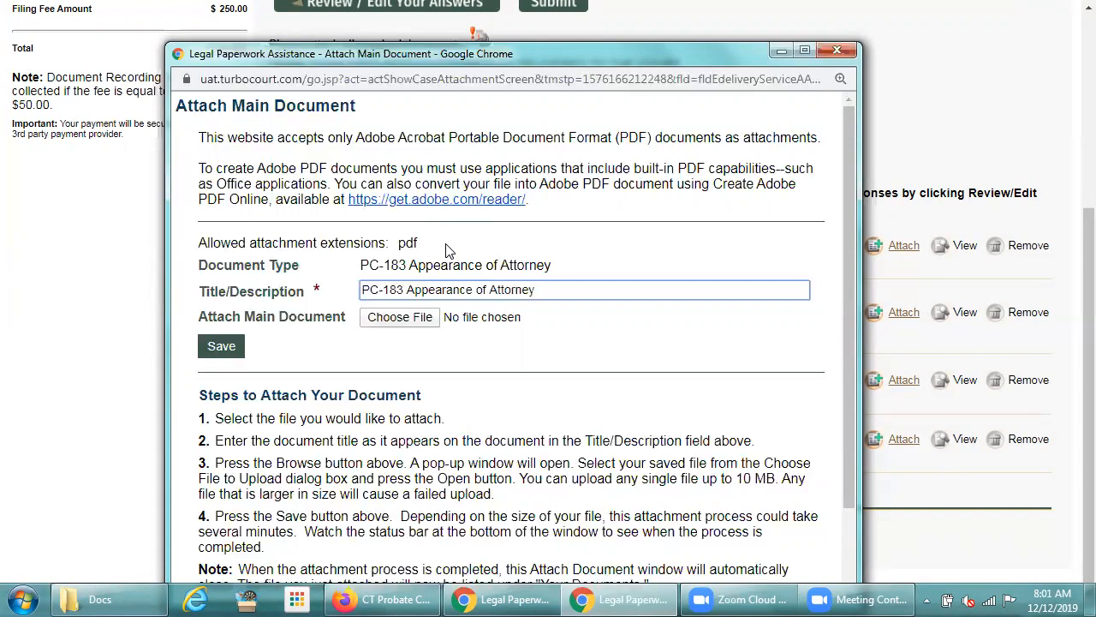
{"action": "left_click", "coordinate": [405, 324]}
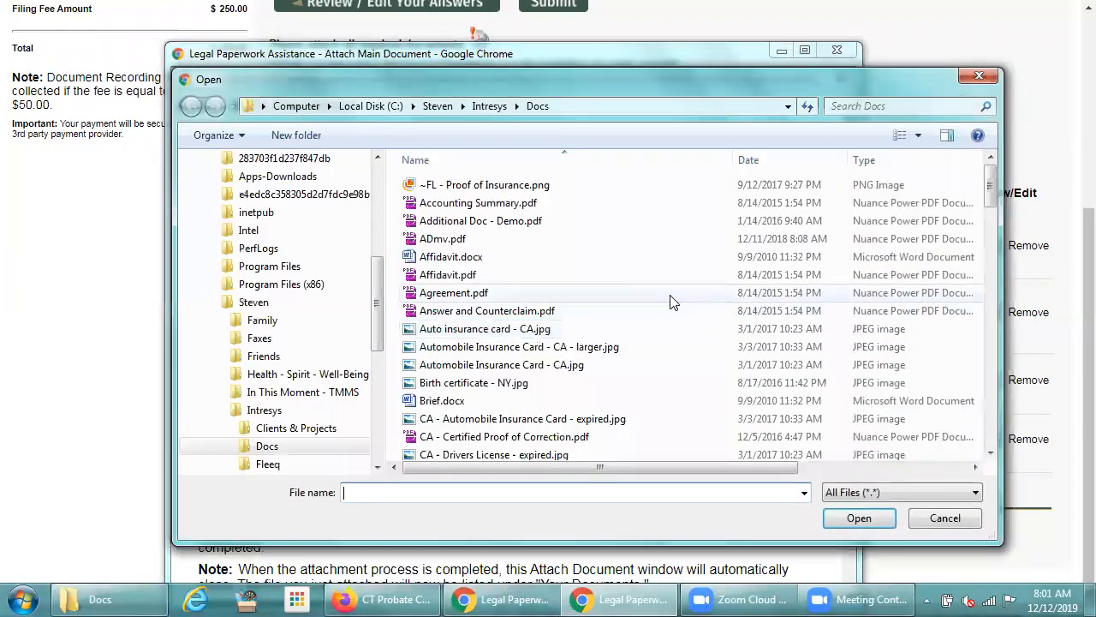
{"action": "scroll", "coordinate": [990, 210], "scroll_direction": "down", "scroll_amount": 1}
{"action": "scroll", "coordinate": [990, 210], "scroll_direction": "down", "scroll_amount": 6}
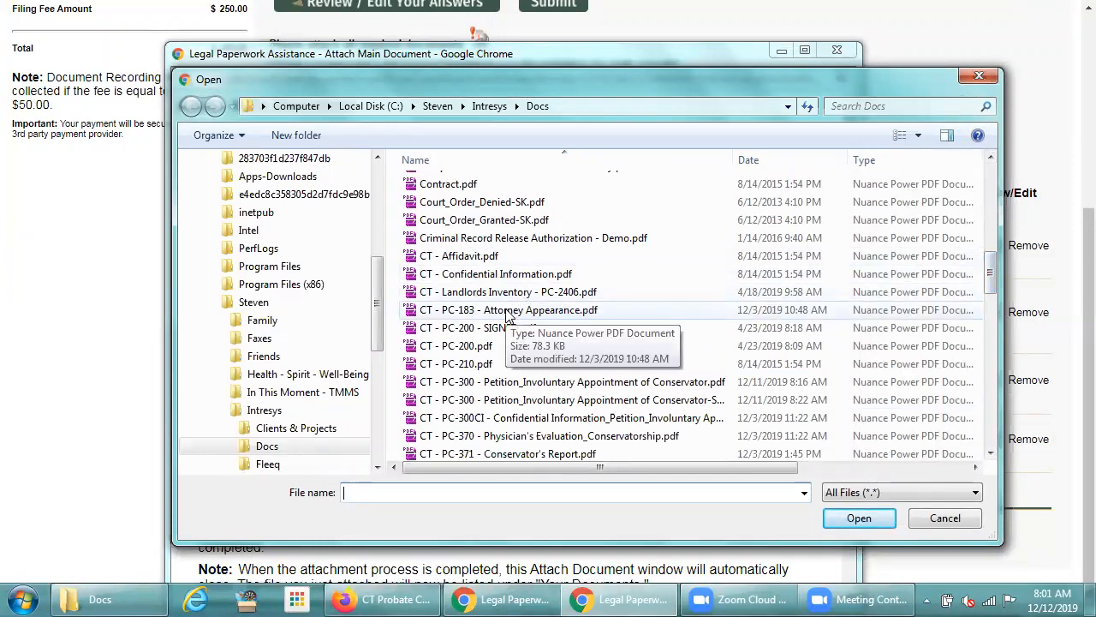
{"action": "double_click", "coordinate": [508, 311]}
{"action": "left_click", "coordinate": [205, 351]}
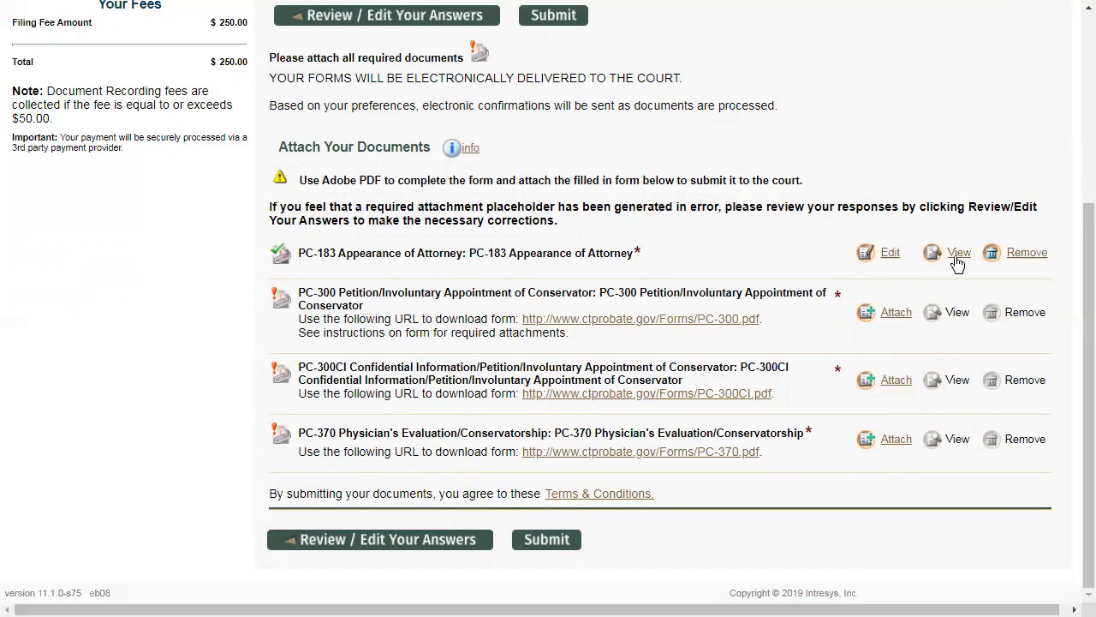
{"action": "left_click", "coordinate": [887, 255]}
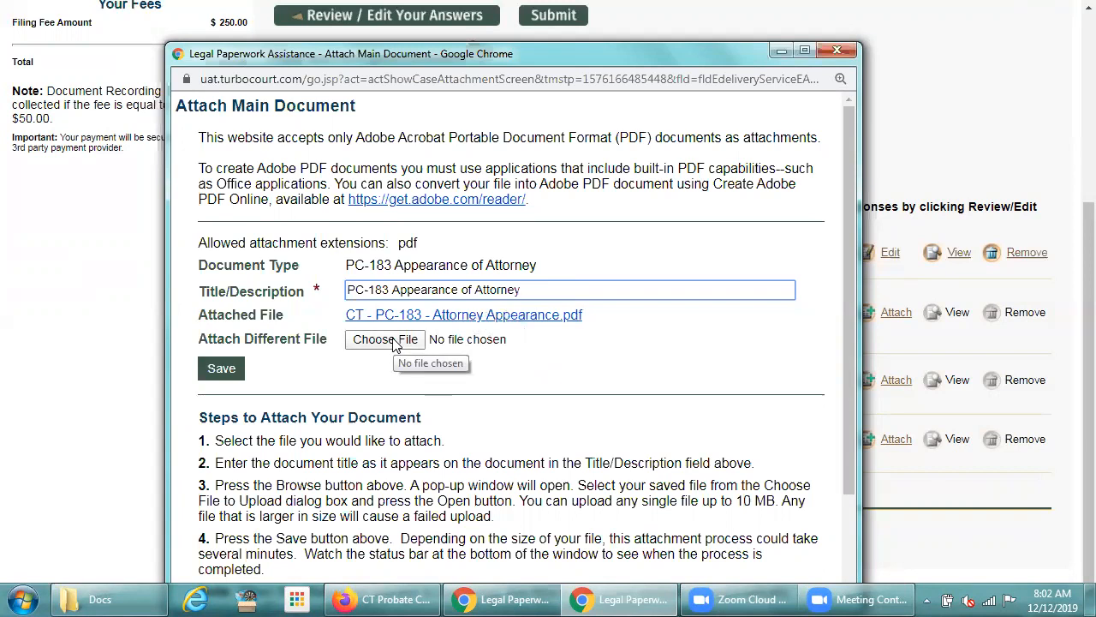
{"action": "left_click", "coordinate": [841, 53]}
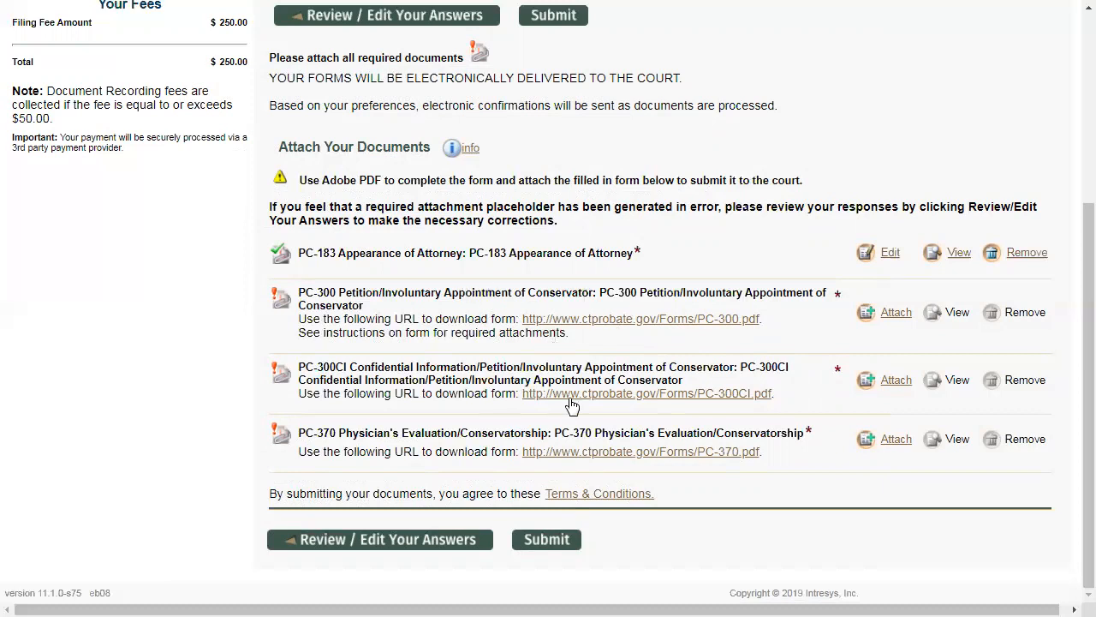
- Open the blank PC-300 petition from its form download link and look through its first two pages
{"action": "left_click", "coordinate": [620, 332]}
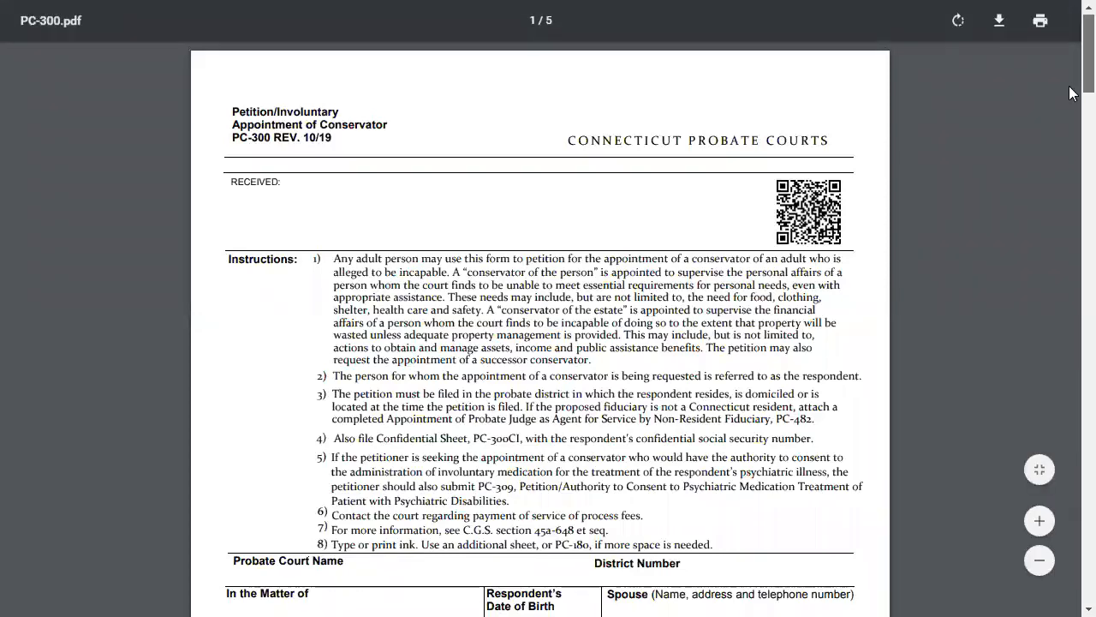
{"action": "scroll", "coordinate": [1069, 137], "scroll_direction": "down", "scroll_amount": 5}
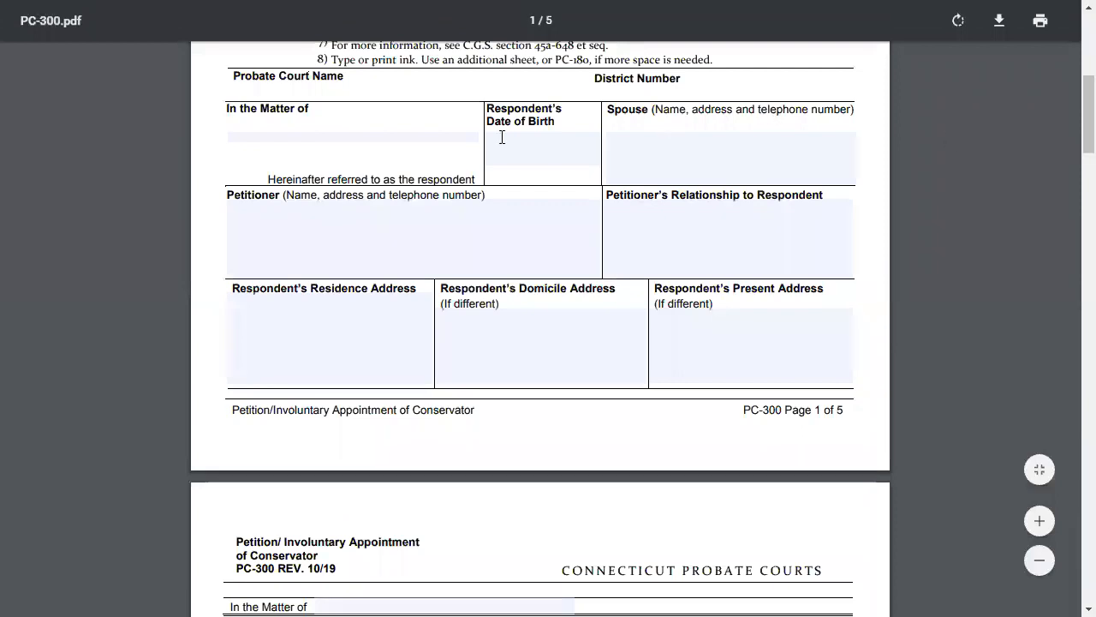
{"action": "left_click", "coordinate": [274, 125]}
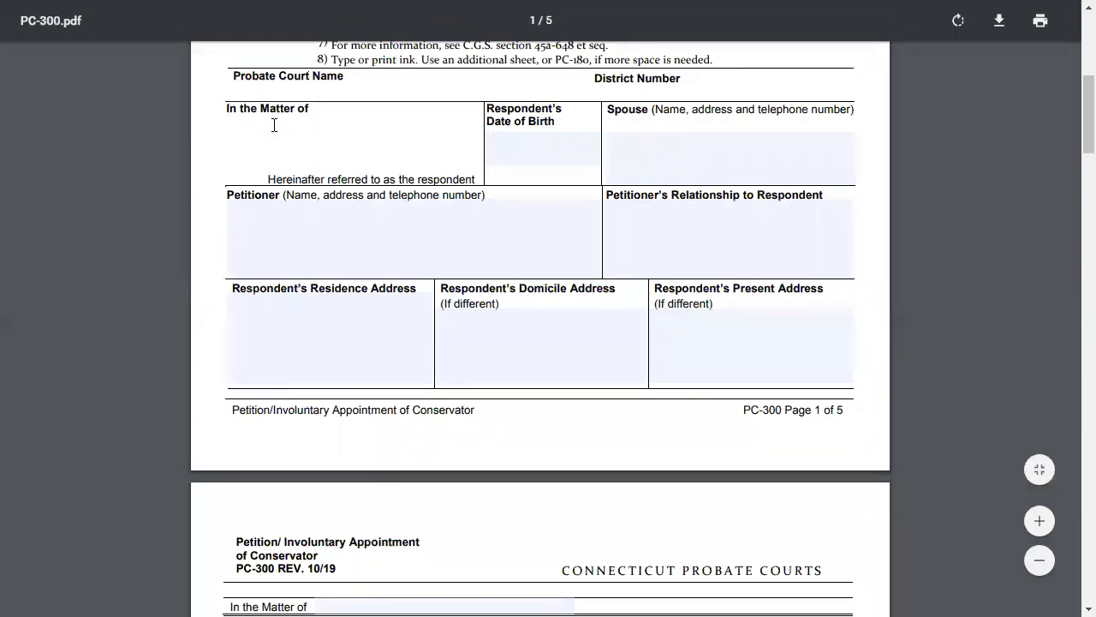
{"action": "scroll", "coordinate": [274, 125], "scroll_direction": "down", "scroll_amount": 5}
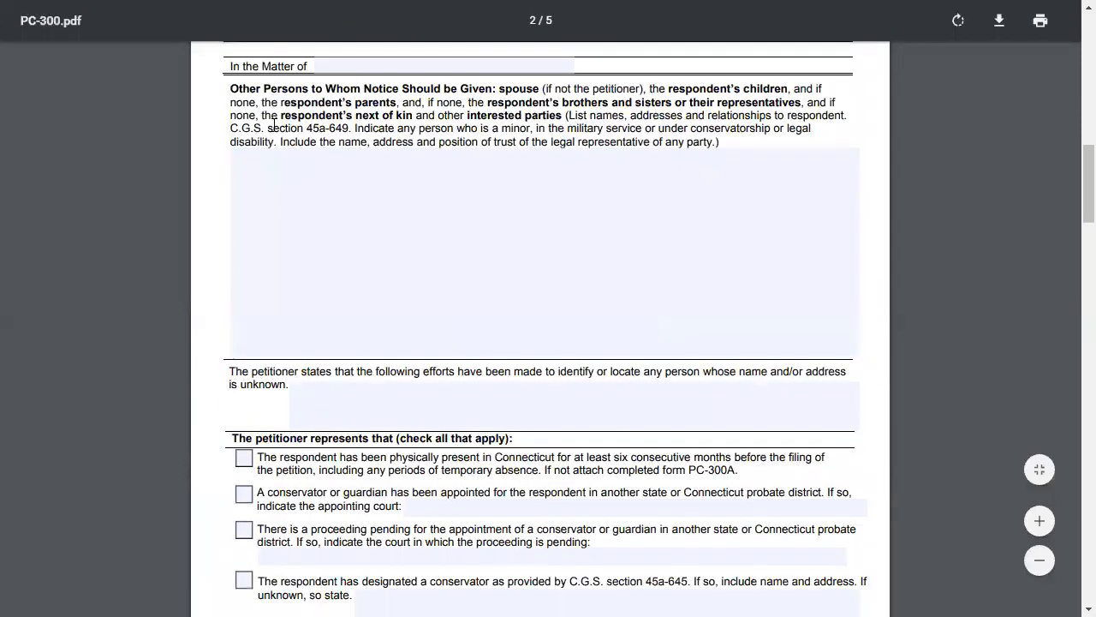
{"action": "scroll", "coordinate": [273, 127], "scroll_direction": "up", "scroll_amount": 8}
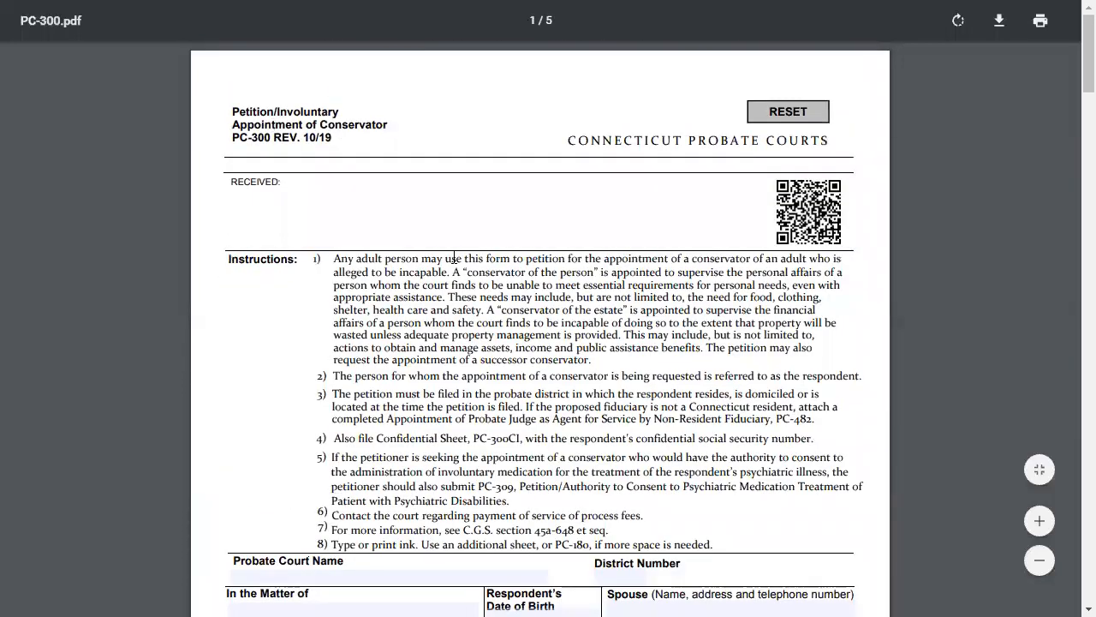
- Try entering sample text in the form's In the Matter of field within the browser, and clear it again
{"action": "scroll", "coordinate": [447, 256], "scroll_direction": "down", "scroll_amount": 5}
{"action": "left_click", "coordinate": [264, 80]}
{"action": "type", "text": "dffgfs"}
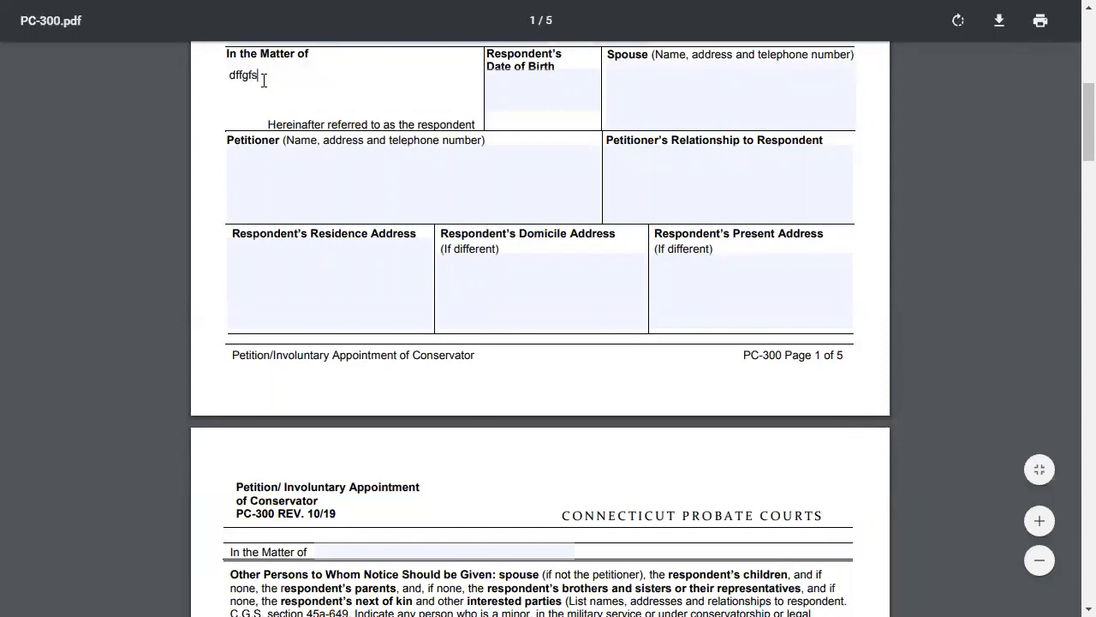
{"action": "type", "text": " fgfg dfsdf"}
{"action": "key", "text": "BackSpace"}
{"action": "key", "text": "BackSpace"}
{"action": "key", "text": "BackSpace"}
{"action": "key", "text": "BackSpace"}
{"action": "key", "text": "BackSpace"}
{"action": "key", "text": "BackSpace"}
{"action": "key", "text": "BackSpace"}
{"action": "key", "text": "BackSpace"}
{"action": "key", "text": "BackSpace"}
{"action": "key", "text": "BackSpace"}
{"action": "key", "text": "BackSpace"}
{"action": "key", "text": "BackSpace"}
{"action": "key", "text": "BackSpace"}
{"action": "key", "text": "BackSpace"}
{"action": "key", "text": "BackSpace"}
{"action": "key", "text": "BackSpace"}
{"action": "key", "text": "BackSpace"}
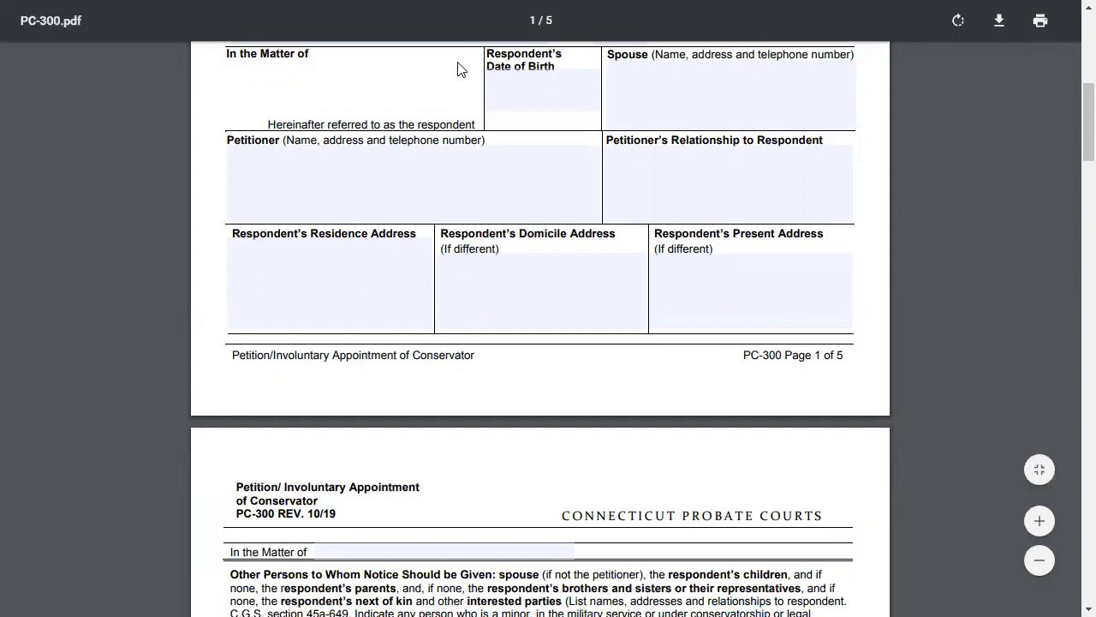
- Download the form to the Docs folder as CT - PC-300 - Petition_Involuntary Appointment of Conservator.pdf, replacing the existing file, and close the form
{"action": "left_click", "coordinate": [1001, 26]}
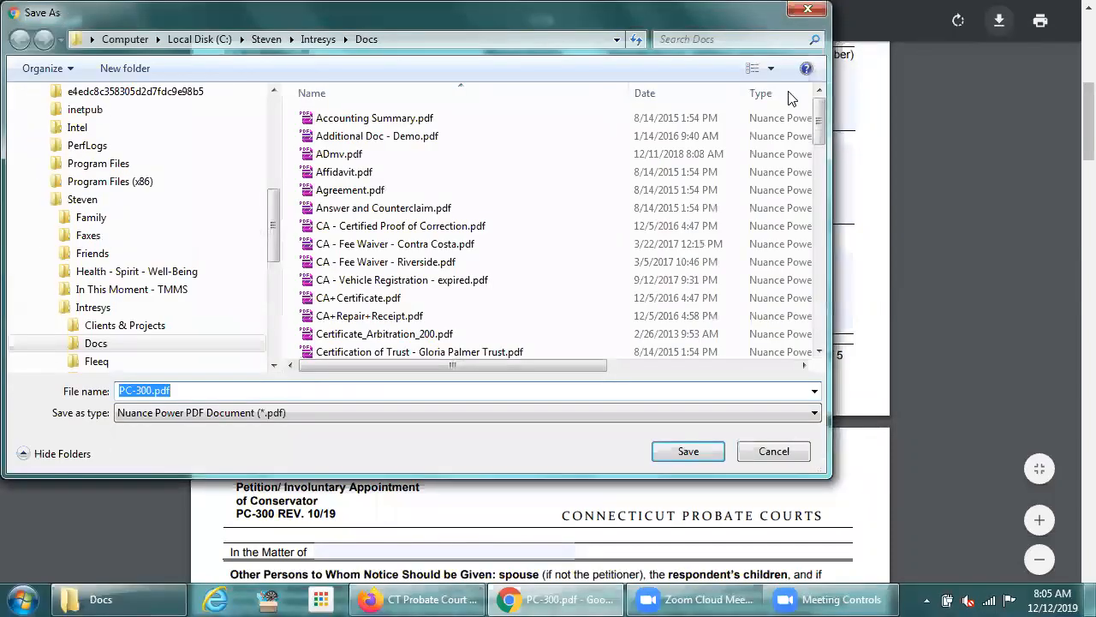
{"action": "left_click_drag", "start_coordinate": [813, 122], "coordinate": [815, 209]}
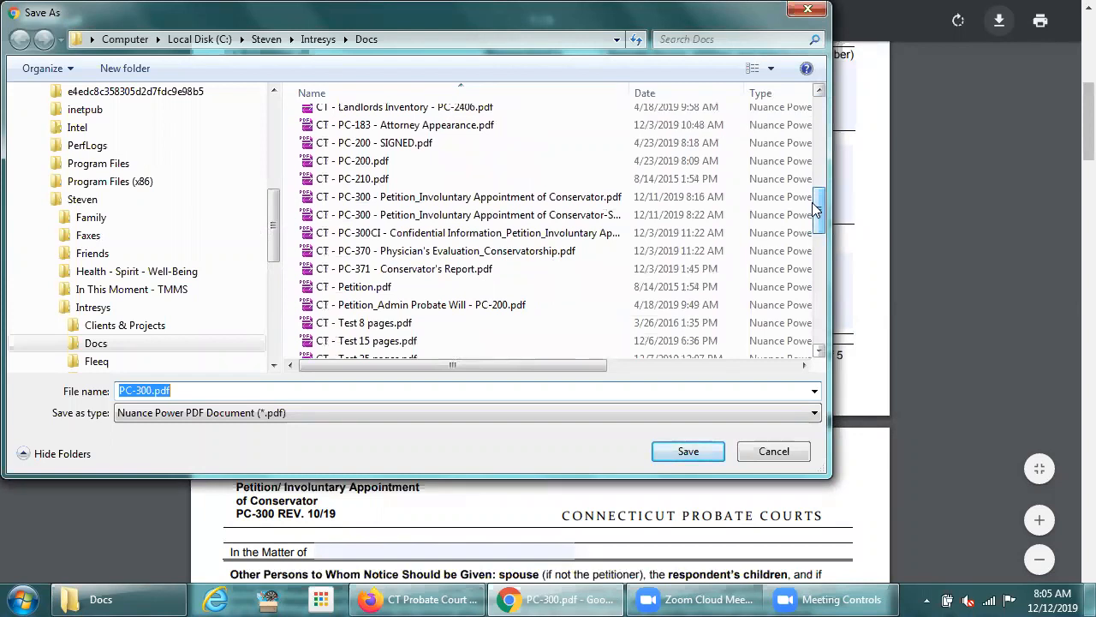
{"action": "left_click", "coordinate": [404, 204]}
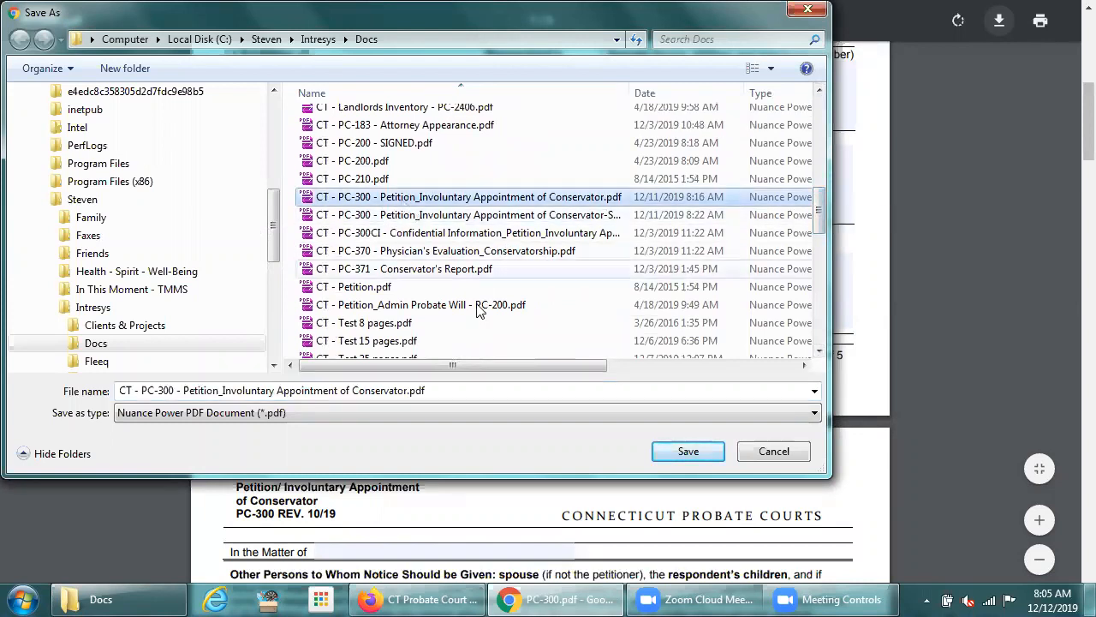
{"action": "left_click", "coordinate": [696, 455]}
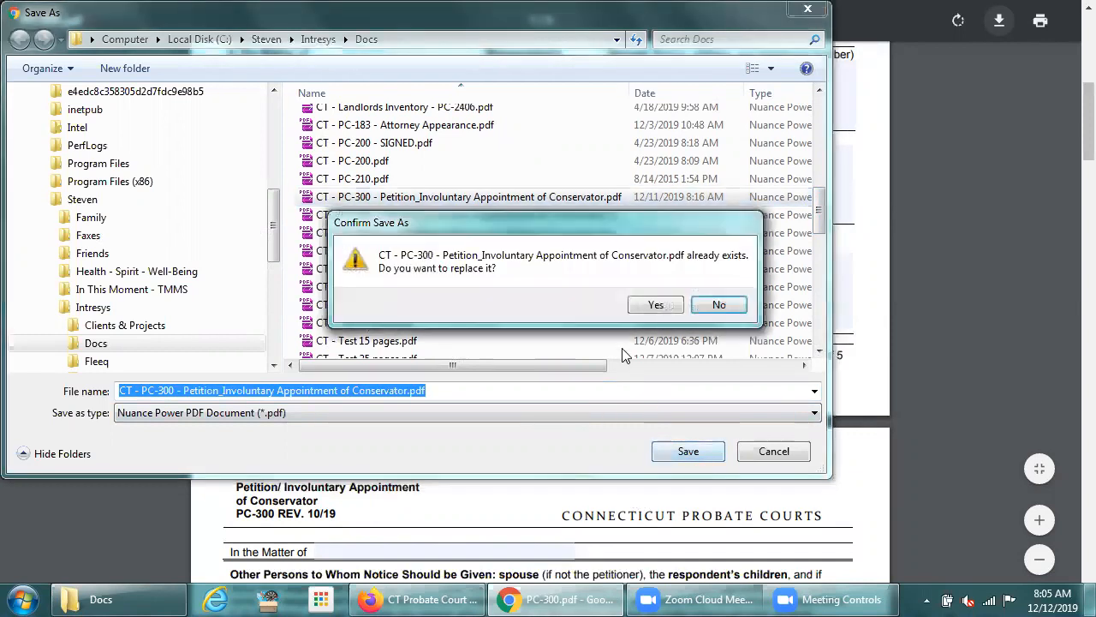
{"action": "left_click", "coordinate": [652, 307]}
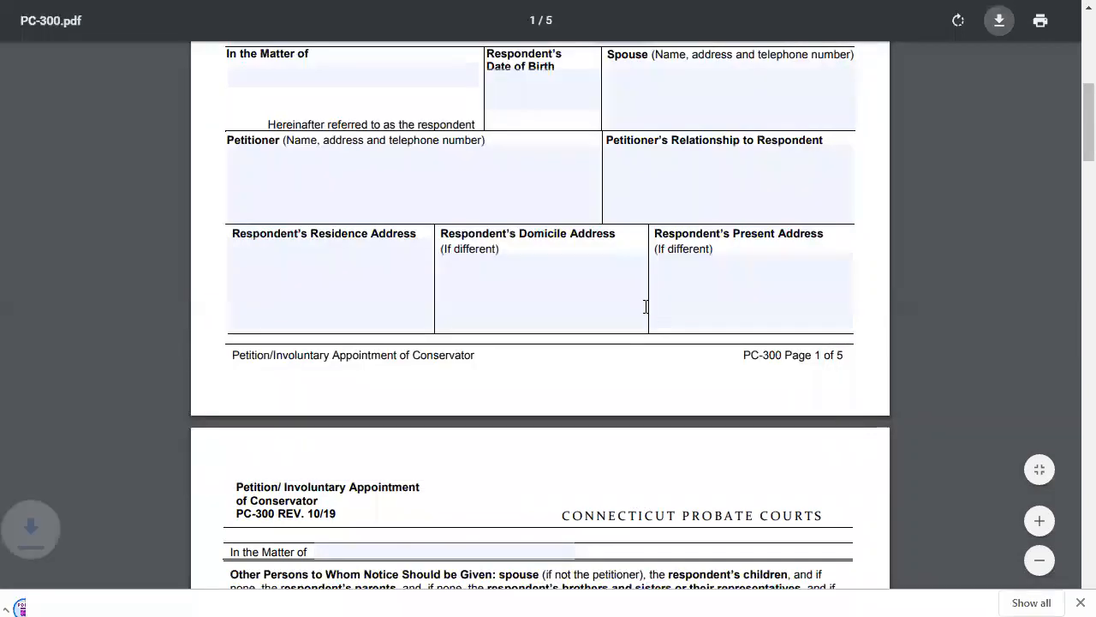
{"action": "key", "text": "ctrl+w"}
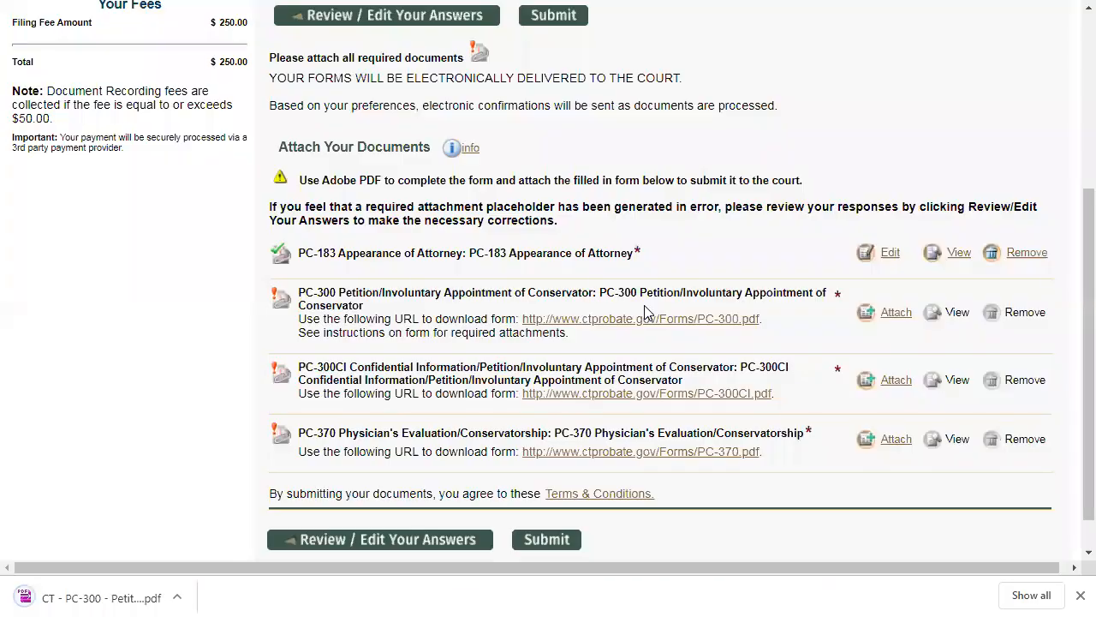
- Switch to the Docs folder and open CT - PC-300 - Petition_Involuntary Appointment of Conservator.pdf with Adobe Acrobat Reader DC
{"action": "key", "text": "alt+Tab"}
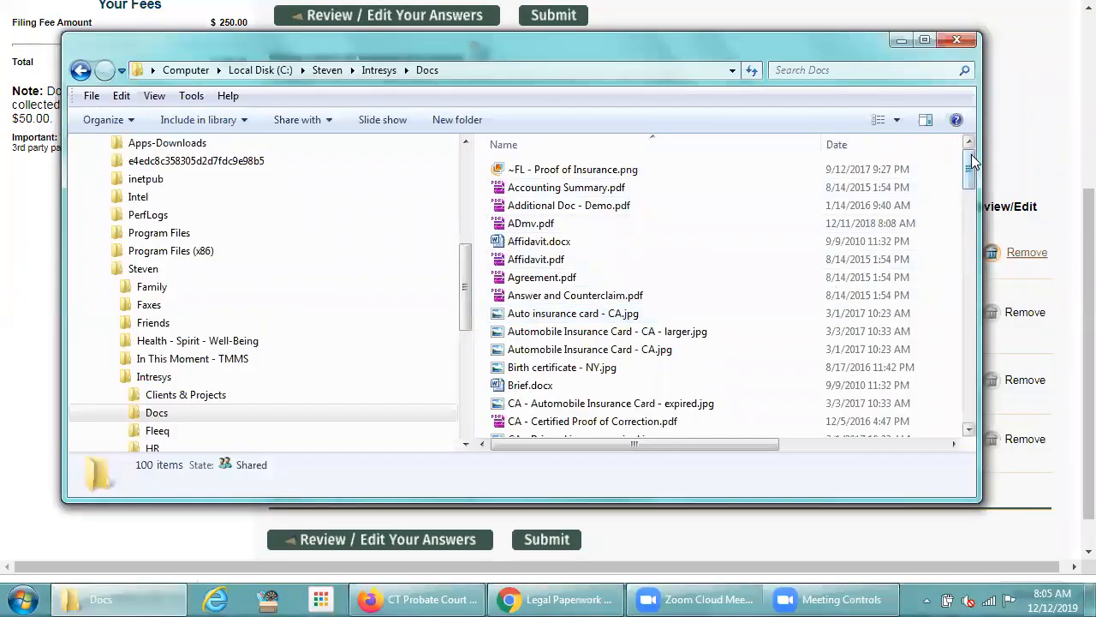
{"action": "left_click_drag", "start_coordinate": [971, 165], "coordinate": [962, 273]}
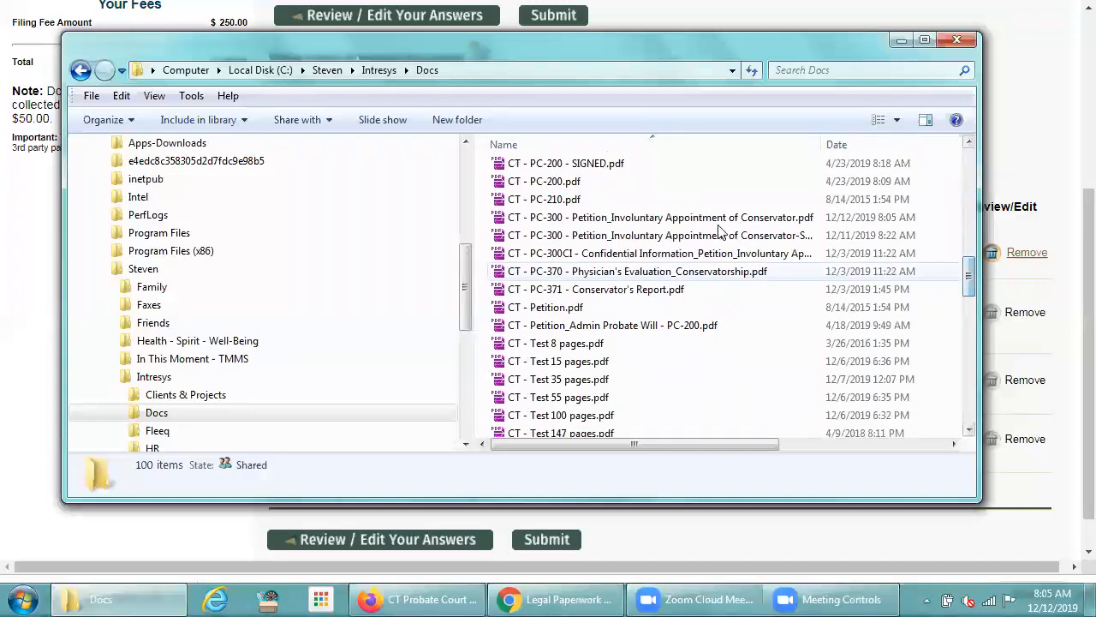
{"action": "left_click", "coordinate": [618, 225]}
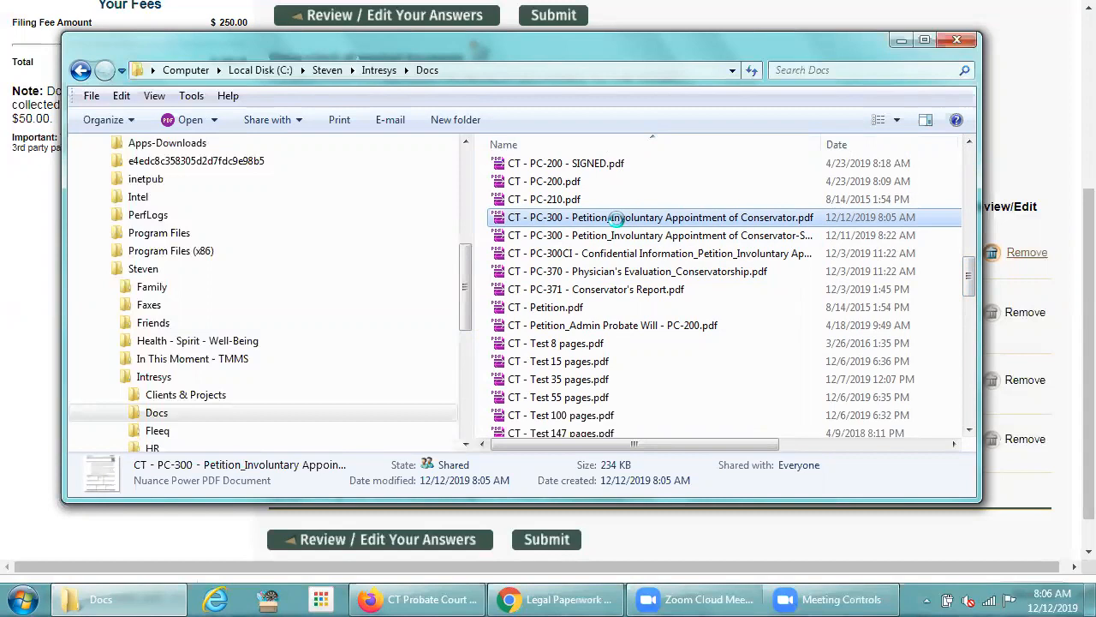
{"action": "right_click", "coordinate": [617, 221]}
{"action": "mouse_move", "coordinate": [658, 281]}
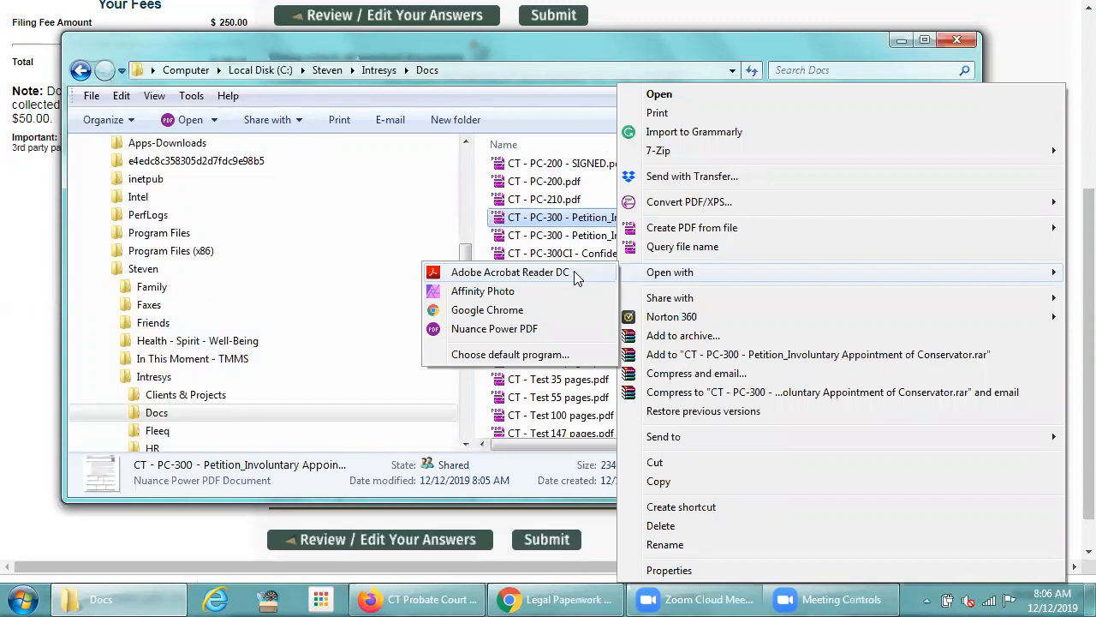
{"action": "left_click", "coordinate": [572, 272]}
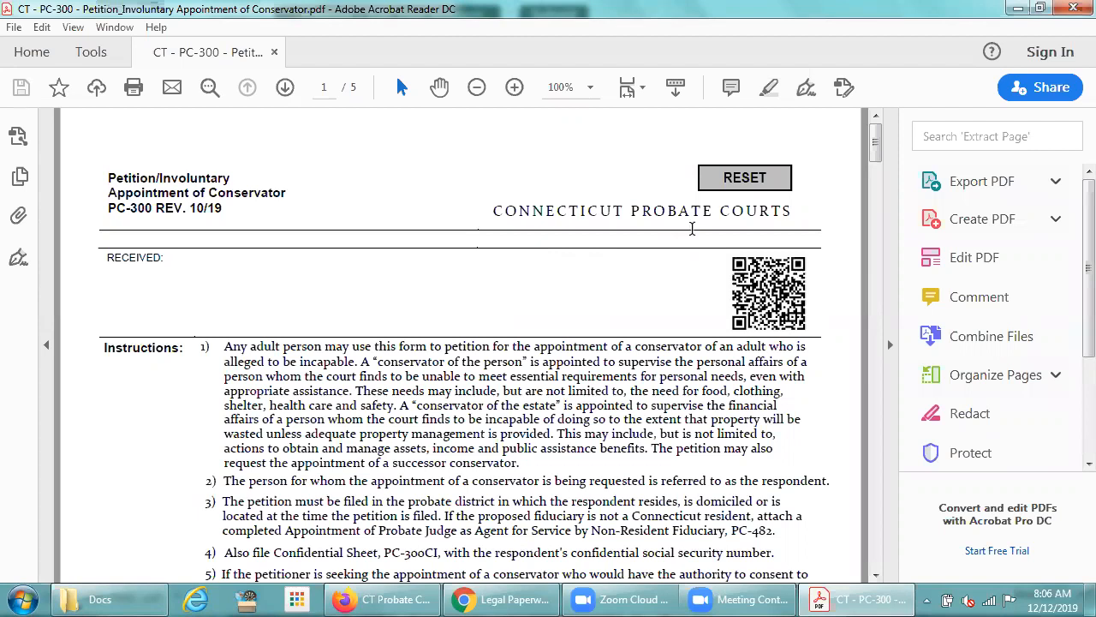
- Fill in the respondent's full name under In the Matter of and the respondent's date of birth on page 1
{"action": "left_click_drag", "start_coordinate": [876, 135], "coordinate": [876, 189]}
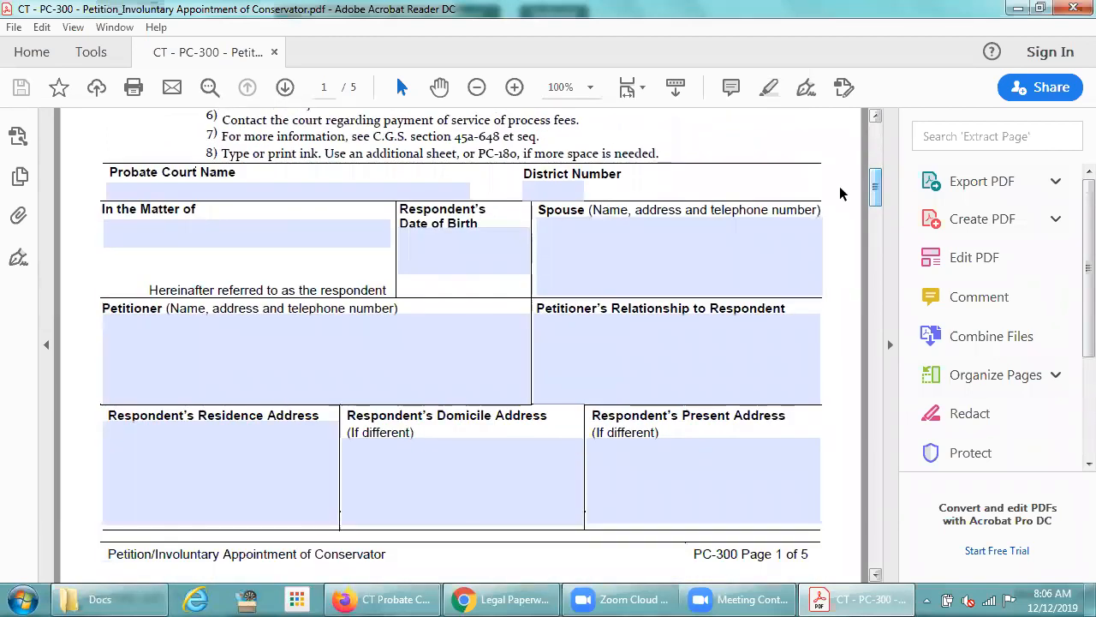
{"action": "left_click", "coordinate": [297, 235]}
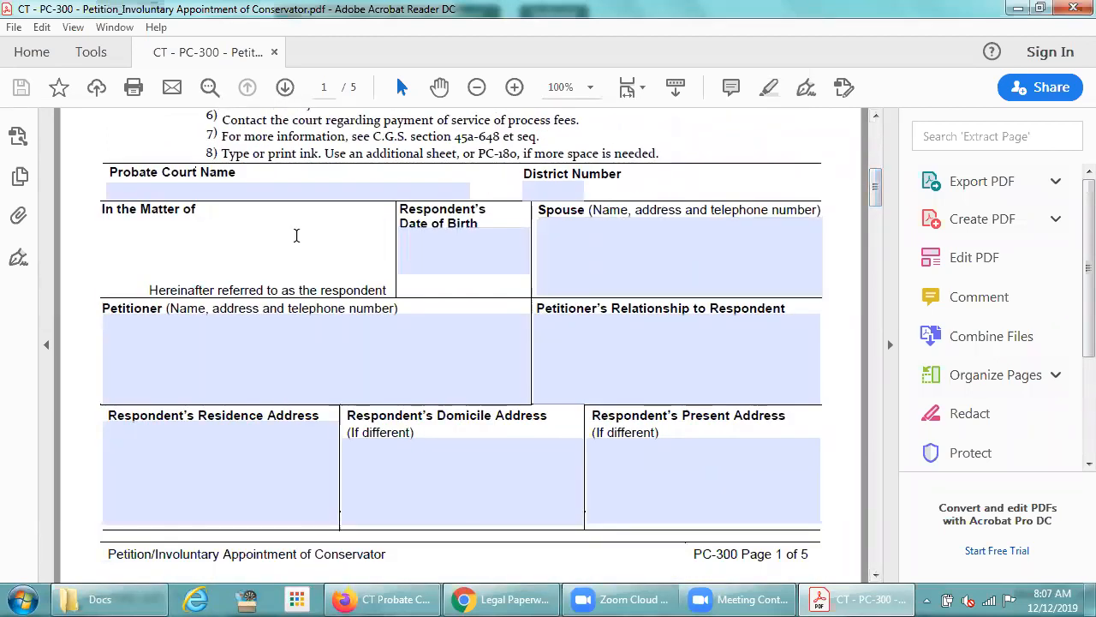
{"action": "key", "text": "Tab"}
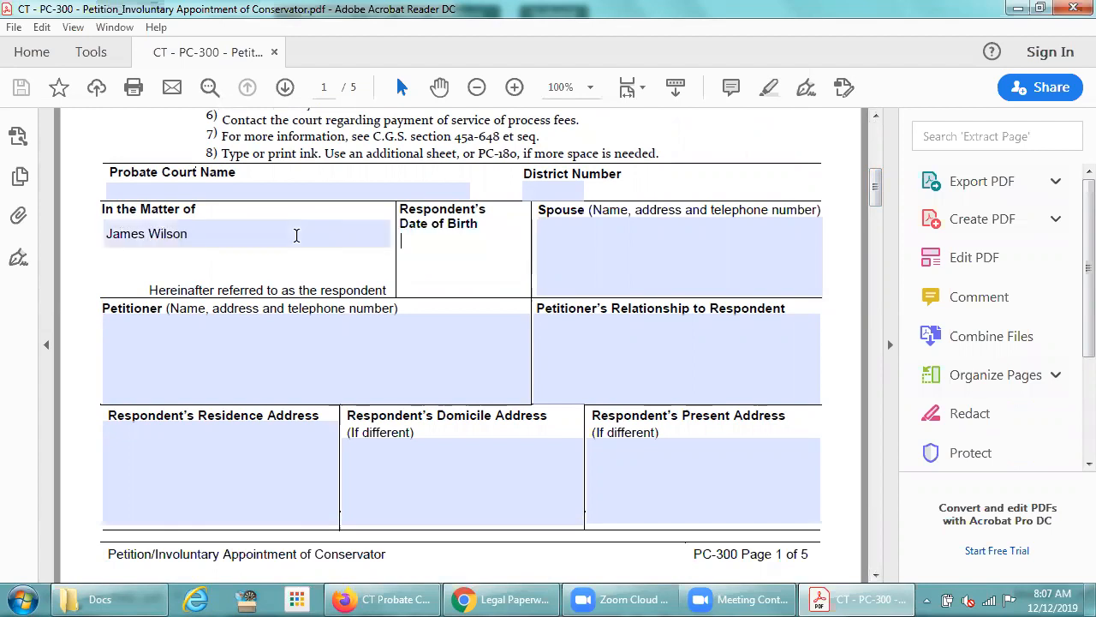
{"action": "type", "text": "03/03/19"}
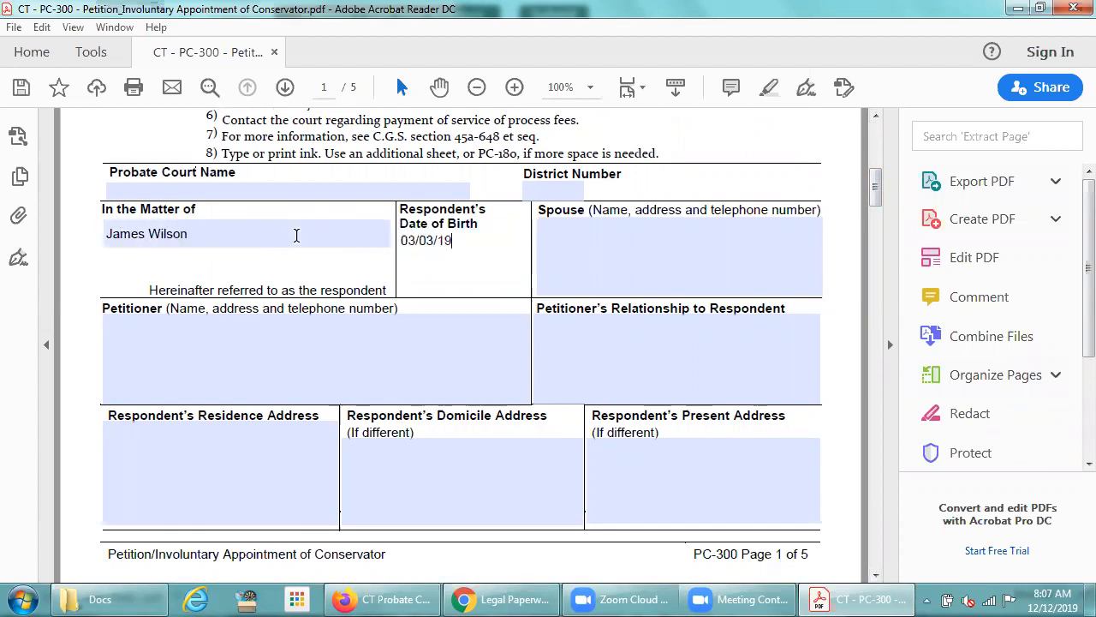
{"action": "type", "text": "50"}
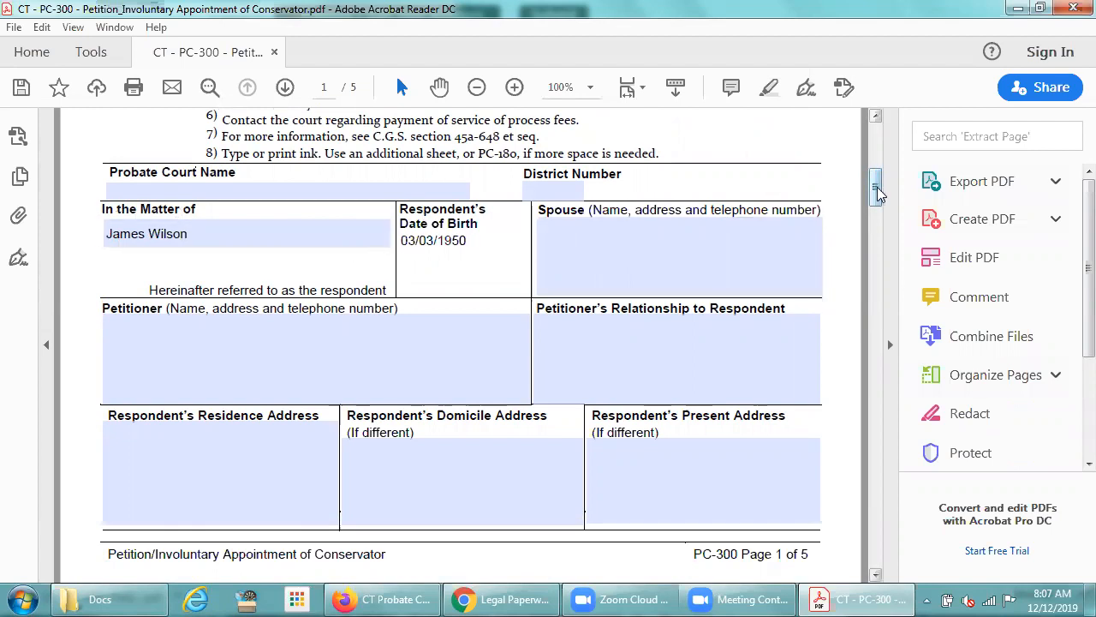
- Go to the petitioner's signature section on page 4 of the petition and open the Fill & Sign tool
{"action": "left_click_drag", "start_coordinate": [868, 190], "coordinate": [873, 244]}
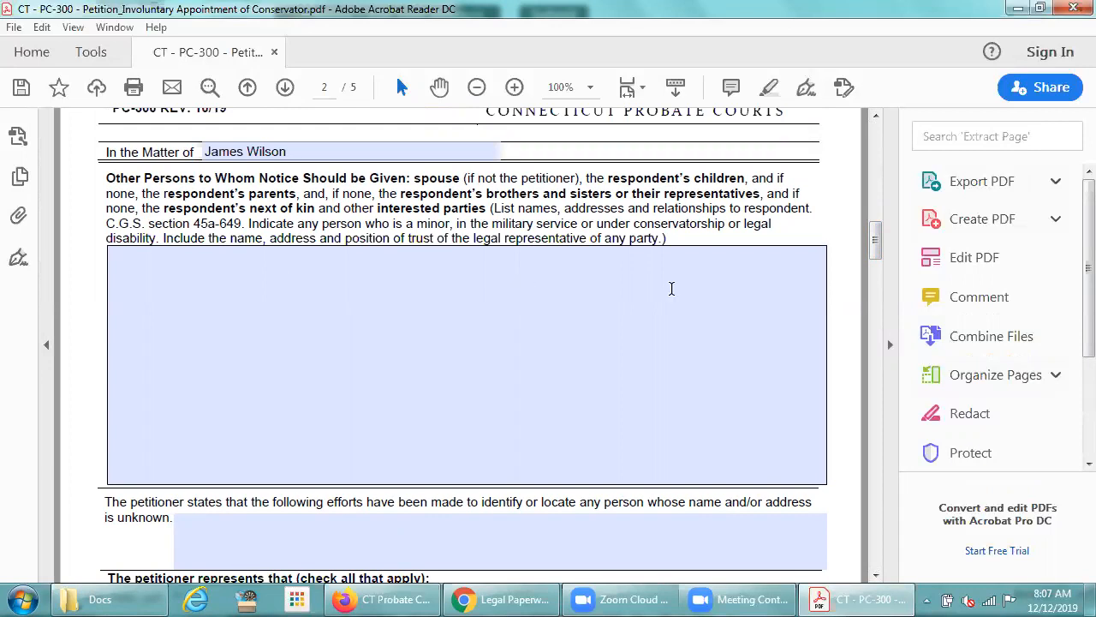
{"action": "left_click_drag", "start_coordinate": [875, 240], "coordinate": [887, 476]}
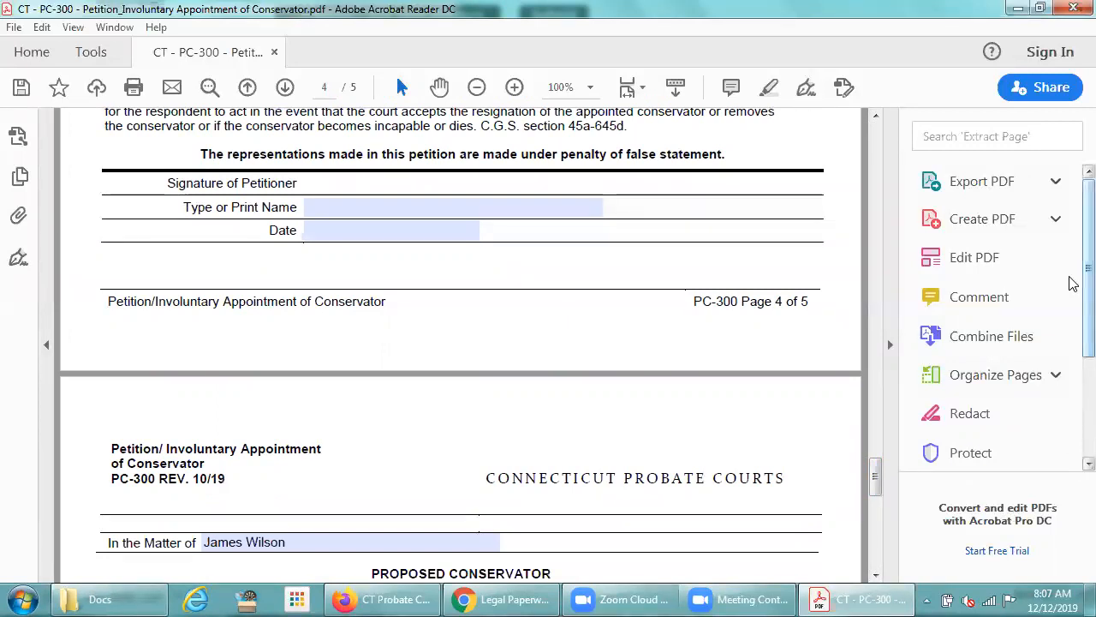
{"action": "scroll", "coordinate": [1070, 283], "scroll_direction": "down", "scroll_amount": 3}
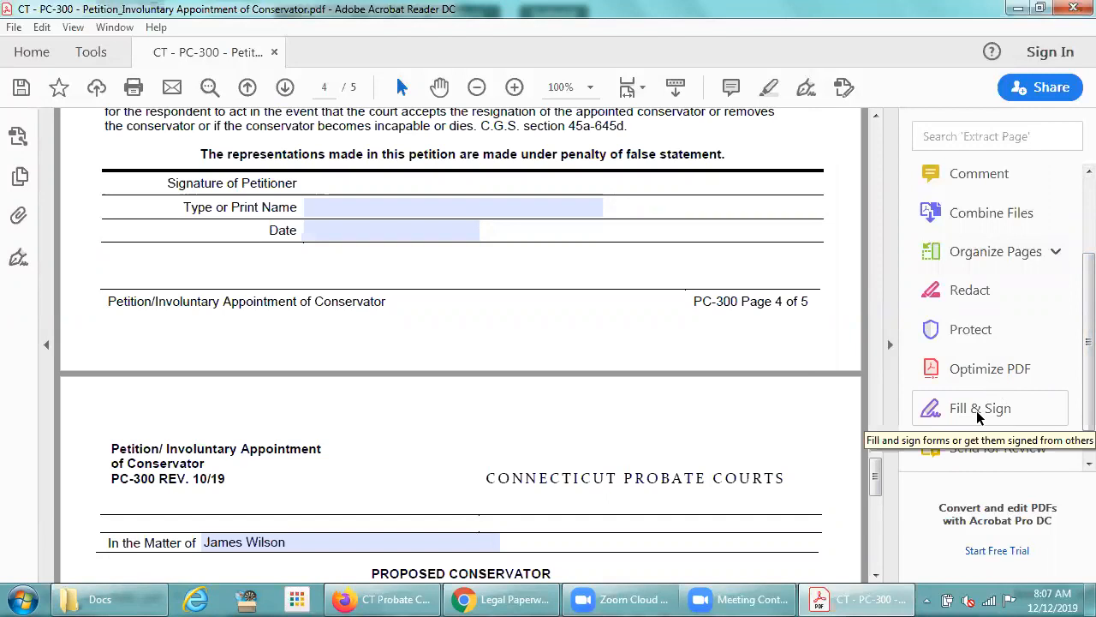
{"action": "left_click", "coordinate": [979, 411]}
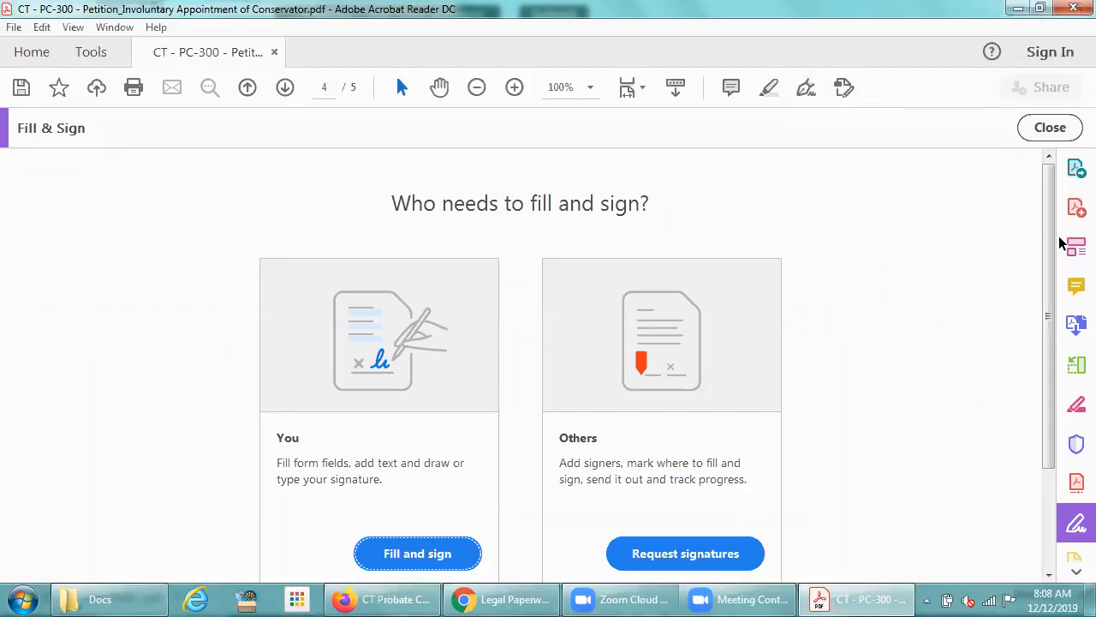
{"action": "scroll", "coordinate": [1053, 245], "scroll_direction": "down", "scroll_amount": 2}
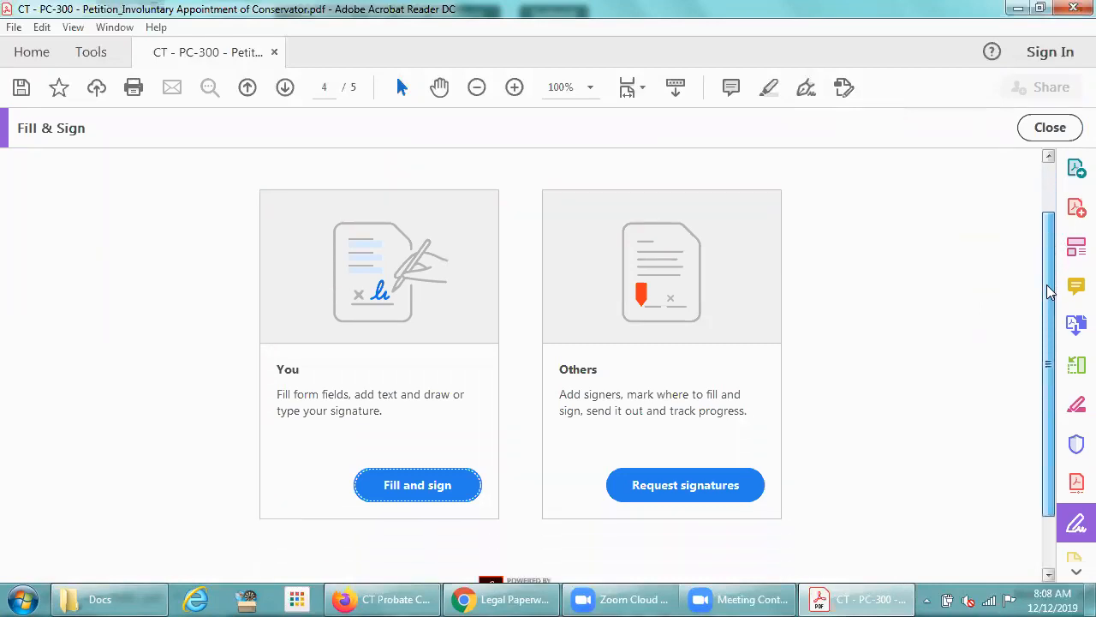
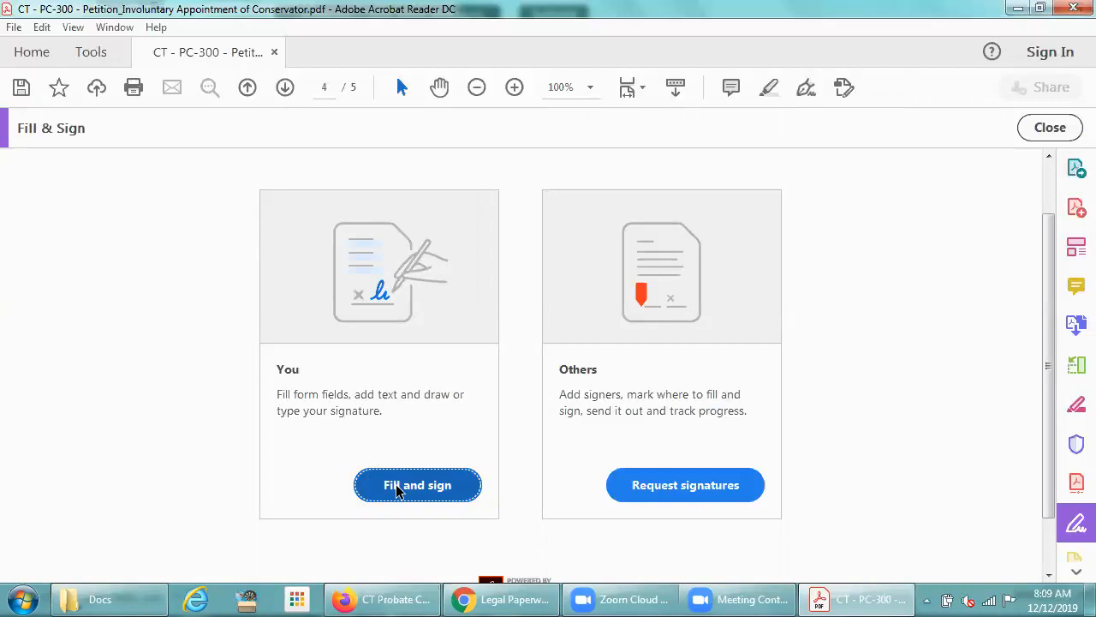
- Start filling and signing the petition as yourself and delete the saved signature
{"action": "left_click", "coordinate": [396, 490]}
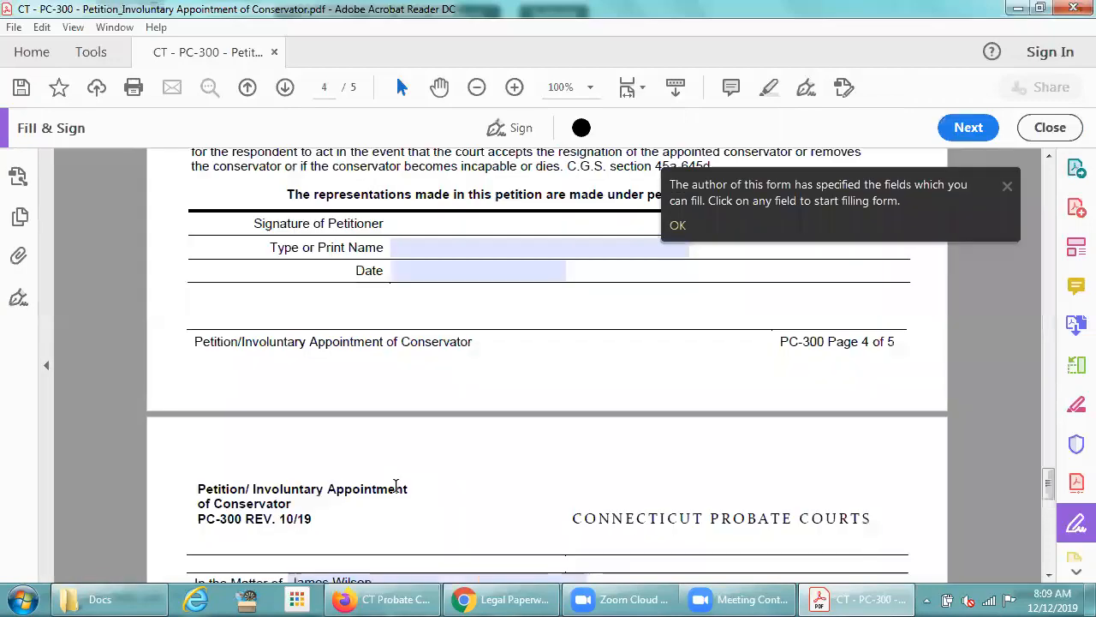
{"action": "left_click", "coordinate": [1006, 190]}
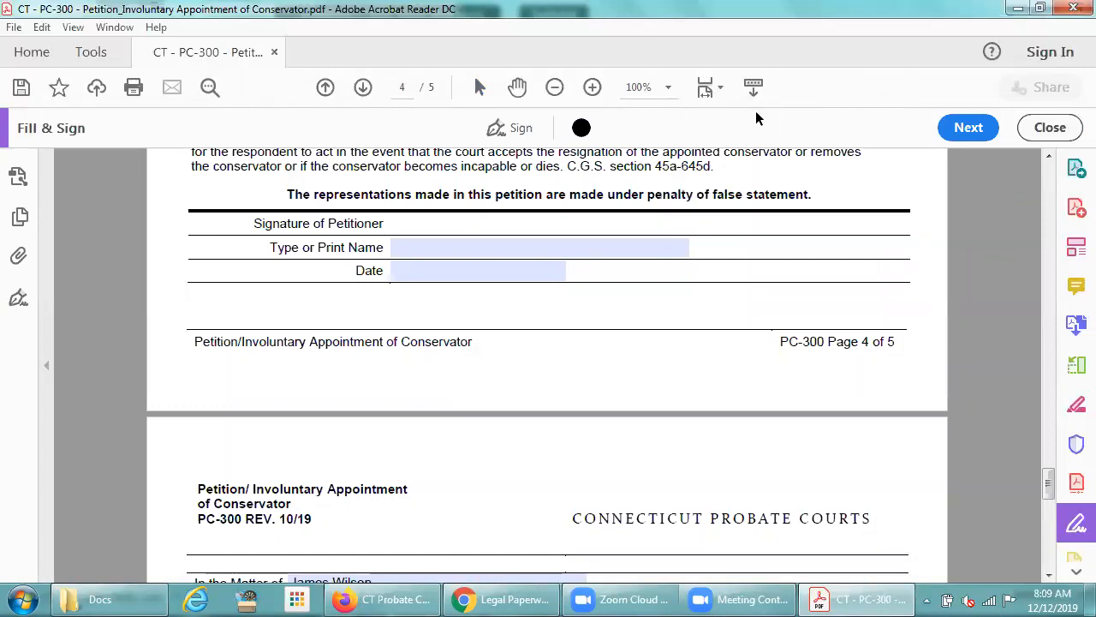
{"action": "left_click", "coordinate": [514, 127]}
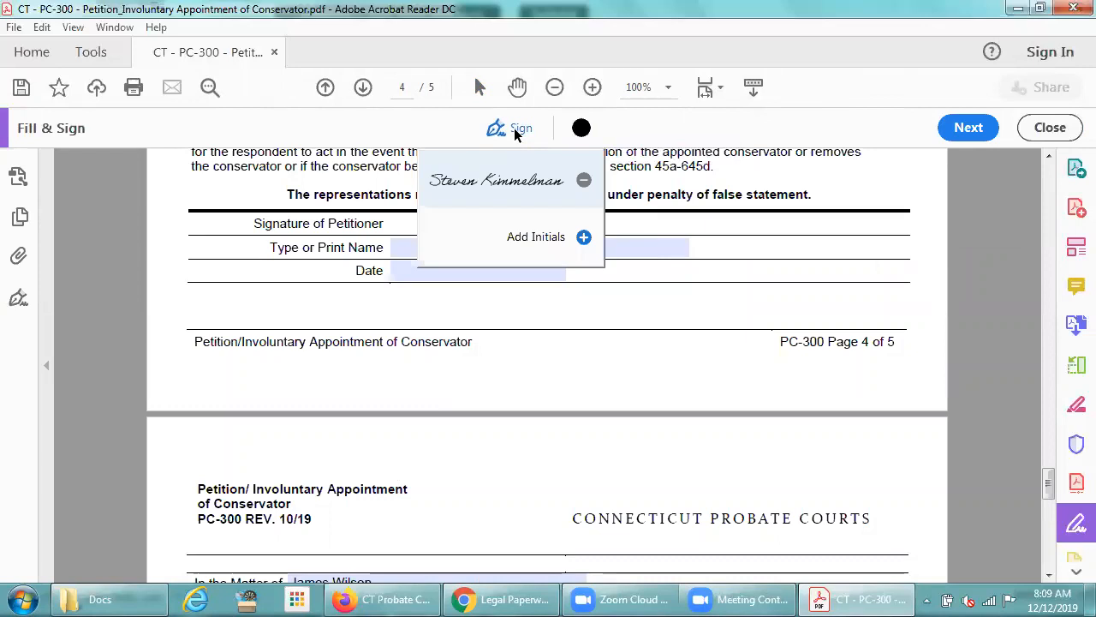
{"action": "left_click", "coordinate": [585, 182]}
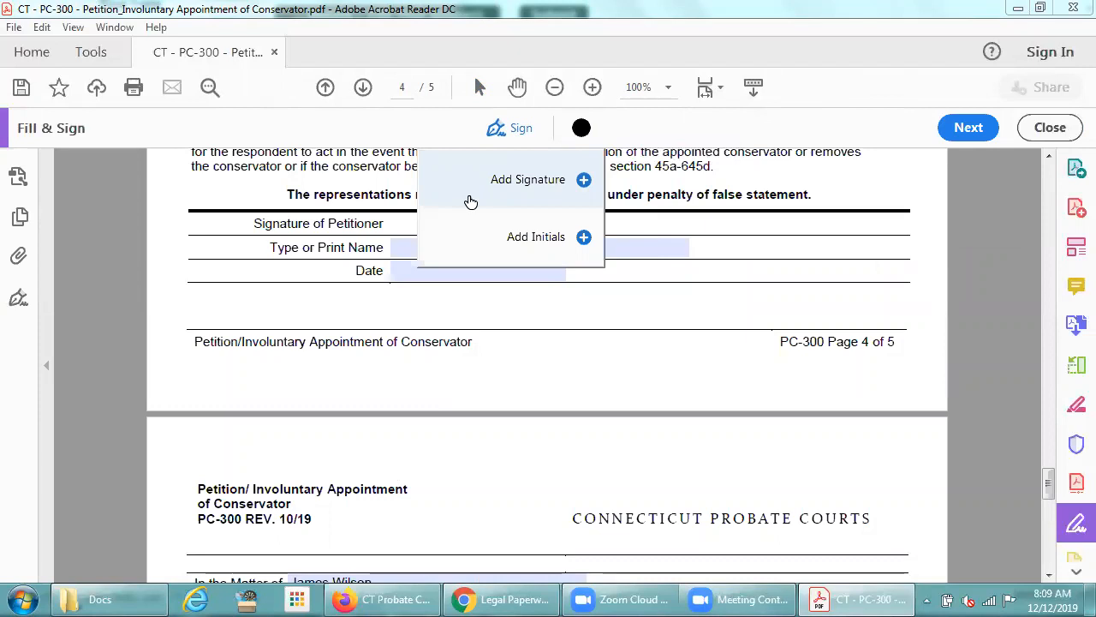
- Create a typed signature from the petitioner's full name and place it on the Signature of Petitioner line
{"action": "left_click", "coordinate": [582, 182]}
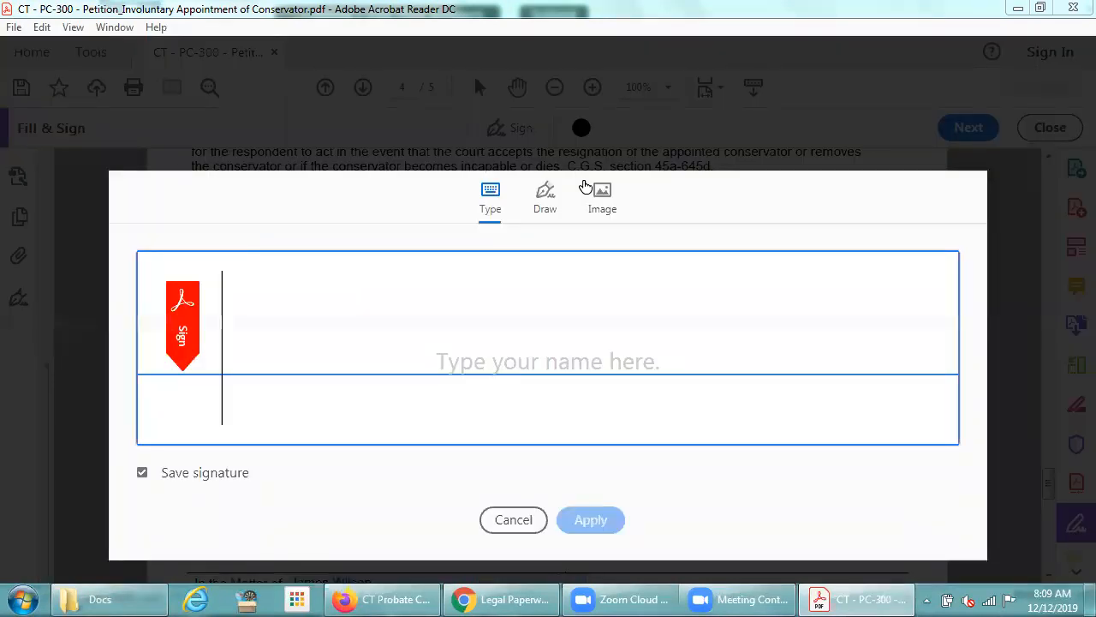
{"action": "type", "text": "Steven Kimm"}
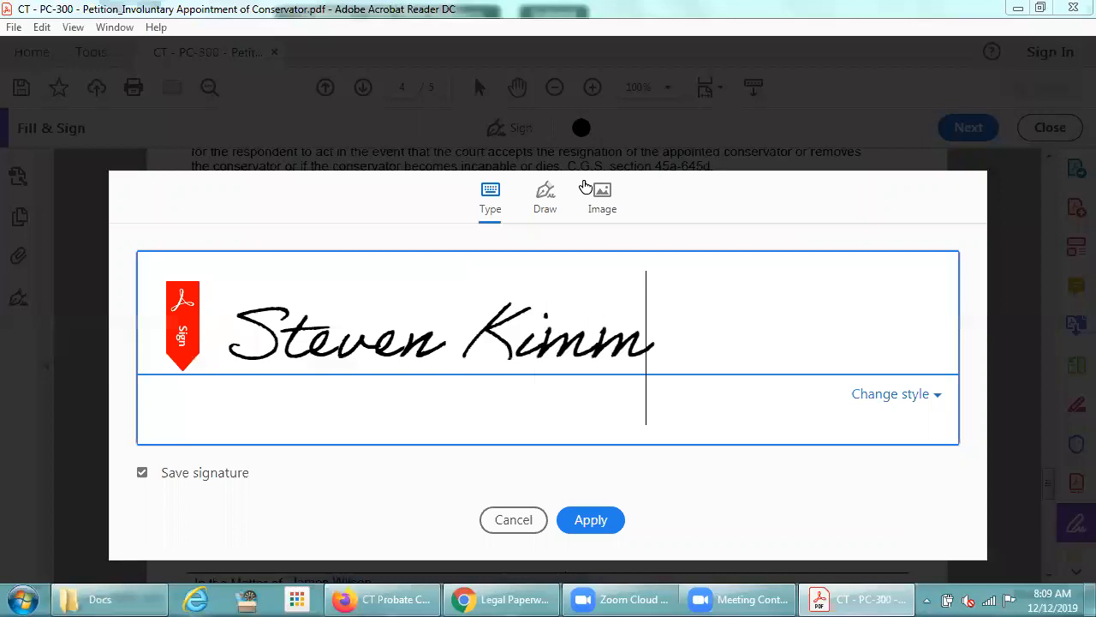
{"action": "type", "text": "elman"}
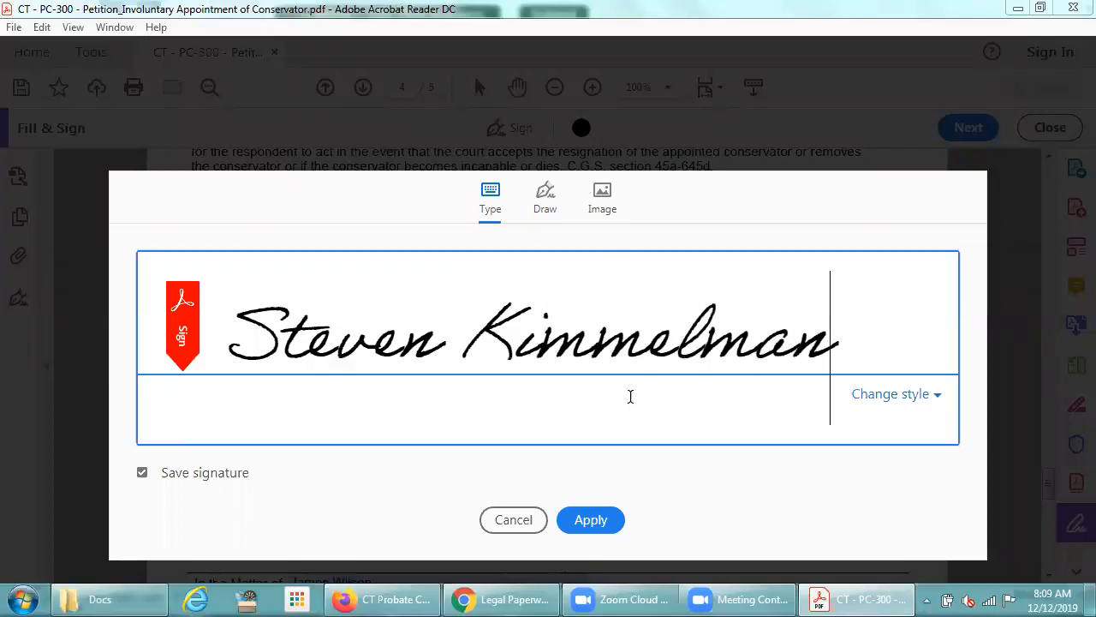
{"action": "left_click", "coordinate": [587, 524]}
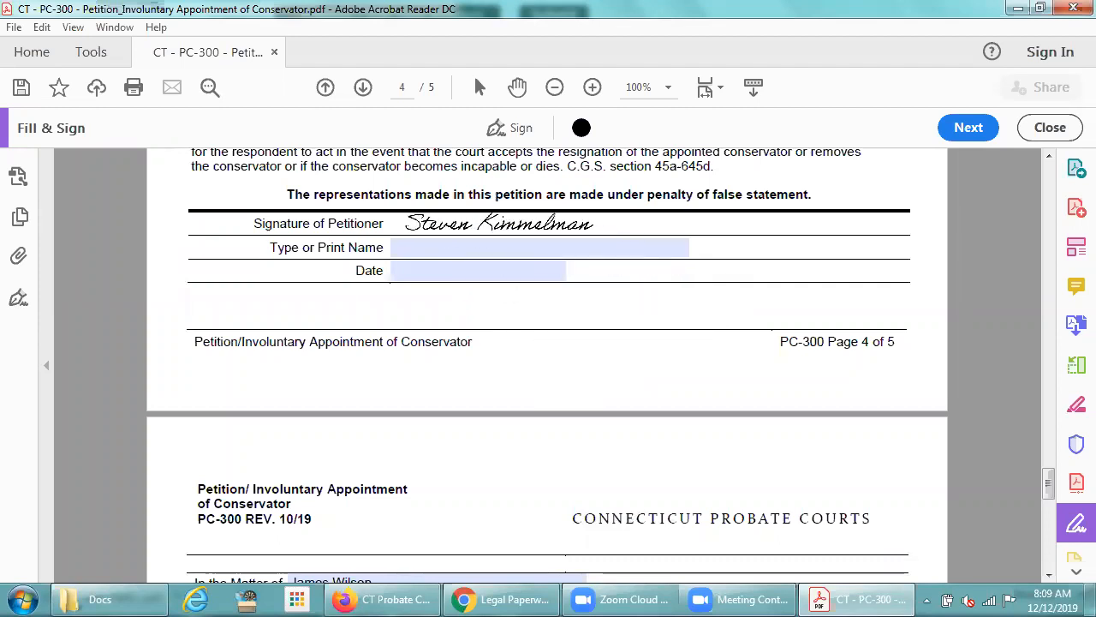
{"action": "left_click", "coordinate": [490, 224]}
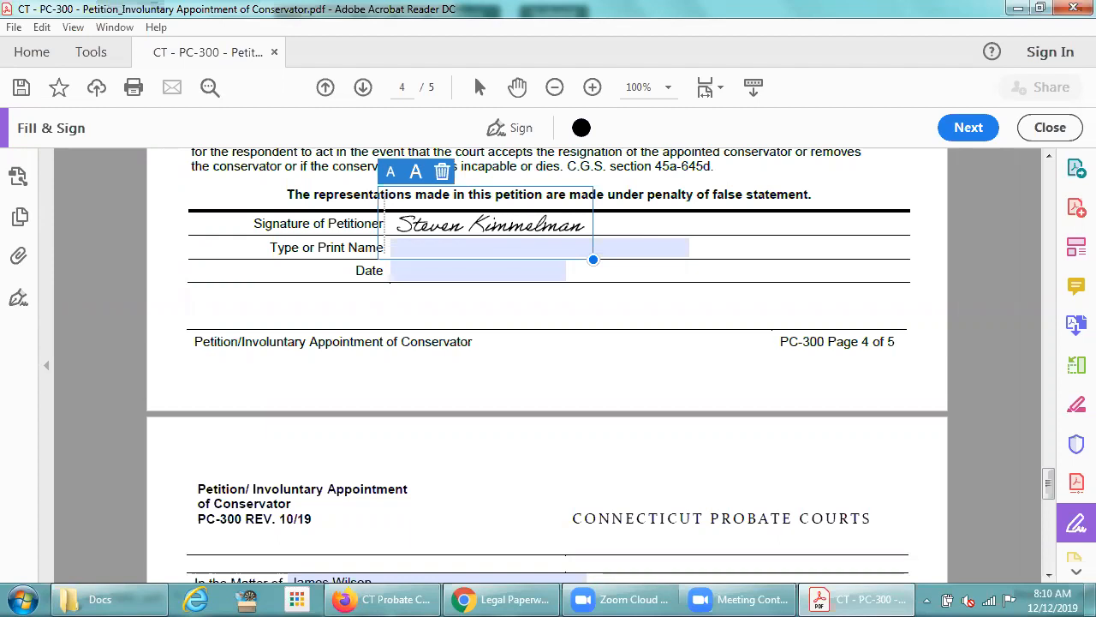
- Save a copy in the Docs folder as CT - PC-300 - Petition_Involuntary Appointment of Conservator-SIGNED.pdf, replacing the existing file
{"action": "left_click", "coordinate": [13, 27]}
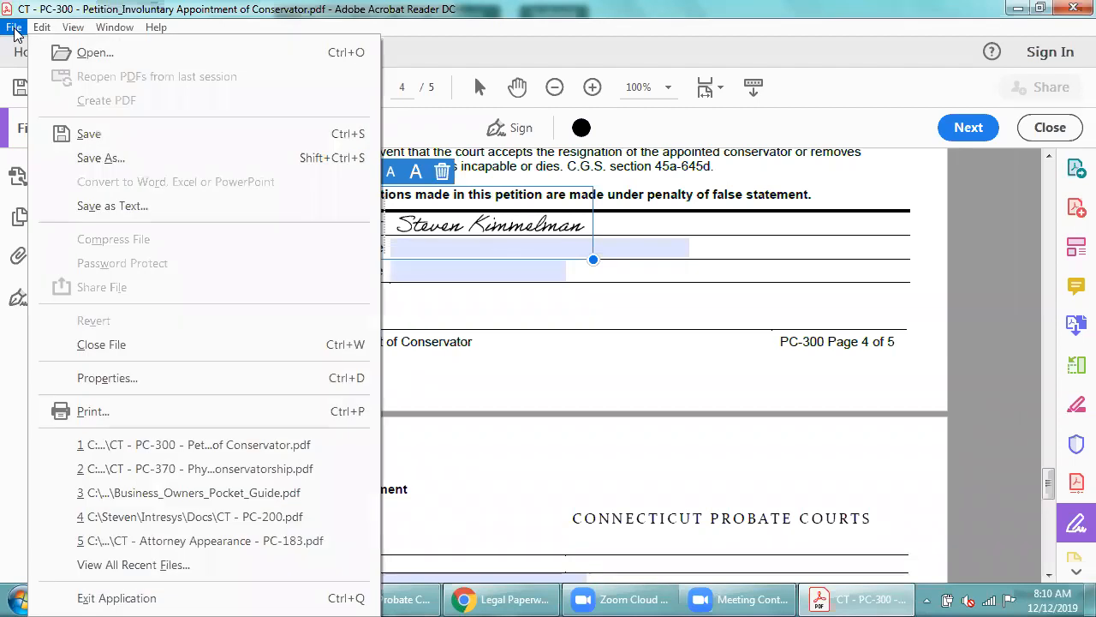
{"action": "left_click", "coordinate": [91, 158]}
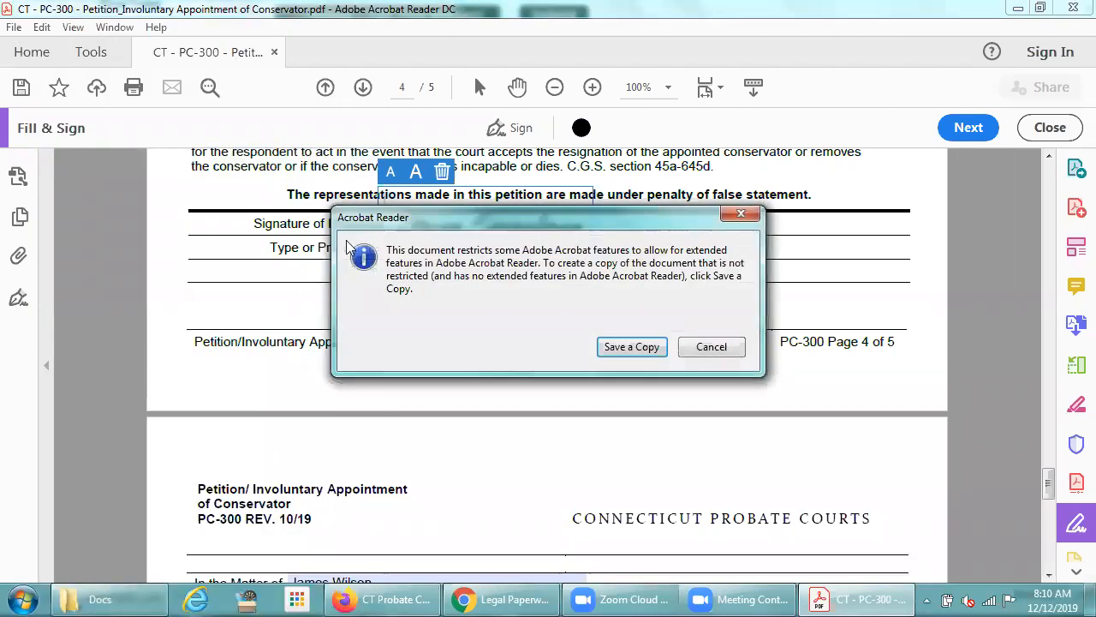
{"action": "left_click", "coordinate": [621, 346]}
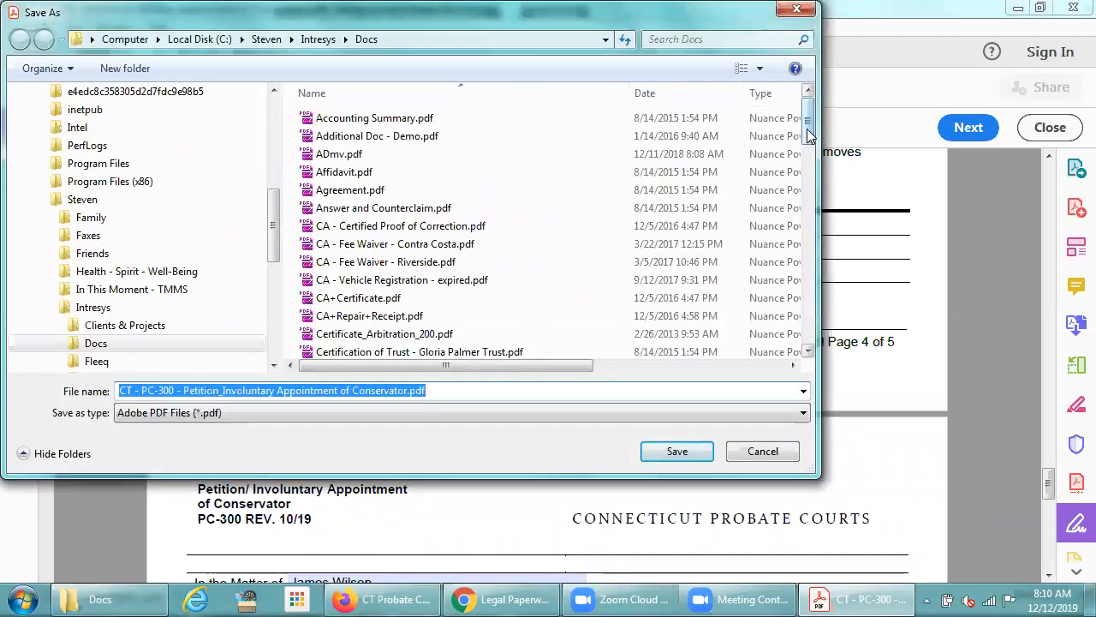
{"action": "scroll", "coordinate": [800, 179], "scroll_direction": "down", "scroll_amount": 9}
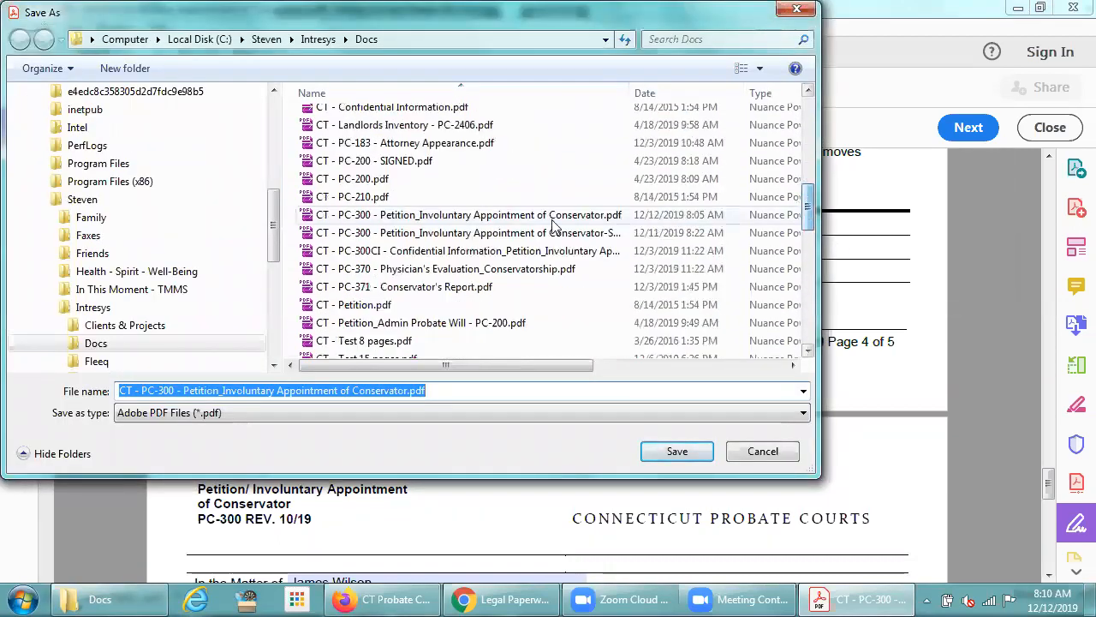
{"action": "double_click", "coordinate": [514, 233]}
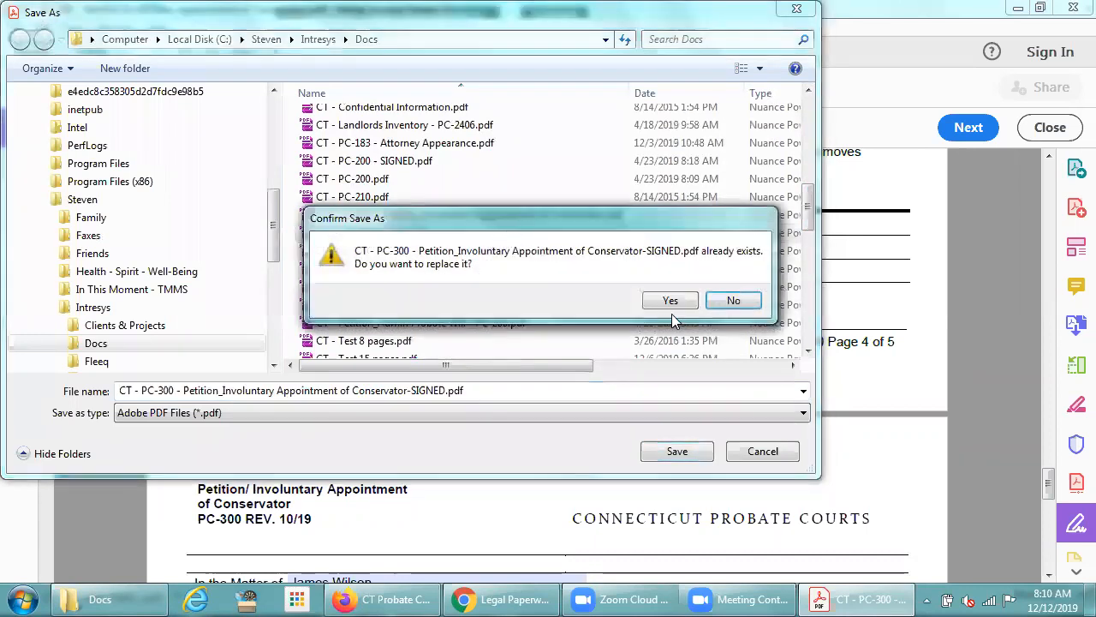
{"action": "left_click", "coordinate": [670, 301]}
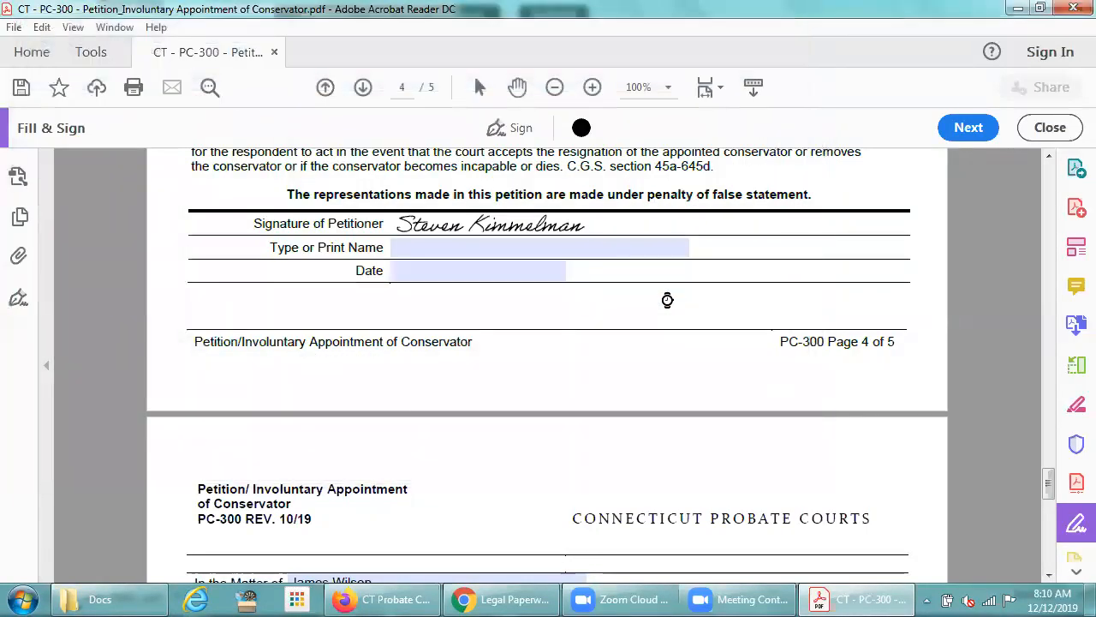
- Close Adobe Acrobat Reader without saving changes to the original petition and switch back to the TurboCourt filing page
{"action": "left_click", "coordinate": [1072, 11]}
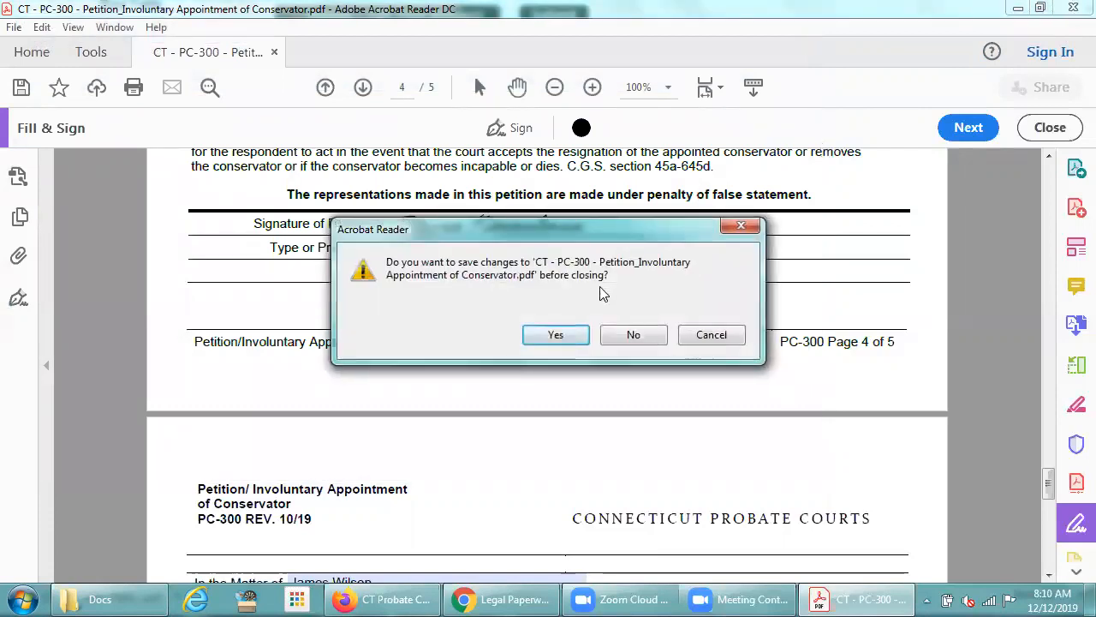
{"action": "left_click", "coordinate": [627, 337]}
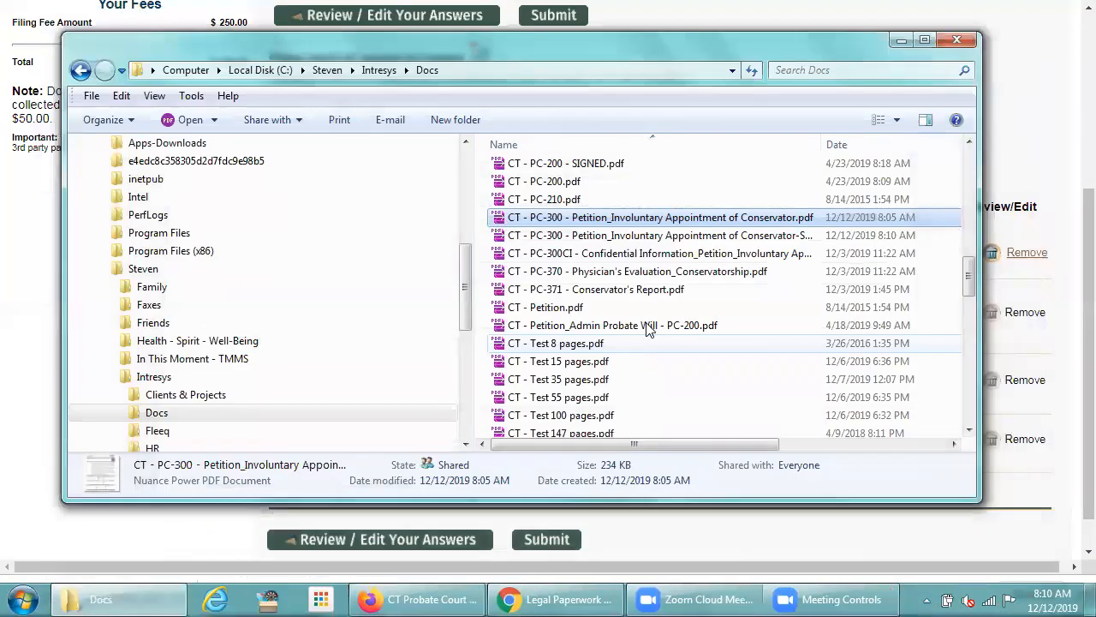
{"action": "left_click", "coordinate": [746, 24]}
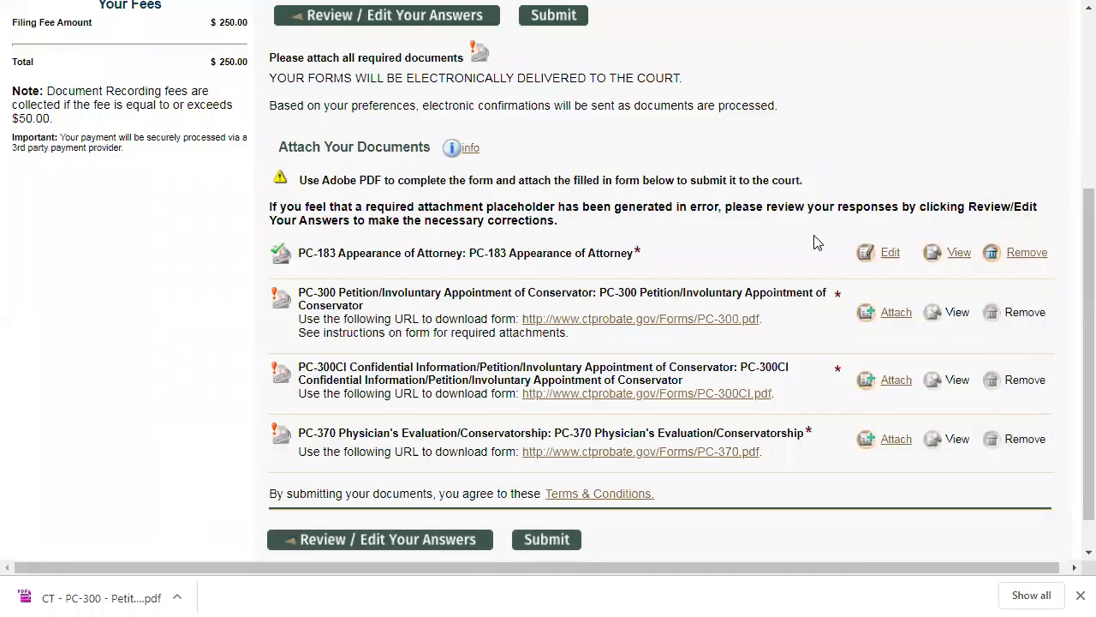
- Attach CT - PC-300 - Petition_Involuntary Appointment of Conservator-SIGNED.pdf as the PC-300 petition document
{"action": "left_click", "coordinate": [891, 320]}
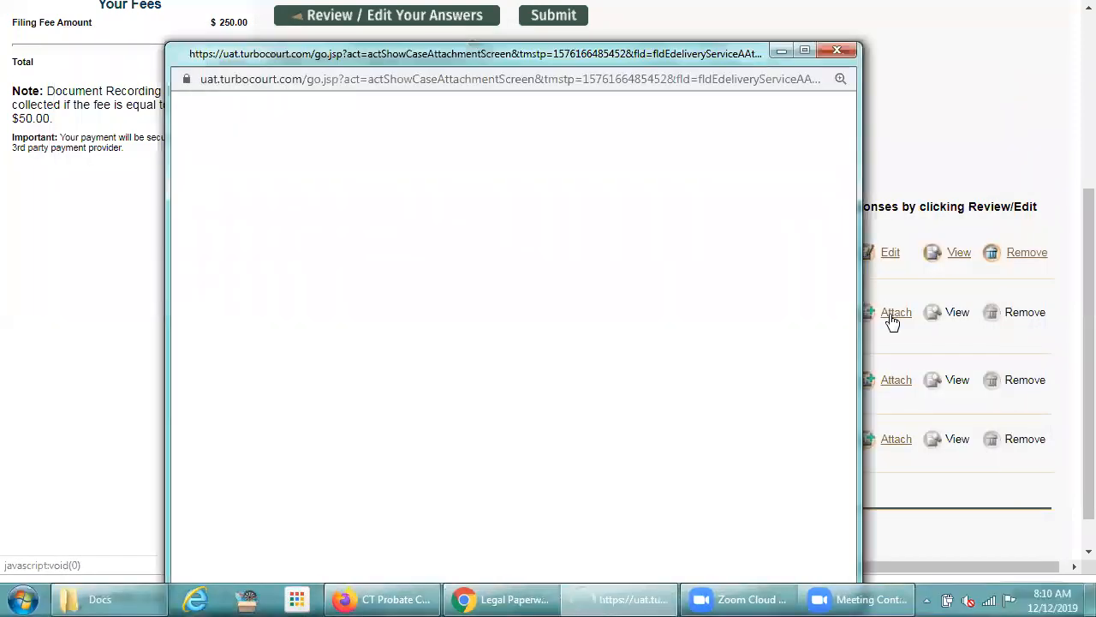
{"action": "left_click", "coordinate": [396, 319]}
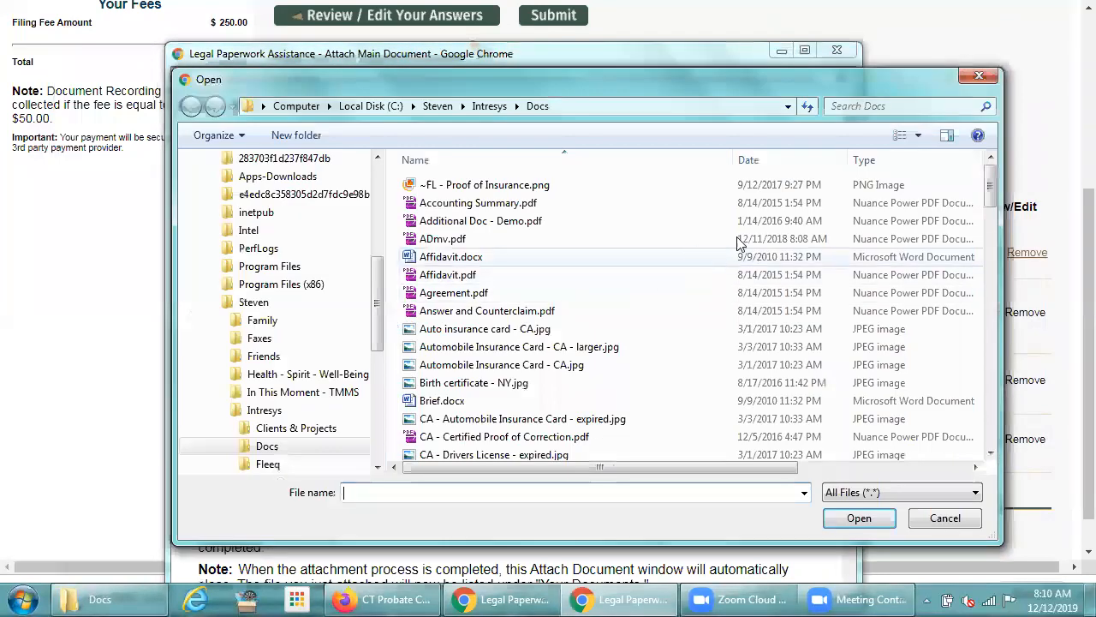
{"action": "left_click_drag", "start_coordinate": [995, 184], "coordinate": [989, 291]}
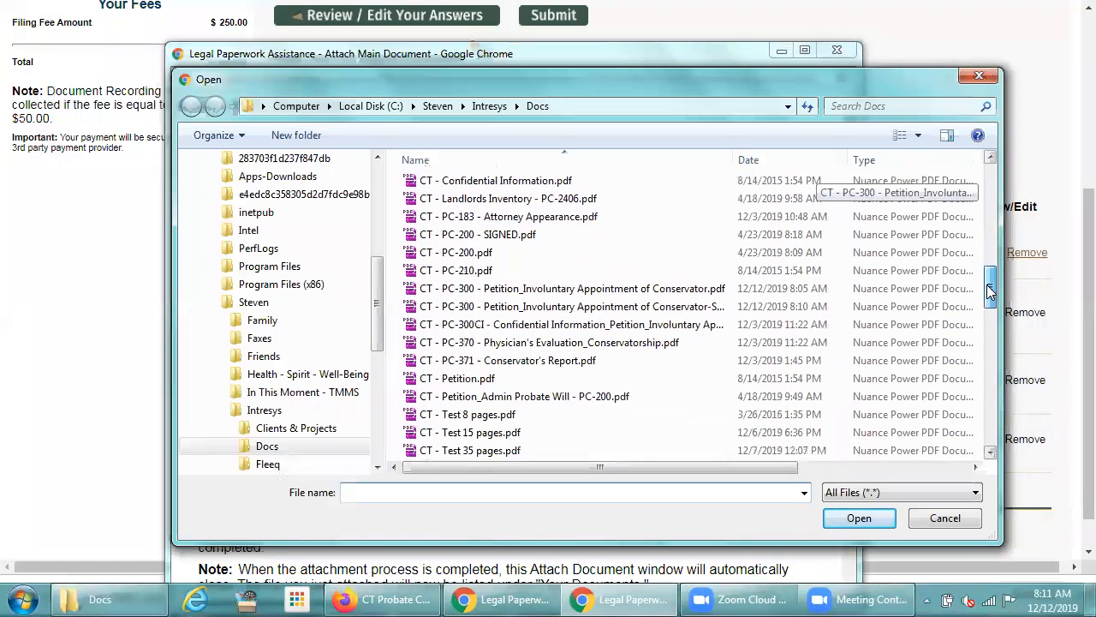
{"action": "left_click", "coordinate": [649, 309]}
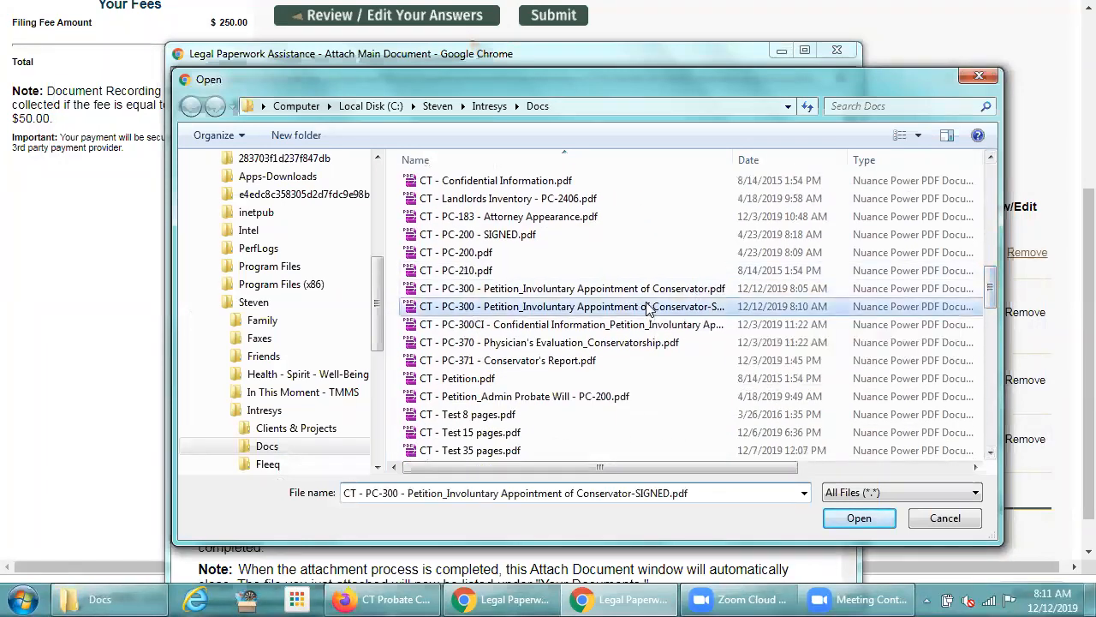
{"action": "double_click", "coordinate": [648, 310]}
{"action": "left_click", "coordinate": [228, 342]}
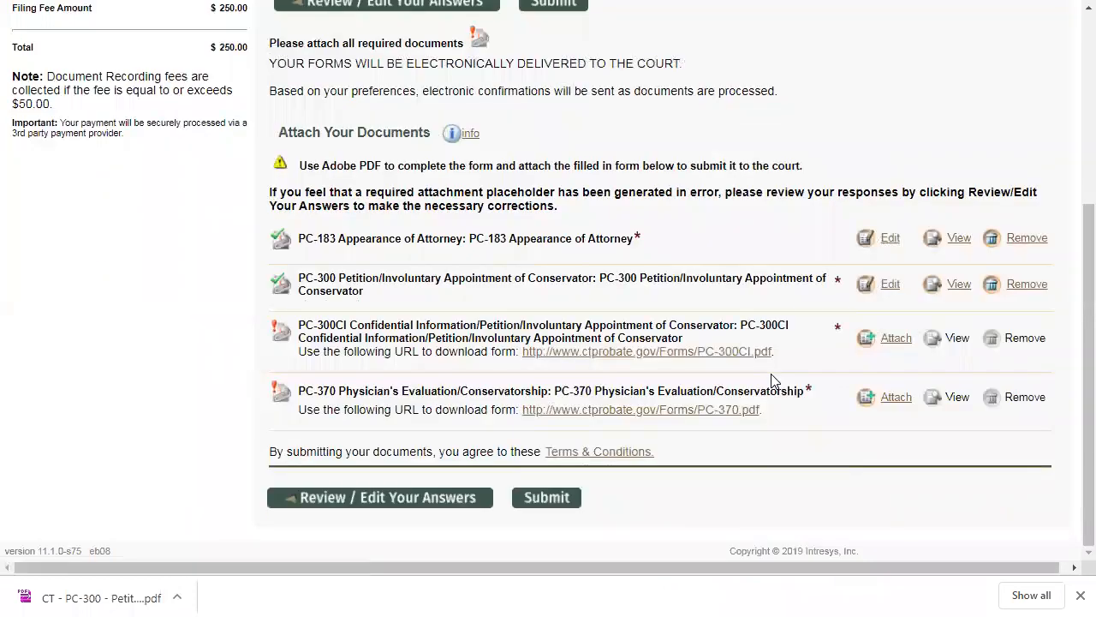
- Attach the CT - PC-300CI Confidential Information PDF from the Docs folder to the PC-300CI placeholder
{"action": "left_click", "coordinate": [893, 340]}
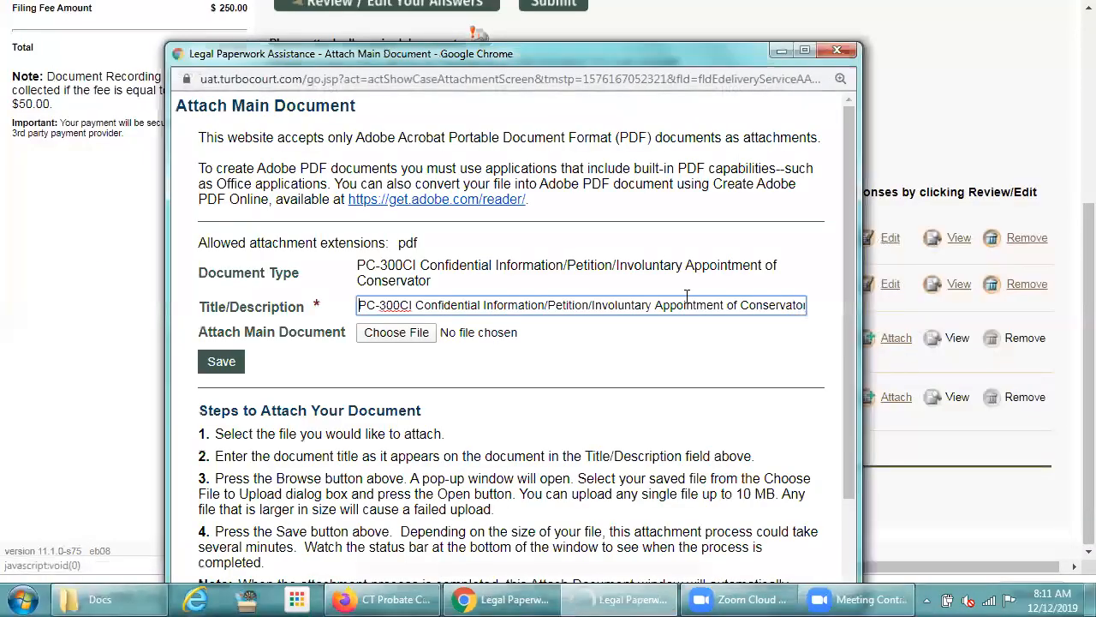
{"action": "left_click", "coordinate": [371, 333]}
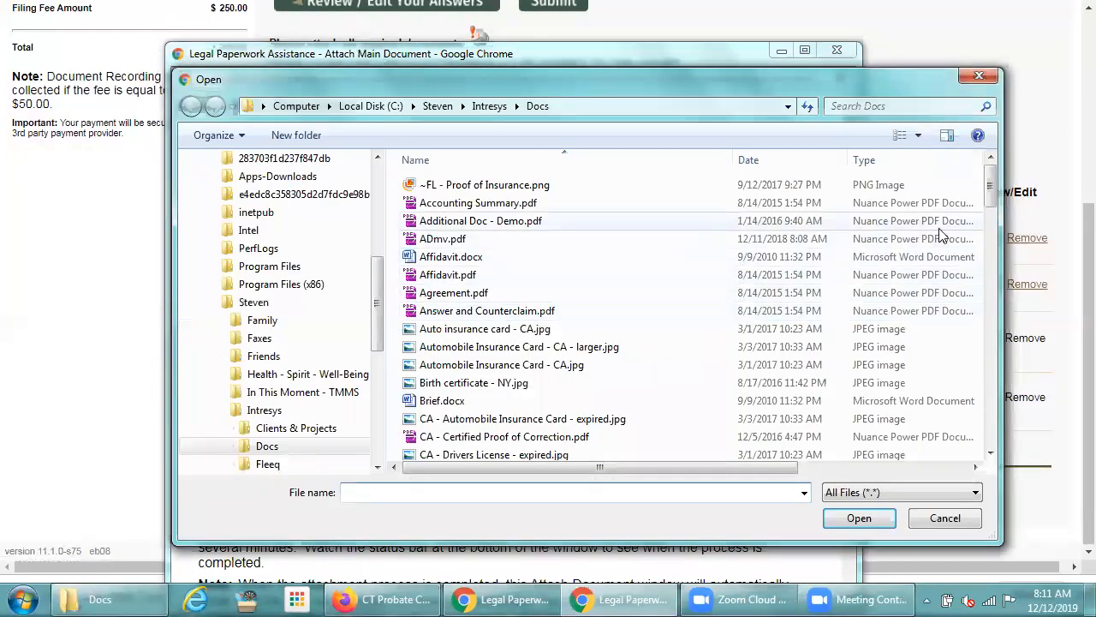
{"action": "left_click_drag", "start_coordinate": [989, 196], "coordinate": [989, 294]}
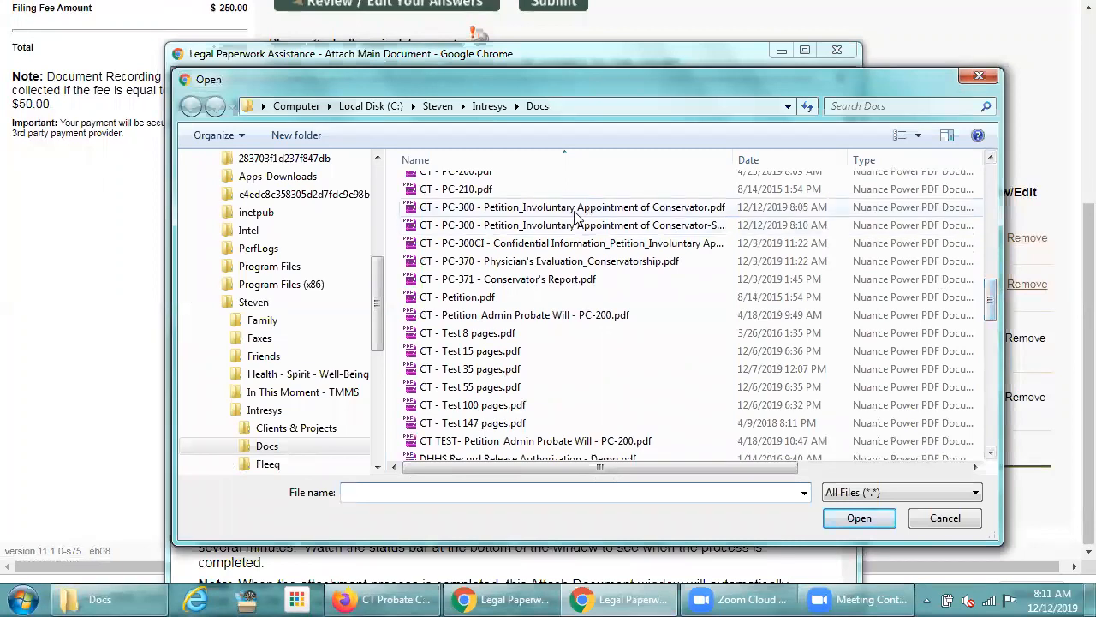
{"action": "double_click", "coordinate": [534, 244]}
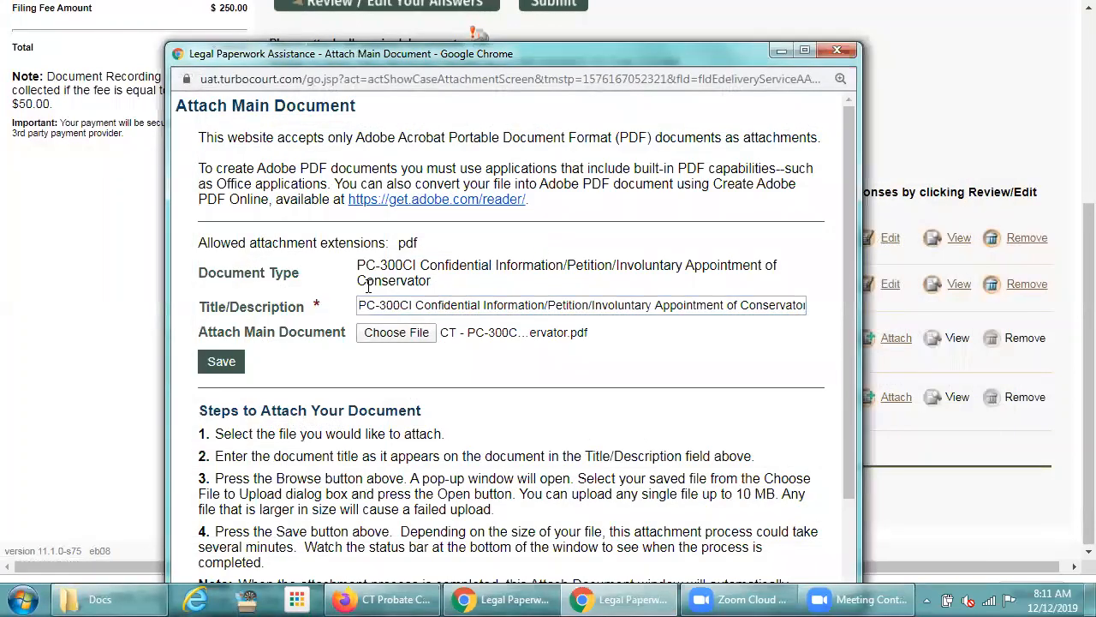
{"action": "left_click", "coordinate": [214, 360]}
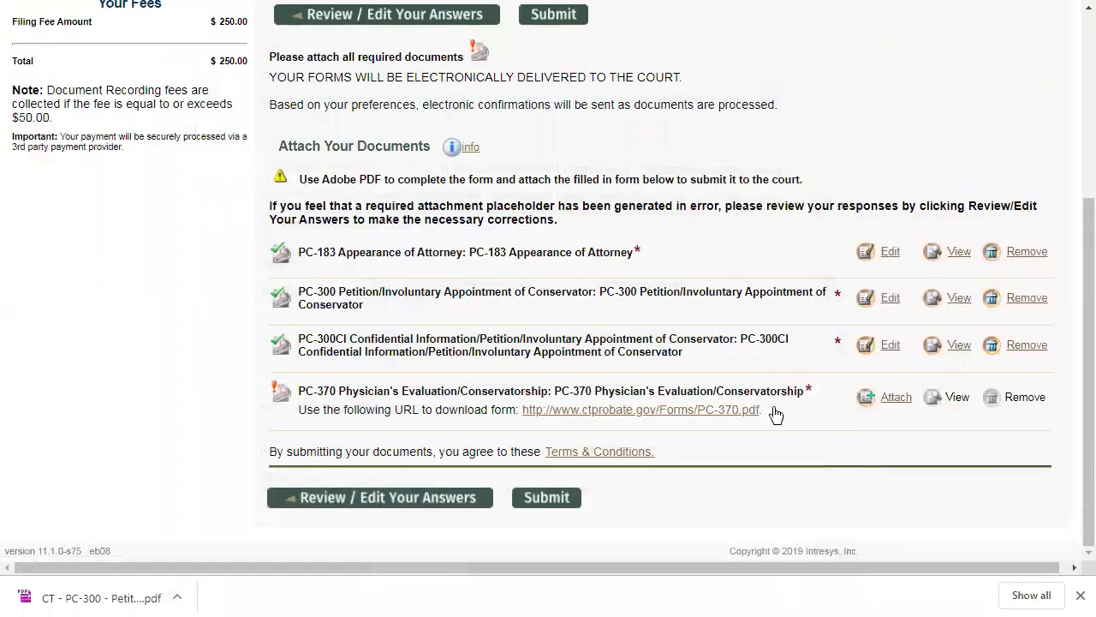
- Attach CT - PC-370 - Physician's Evaluation_Conservatorship.pdf as the PC-370 Physician's Evaluation document
{"action": "left_click", "coordinate": [895, 398]}
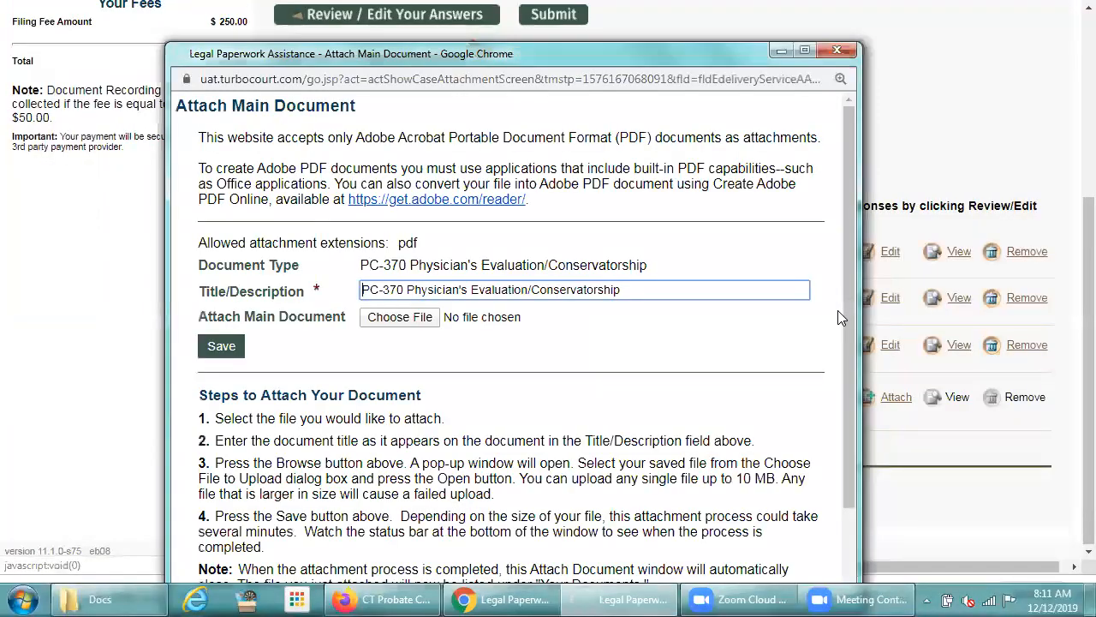
{"action": "left_click", "coordinate": [399, 315]}
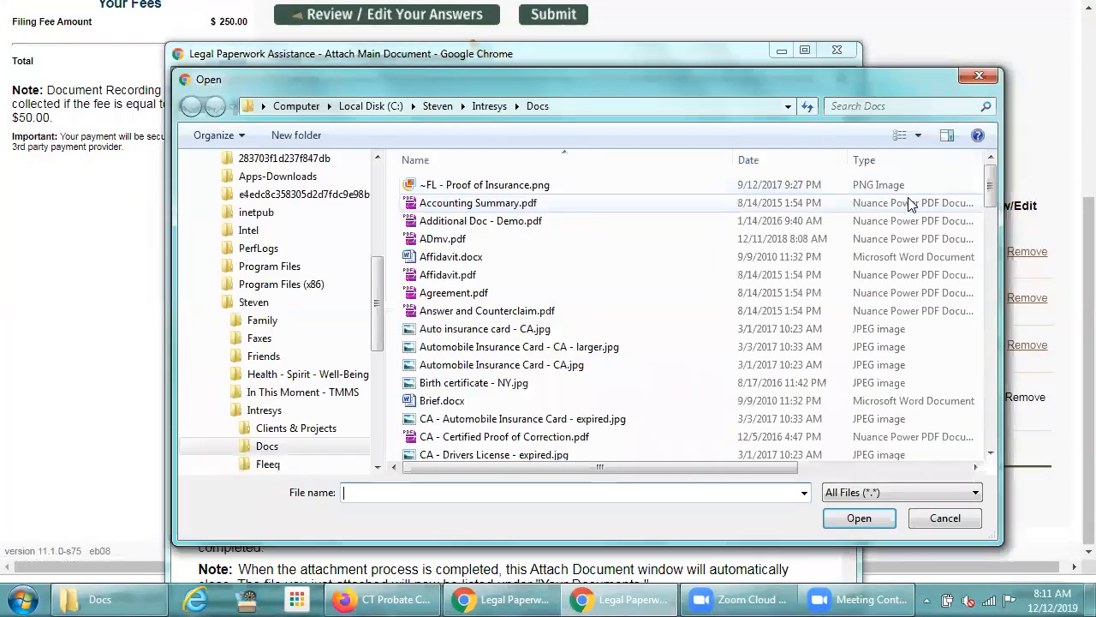
{"action": "left_click", "coordinate": [991, 236]}
{"action": "left_click_drag", "start_coordinate": [991, 235], "coordinate": [986, 292]}
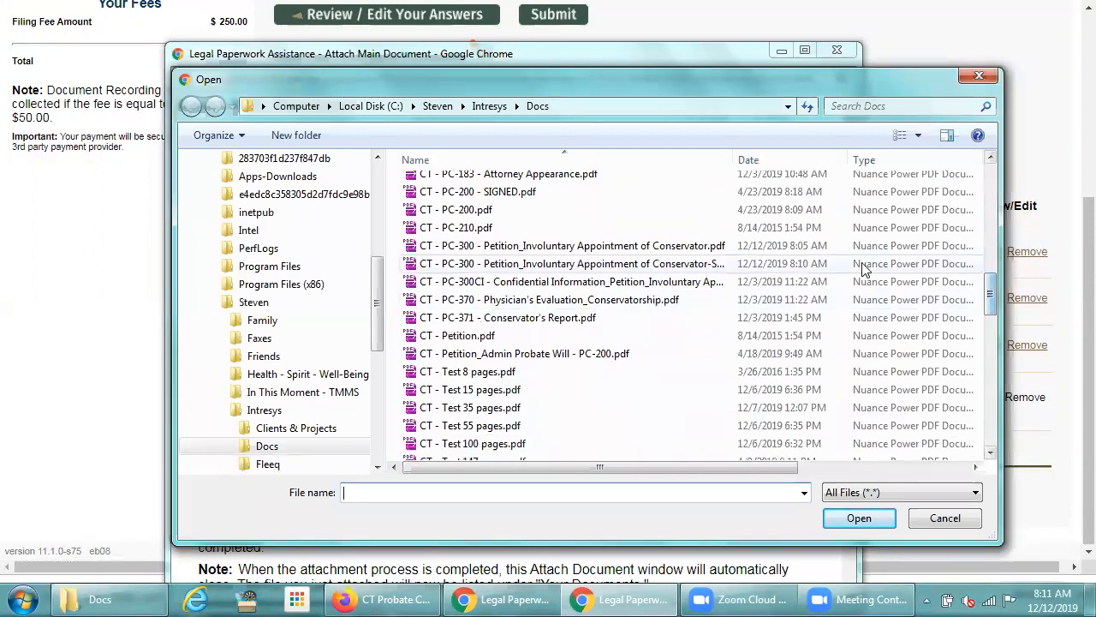
{"action": "double_click", "coordinate": [541, 302]}
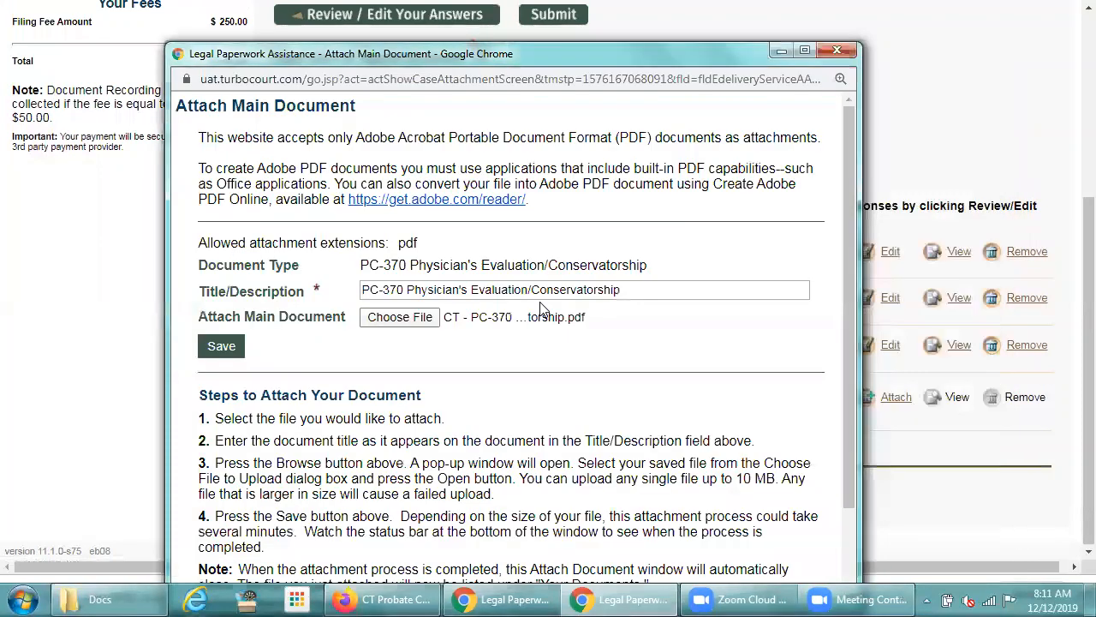
{"action": "left_click", "coordinate": [219, 346]}
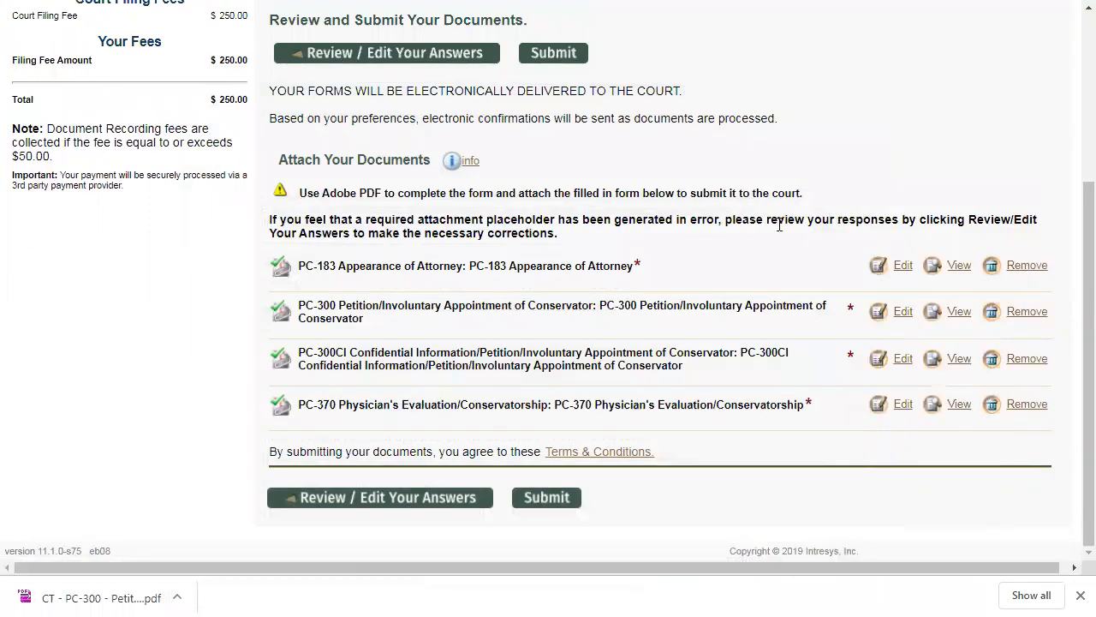
- Open the Notifications settings for the current form set
{"action": "left_click_drag", "start_coordinate": [1070, 244], "coordinate": [1070, 79]}
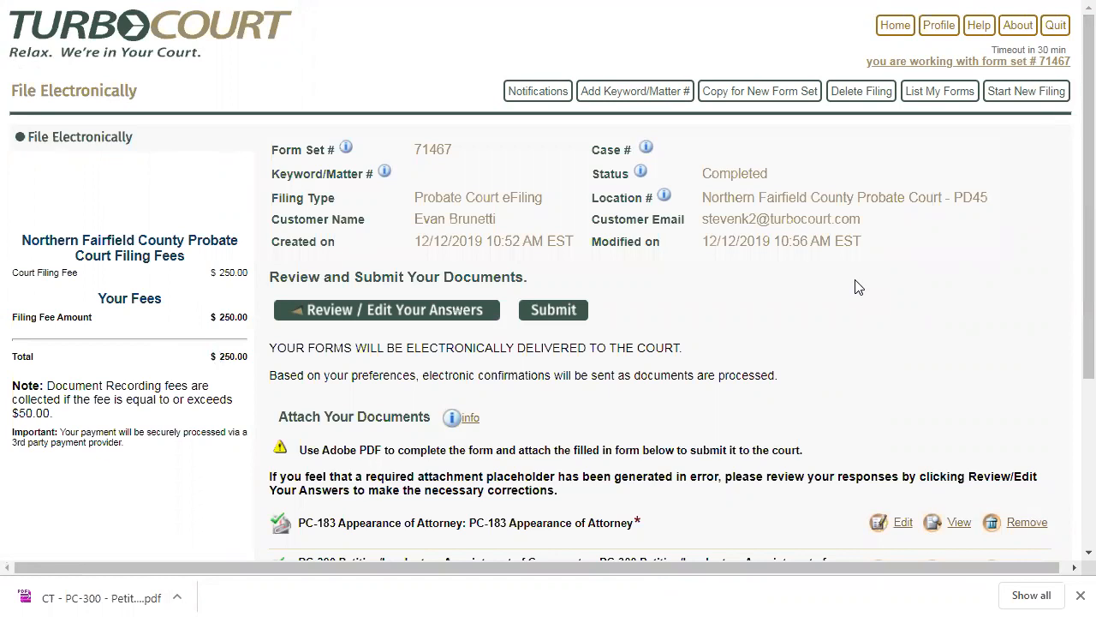
{"action": "left_click", "coordinate": [538, 93]}
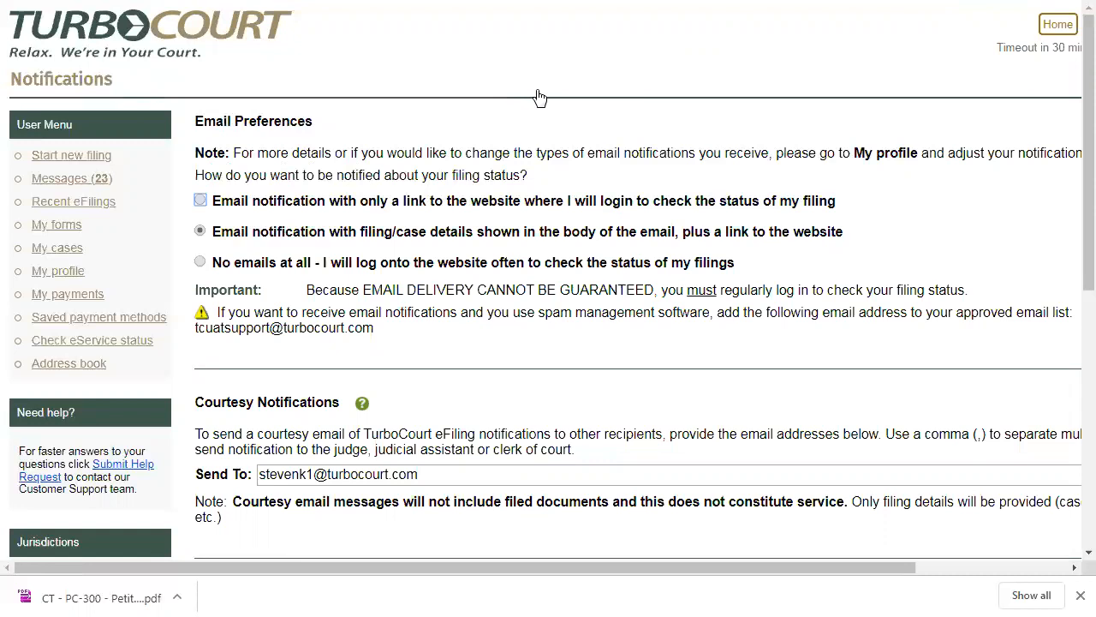
- Choose email notification with filing/case details in the body plus a link, and save the notification settings with the existing courtesy recipient
{"action": "left_click", "coordinate": [201, 263]}
{"action": "left_click", "coordinate": [200, 231]}
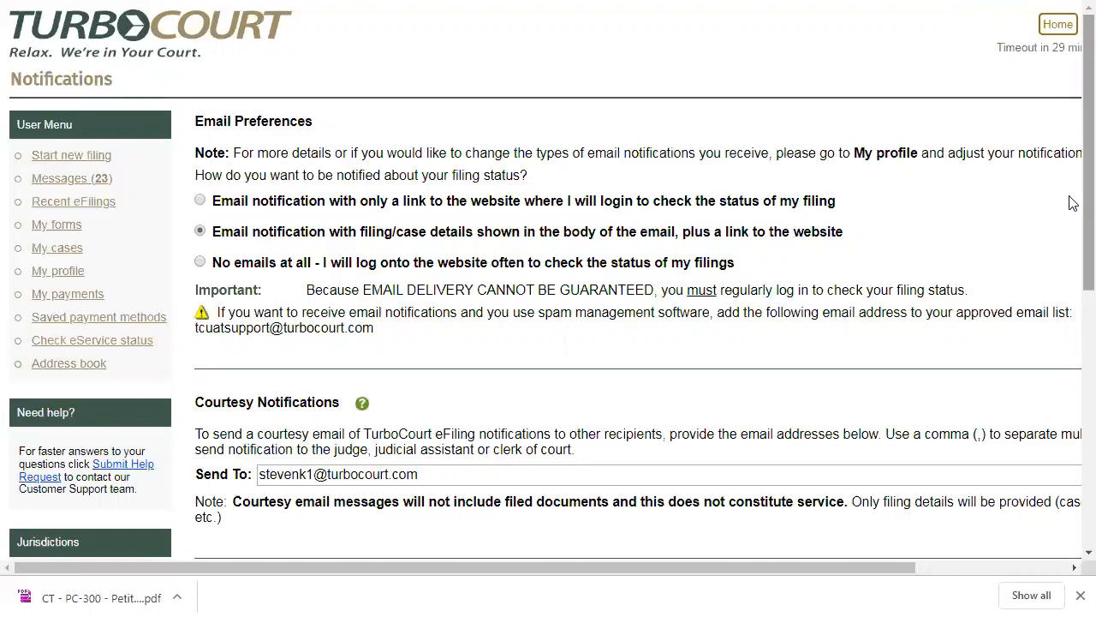
{"action": "scroll", "coordinate": [1071, 211], "scroll_direction": "down", "scroll_amount": 2}
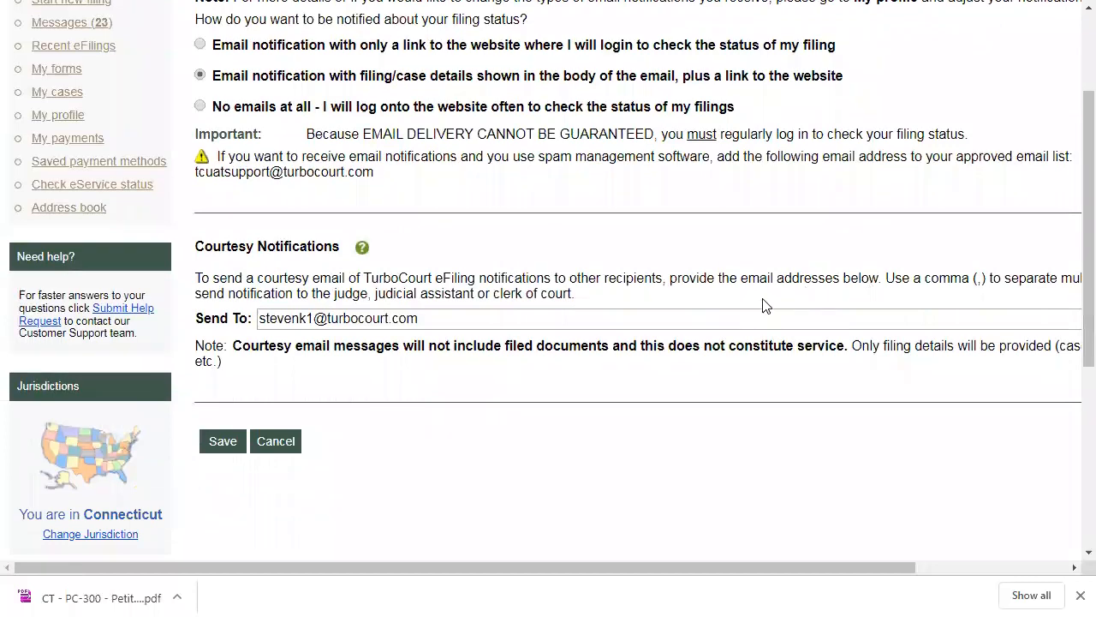
{"action": "left_click", "coordinate": [440, 318]}
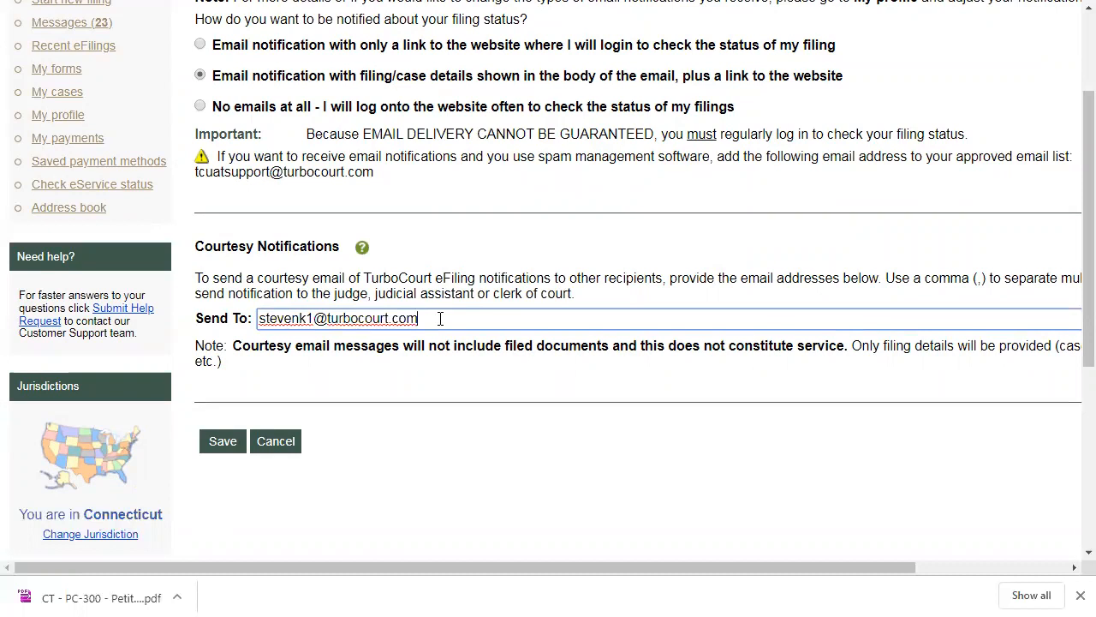
{"action": "left_click", "coordinate": [216, 443]}
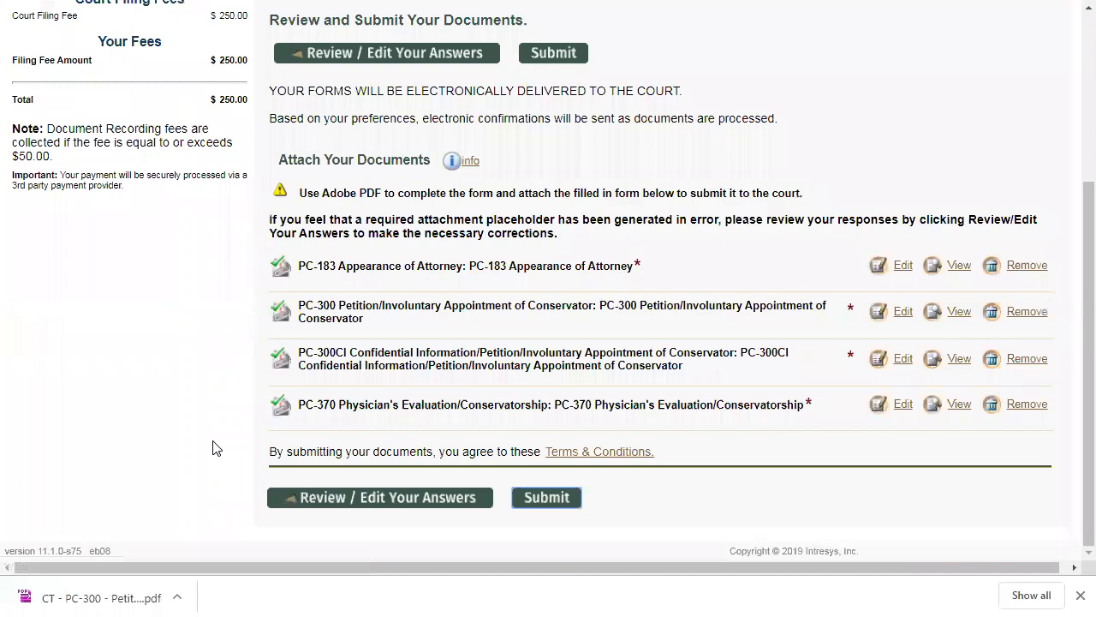
- Add the keyword/matter text "A-23456 more words $%@#$#" to the form set
{"action": "scroll", "coordinate": [216, 447], "scroll_direction": "up", "scroll_amount": 3}
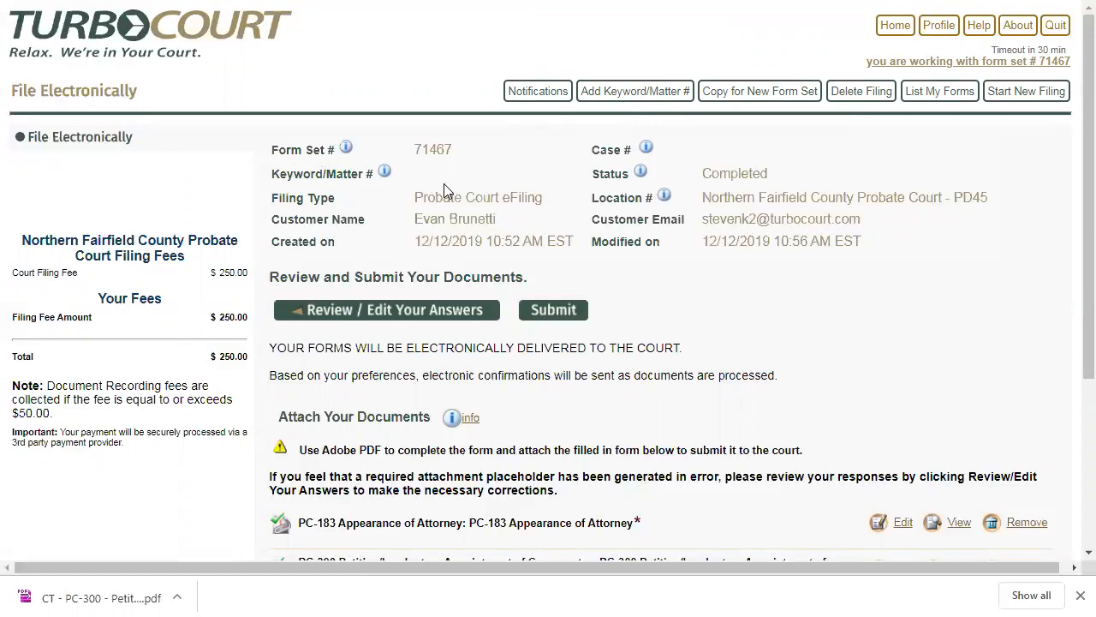
{"action": "left_click", "coordinate": [620, 93]}
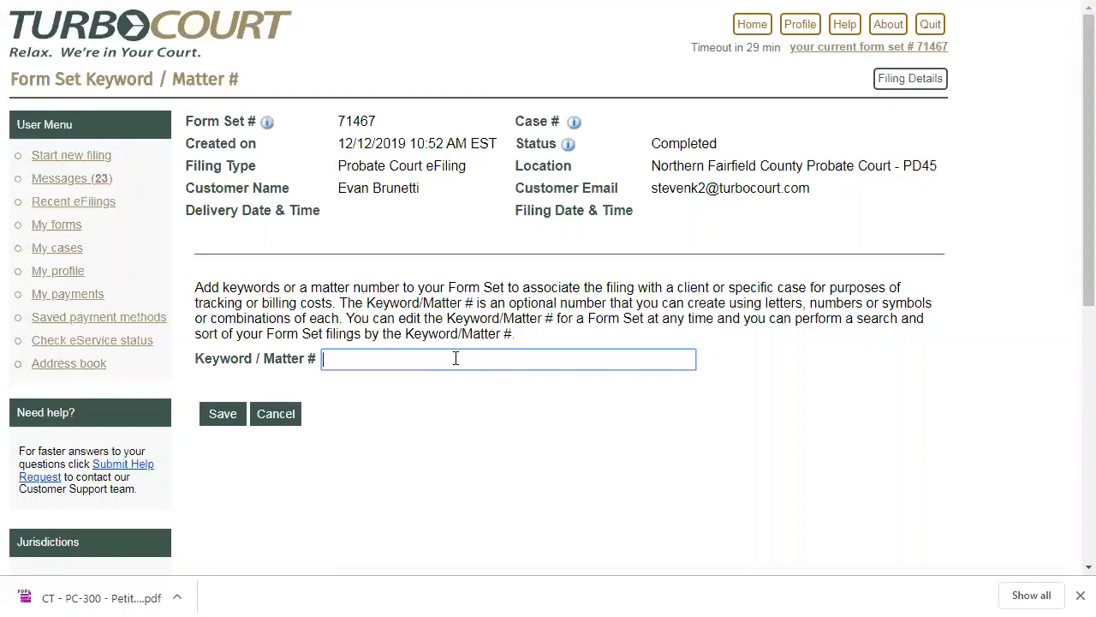
{"action": "type", "text": "A-23456 more words"}
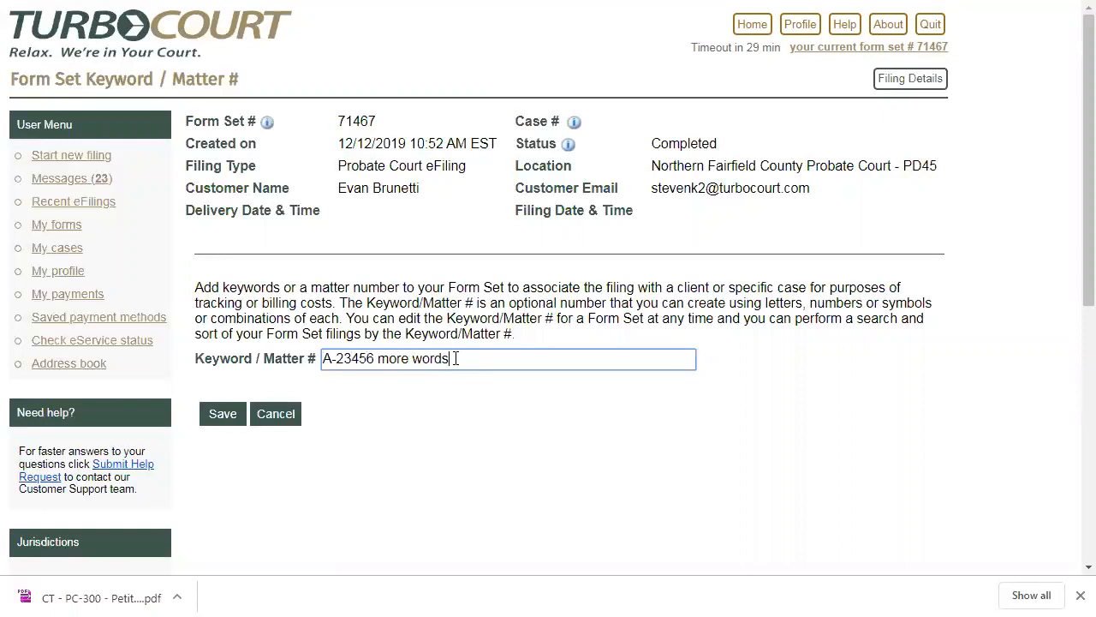
{"action": "type", "text": " $%@#$#"}
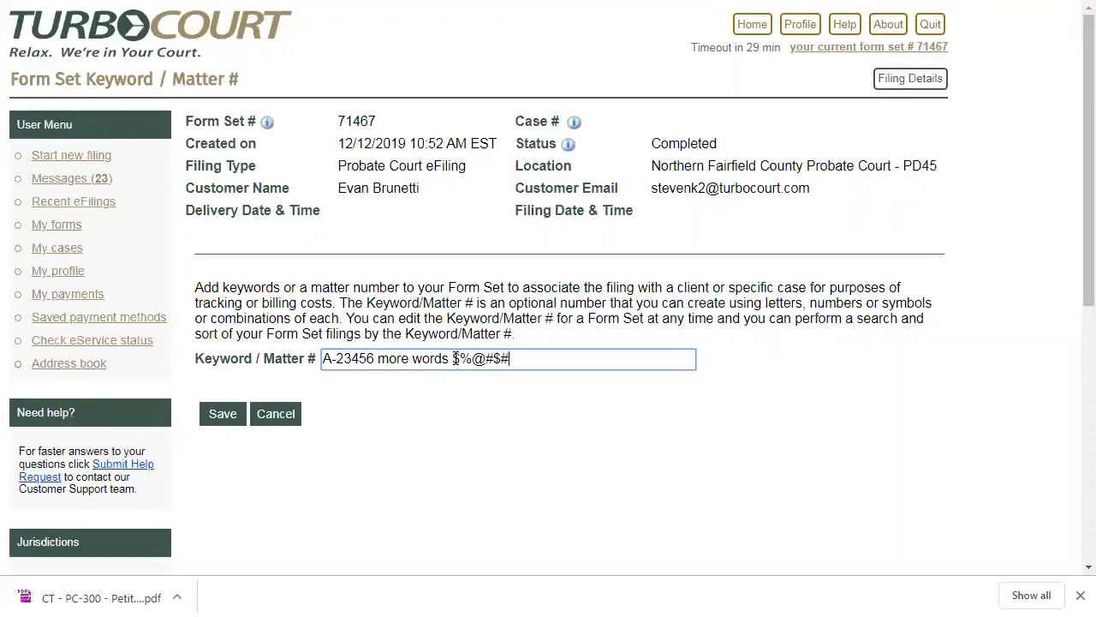
- Shorten the form set's keyword/matter entry to A-23456 and save it
{"action": "key", "text": "ctrl+shift+Left"}
{"action": "key", "text": "ctrl+shift+Left"}
{"action": "key", "text": "ctrl+shift+Left"}
{"action": "key", "text": "ctrl+shift+Left"}
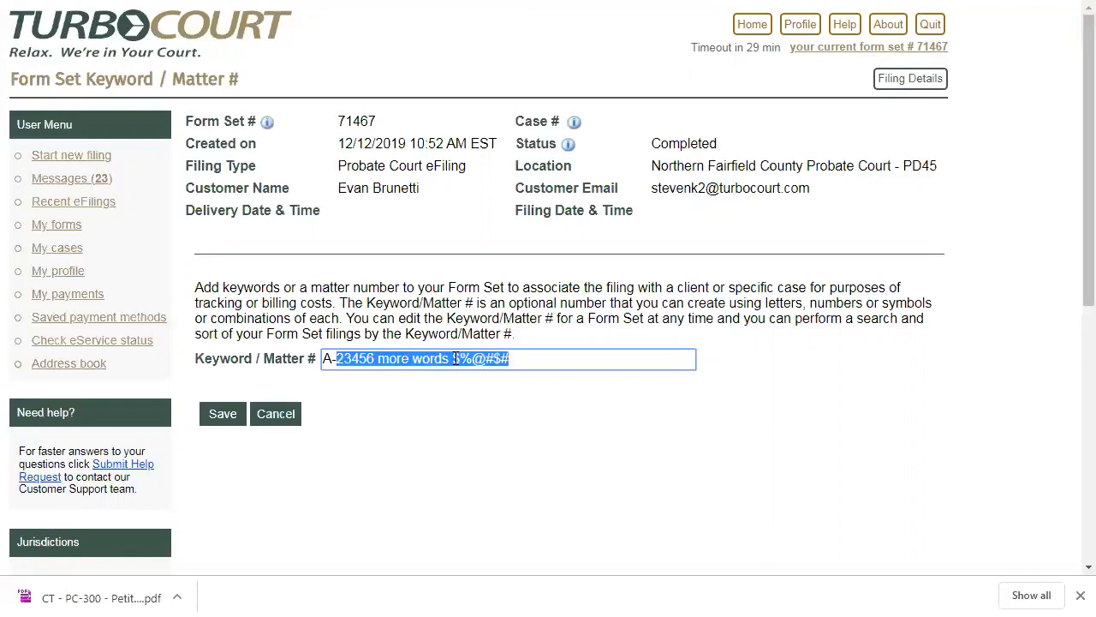
{"action": "key", "text": "ctrl+shift+Right"}
{"action": "key", "text": "BackSpace"}
{"action": "key", "text": "BackSpace"}
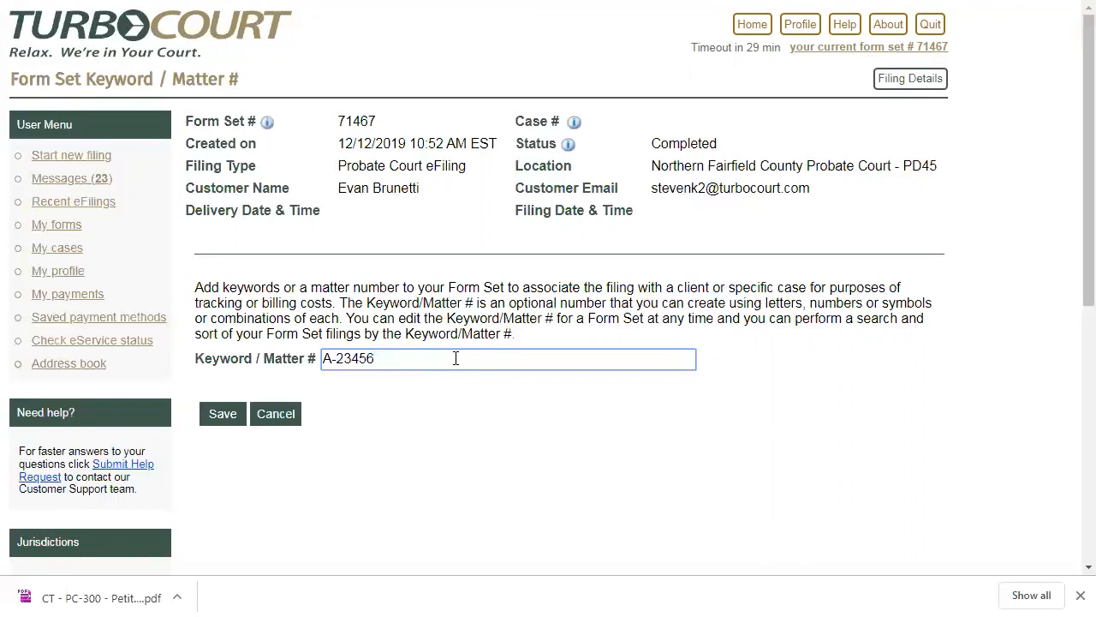
{"action": "left_click", "coordinate": [216, 411]}
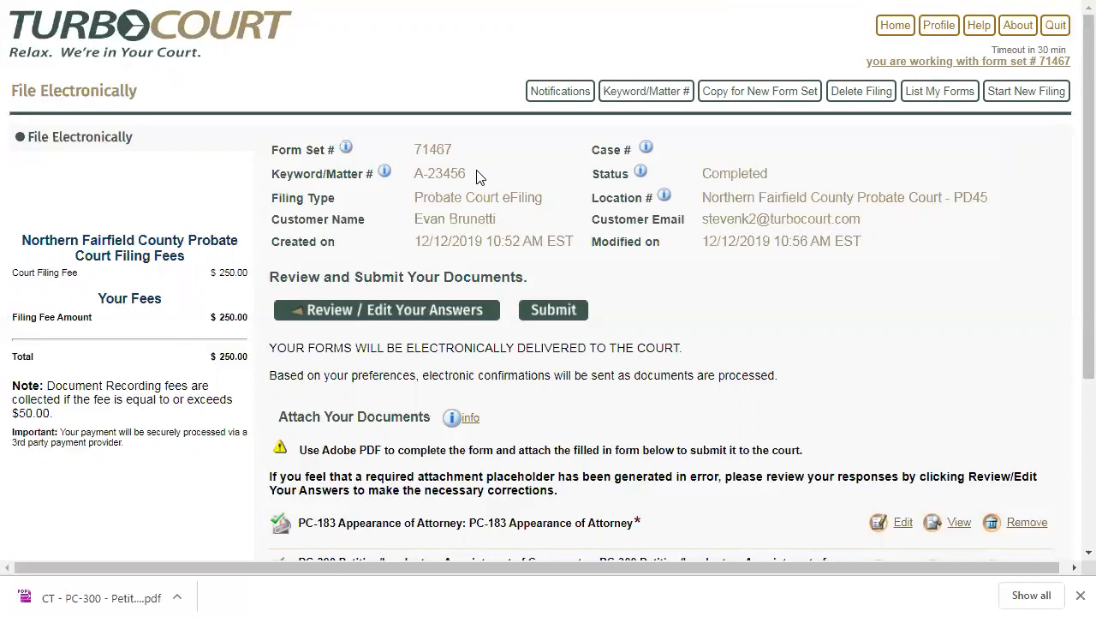
- Submit the form set to reach the payment form and correct the billing e-mail address
{"action": "left_click", "coordinate": [554, 311]}
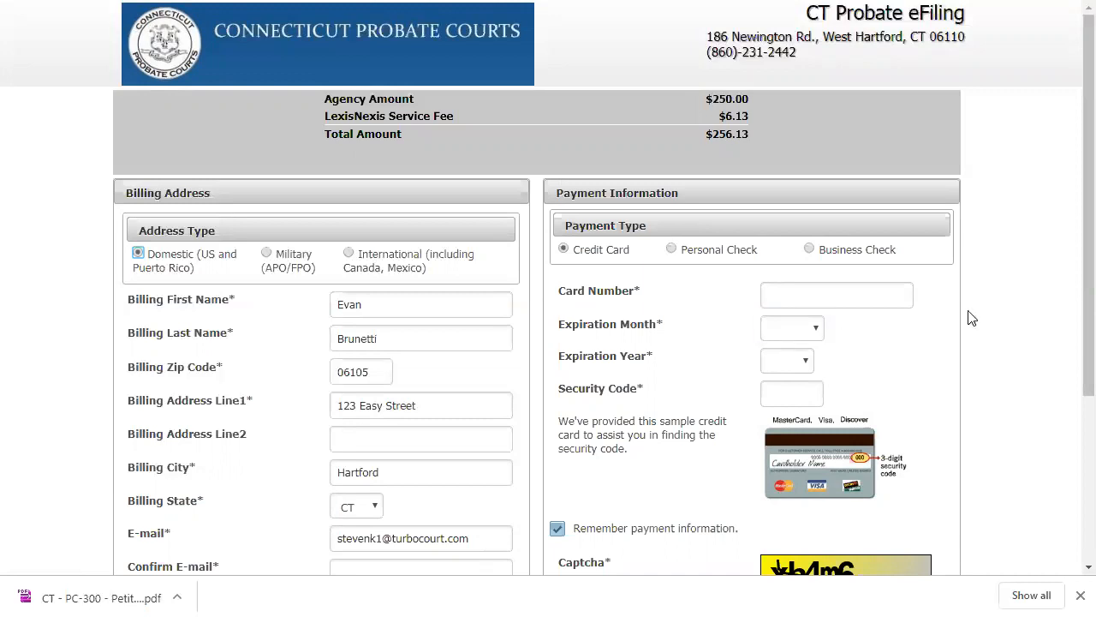
{"action": "scroll", "coordinate": [1070, 338], "scroll_direction": "down", "scroll_amount": 2}
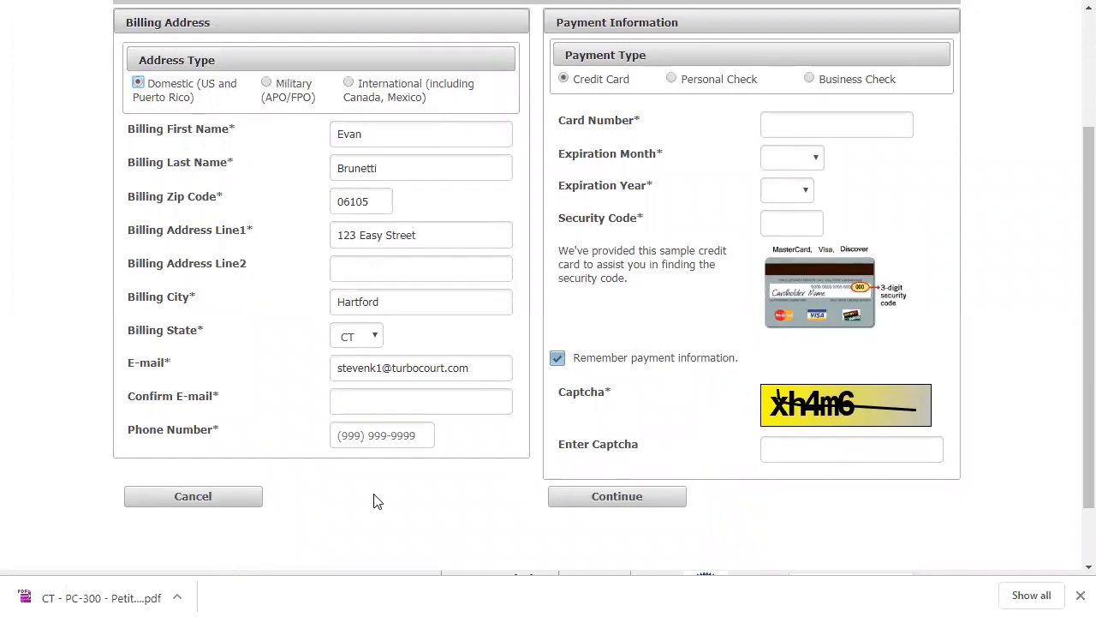
{"action": "left_click", "coordinate": [384, 372]}
{"action": "key", "text": "BackSpace"}
{"action": "type", "text": "2"}
- Fill in the confirmation e-mail and the phone number in the billing details
{"action": "left_click", "coordinate": [378, 402]}
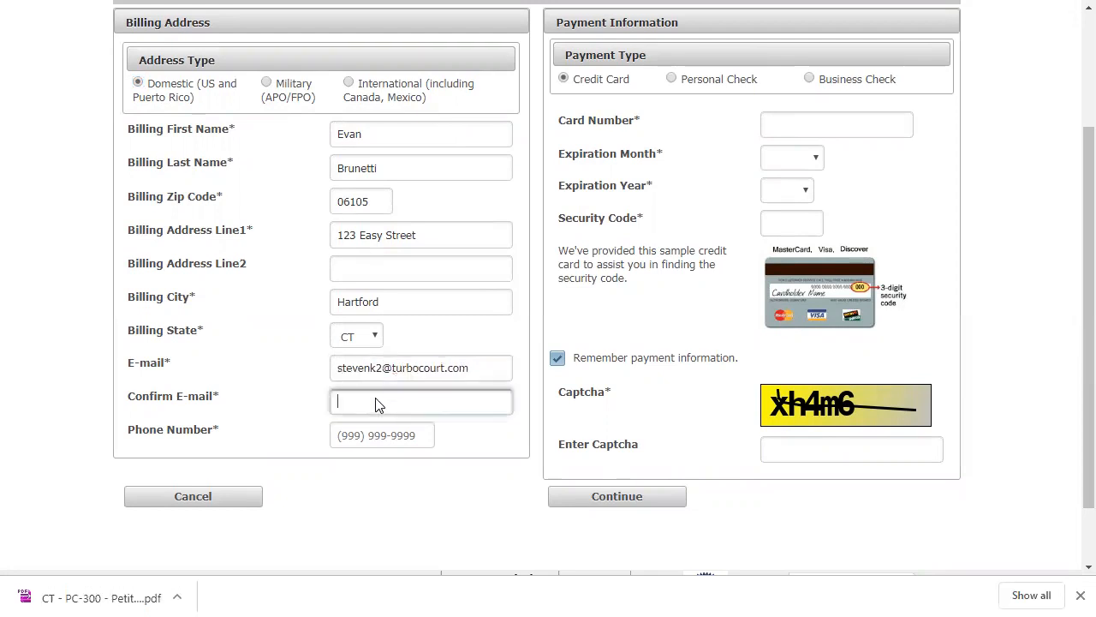
{"action": "key", "text": "Tab"}
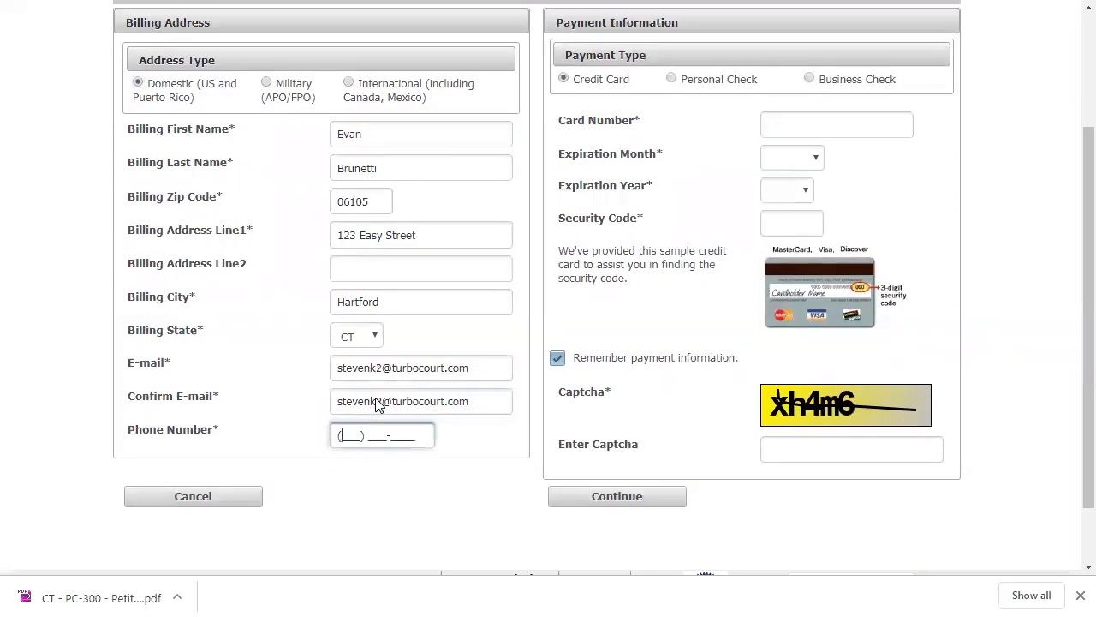
{"action": "type", "text": "800) 555-1212"}
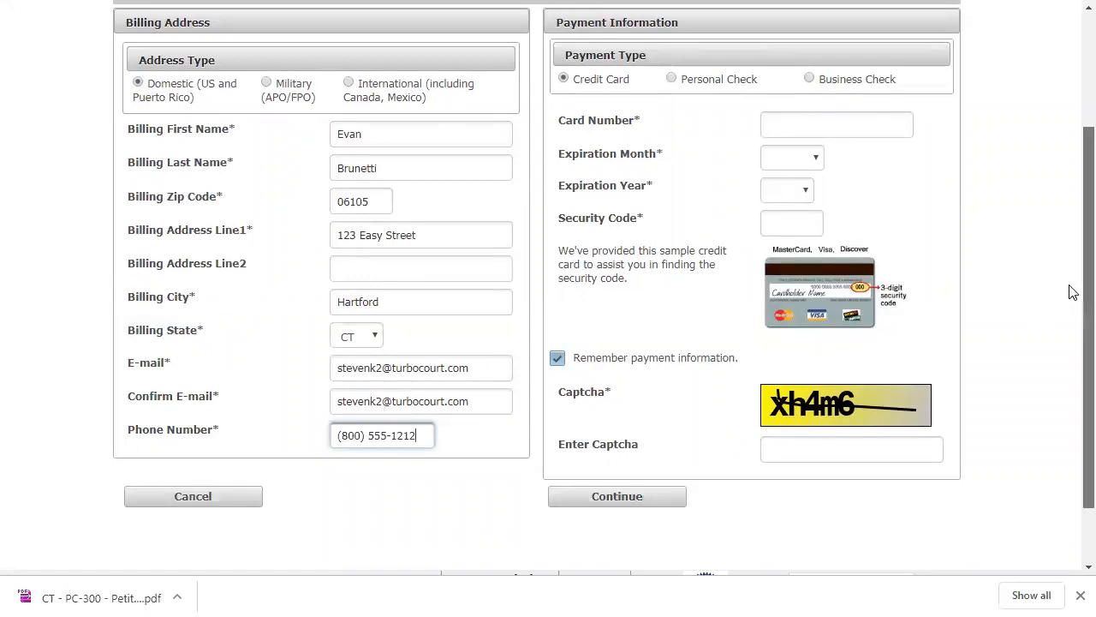
- Switch the payment type to Business Check and back to Credit Card
{"action": "left_click_drag", "start_coordinate": [1071, 291], "coordinate": [1072, 245]}
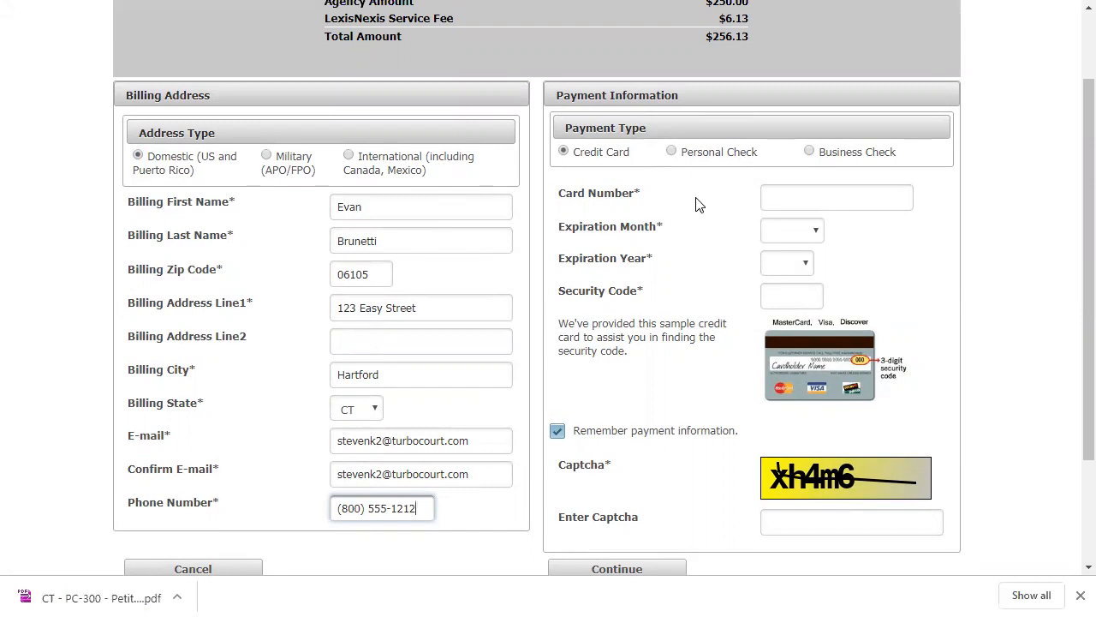
{"action": "left_click", "coordinate": [808, 153]}
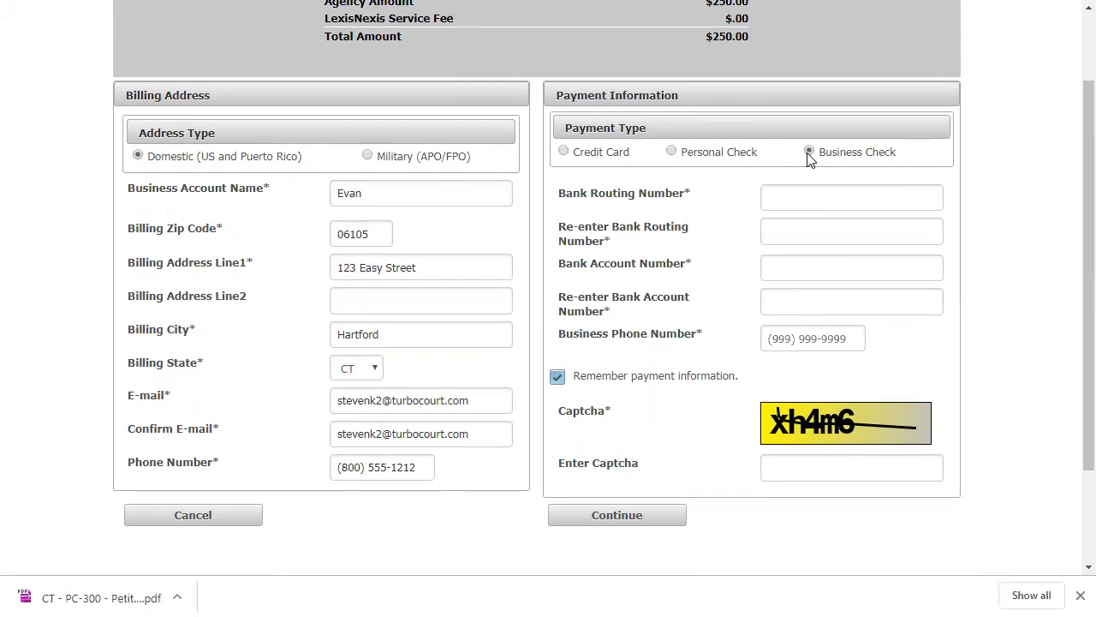
{"action": "left_click", "coordinate": [564, 153]}
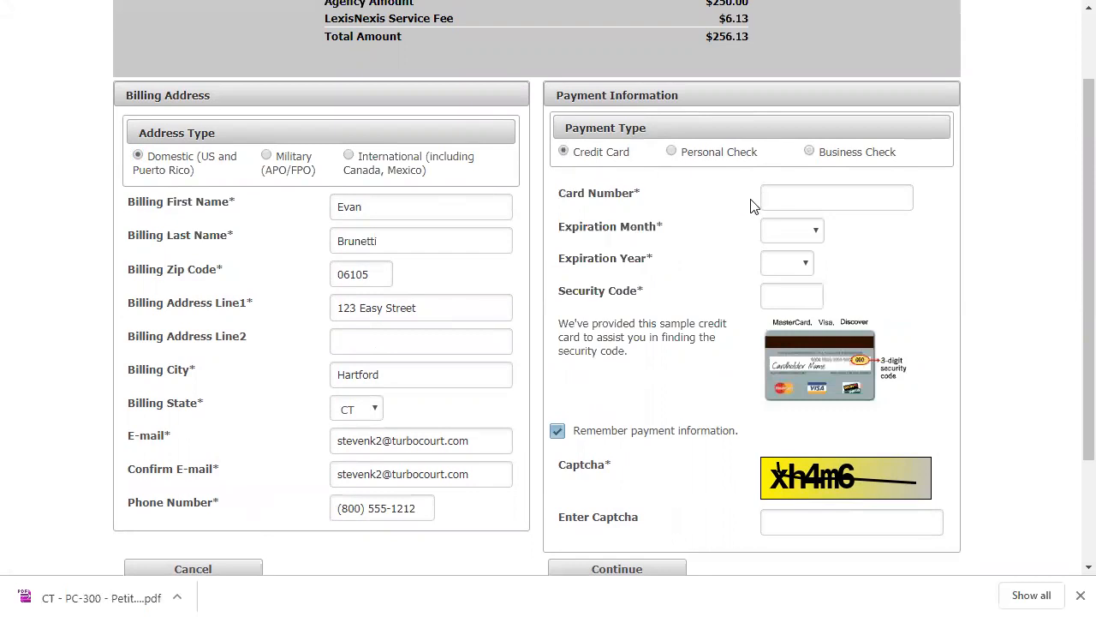
- Enter the credit card number and remove the spaces from it
{"action": "left_click", "coordinate": [814, 206]}
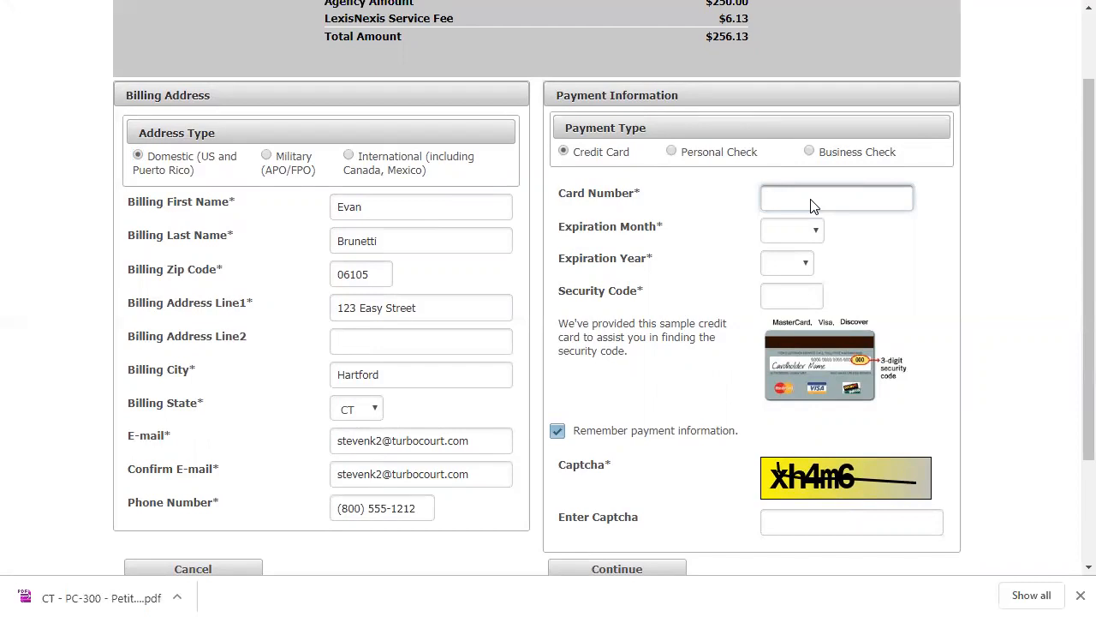
{"action": "key", "text": "Tab"}
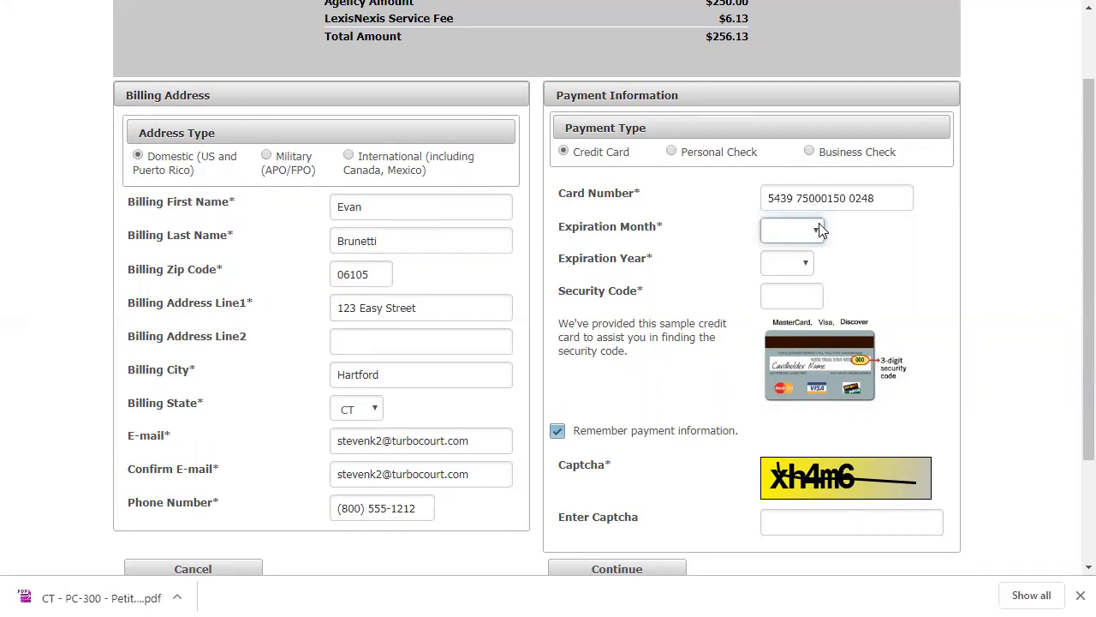
{"action": "left_click", "coordinate": [817, 203]}
{"action": "key", "text": "Left"}
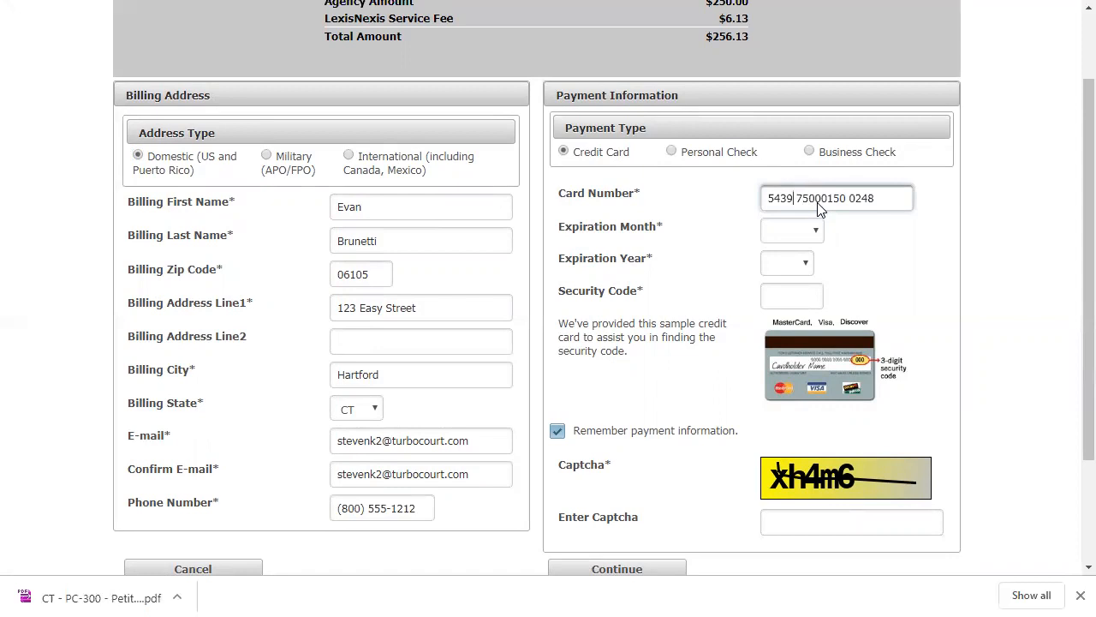
{"action": "key", "text": "Delete"}
{"action": "key", "text": "Right"}
{"action": "key", "text": "Right"}
{"action": "key", "text": "Right"}
{"action": "key", "text": "Delete"}
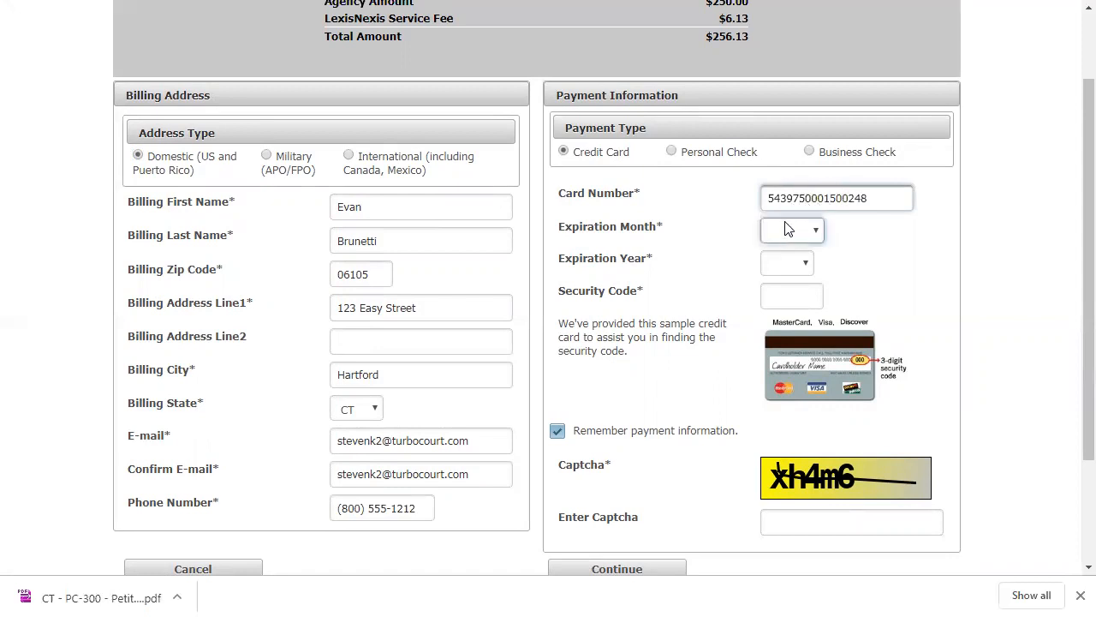
- Set the card's expiration to Sep 2021 and enter its security code
{"action": "left_click", "coordinate": [812, 232]}
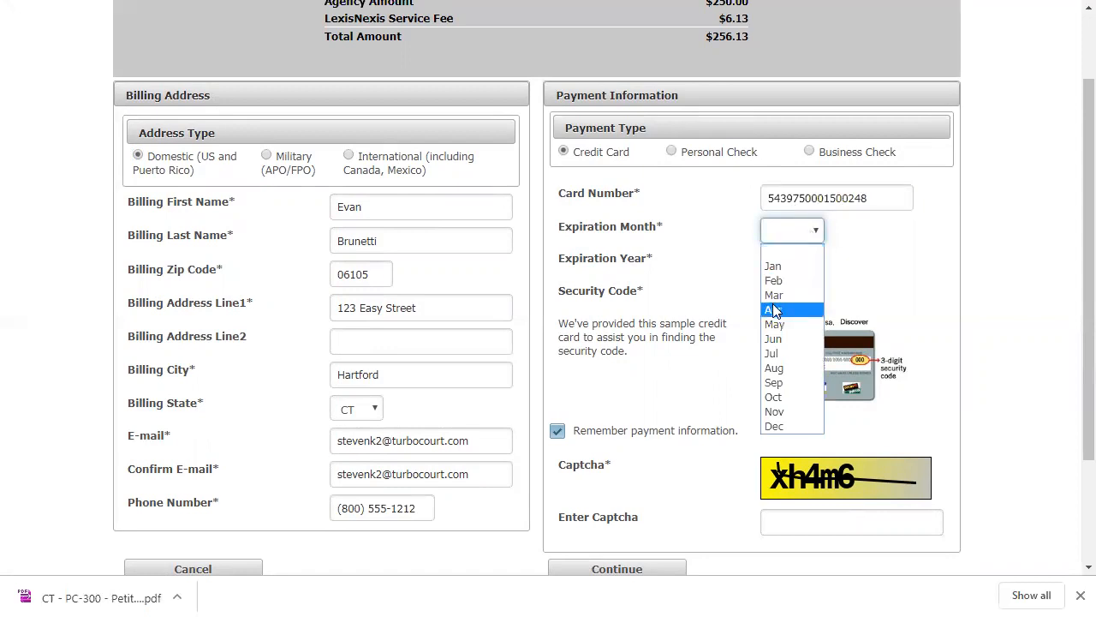
{"action": "left_click", "coordinate": [770, 382]}
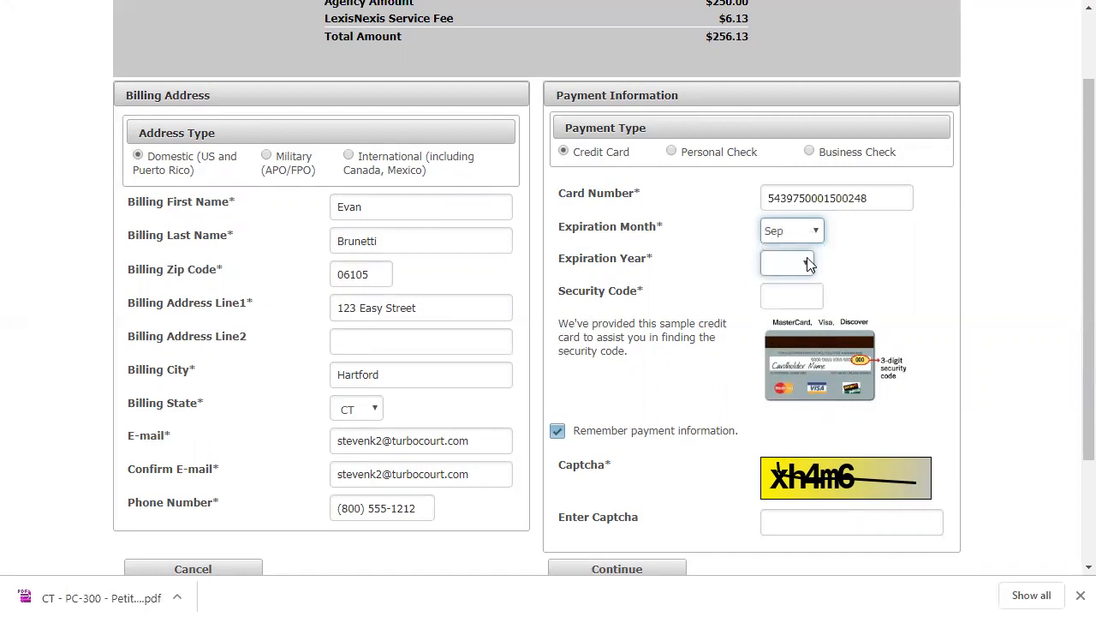
{"action": "left_click", "coordinate": [796, 266]}
{"action": "left_click", "coordinate": [777, 327]}
{"action": "left_click", "coordinate": [777, 295]}
{"action": "type", "text": "123"}
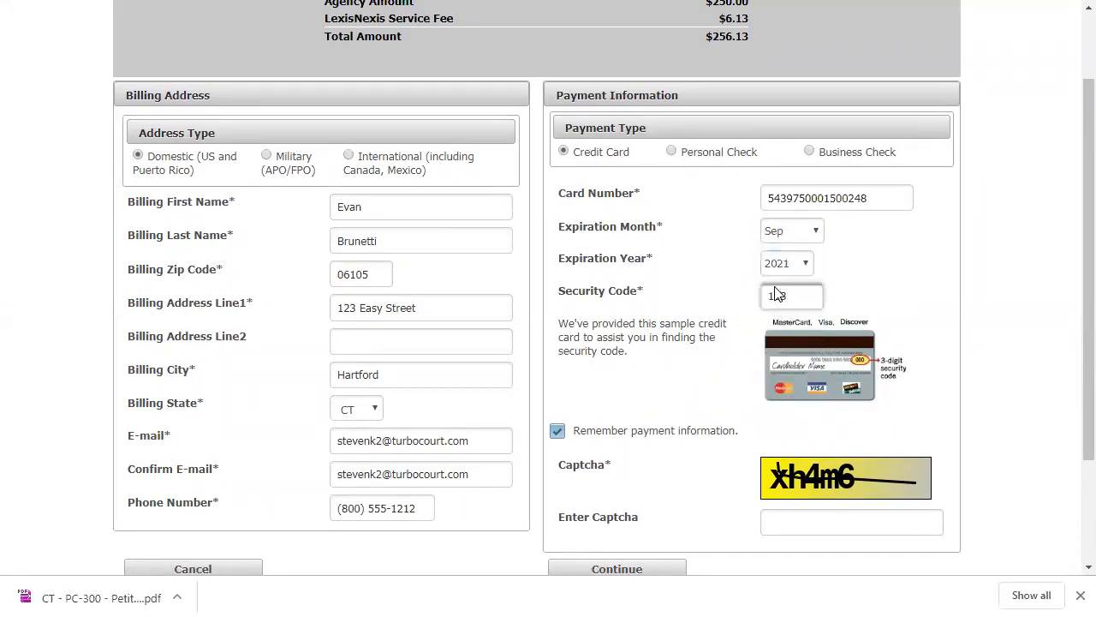
{"action": "left_click", "coordinate": [939, 297]}
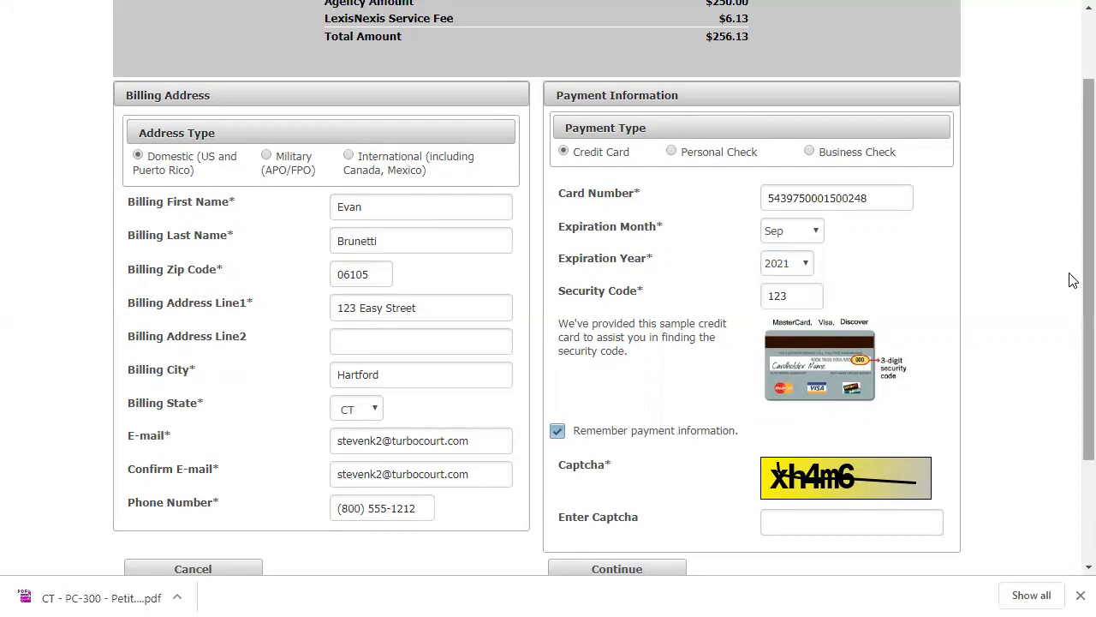
- Turn off remembering the payment information and enter the captcha code to continue to payment authorization
{"action": "scroll", "coordinate": [1073, 280], "scroll_direction": "down", "scroll_amount": 2}
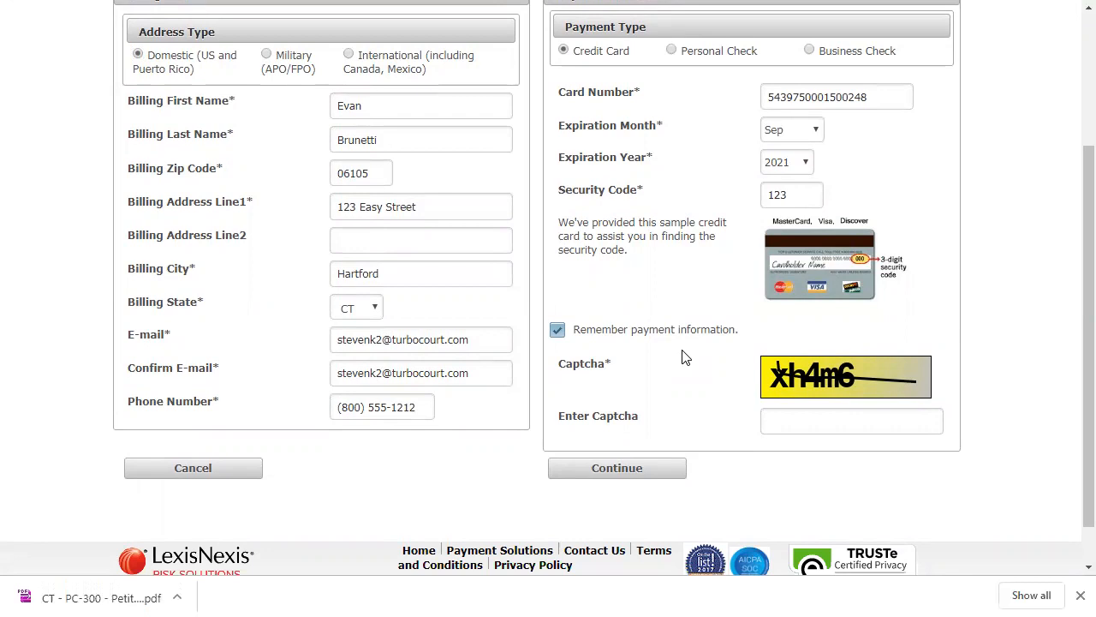
{"action": "left_click", "coordinate": [557, 332]}
{"action": "left_click", "coordinate": [803, 432]}
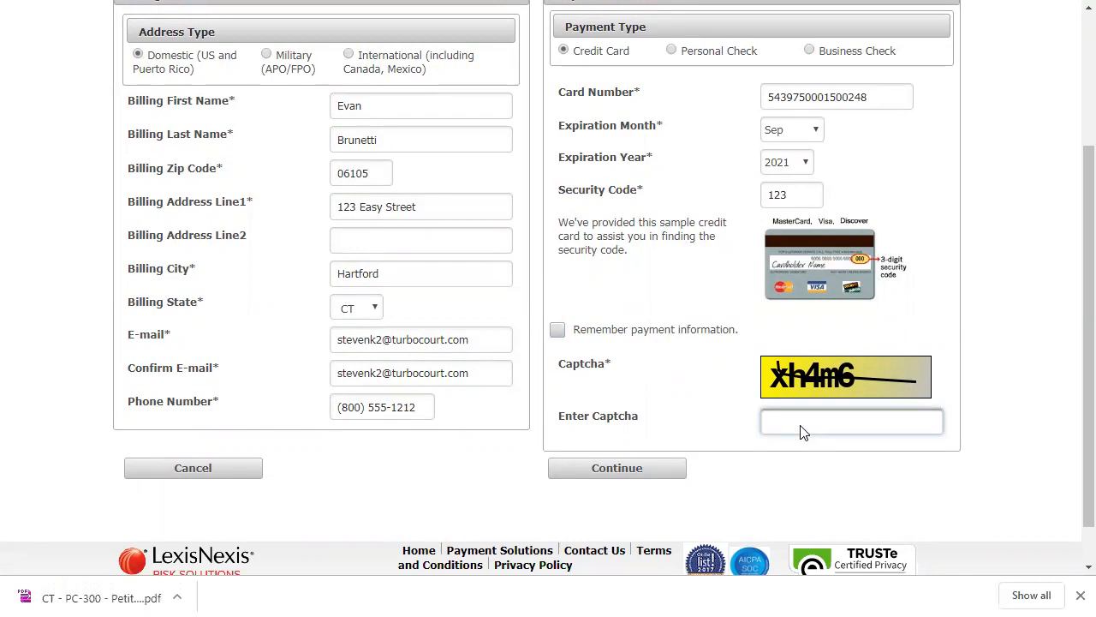
{"action": "type", "text": "xh4m6"}
{"action": "left_click", "coordinate": [623, 471]}
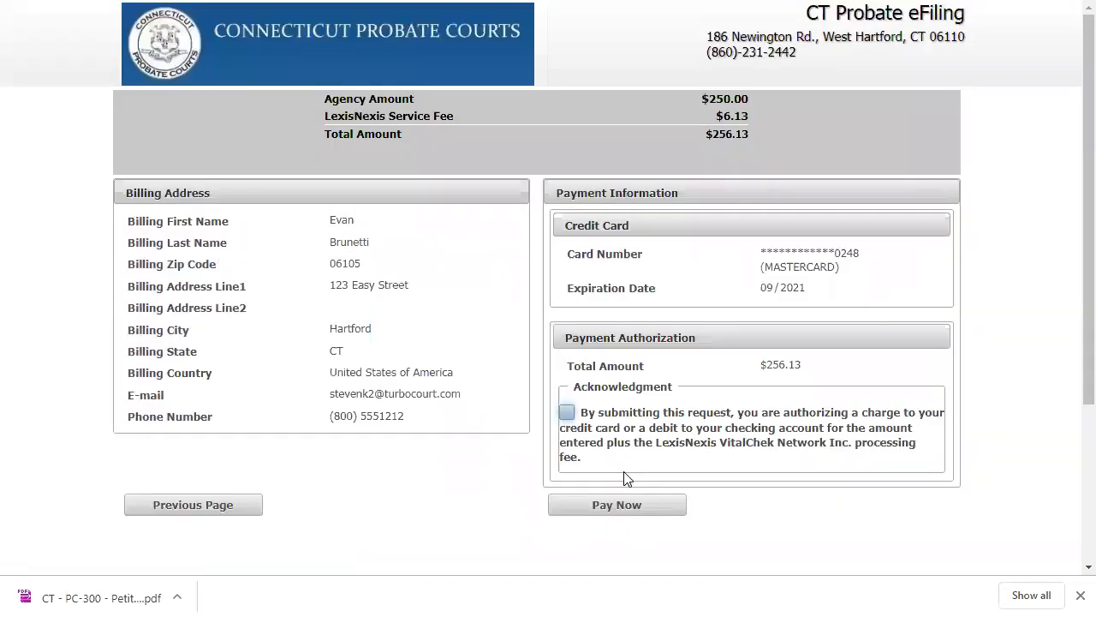
- Acknowledge the charge authorization and pay the filing fee, returning to the TurboCourt website from the receipt
{"action": "left_click", "coordinate": [567, 412]}
{"action": "left_click", "coordinate": [611, 505]}
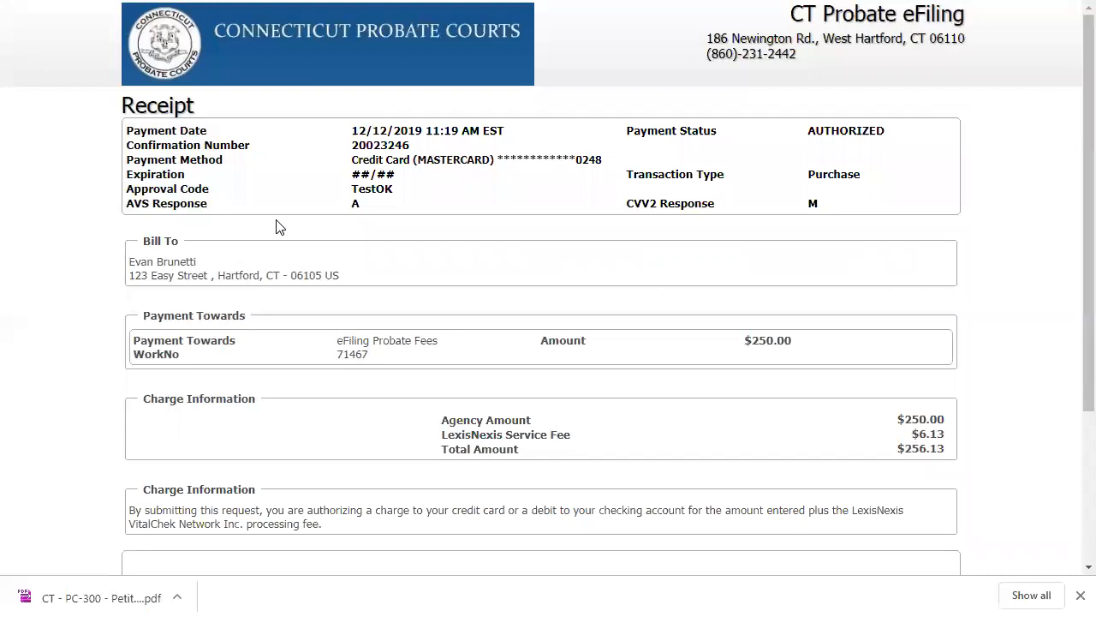
{"action": "scroll", "coordinate": [275, 226], "scroll_direction": "down", "scroll_amount": 2}
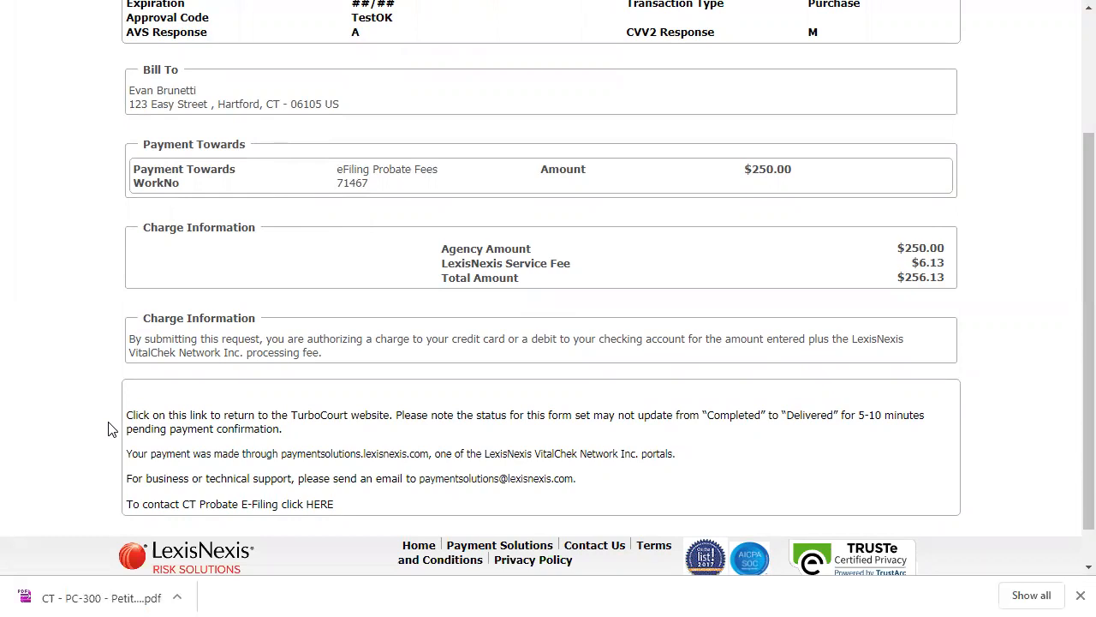
{"action": "left_click", "coordinate": [182, 421]}
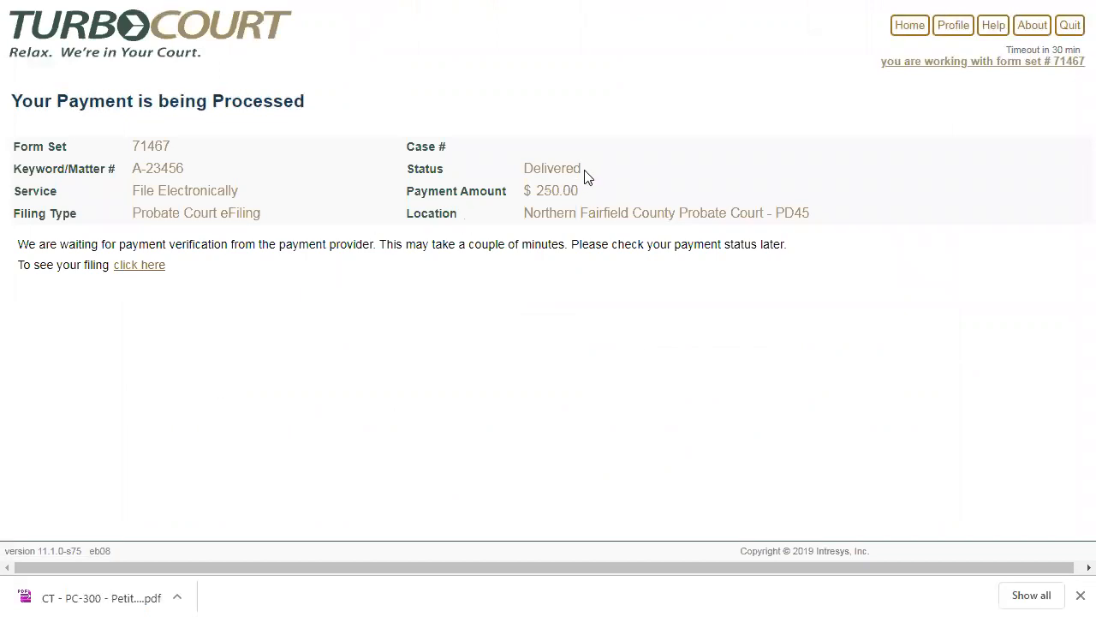
- Check the filing's status on the payment processing page and open its filing details
{"action": "left_click_drag", "start_coordinate": [542, 170], "coordinate": [524, 169]}
{"action": "left_click", "coordinate": [492, 166]}
{"action": "left_click", "coordinate": [129, 268]}
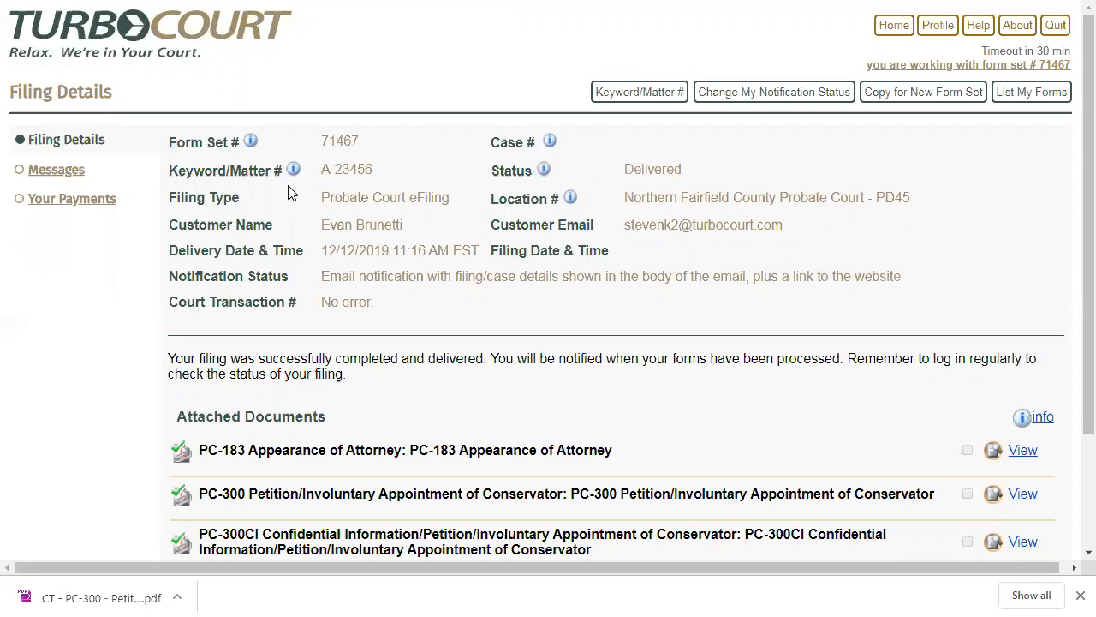
- Open the submission message from the Northern Fairfield County Probate Court in the filing's messages and mark it as read
{"action": "left_click", "coordinate": [48, 172]}
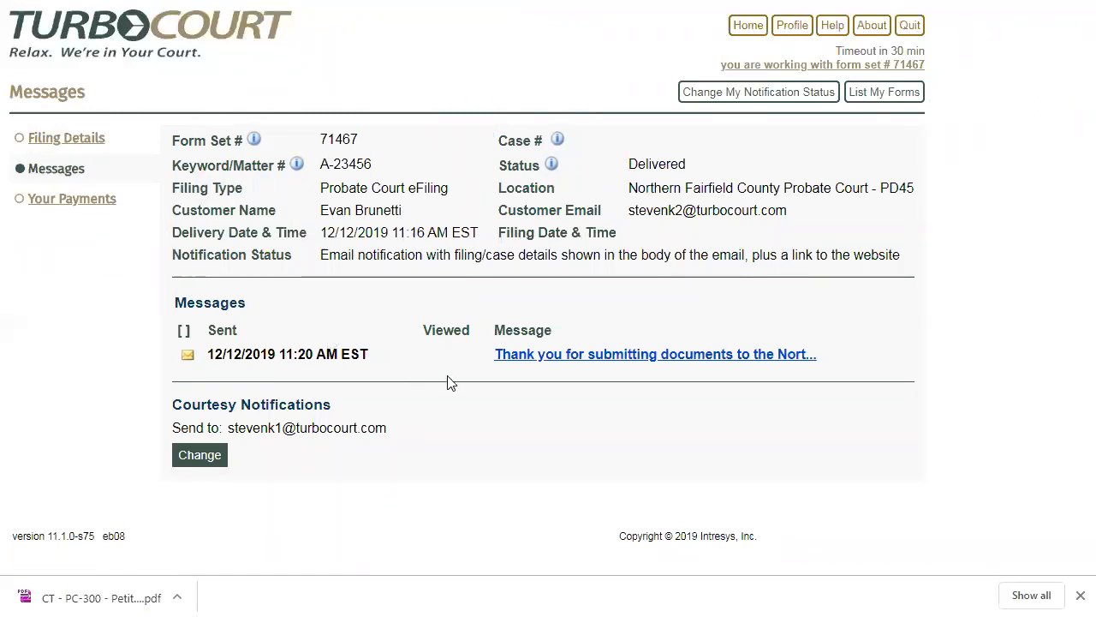
{"action": "left_click", "coordinate": [546, 358]}
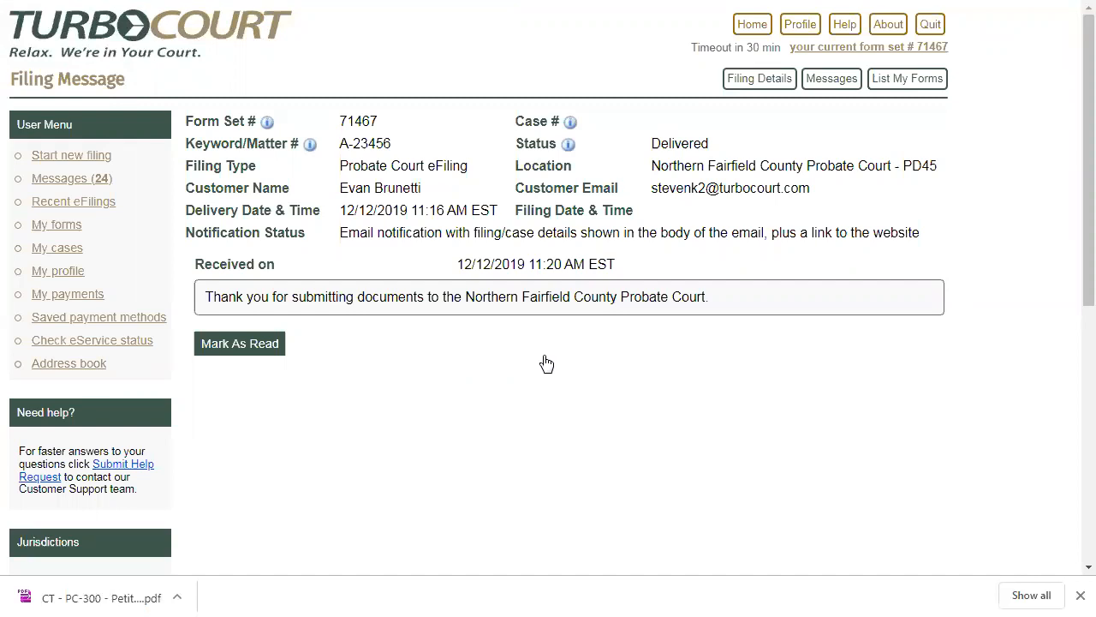
{"action": "left_click", "coordinate": [224, 350]}
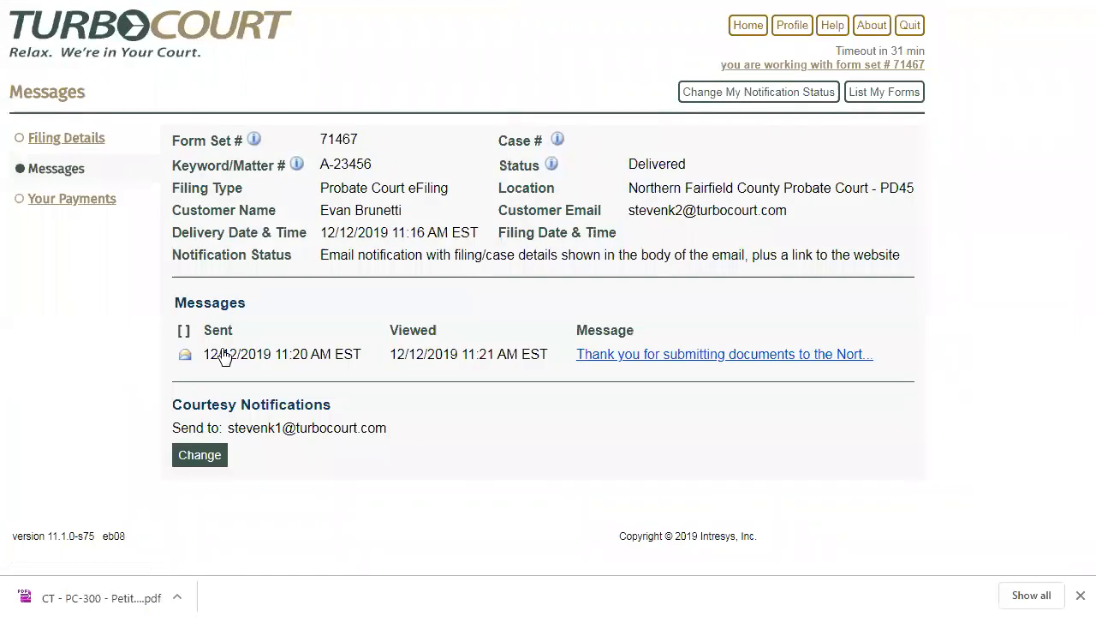
- Review the filing's payment record and its payment details, closing them and returning to the filing details
{"action": "left_click", "coordinate": [67, 199]}
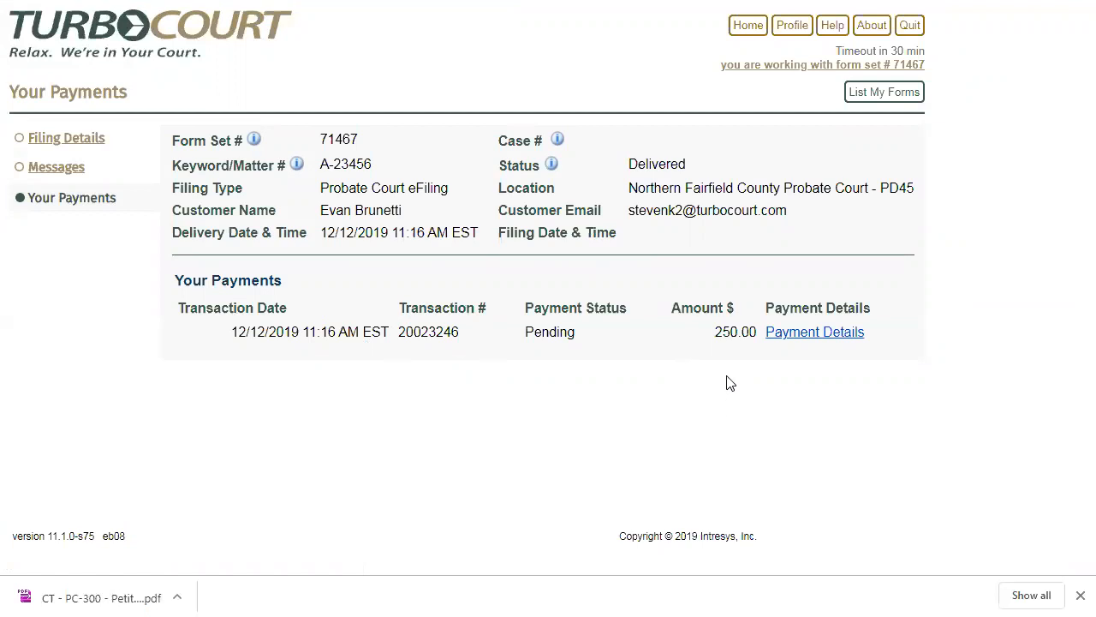
{"action": "left_click", "coordinate": [797, 334]}
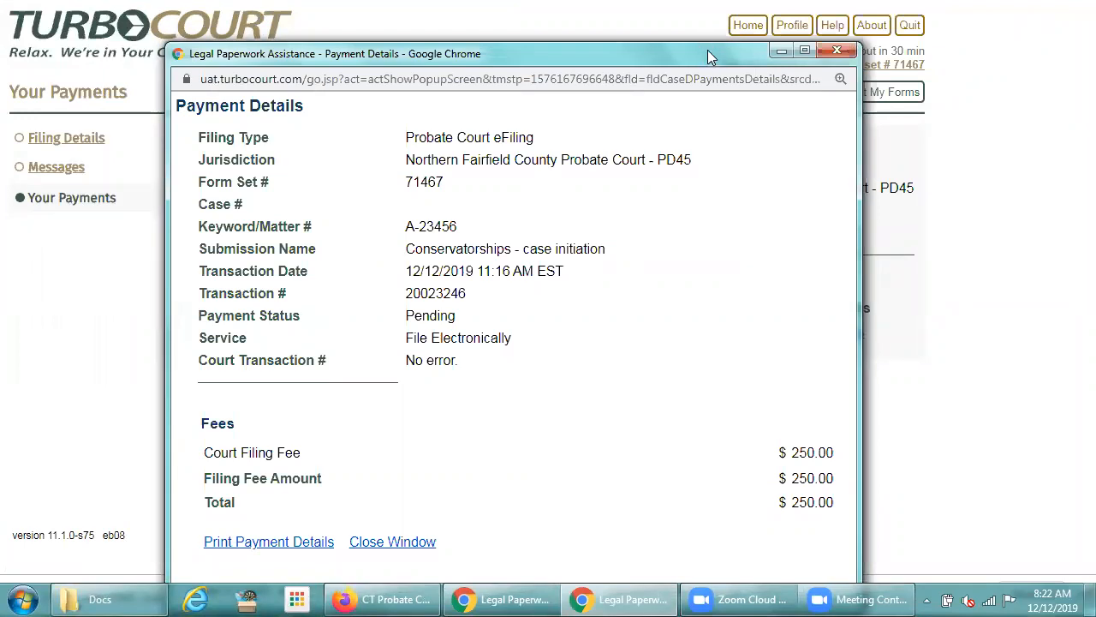
{"action": "left_click_drag", "start_coordinate": [707, 50], "coordinate": [707, 21]}
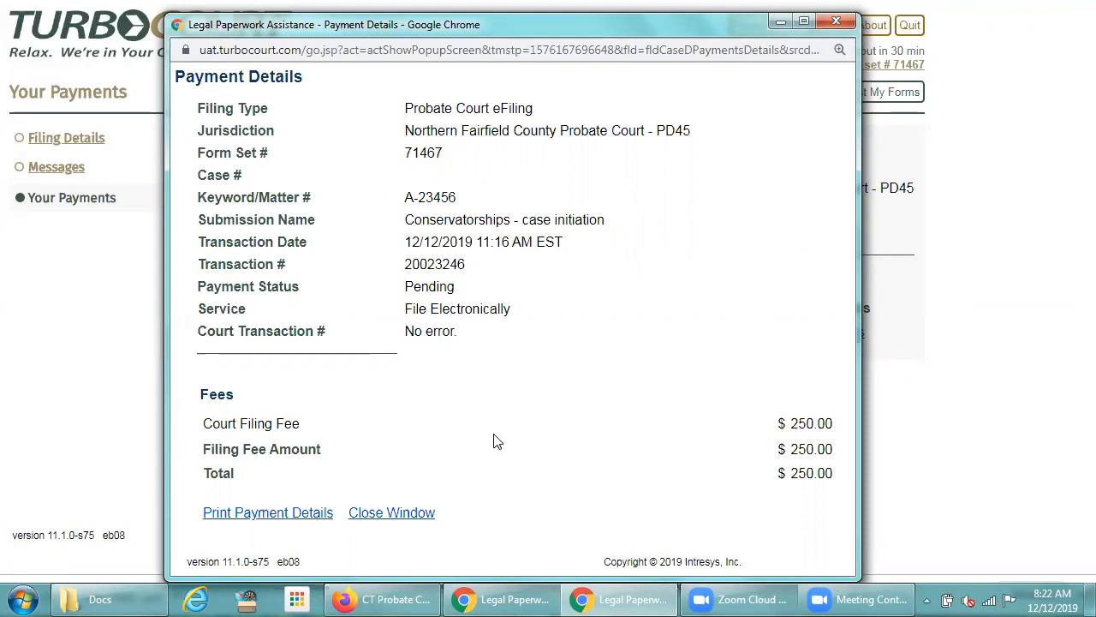
{"action": "left_click", "coordinate": [375, 517]}
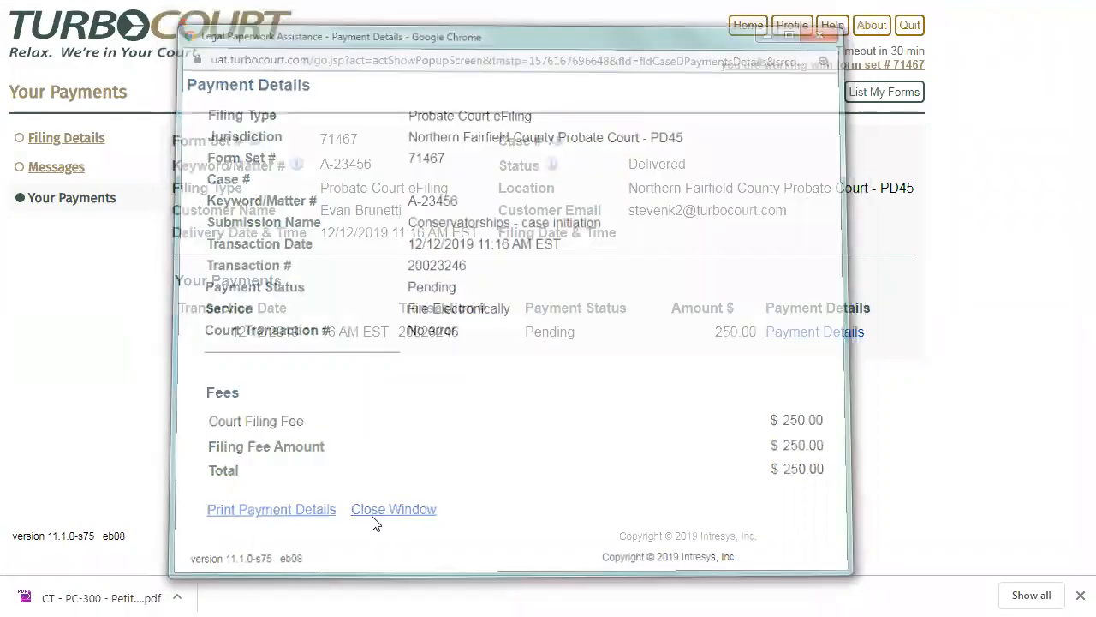
{"action": "left_click", "coordinate": [79, 140]}
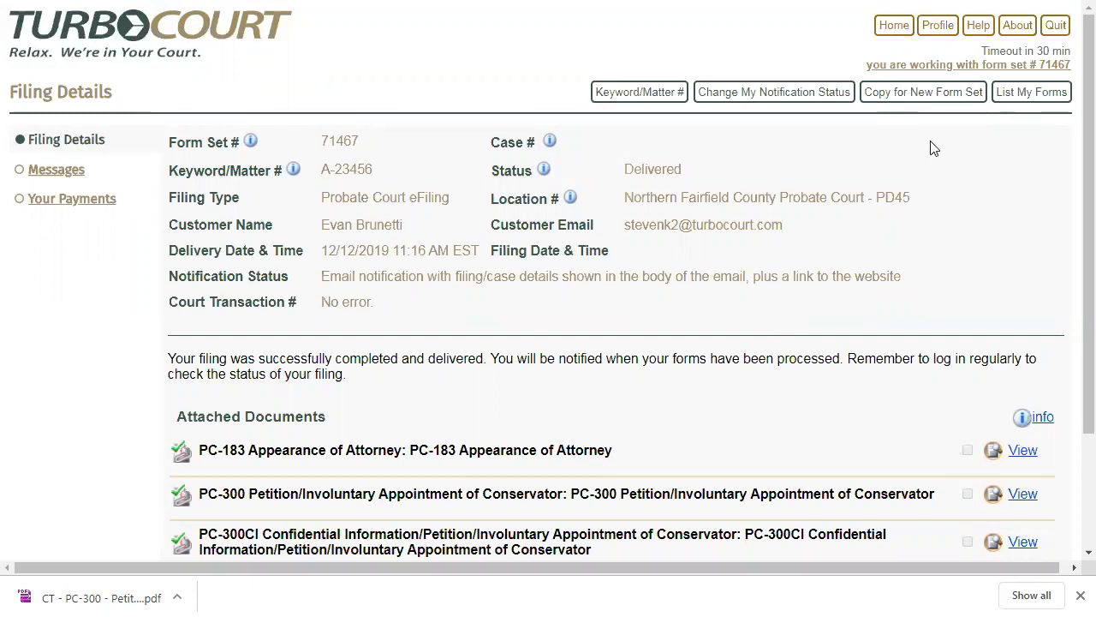
- Search the list of submitted forms for form set 71332 and open its filing details
{"action": "left_click", "coordinate": [1032, 94]}
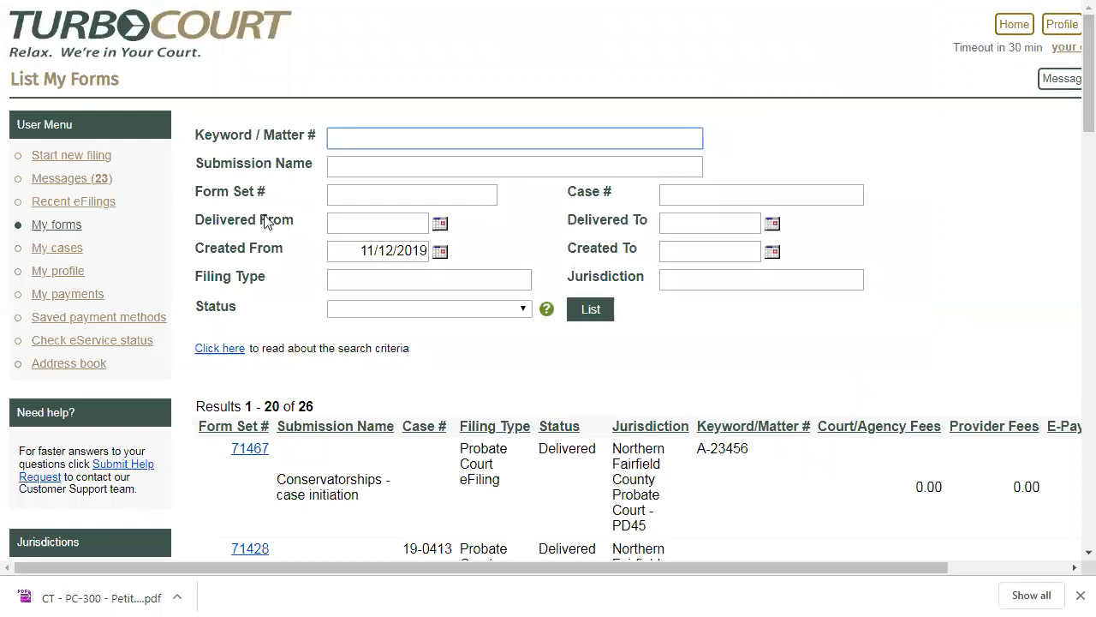
{"action": "left_click", "coordinate": [345, 189]}
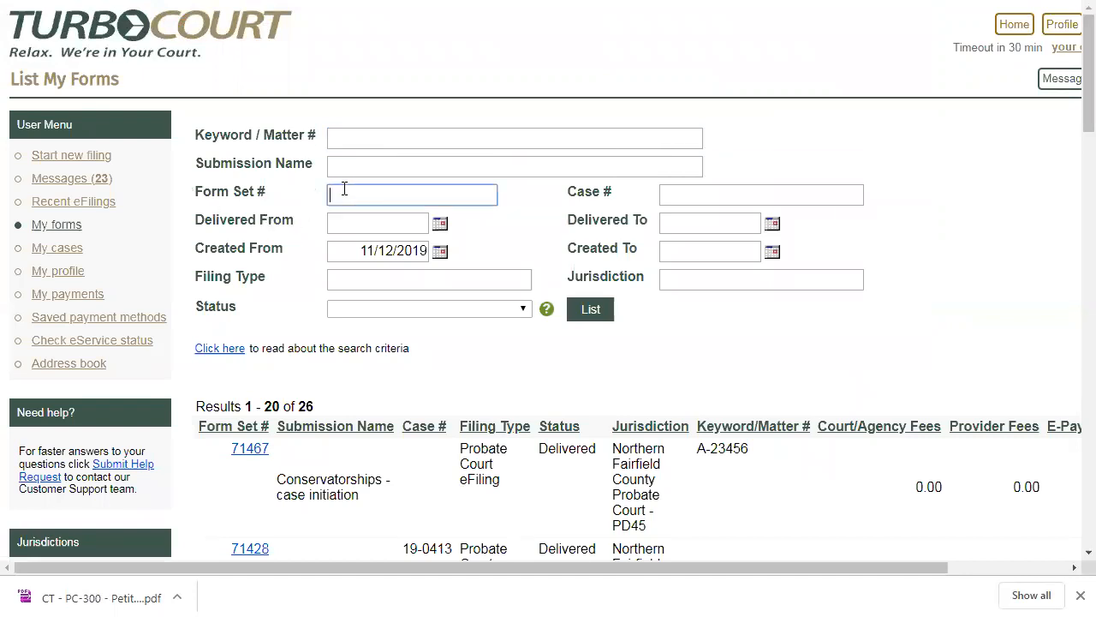
{"action": "type", "text": "71332"}
{"action": "left_click", "coordinate": [599, 307]}
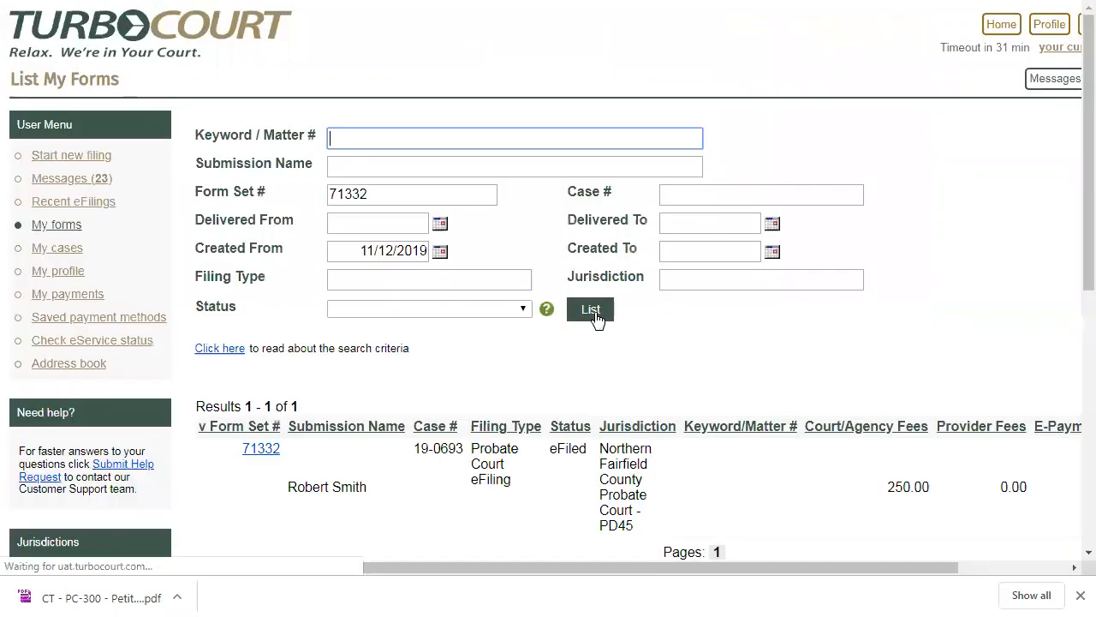
{"action": "left_click", "coordinate": [257, 448]}
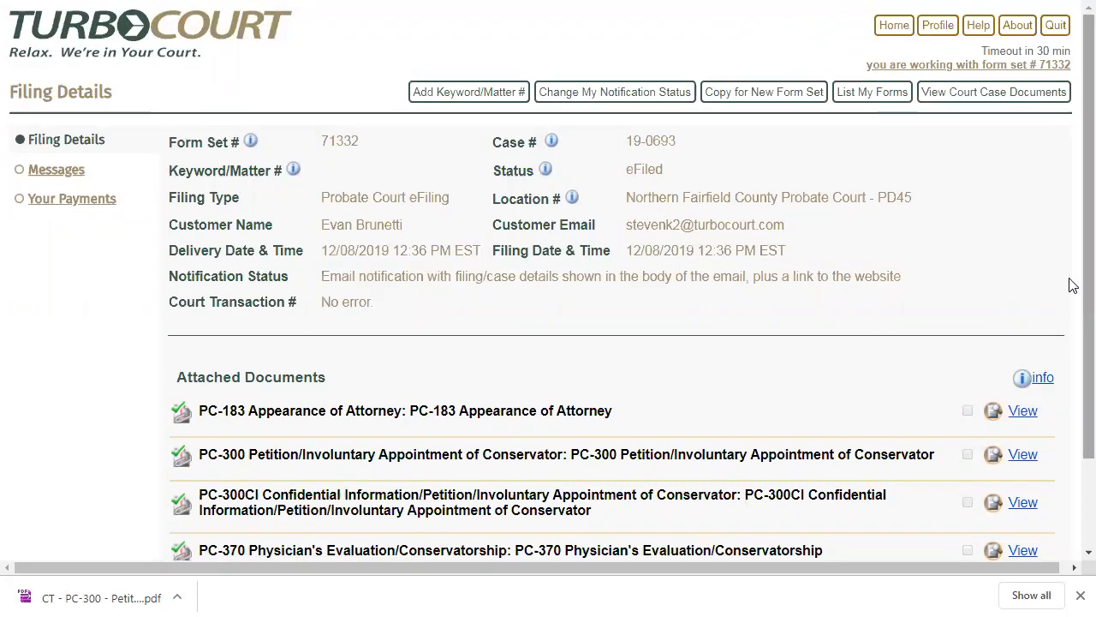
- Review the filing's attached documents and status, and highlight its court case number on the messages page
{"action": "scroll", "coordinate": [1073, 291], "scroll_direction": "down", "scroll_amount": 1}
{"action": "scroll", "coordinate": [1073, 304], "scroll_direction": "up", "scroll_amount": 1}
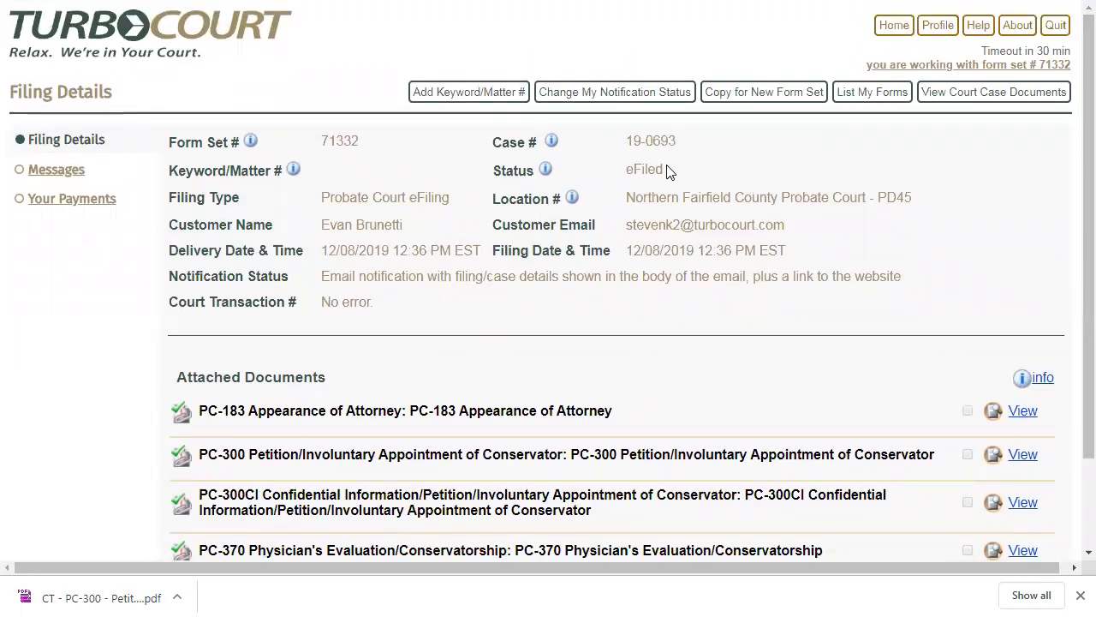
{"action": "left_click_drag", "start_coordinate": [670, 170], "coordinate": [619, 183]}
{"action": "left_click", "coordinate": [96, 286]}
{"action": "left_click", "coordinate": [48, 175]}
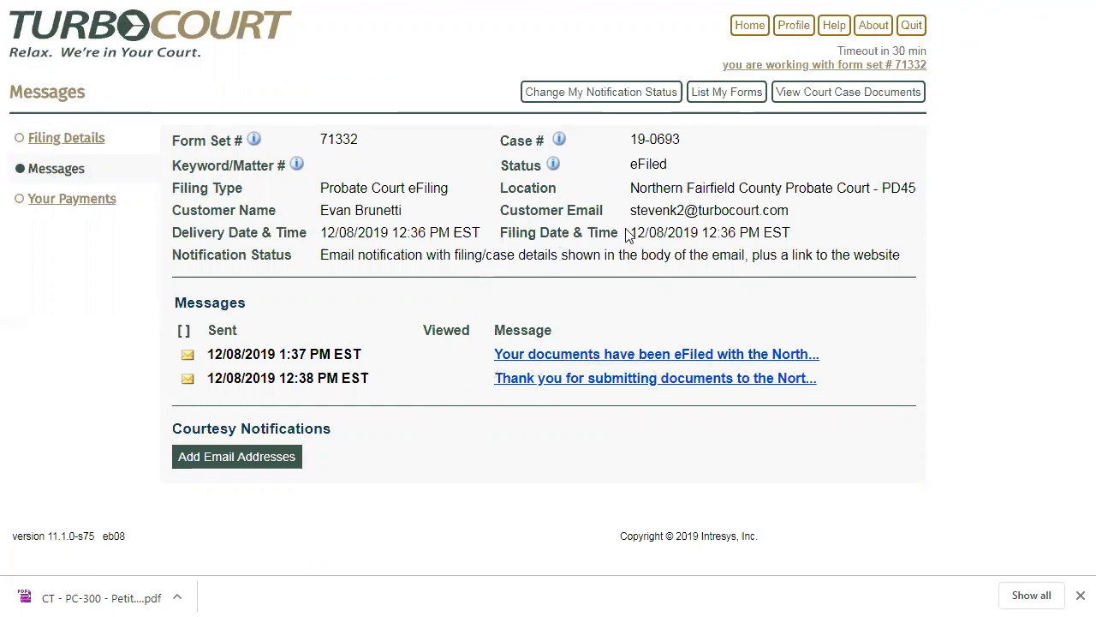
{"action": "left_click_drag", "start_coordinate": [681, 140], "coordinate": [632, 142]}
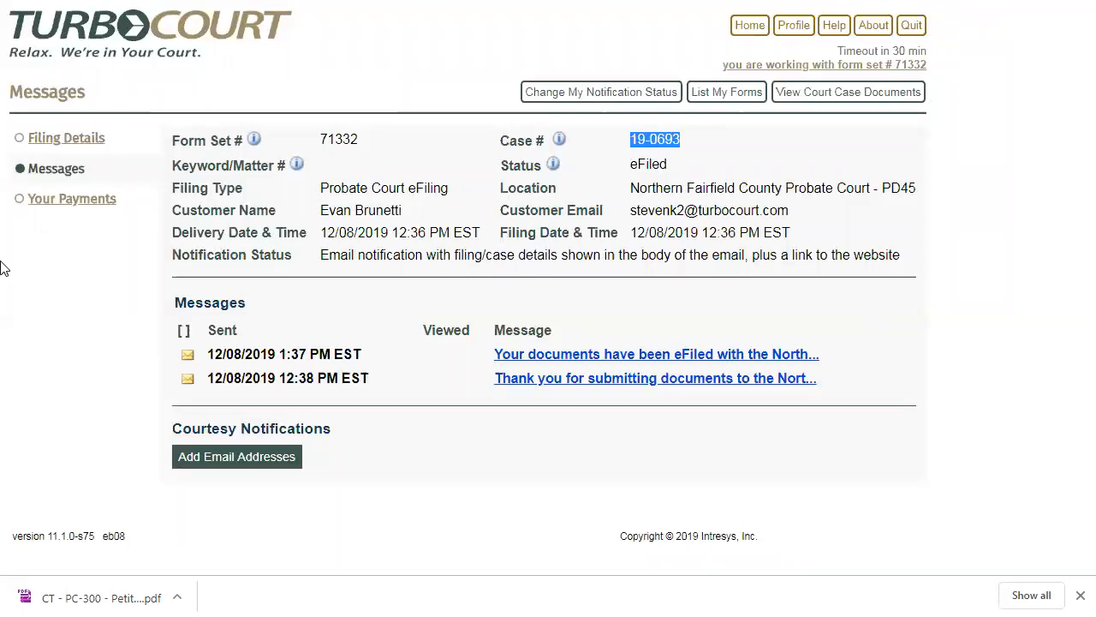
- Check the filing's payment status and view the list of documents filed in its court case
{"action": "left_click", "coordinate": [65, 202]}
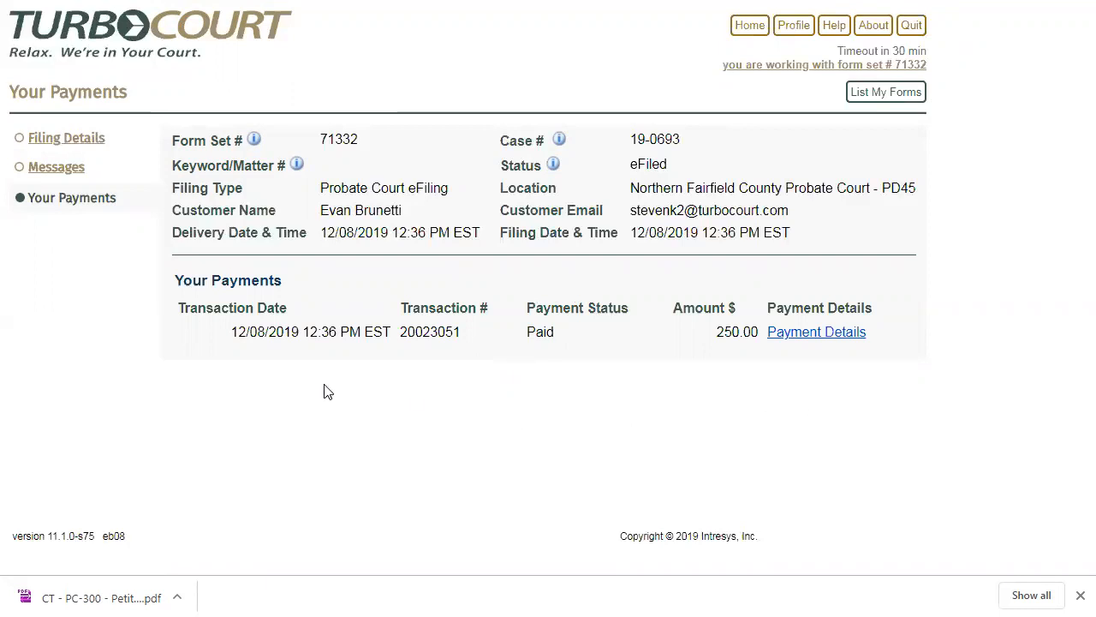
{"action": "left_click", "coordinate": [87, 140]}
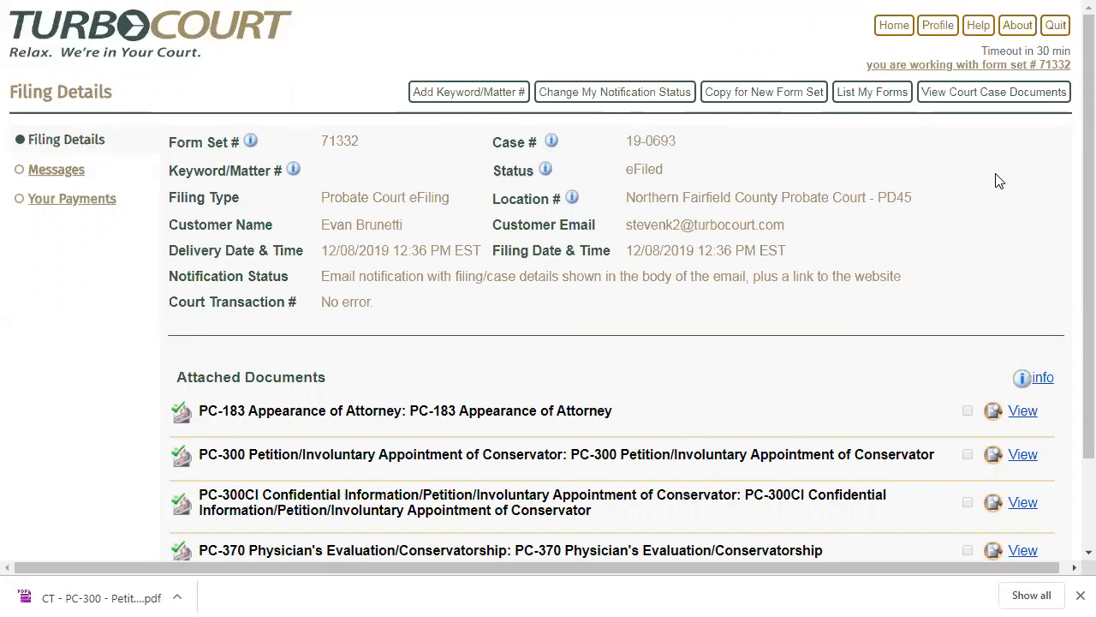
{"action": "left_click", "coordinate": [992, 108]}
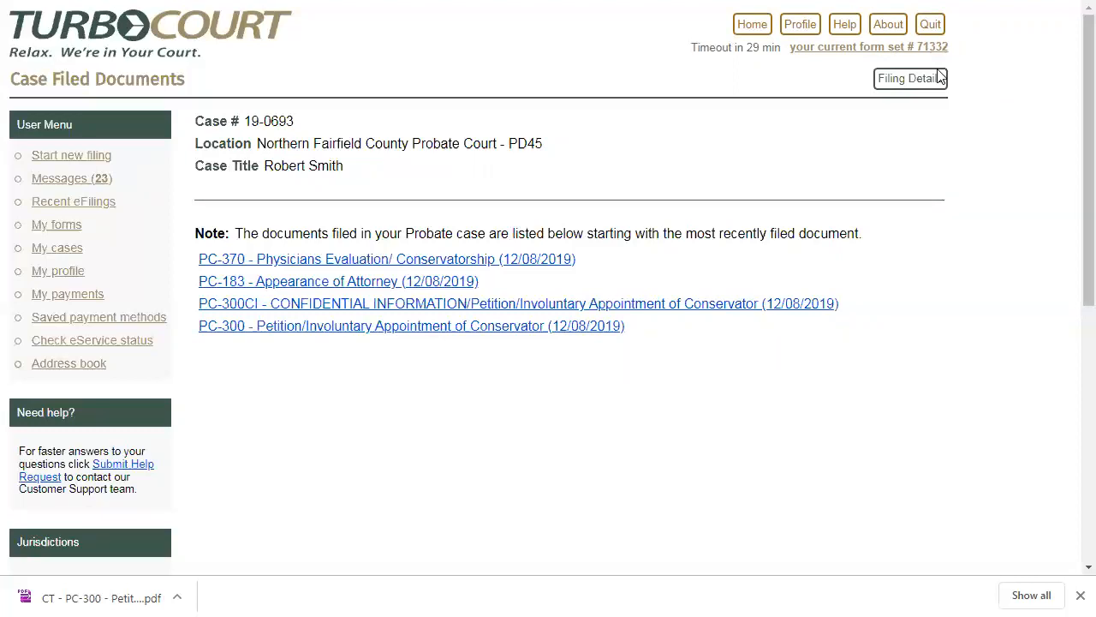
- Start another Probate Court eFiling from the home page for Northern Fairfield County Probate Court, location PD45
{"action": "left_click", "coordinate": [755, 26]}
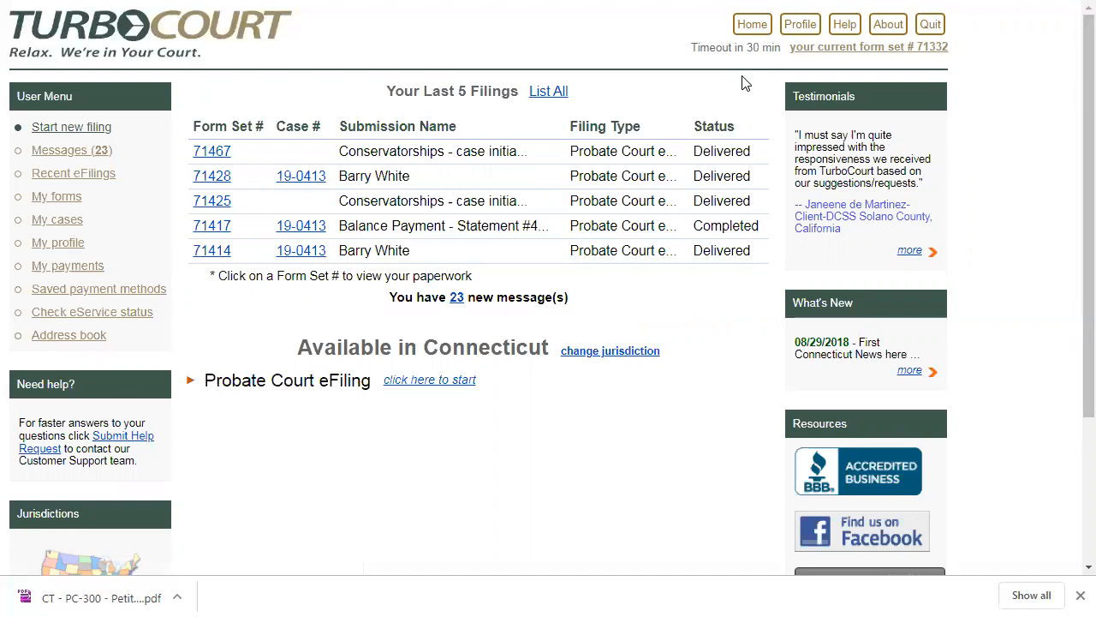
{"action": "left_click", "coordinate": [754, 27]}
{"action": "left_click", "coordinate": [417, 387]}
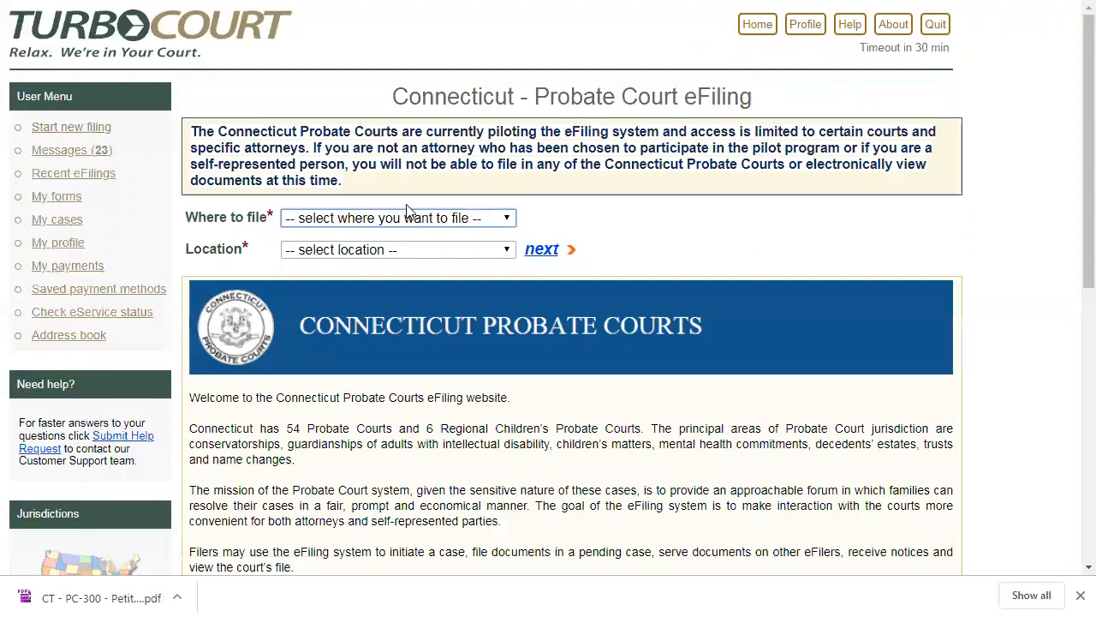
{"action": "left_click", "coordinate": [404, 218]}
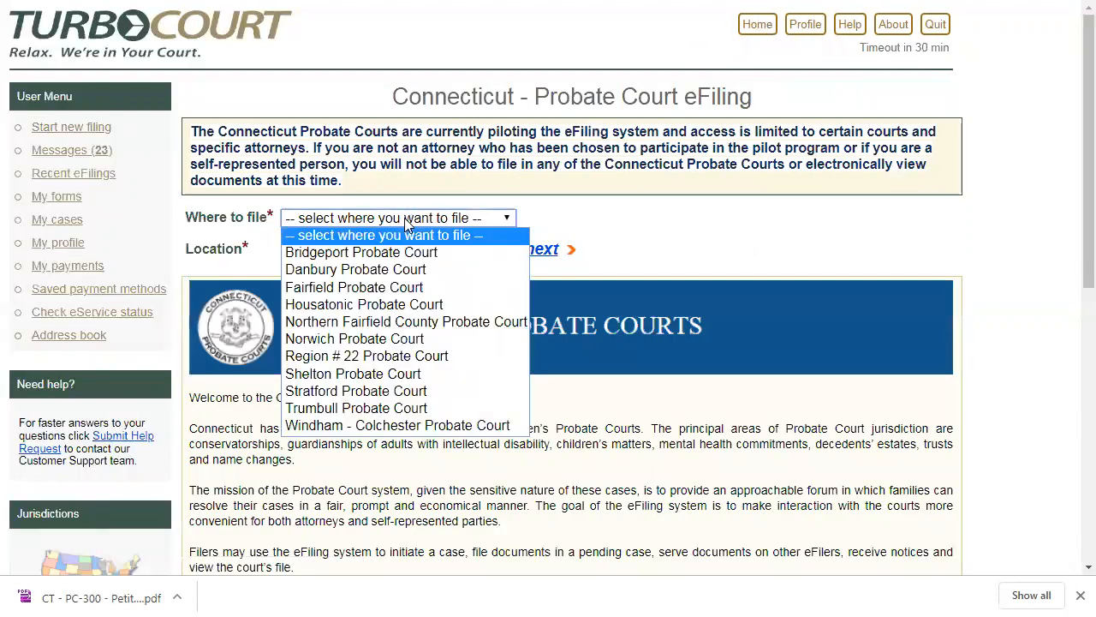
{"action": "left_click", "coordinate": [382, 321]}
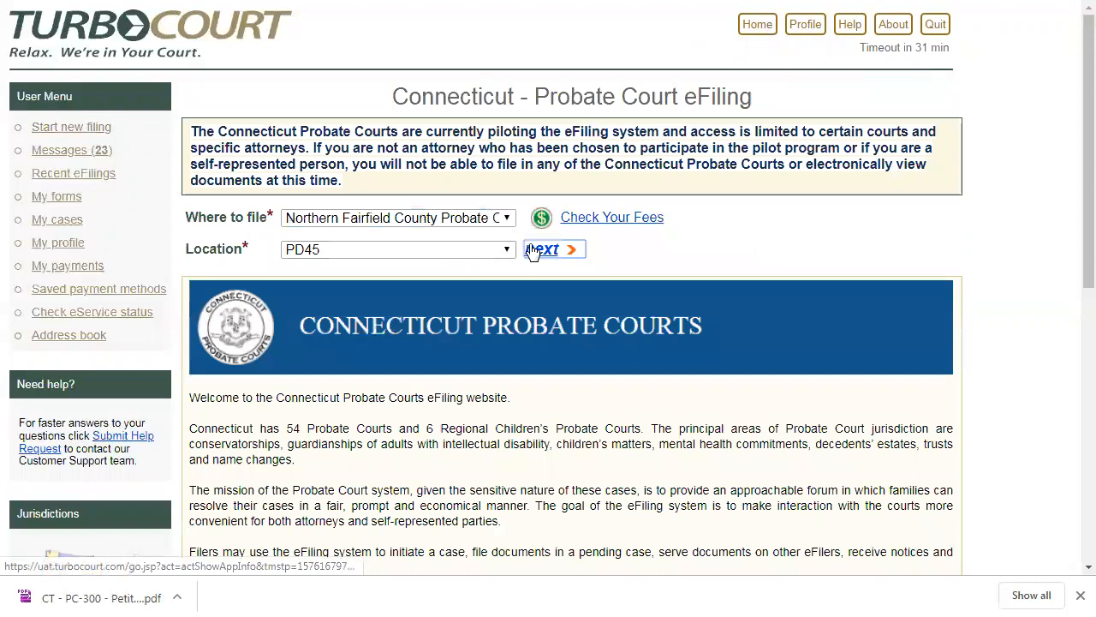
{"action": "left_click", "coordinate": [543, 249]}
- Choose to file into an existing case, enter case number 19-0413, and continue
{"action": "key", "text": "Down"}
{"action": "key", "text": "Down"}
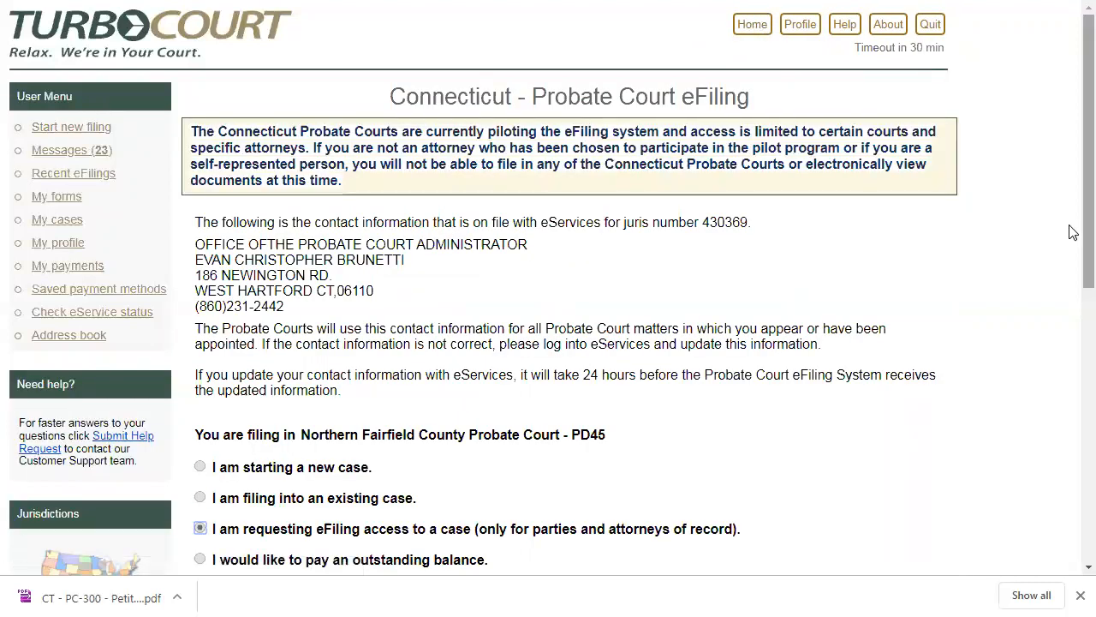
{"action": "scroll", "coordinate": [1071, 274], "scroll_direction": "down", "scroll_amount": 3}
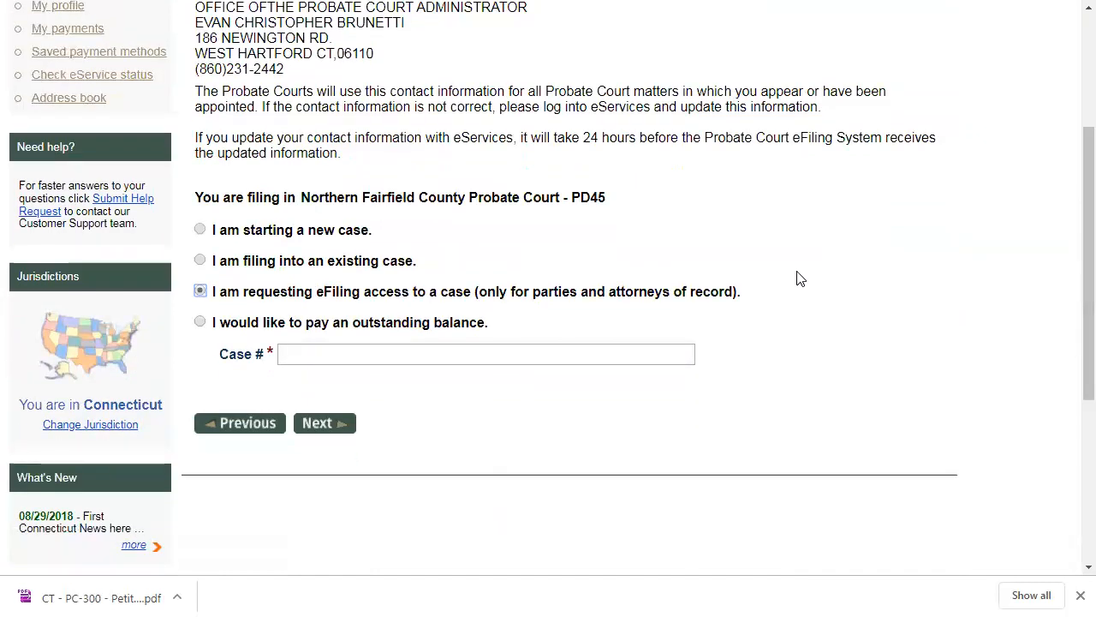
{"action": "left_click", "coordinate": [200, 263]}
{"action": "left_click", "coordinate": [322, 355]}
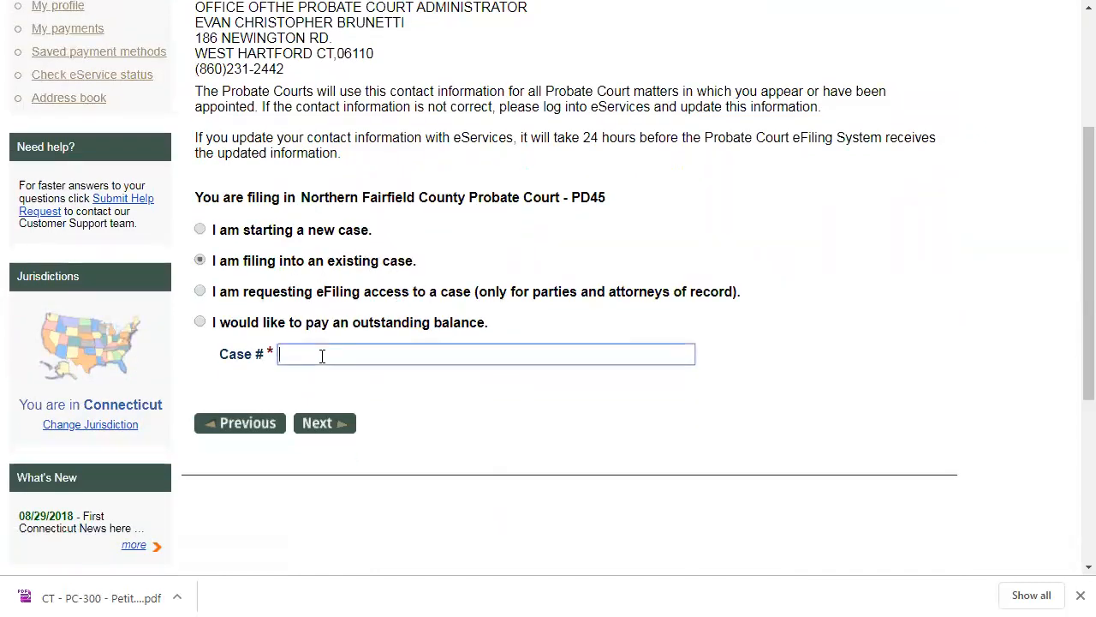
{"action": "type", "text": "19-0413"}
{"action": "left_click", "coordinate": [328, 428]}
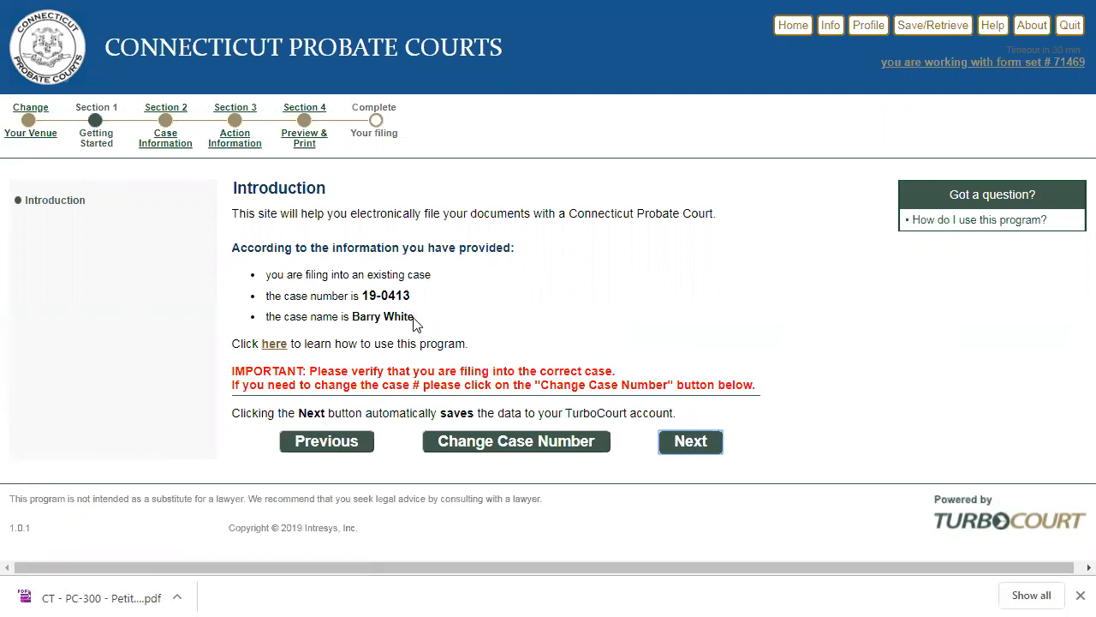
- Verify the case name on the introduction page and choose Conservatorships as the case category
{"action": "left_click_drag", "start_coordinate": [412, 317], "coordinate": [349, 318]}
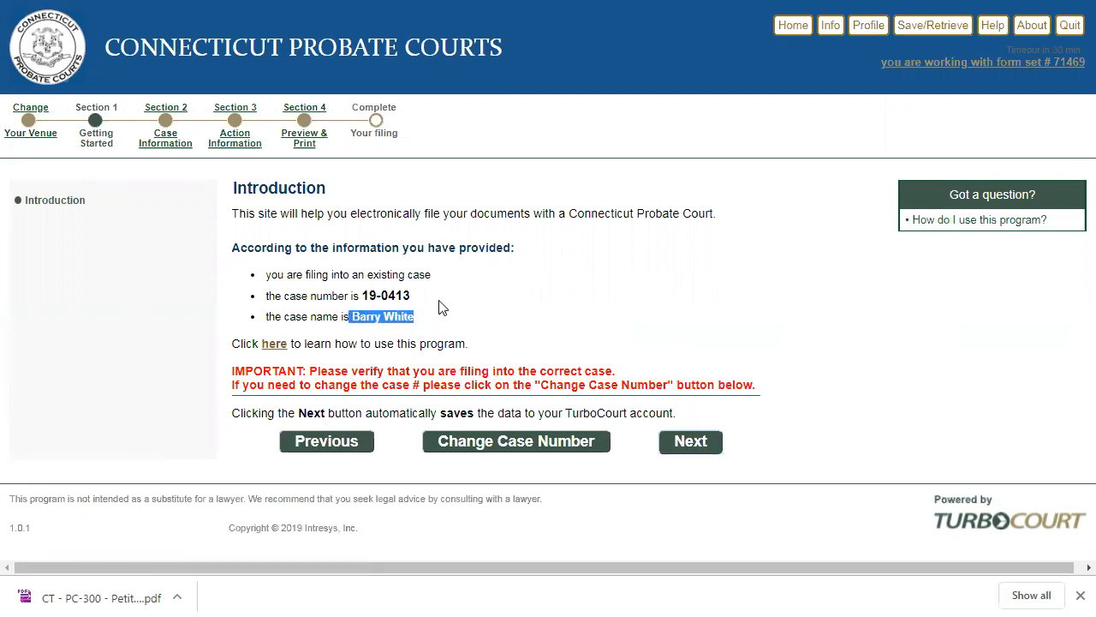
{"action": "left_click", "coordinate": [509, 301]}
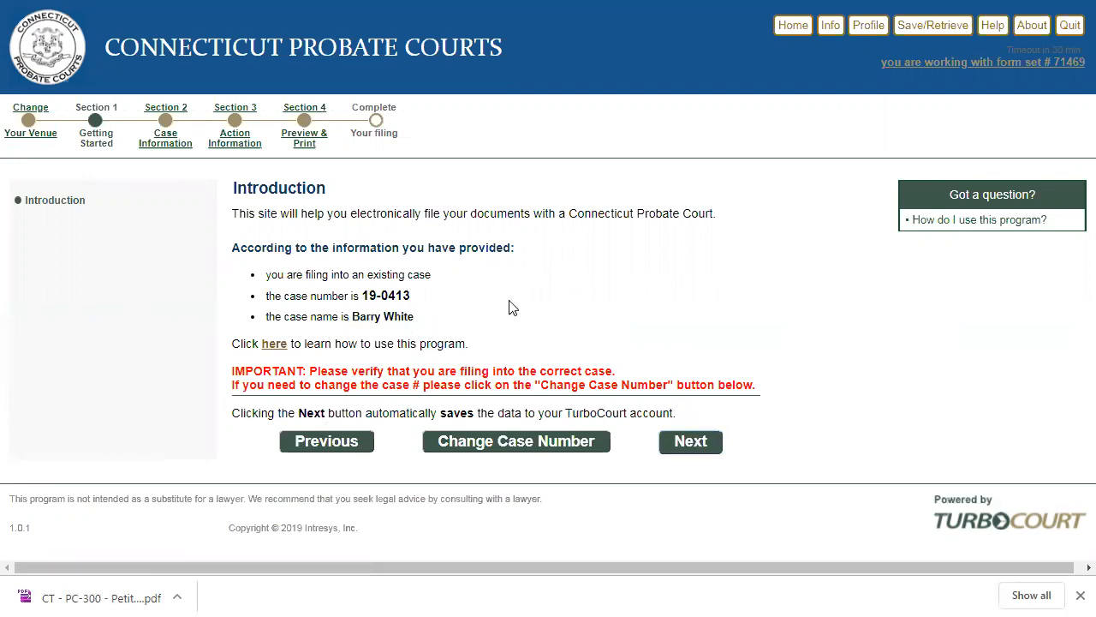
{"action": "left_click", "coordinate": [686, 445]}
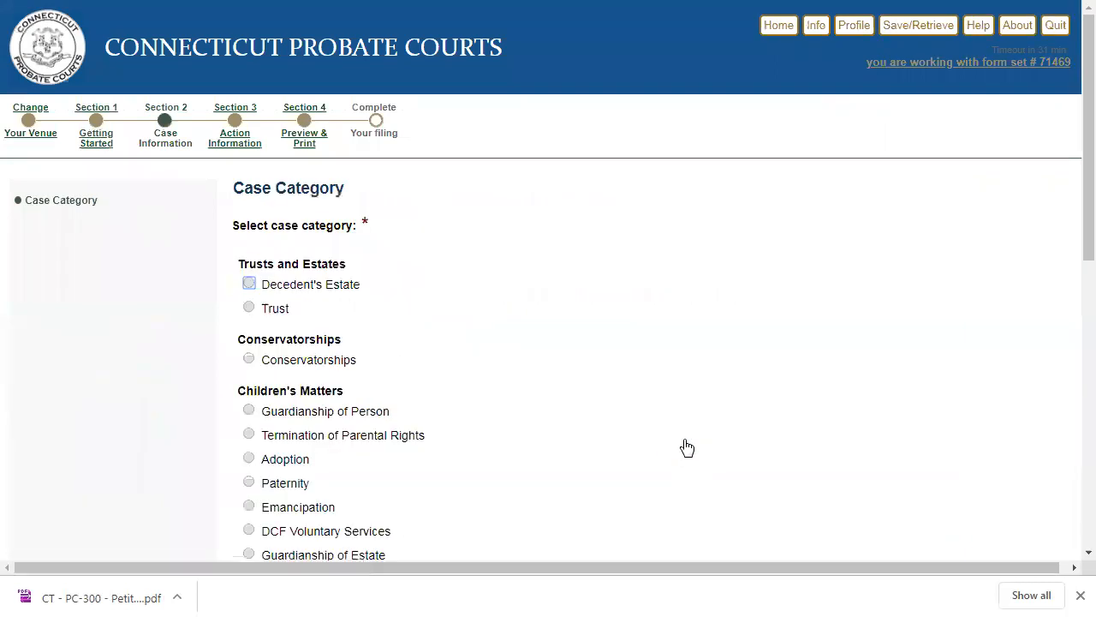
{"action": "left_click", "coordinate": [248, 360]}
{"action": "scroll", "coordinate": [248, 363], "scroll_direction": "down", "scroll_amount": 3}
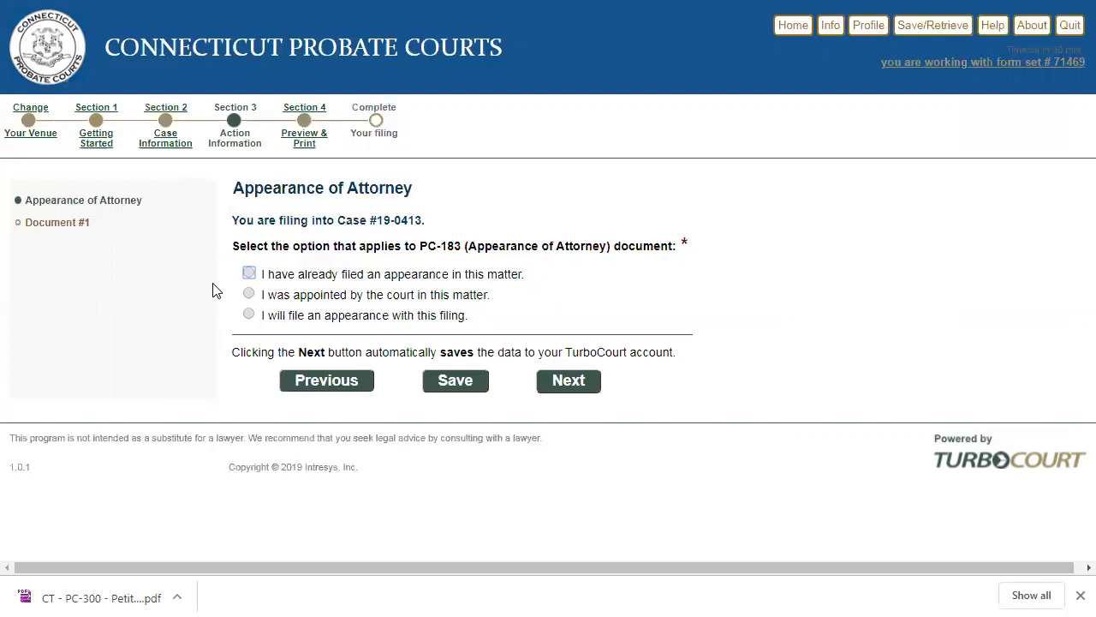
- Try the attorney appearance options, select that an appearance has already been filed in this matter, and continue
{"action": "left_click", "coordinate": [249, 274]}
{"action": "left_click", "coordinate": [249, 315]}
{"action": "left_click", "coordinate": [249, 294]}
{"action": "left_click", "coordinate": [248, 273]}
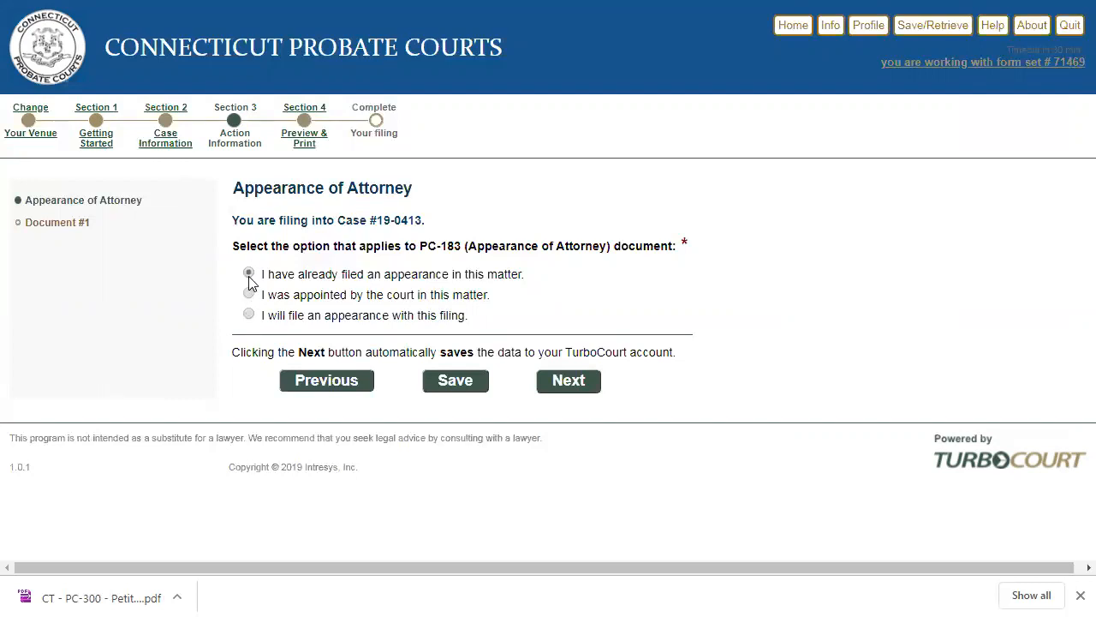
{"action": "left_click", "coordinate": [569, 381]}
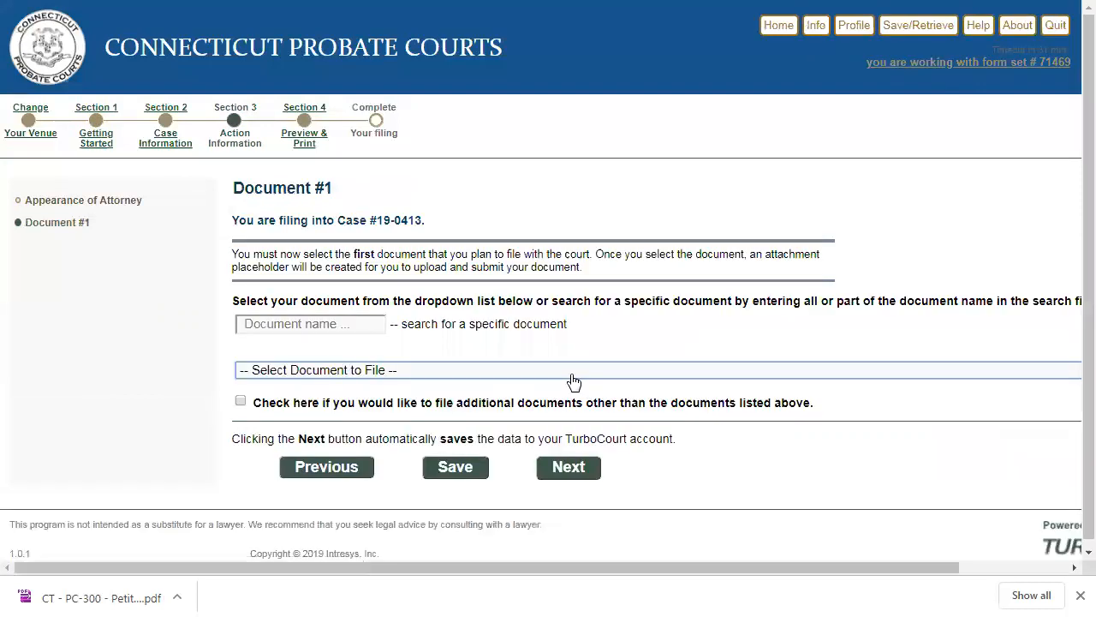
- Search the documents for "rep", select PC-371 Conservator's Report as the first document to file, and continue to document review
{"action": "left_click", "coordinate": [324, 330]}
{"action": "type", "text": "rep"}
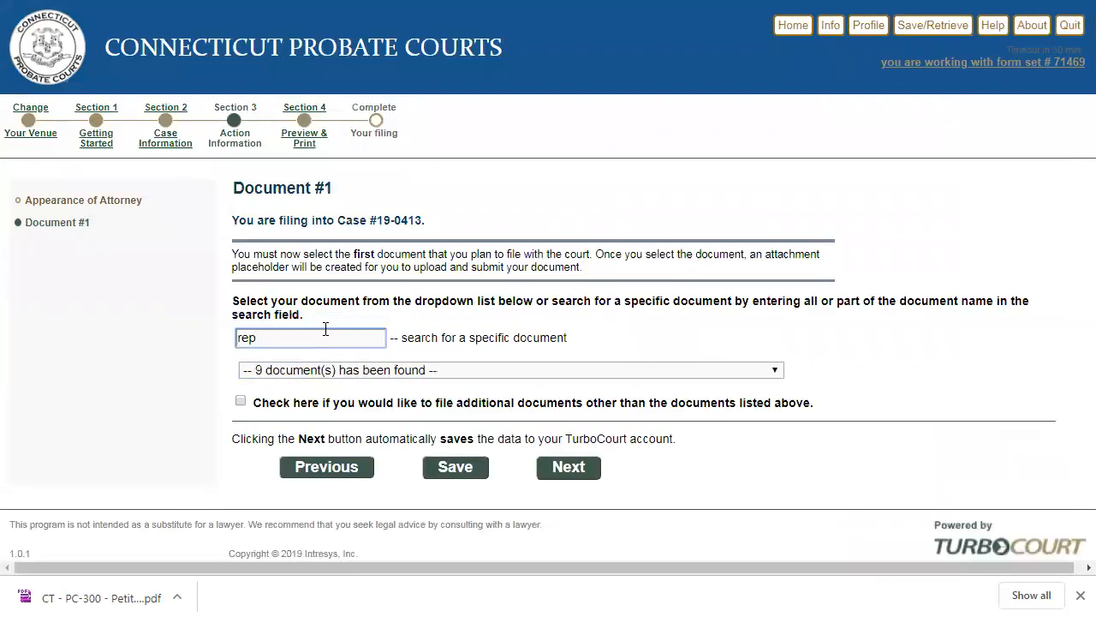
{"action": "left_click", "coordinate": [333, 370]}
{"action": "left_click", "coordinate": [328, 419]}
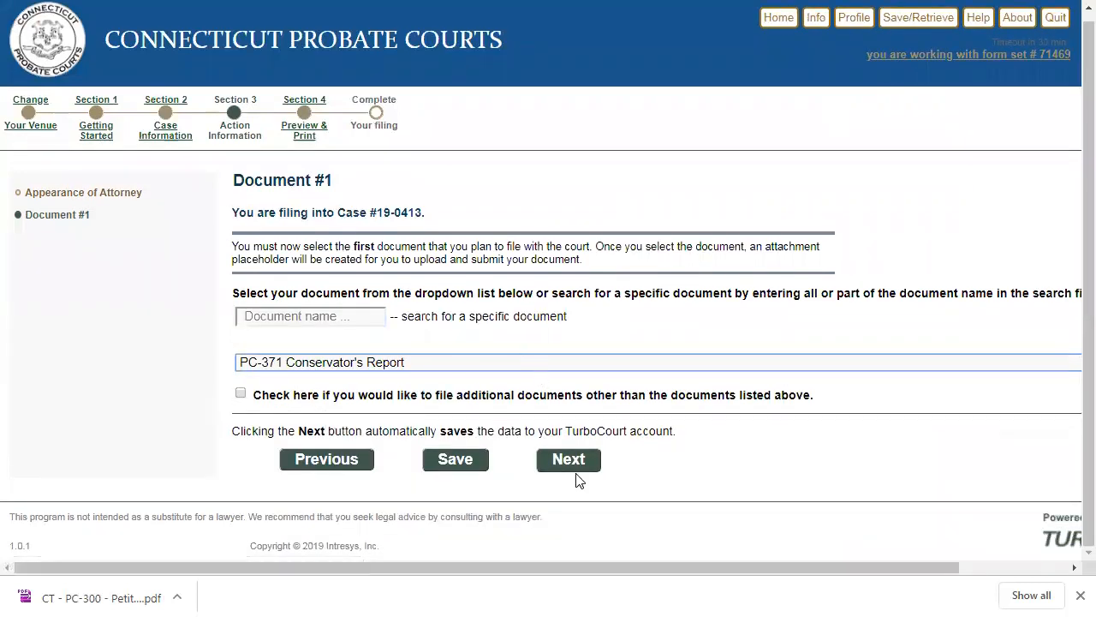
{"action": "left_click", "coordinate": [569, 463]}
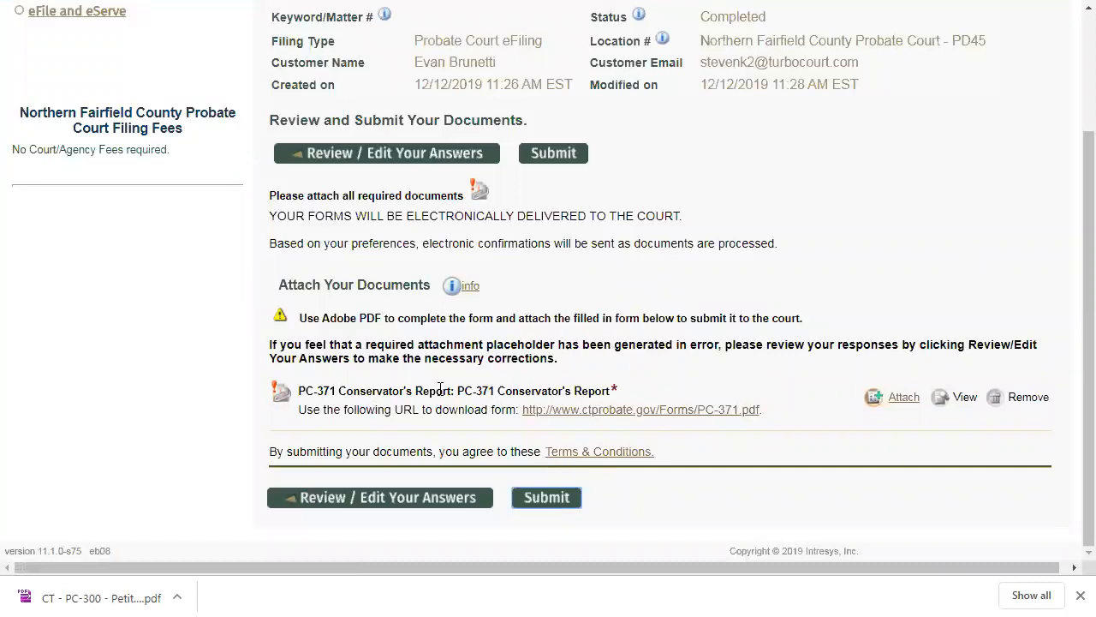
- Attach CT - PC-371 - Conservator's Report.pdf as the main document for the PC-371 Conservator's Report and submit the filing electronically
{"action": "left_click", "coordinate": [902, 401]}
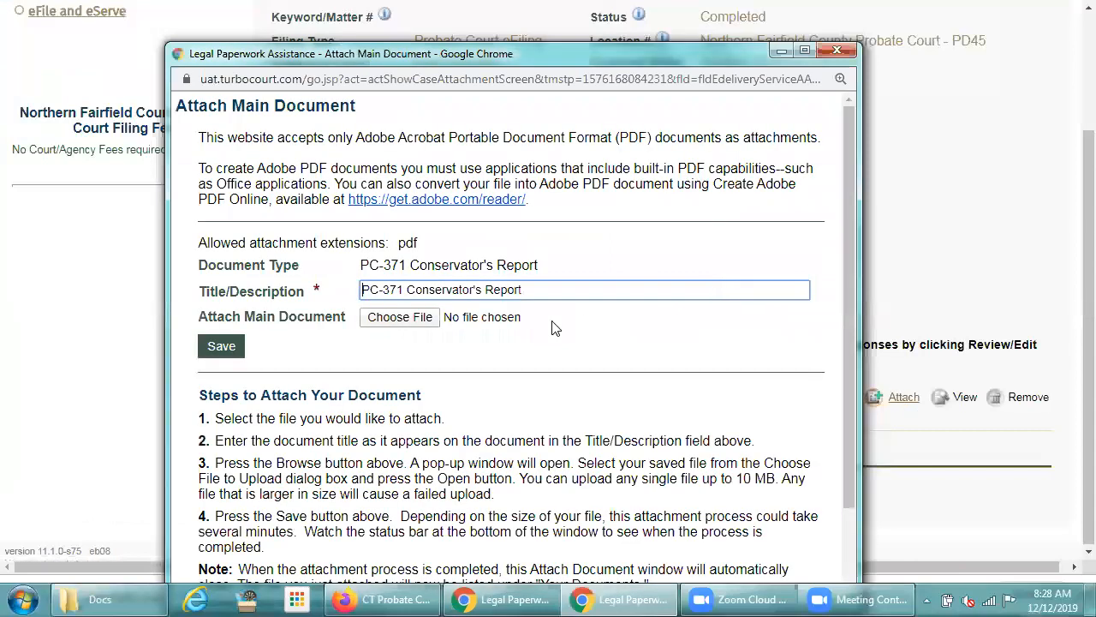
{"action": "left_click", "coordinate": [410, 324]}
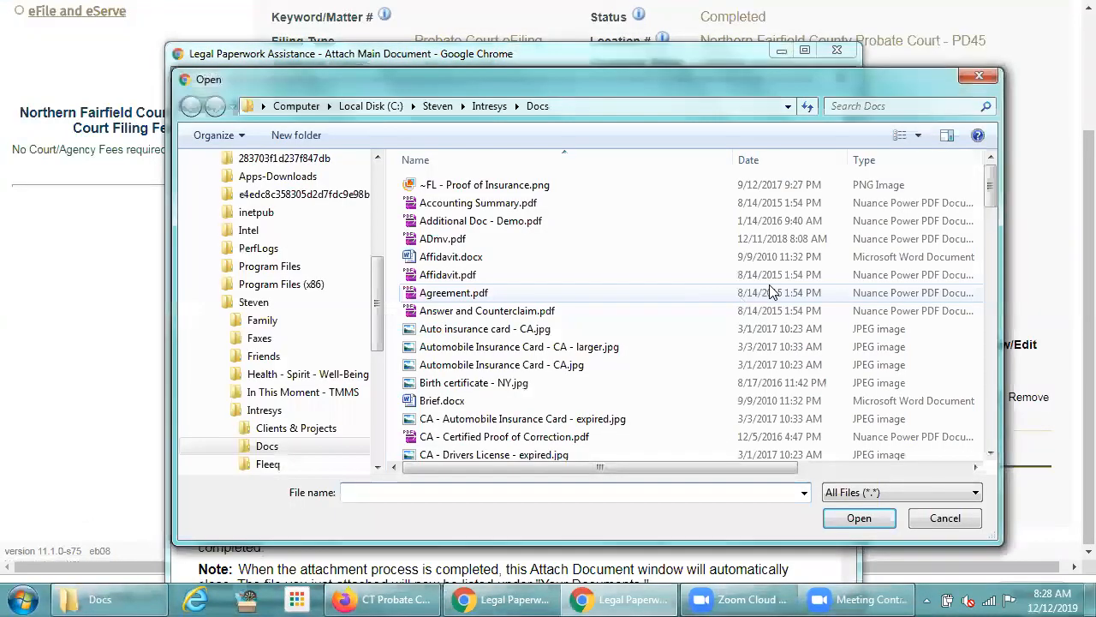
{"action": "left_click_drag", "start_coordinate": [980, 193], "coordinate": [979, 287]}
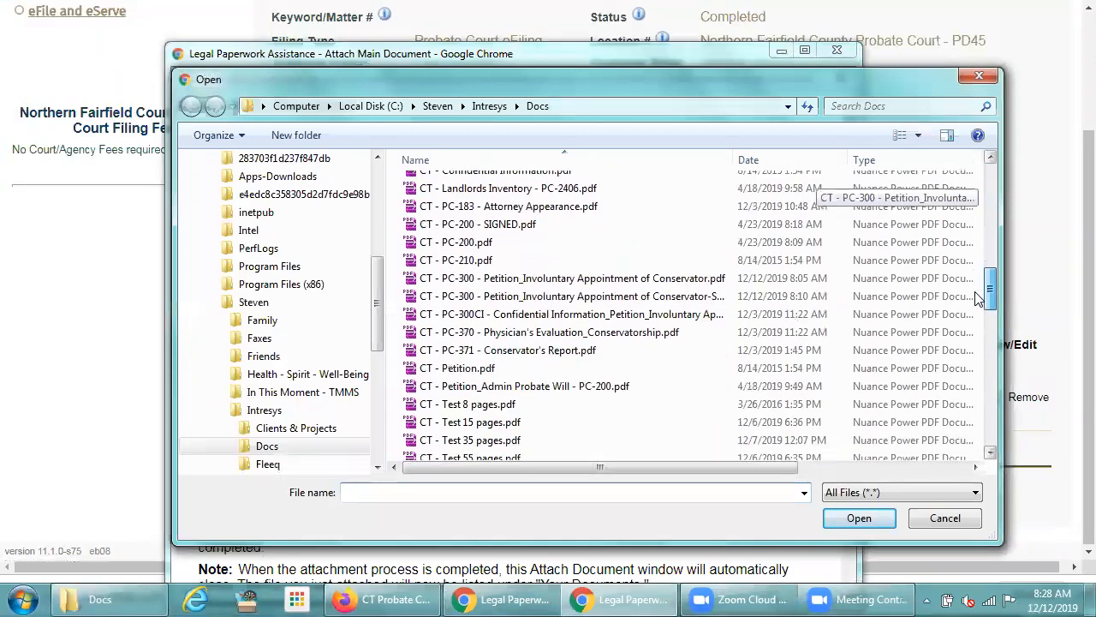
{"action": "left_click", "coordinate": [515, 348]}
{"action": "double_click", "coordinate": [517, 351]}
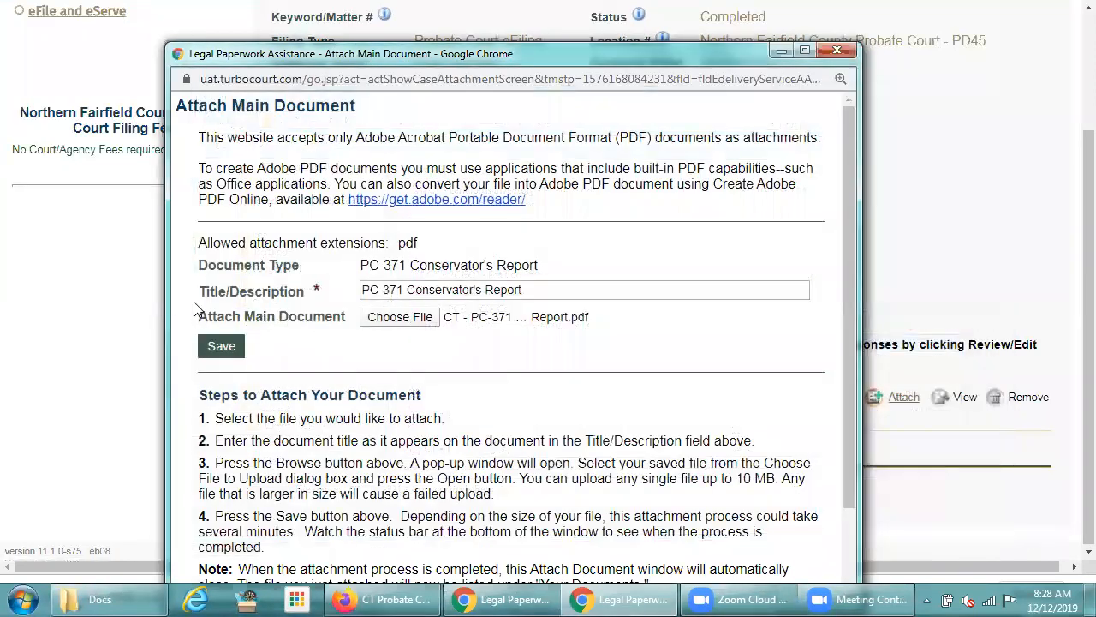
{"action": "left_click", "coordinate": [216, 346]}
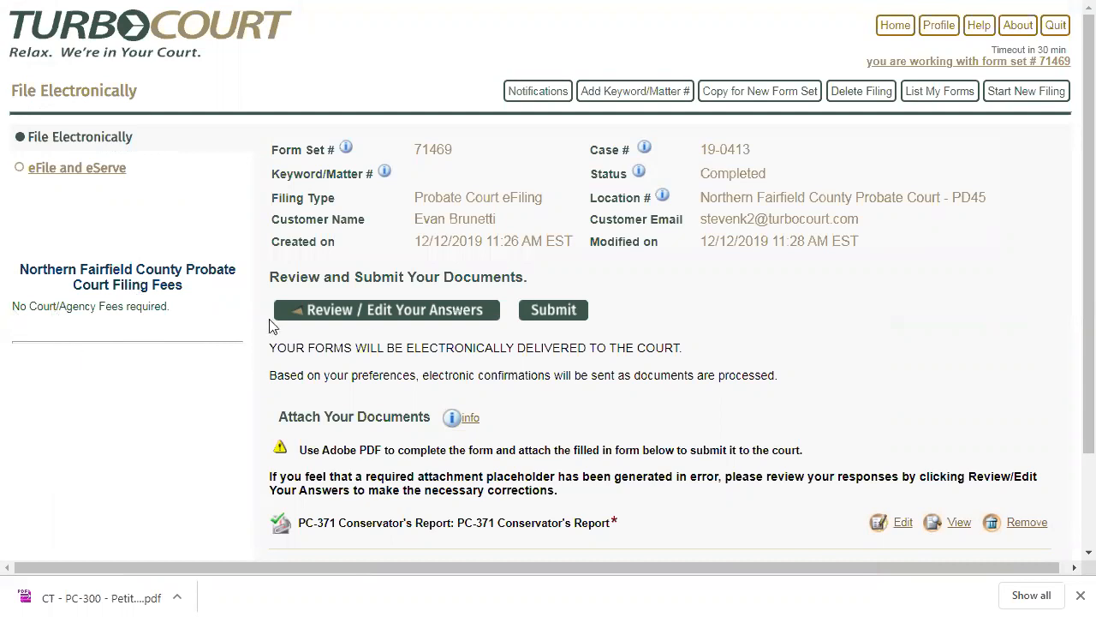
{"action": "left_click", "coordinate": [546, 321]}
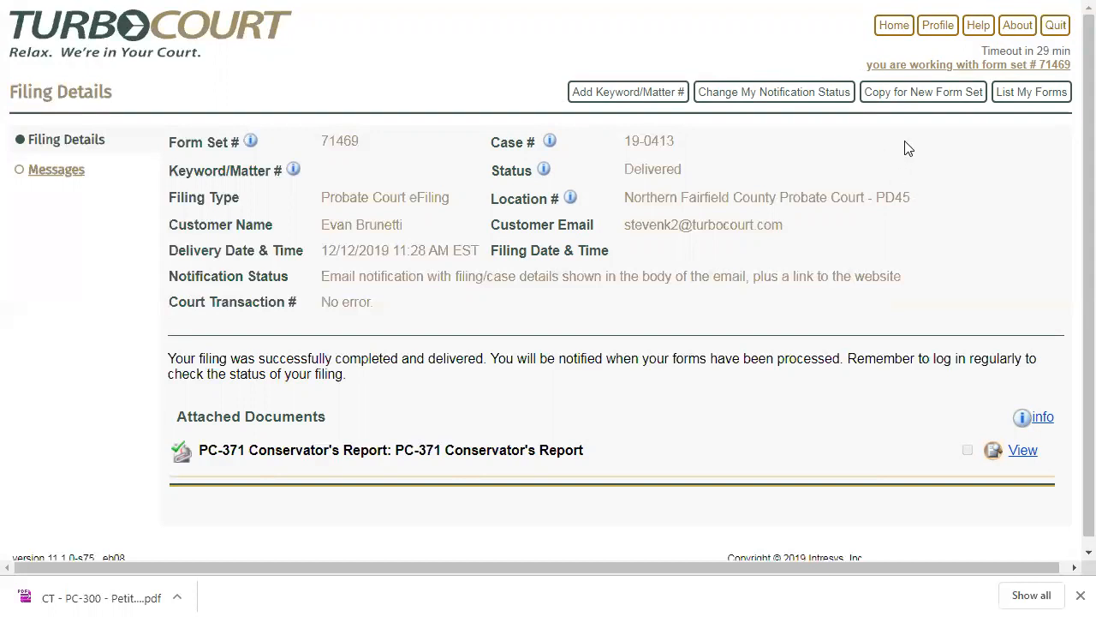
- Return to the home page and start a new Probate Court eFiling with Northern Fairfield County Probate Court
{"action": "left_click", "coordinate": [904, 35]}
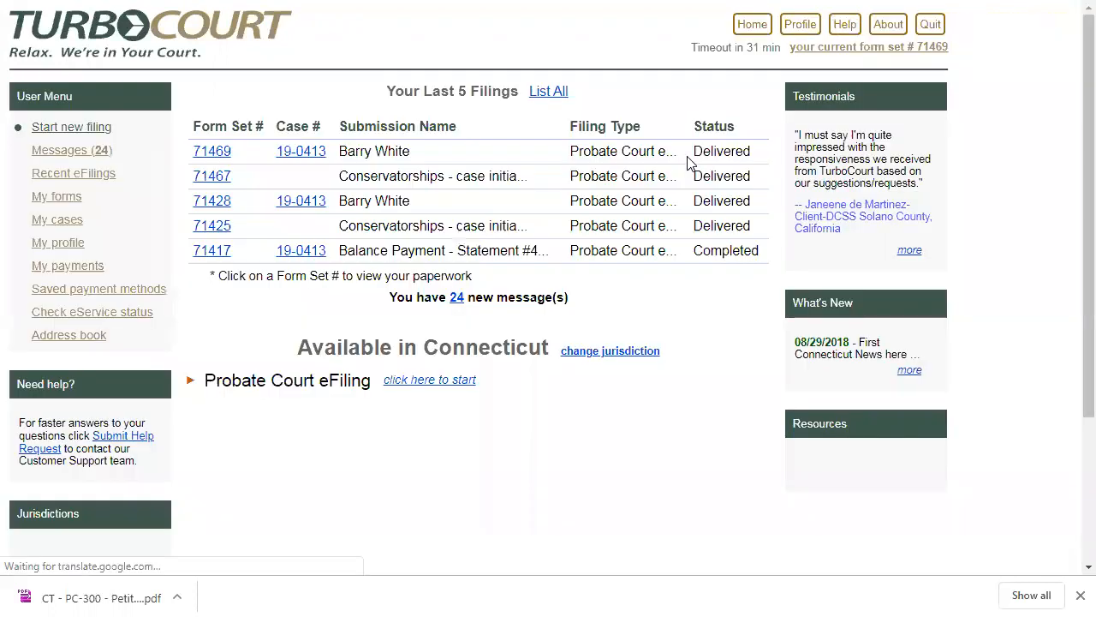
{"action": "left_click", "coordinate": [445, 382]}
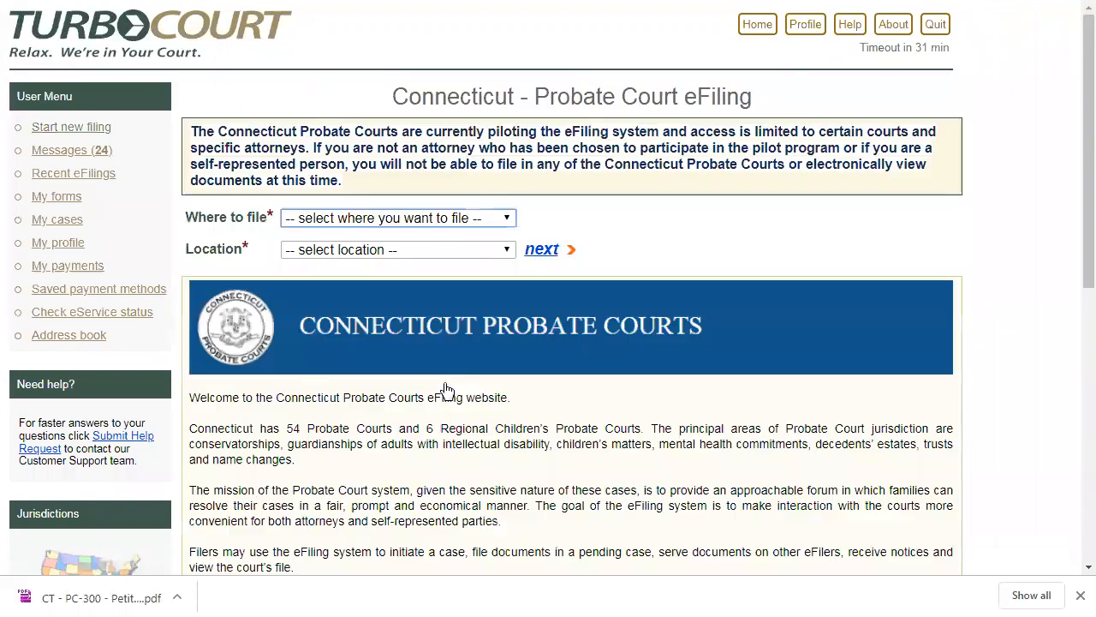
{"action": "left_click", "coordinate": [458, 217]}
{"action": "left_click", "coordinate": [406, 322]}
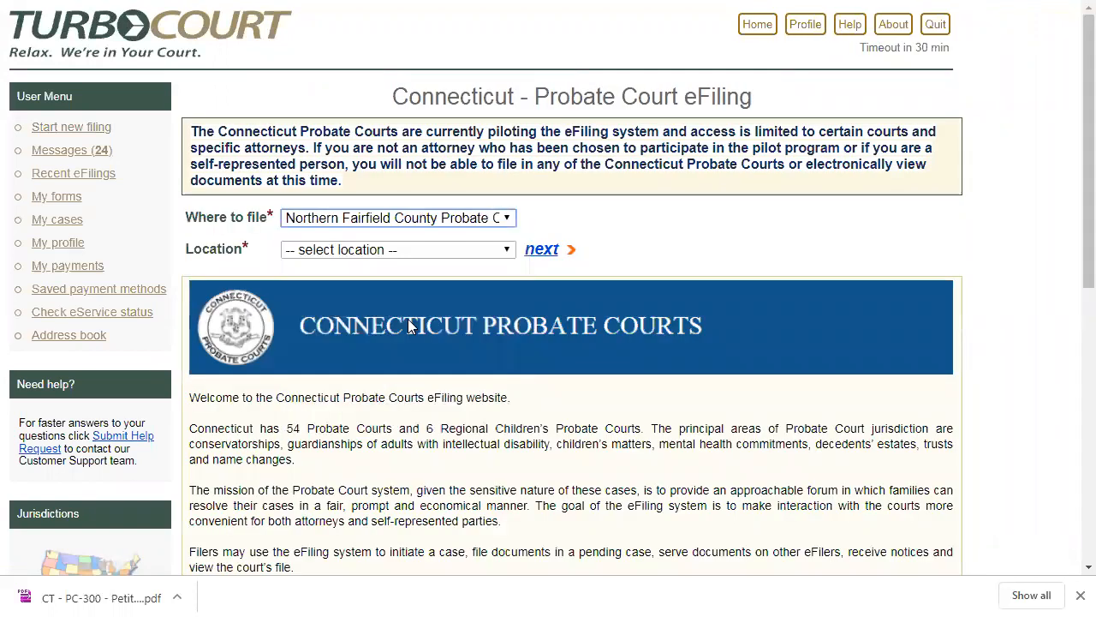
{"action": "left_click", "coordinate": [536, 249]}
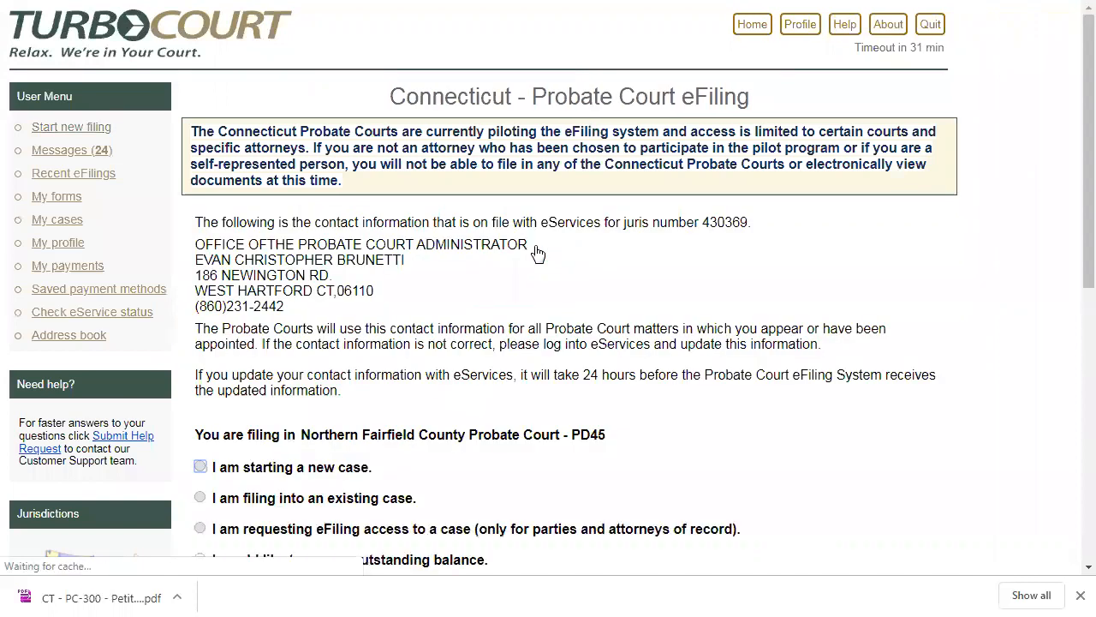
- Choose to file into an existing case, enter case number 19-0413, and continue to the introduction
{"action": "left_click", "coordinate": [200, 497]}
{"action": "left_click", "coordinate": [199, 559]}
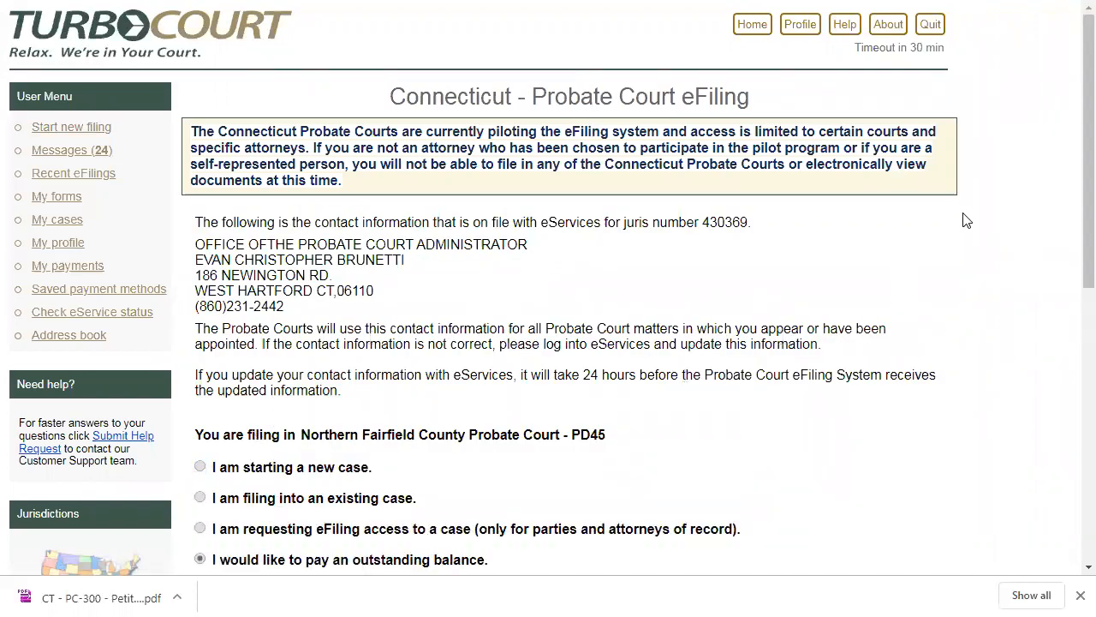
{"action": "scroll", "coordinate": [1070, 257], "scroll_direction": "down", "scroll_amount": 3}
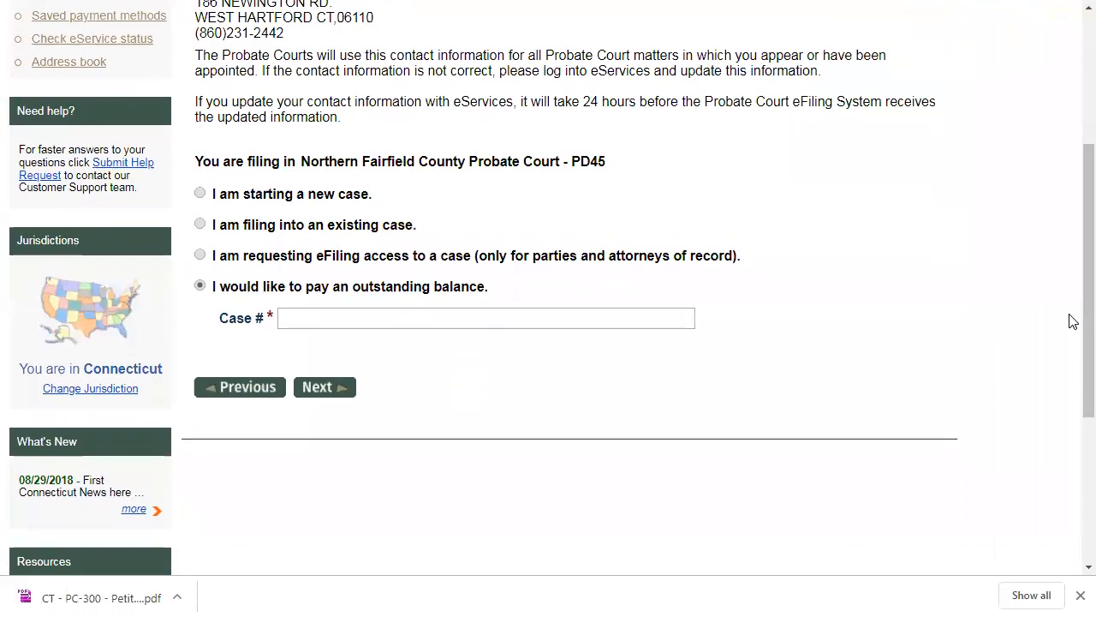
{"action": "left_click", "coordinate": [200, 224]}
{"action": "left_click", "coordinate": [301, 320]}
{"action": "type", "text": "19-04"}
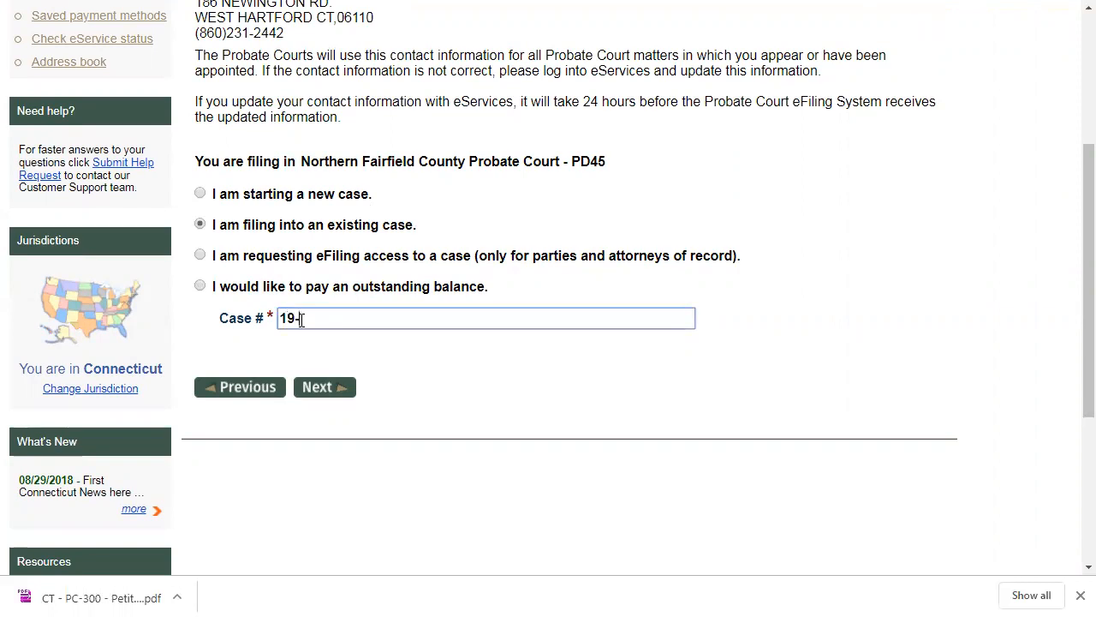
{"action": "type", "text": "13"}
{"action": "left_click", "coordinate": [310, 388]}
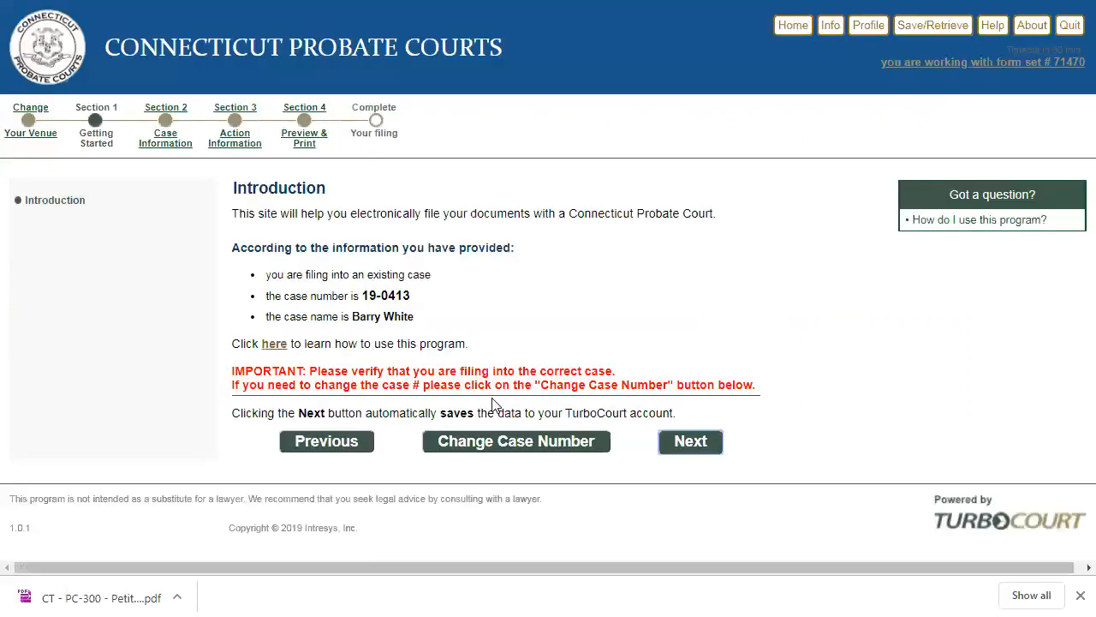
- Choose Conservatorships as the case category, indicate that an appearance has already been filed in this matter, and continue
{"action": "left_click", "coordinate": [697, 451]}
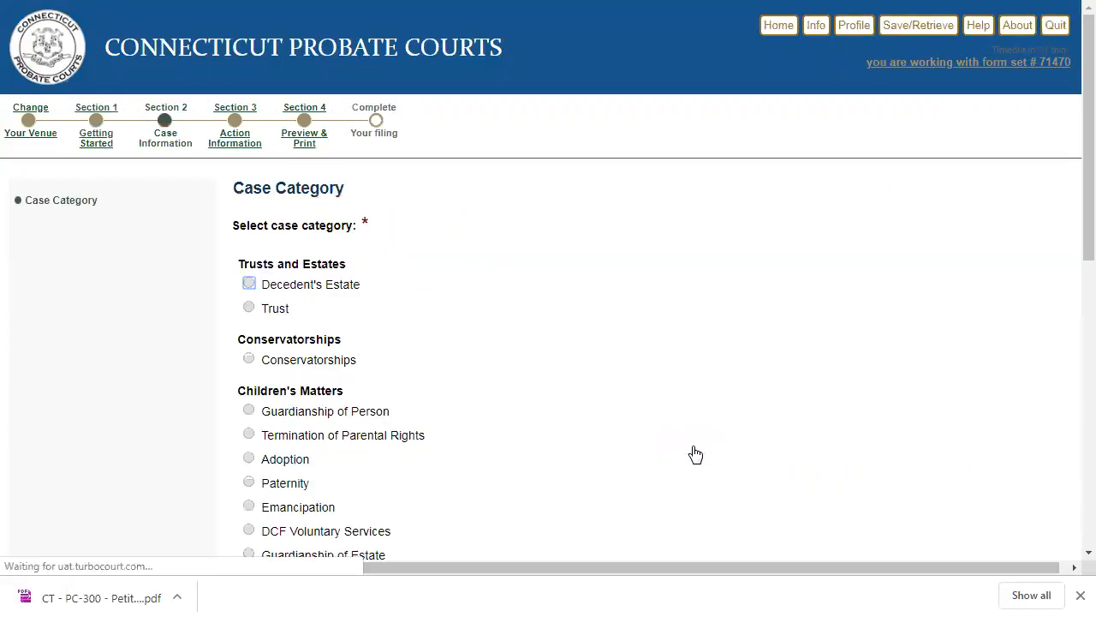
{"action": "left_click", "coordinate": [248, 358]}
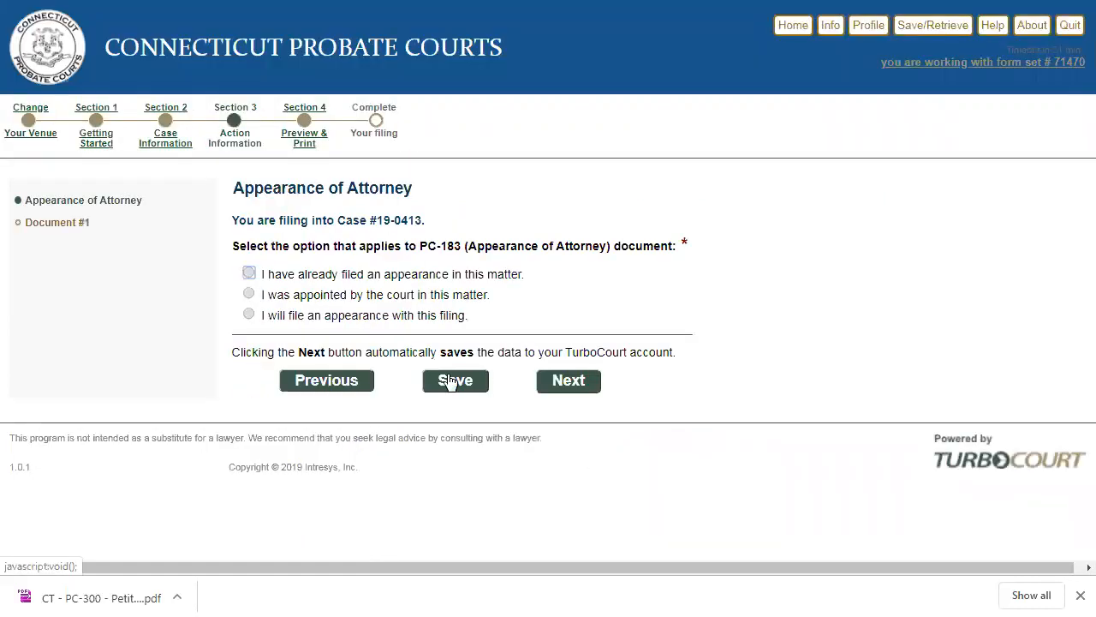
{"action": "left_click", "coordinate": [248, 273]}
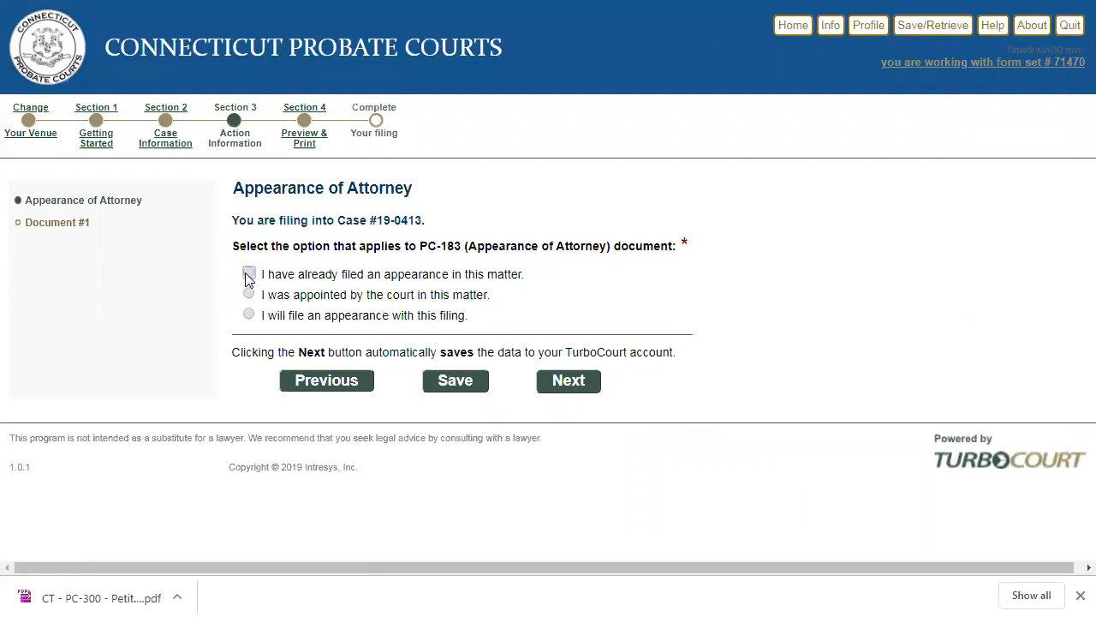
{"action": "left_click", "coordinate": [582, 393]}
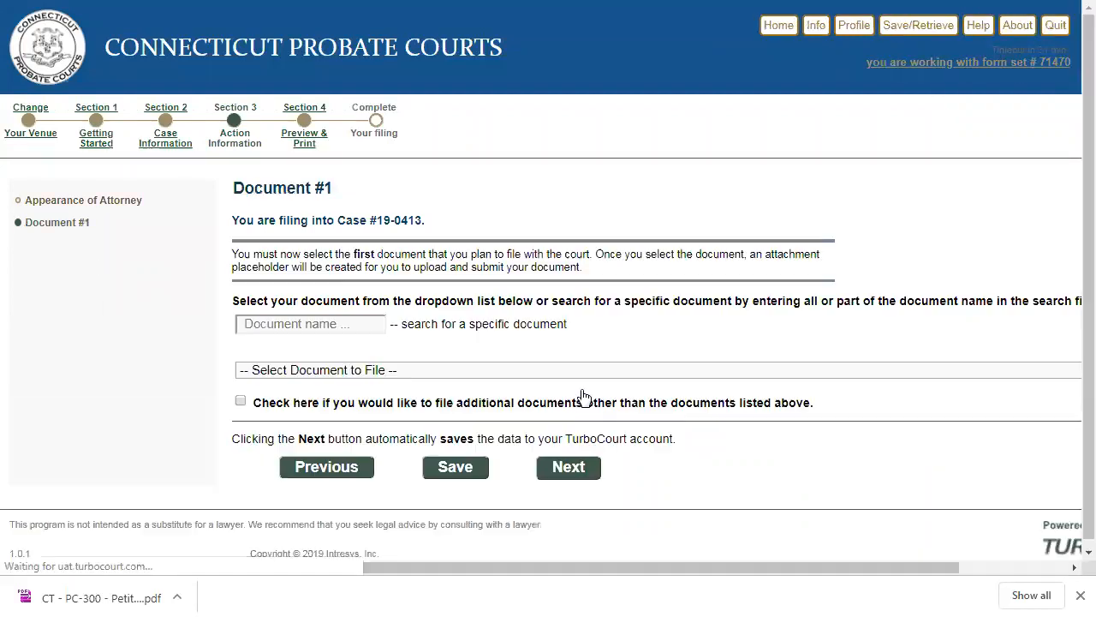
- Search the documents for "rep", select PC-371 Conservator's Report as Document #1, and continue to the document review
{"action": "double_click", "coordinate": [326, 334]}
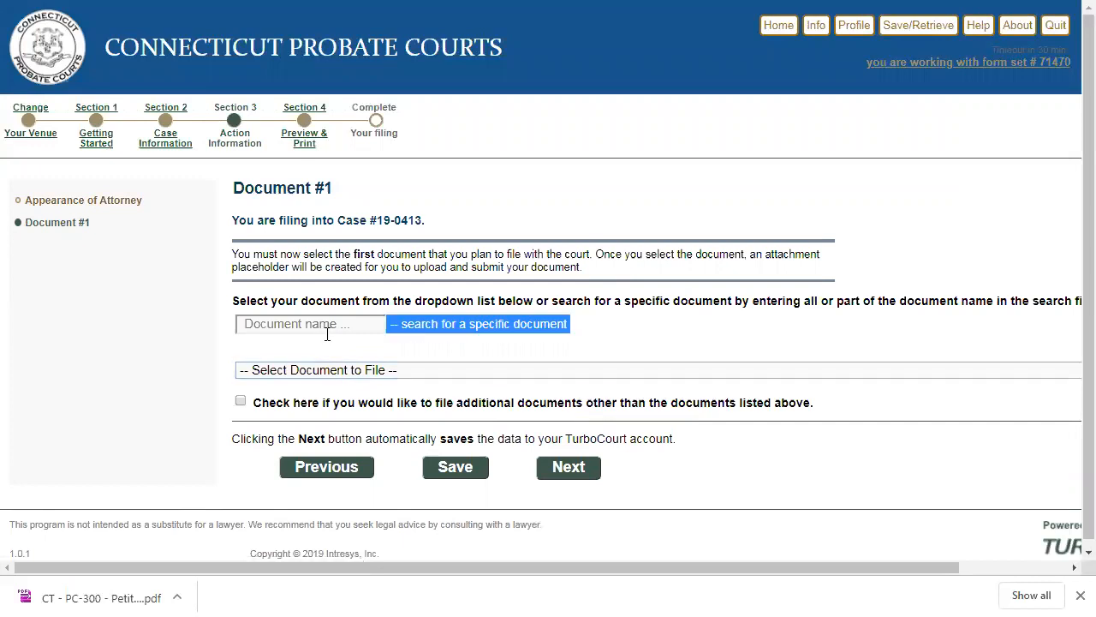
{"action": "left_click", "coordinate": [324, 332]}
{"action": "type", "text": "rep"}
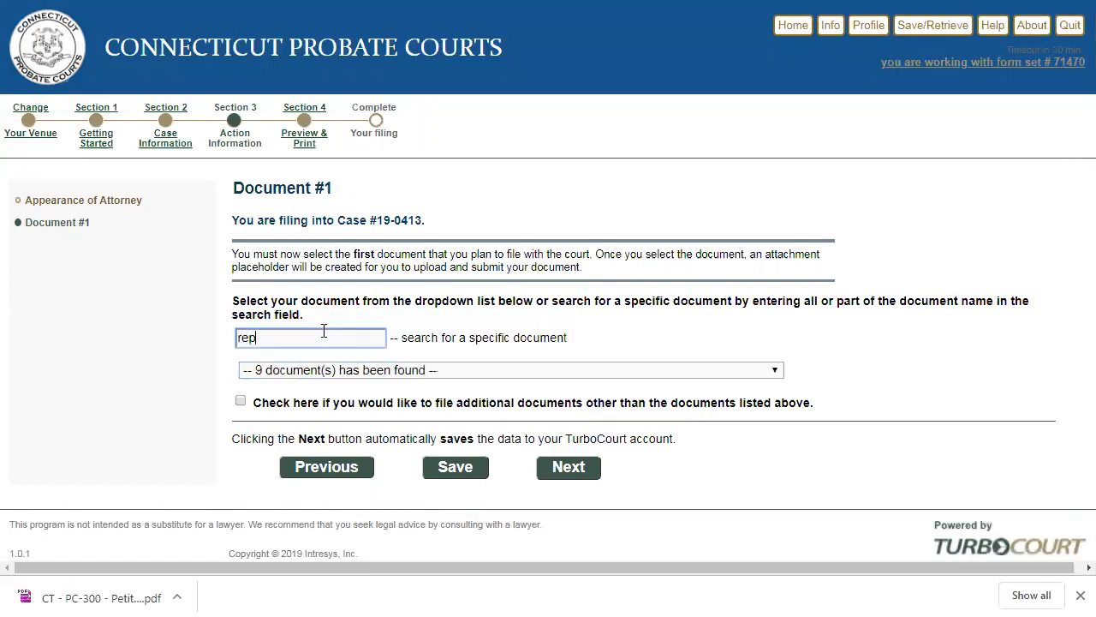
{"action": "left_click", "coordinate": [318, 369]}
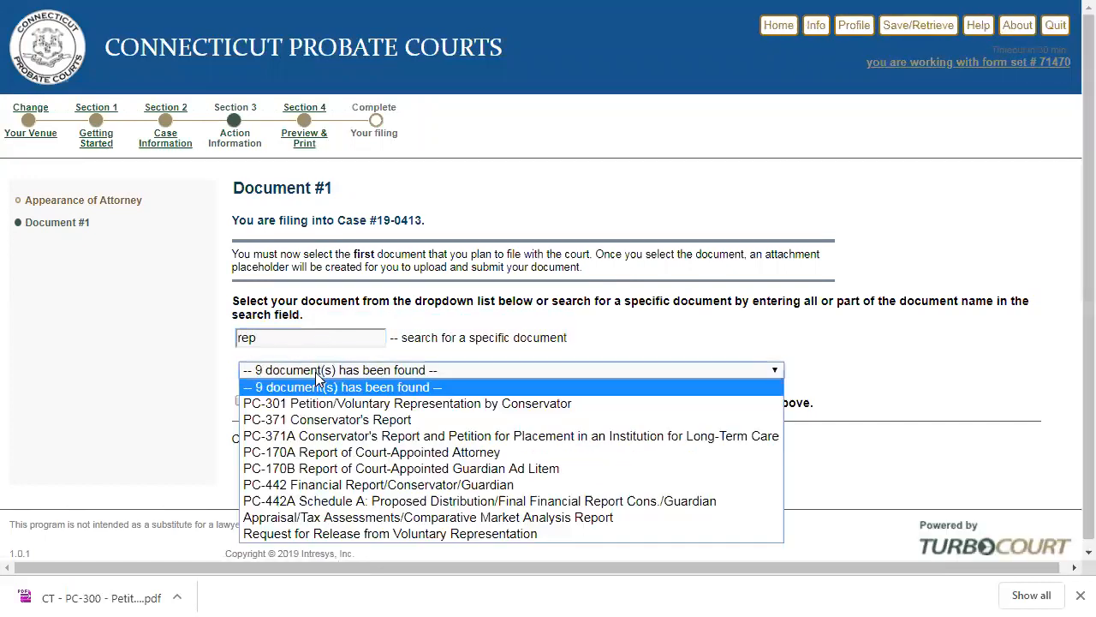
{"action": "left_click", "coordinate": [320, 418]}
{"action": "left_click", "coordinate": [561, 465]}
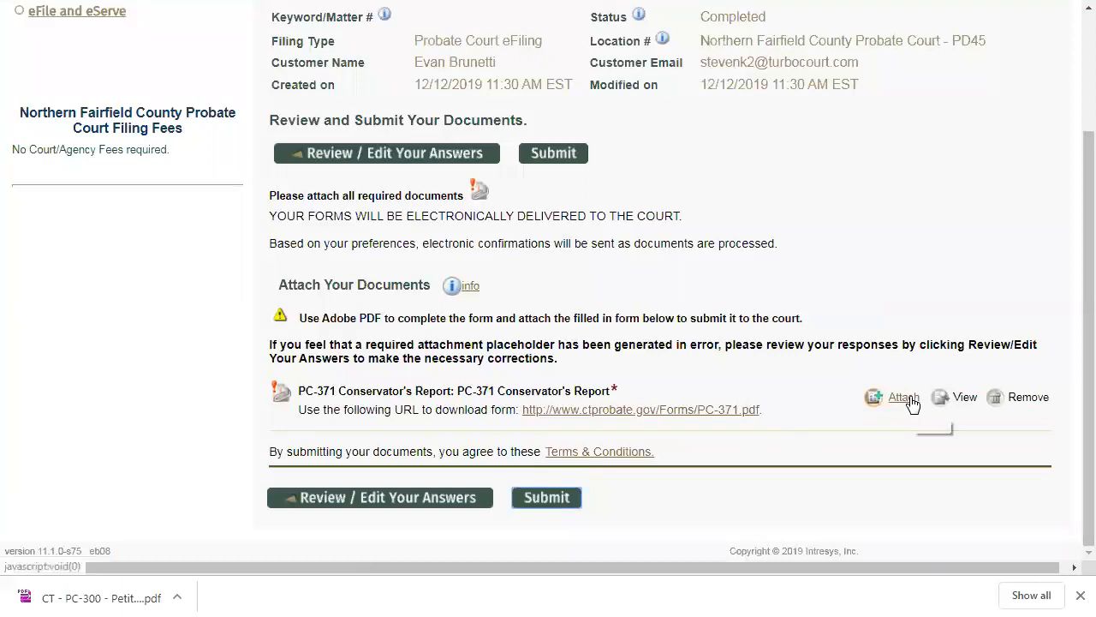
- Attach CT - PC-371 - Conservator's Report.pdf to the new filing's PC-371 placeholder and save the attachment
{"action": "left_click", "coordinate": [911, 401]}
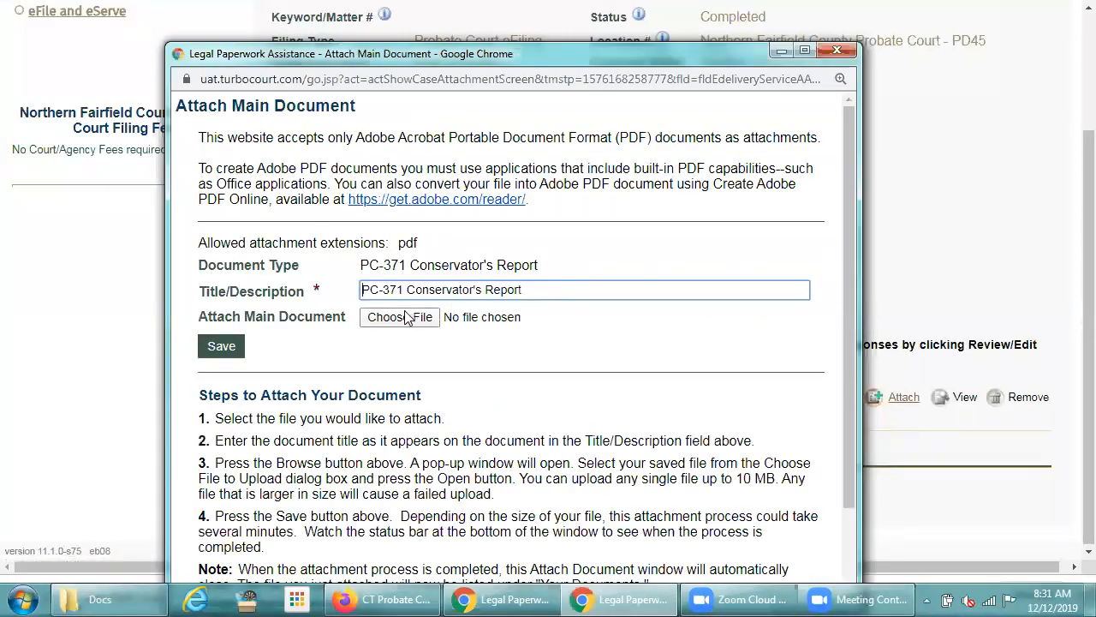
{"action": "left_click", "coordinate": [406, 317]}
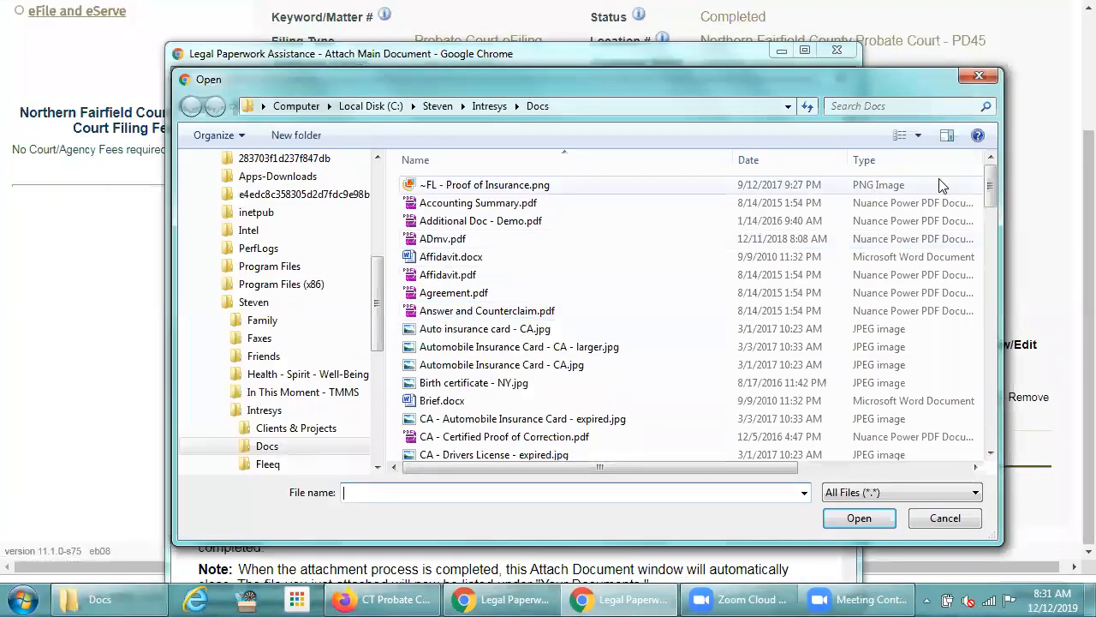
{"action": "left_click_drag", "start_coordinate": [989, 177], "coordinate": [981, 293]}
{"action": "double_click", "coordinate": [520, 300]}
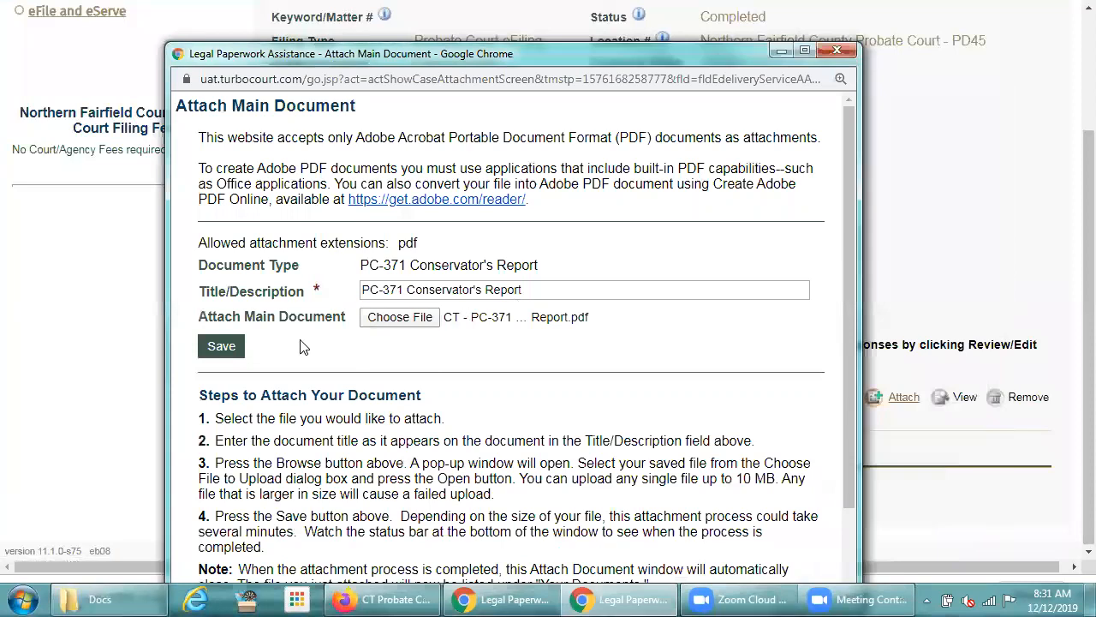
{"action": "left_click", "coordinate": [216, 346]}
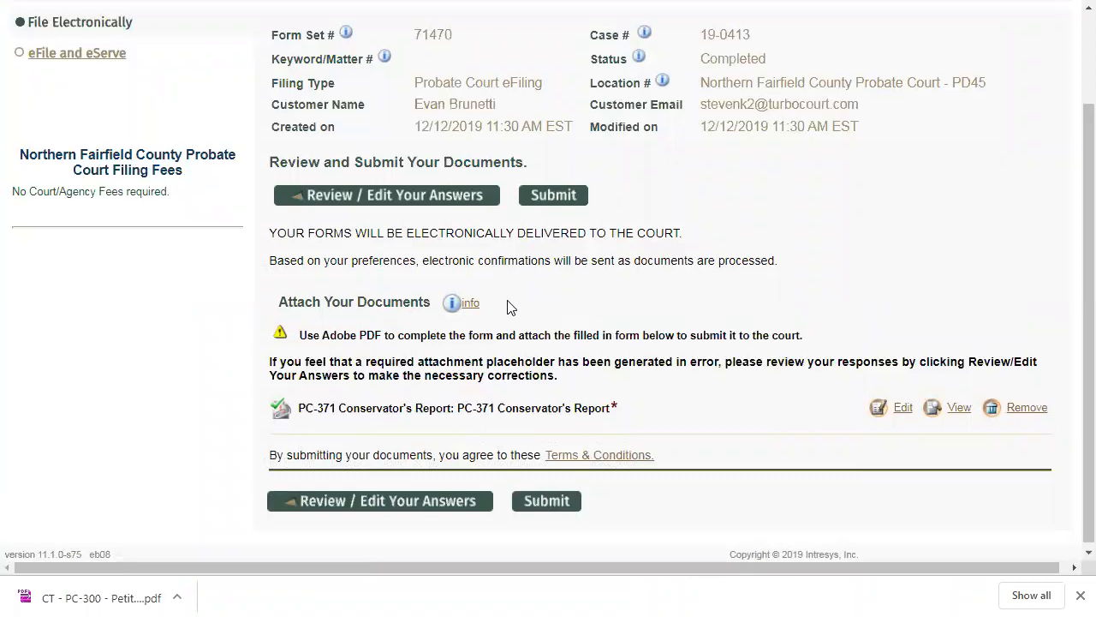
- Switch the filing to eFile and eServe, continue to the e-Service preparation page, and review the listed eService recipients
{"action": "scroll", "coordinate": [507, 306], "scroll_direction": "up", "scroll_amount": 2}
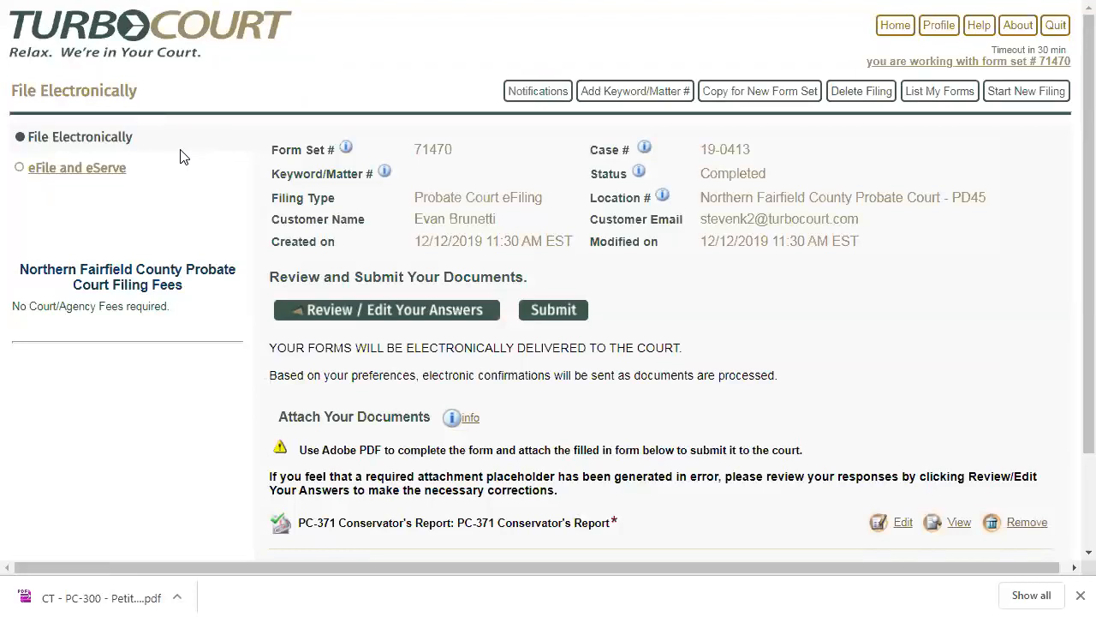
{"action": "left_click", "coordinate": [89, 175]}
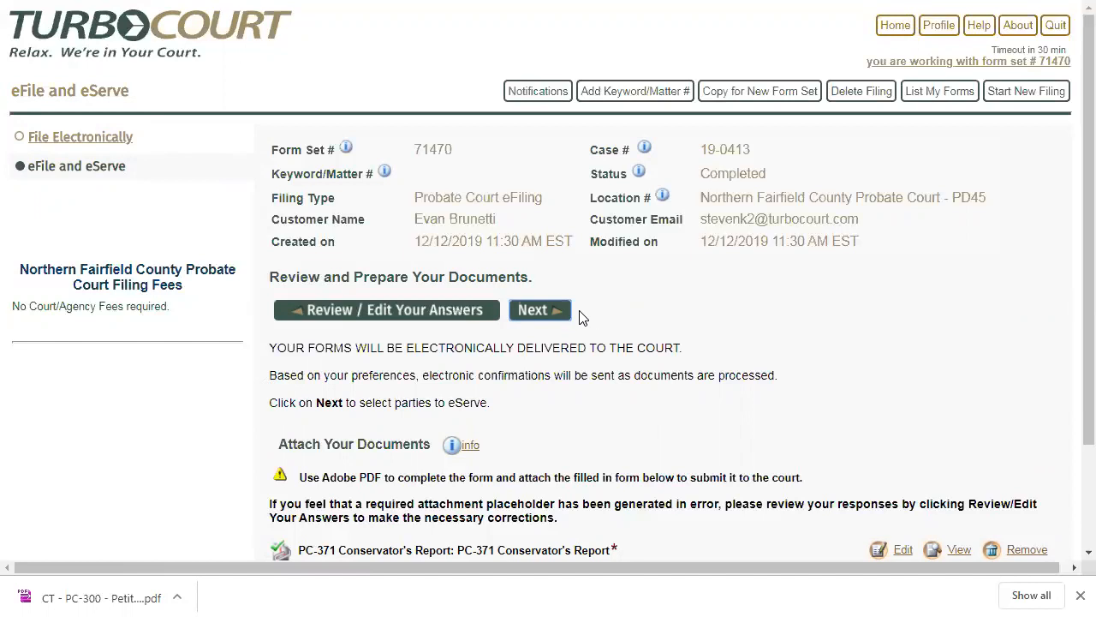
{"action": "left_click", "coordinate": [546, 316]}
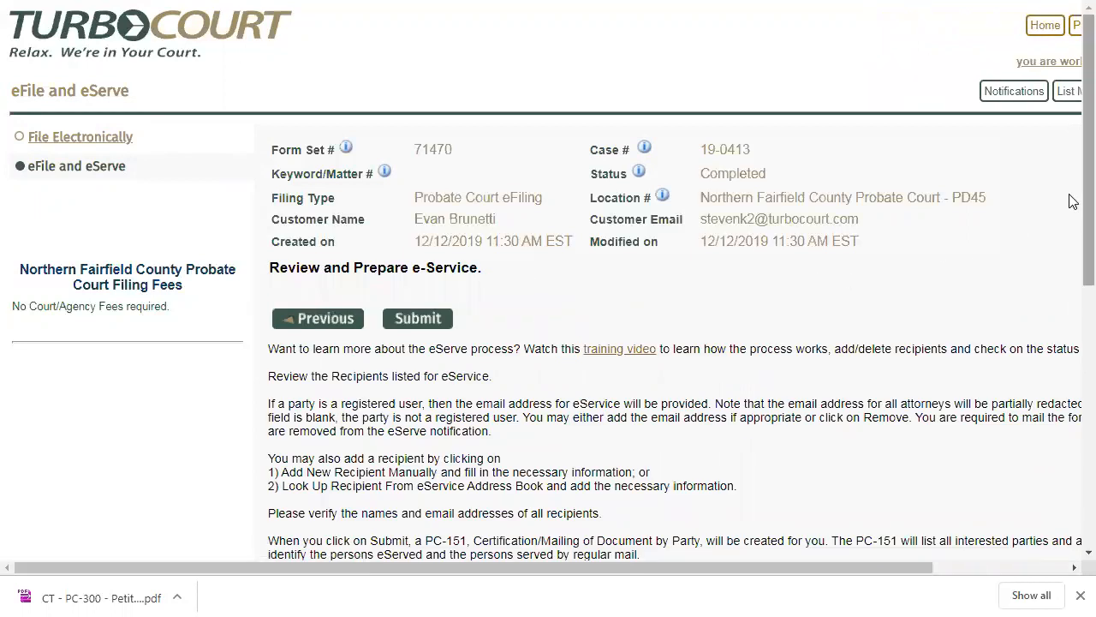
{"action": "scroll", "coordinate": [1066, 211], "scroll_direction": "down", "scroll_amount": 3}
{"action": "scroll", "coordinate": [1070, 340], "scroll_direction": "down", "scroll_amount": 3}
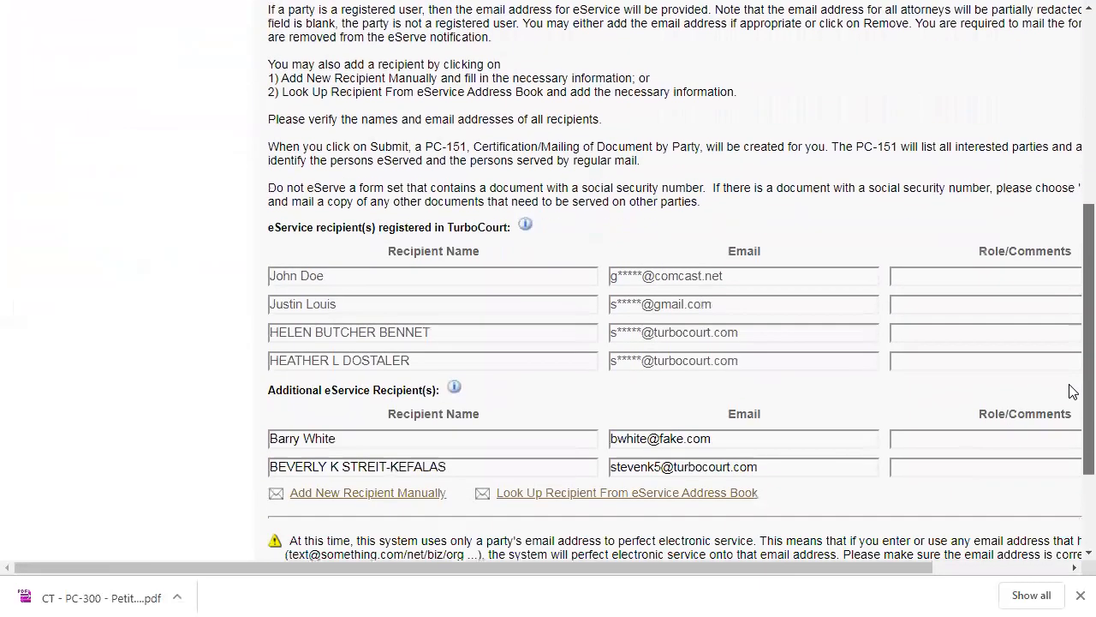
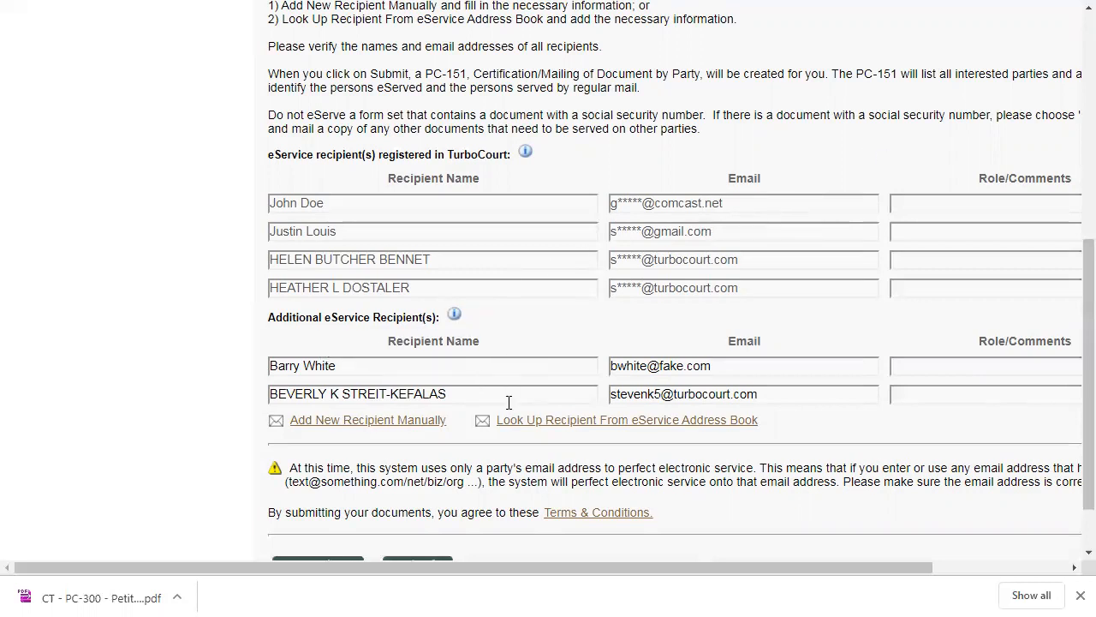
- Add another eService recipient manually with the recipient's full name and e-mail, and submit the eFile and eServe filing
{"action": "left_click", "coordinate": [738, 370]}
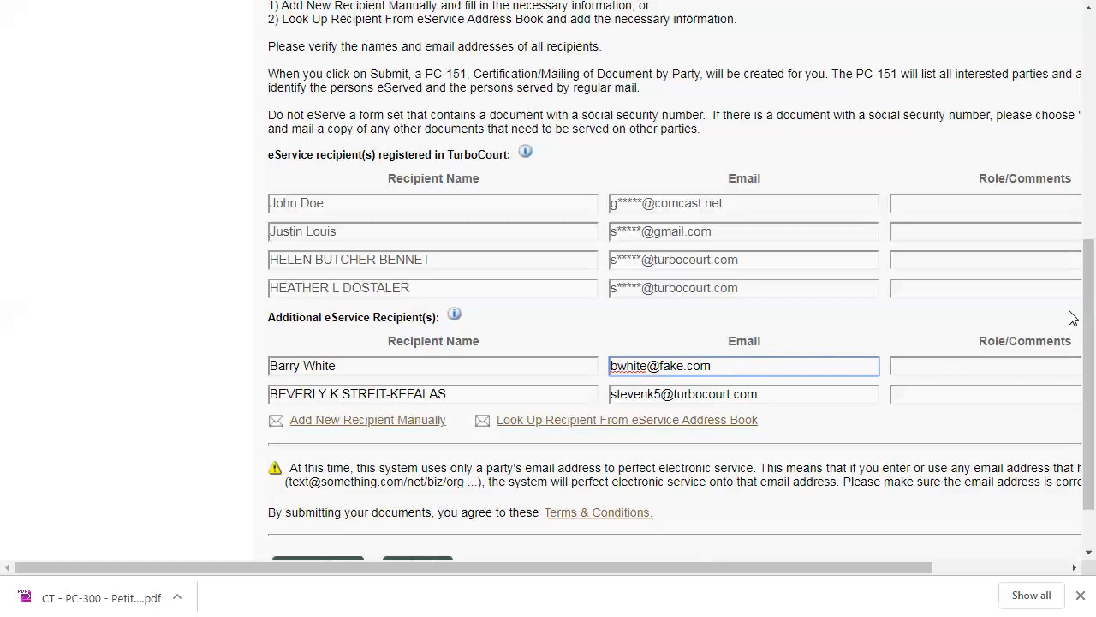
{"action": "scroll", "coordinate": [1072, 324], "scroll_direction": "down", "scroll_amount": 2}
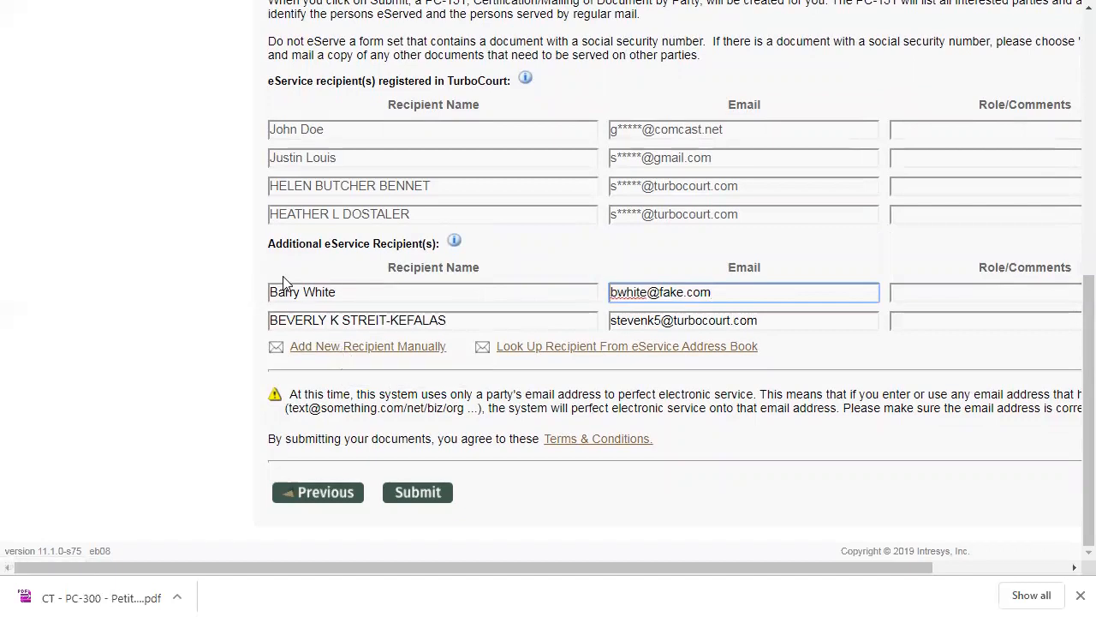
{"action": "left_click", "coordinate": [336, 353]}
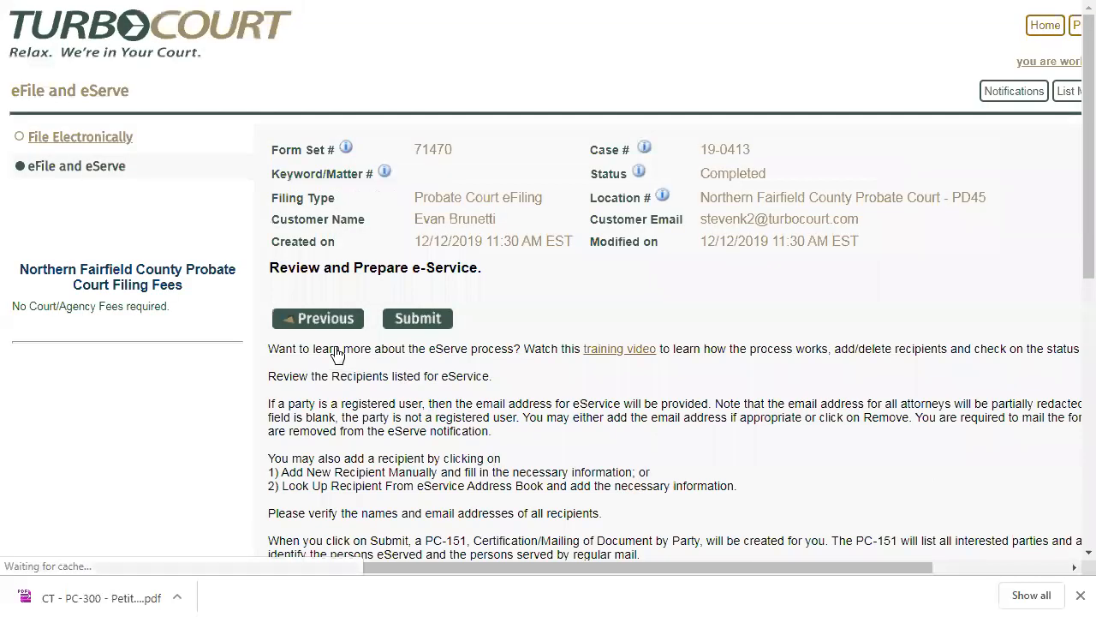
{"action": "scroll", "coordinate": [336, 354], "scroll_direction": "down", "scroll_amount": 6}
{"action": "left_click", "coordinate": [322, 392]}
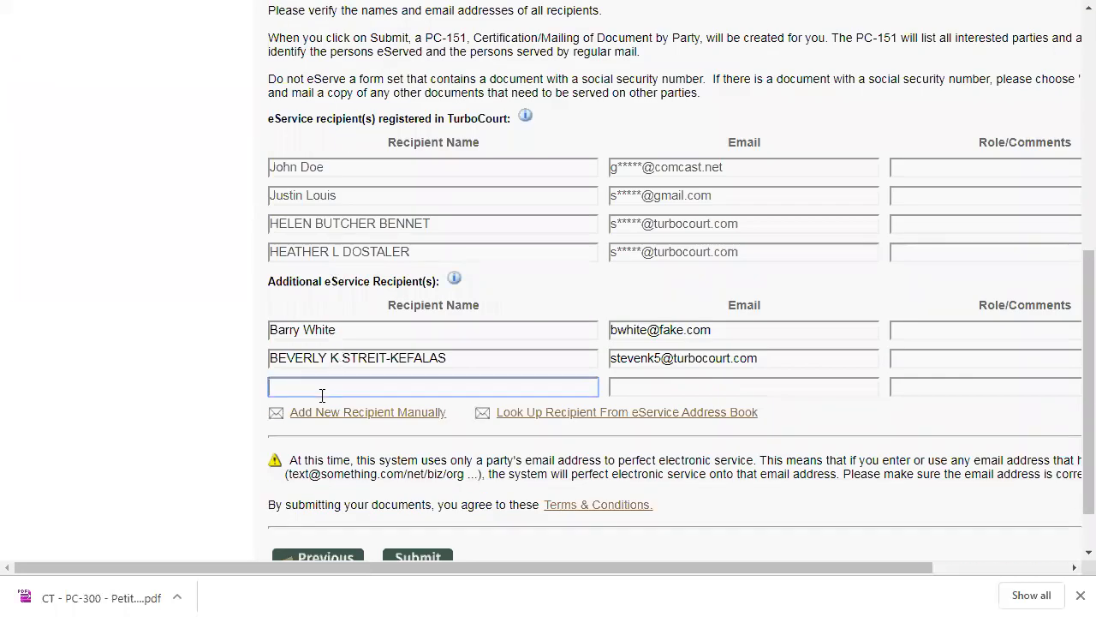
{"action": "type", "text": "Jane Smith"}
{"action": "key", "text": "Tab"}
{"action": "type", "text": "jsmith"}
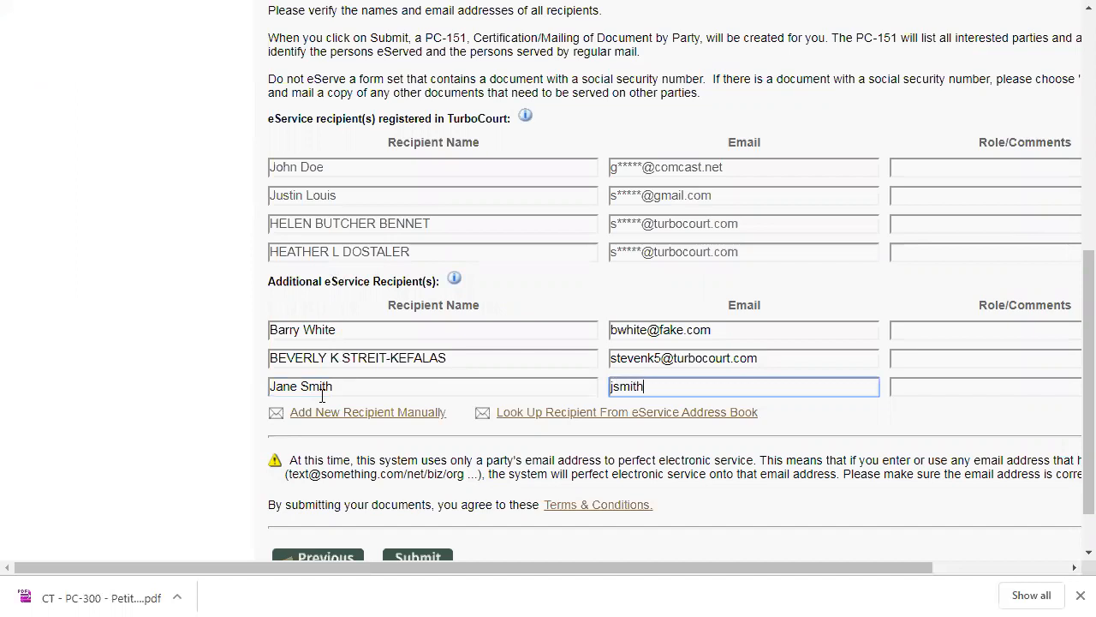
{"action": "type", "text": "@fake.com"}
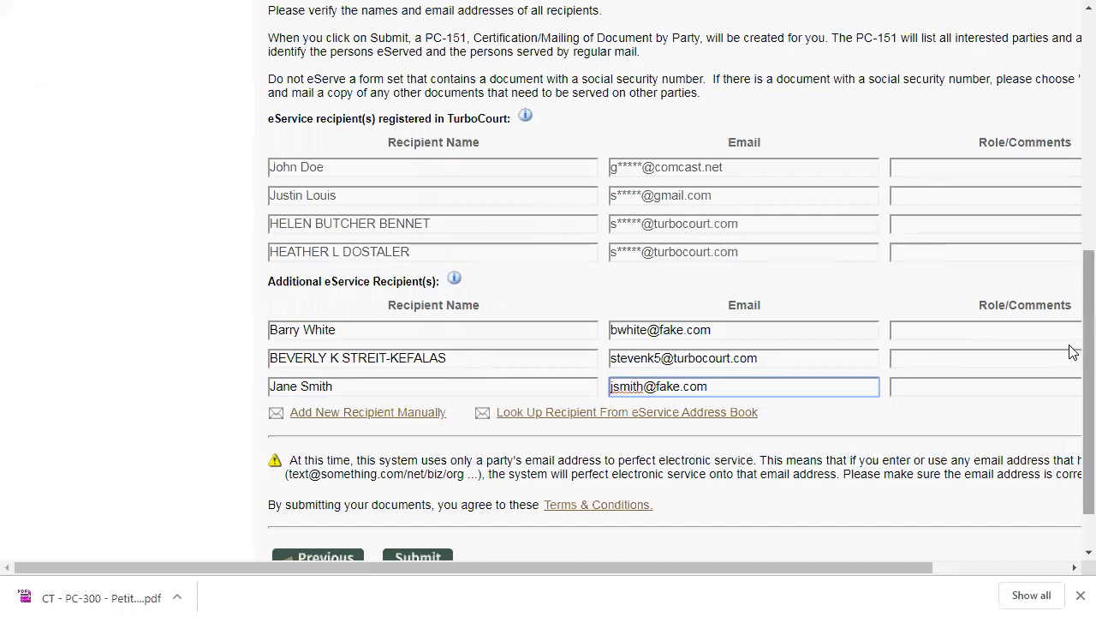
{"action": "scroll", "coordinate": [1070, 355], "scroll_direction": "down", "scroll_amount": 2}
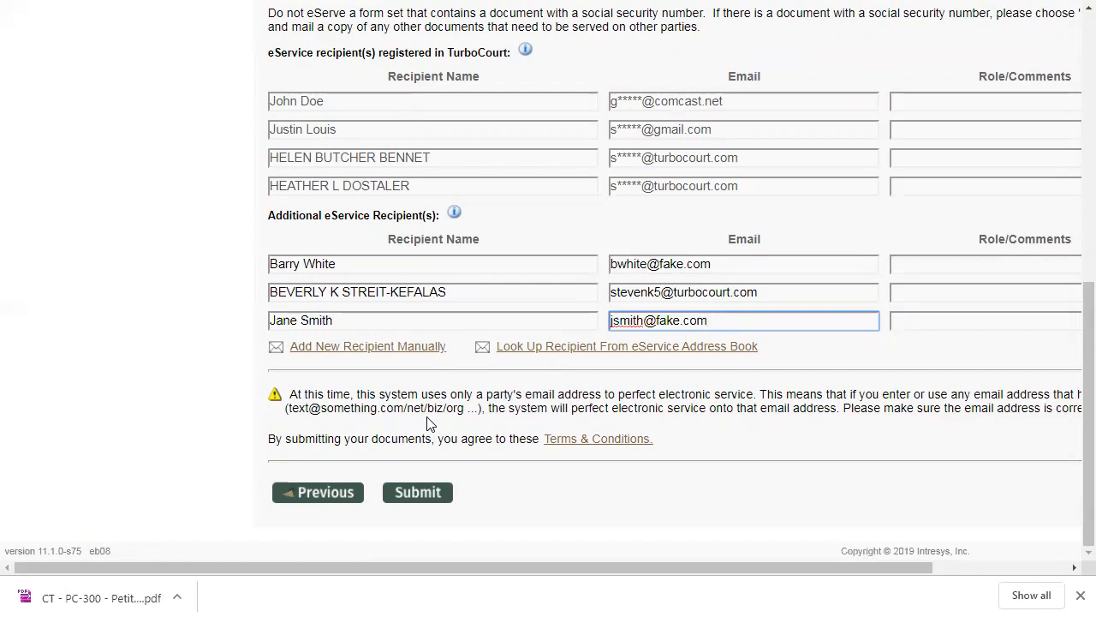
{"action": "left_click", "coordinate": [420, 490]}
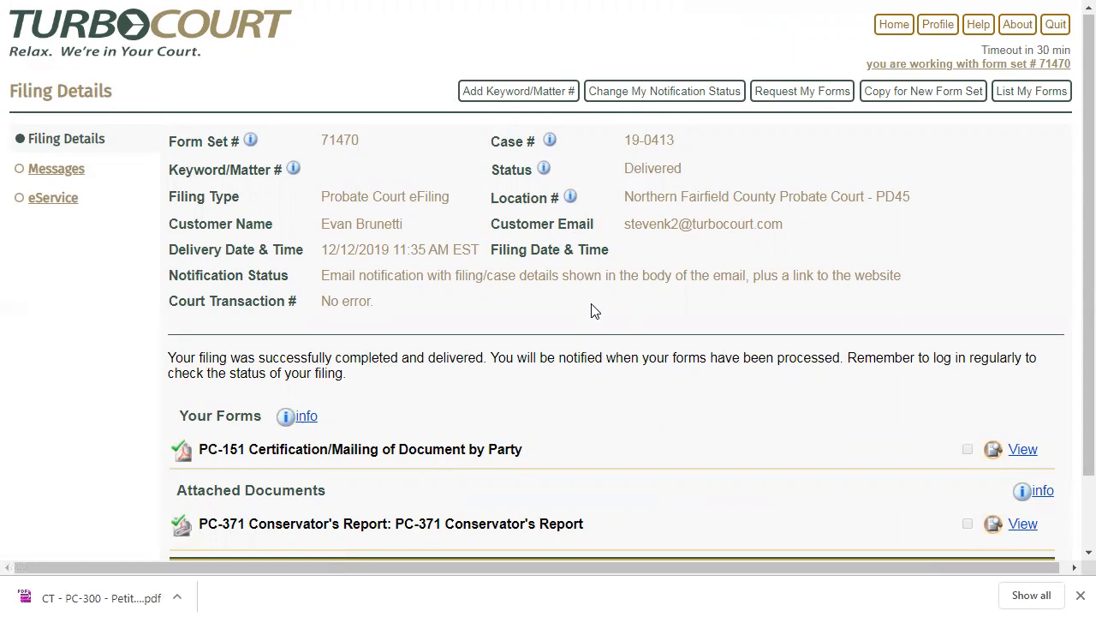
- Open the delivered filing's eService page and review the status of each eServed recipient
{"action": "left_click", "coordinate": [54, 206]}
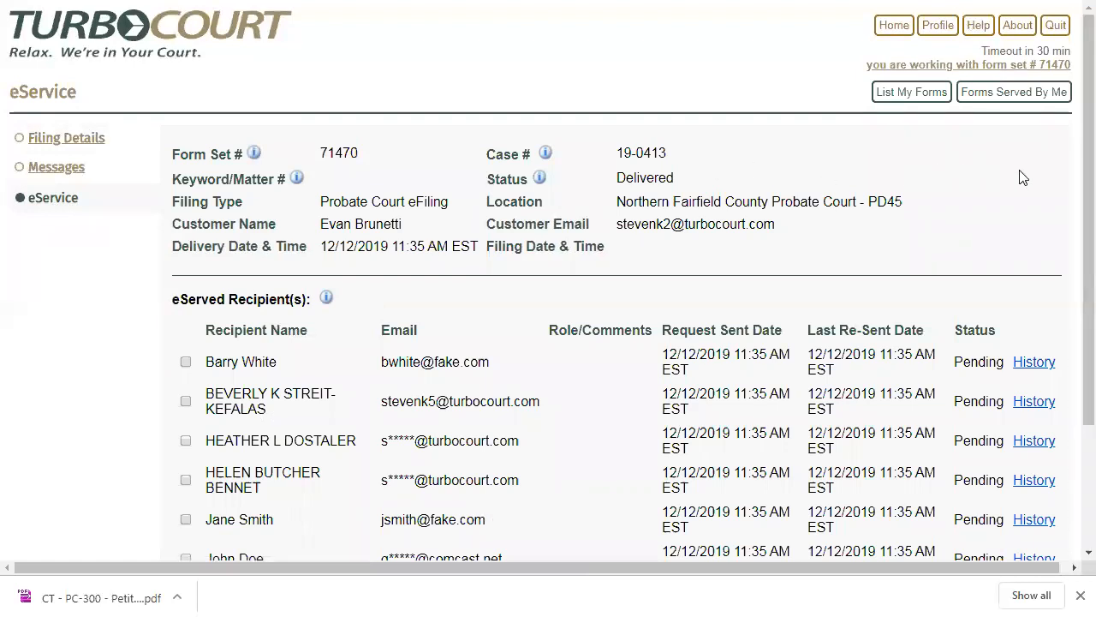
{"action": "scroll", "coordinate": [1071, 206], "scroll_direction": "down", "scroll_amount": 3}
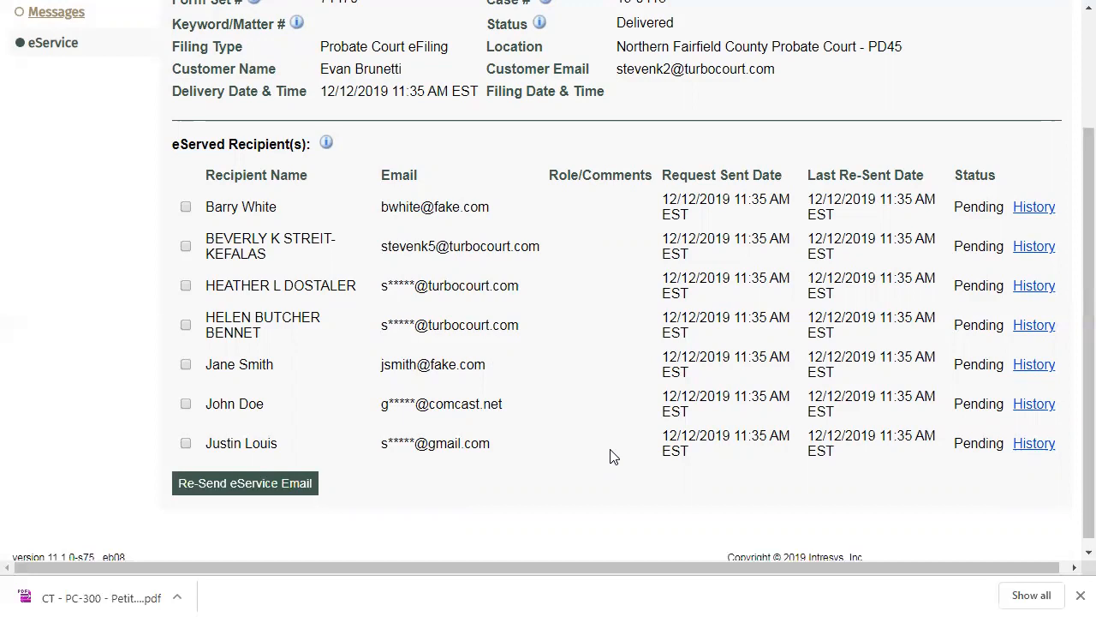
{"action": "scroll", "coordinate": [296, 320], "scroll_direction": "up", "scroll_amount": 2}
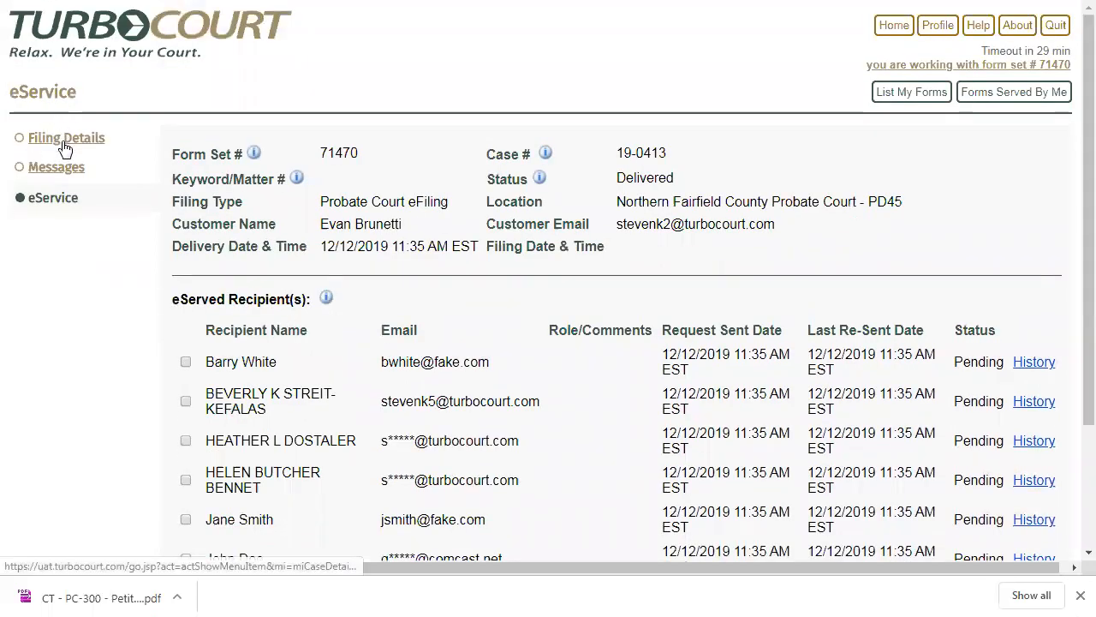
- View the PC-151 Certification/Mailing of Document by Party from the filing details, examine its recipient list and signature, and close it
{"action": "left_click", "coordinate": [62, 143]}
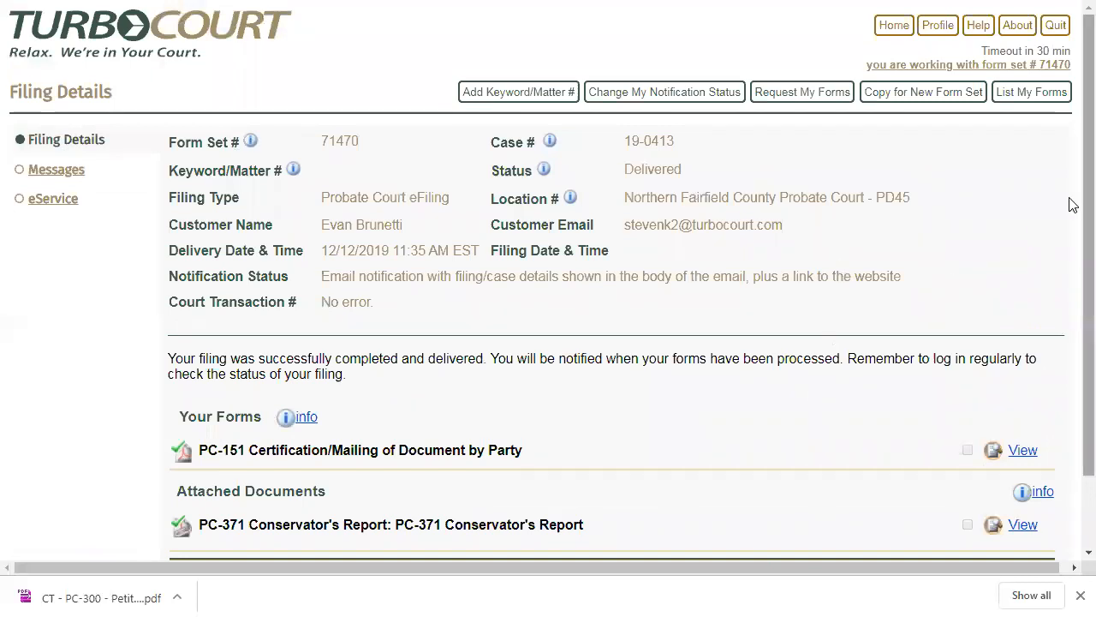
{"action": "scroll", "coordinate": [1072, 204], "scroll_direction": "down", "scroll_amount": 1}
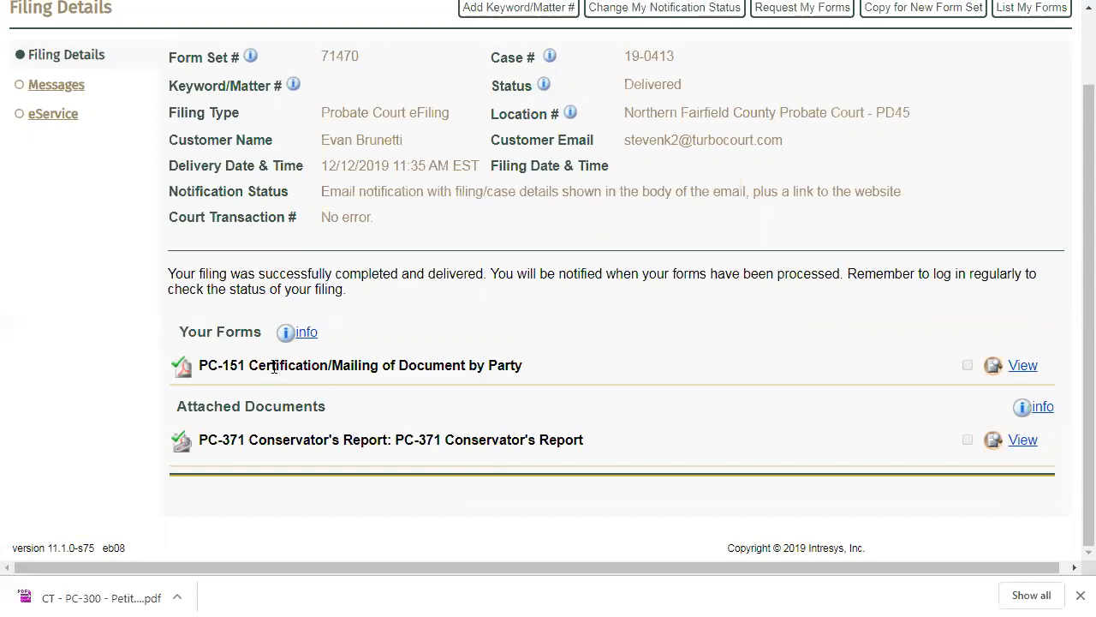
{"action": "left_click", "coordinate": [1023, 366]}
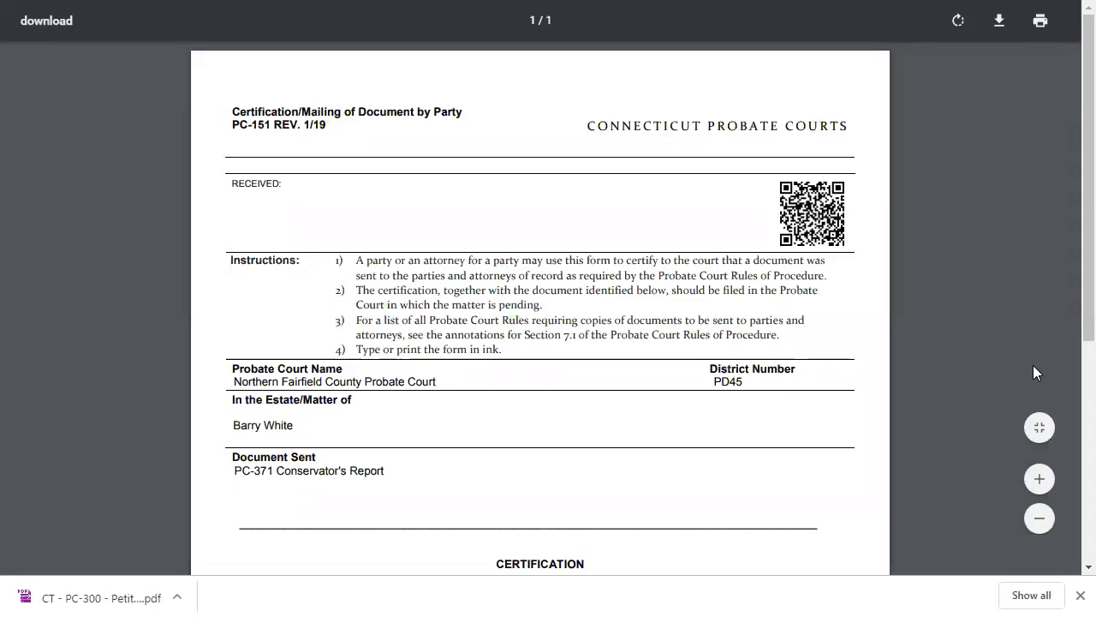
{"action": "left_click", "coordinate": [1039, 478]}
{"action": "left_click", "coordinate": [1038, 477]}
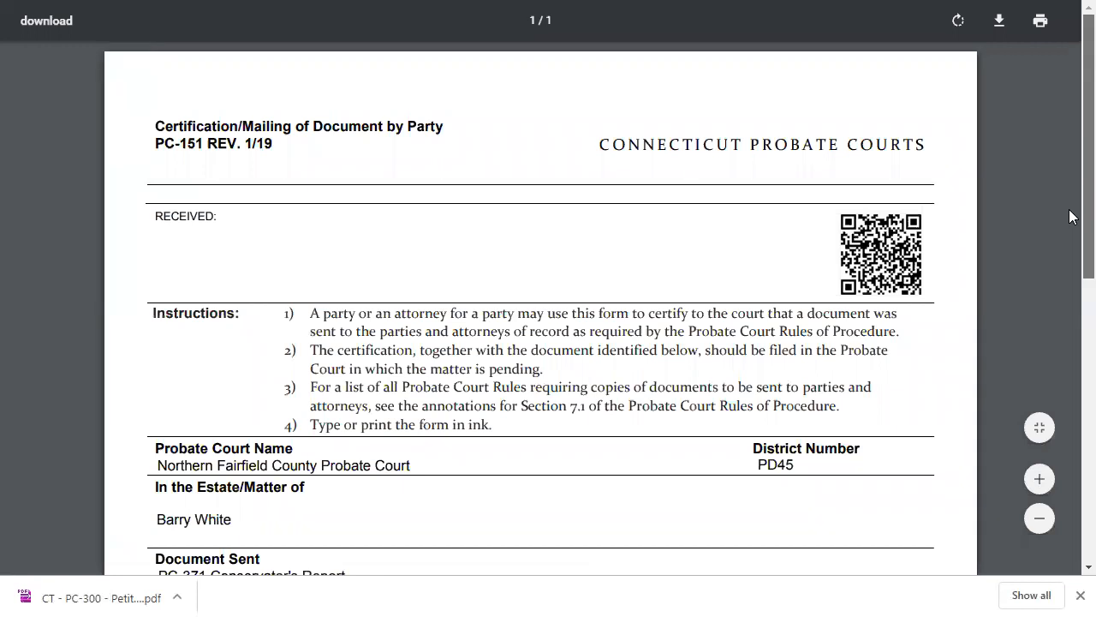
{"action": "scroll", "coordinate": [1071, 280], "scroll_direction": "down", "scroll_amount": 3}
{"action": "scroll", "coordinate": [1070, 233], "scroll_direction": "up", "scroll_amount": 3}
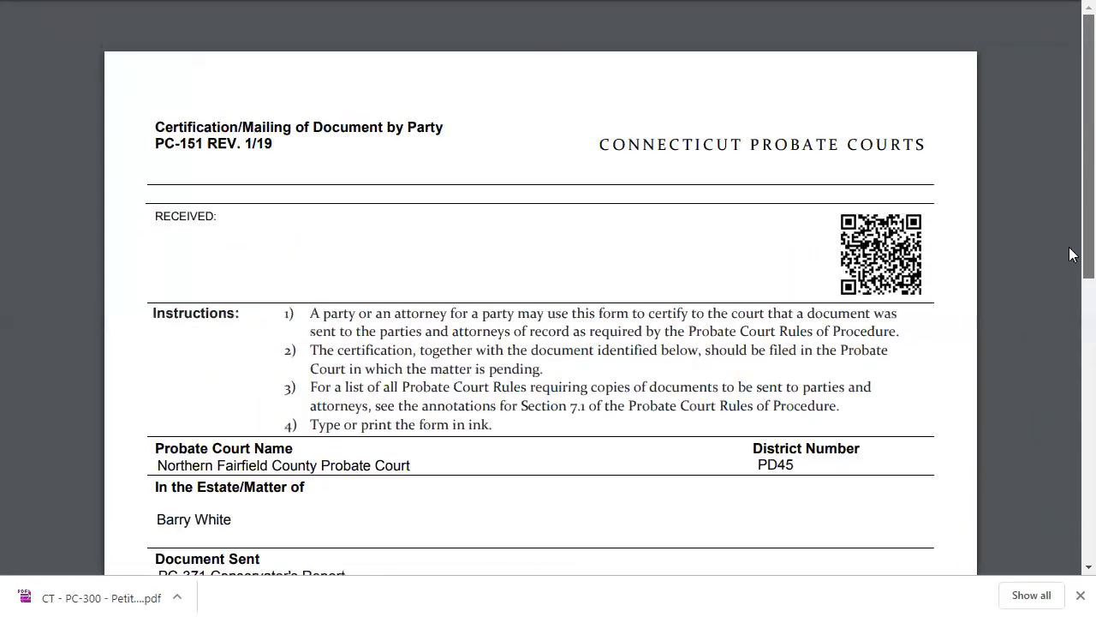
{"action": "scroll", "coordinate": [1071, 257], "scroll_direction": "down", "scroll_amount": 2}
{"action": "scroll", "coordinate": [1070, 308], "scroll_direction": "down", "scroll_amount": 4}
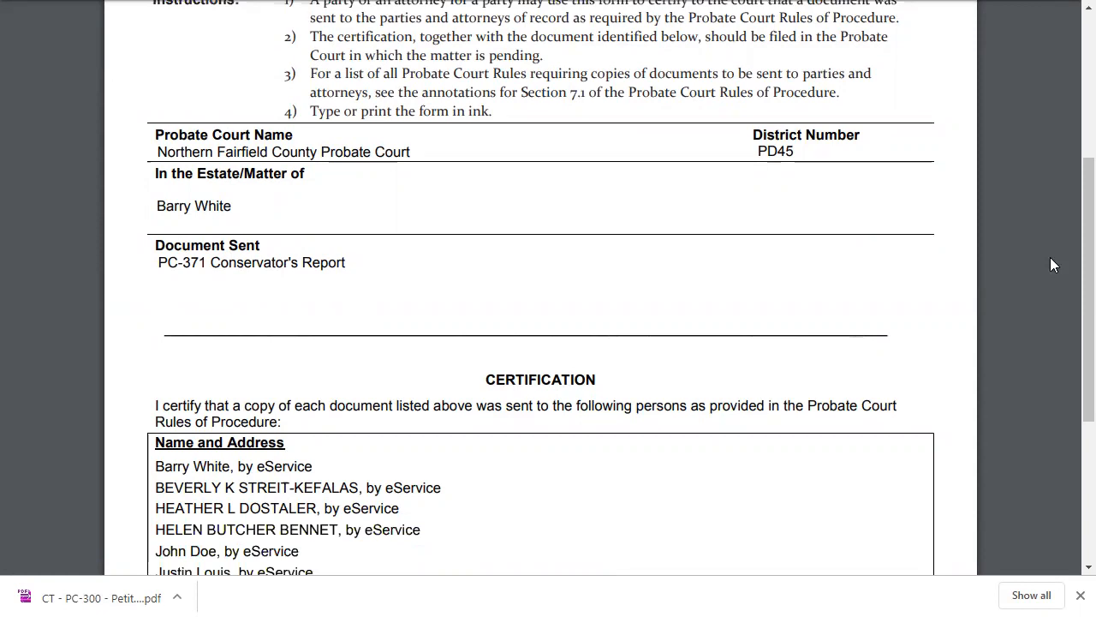
{"action": "left_click_drag", "start_coordinate": [1071, 308], "coordinate": [1070, 409]}
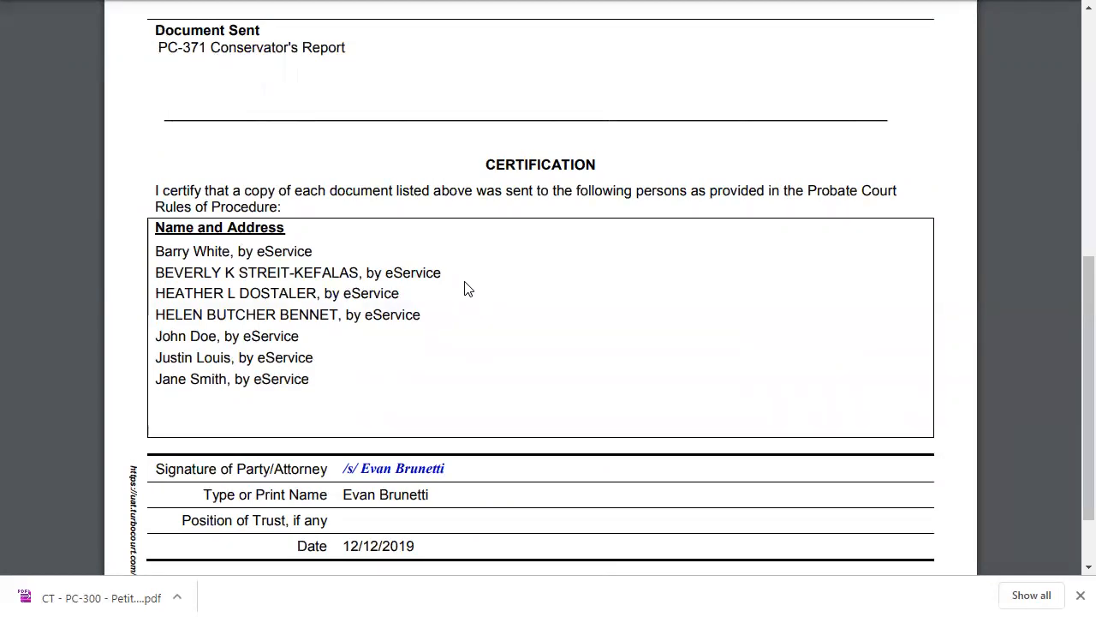
{"action": "key", "text": "ctrl+w"}
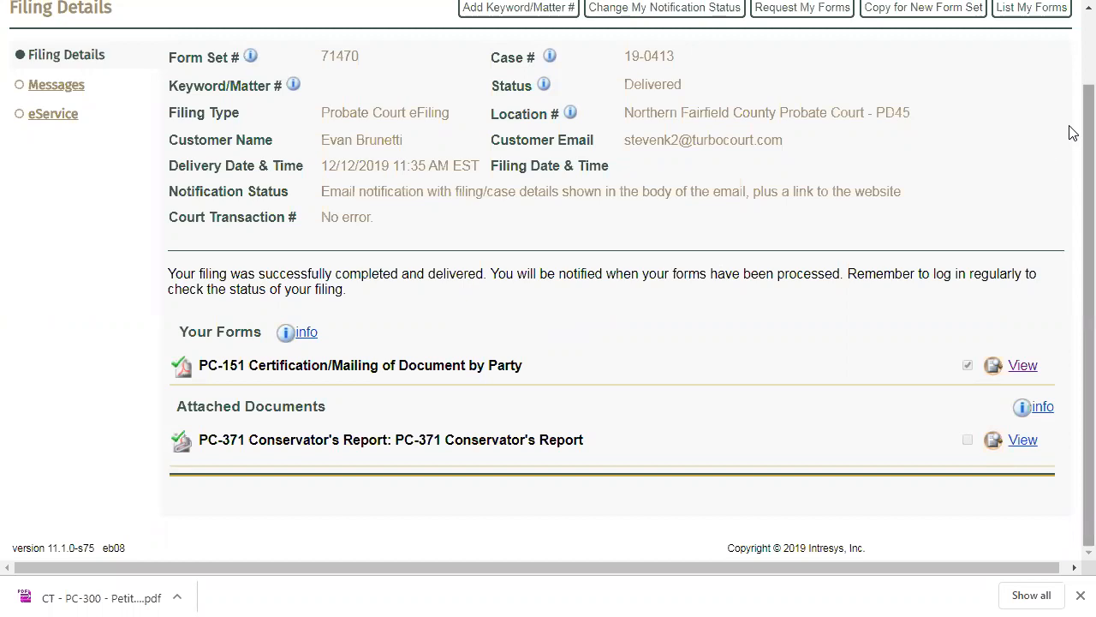
{"action": "scroll", "coordinate": [1071, 109], "scroll_direction": "up", "scroll_amount": 2}
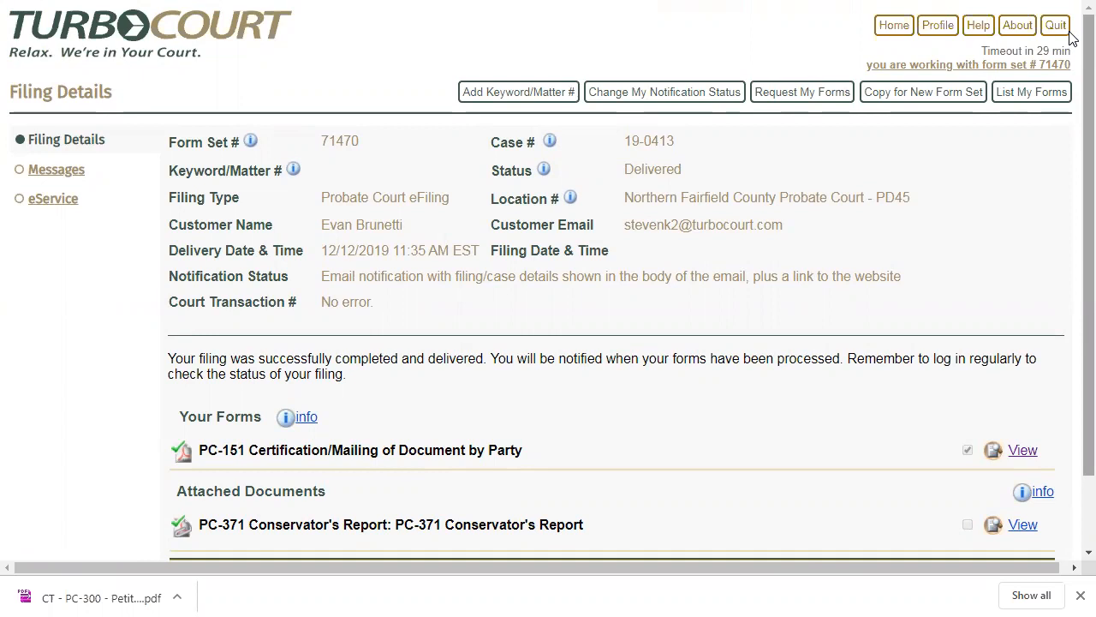
- Switch to the Gmail inbox, open the TurboCourt E-Service Notification e-mail, examine its acceptance and document links, and return to TurboCourt
{"action": "key", "text": "alt+Tab"}
{"action": "key", "text": "alt+Tab"}
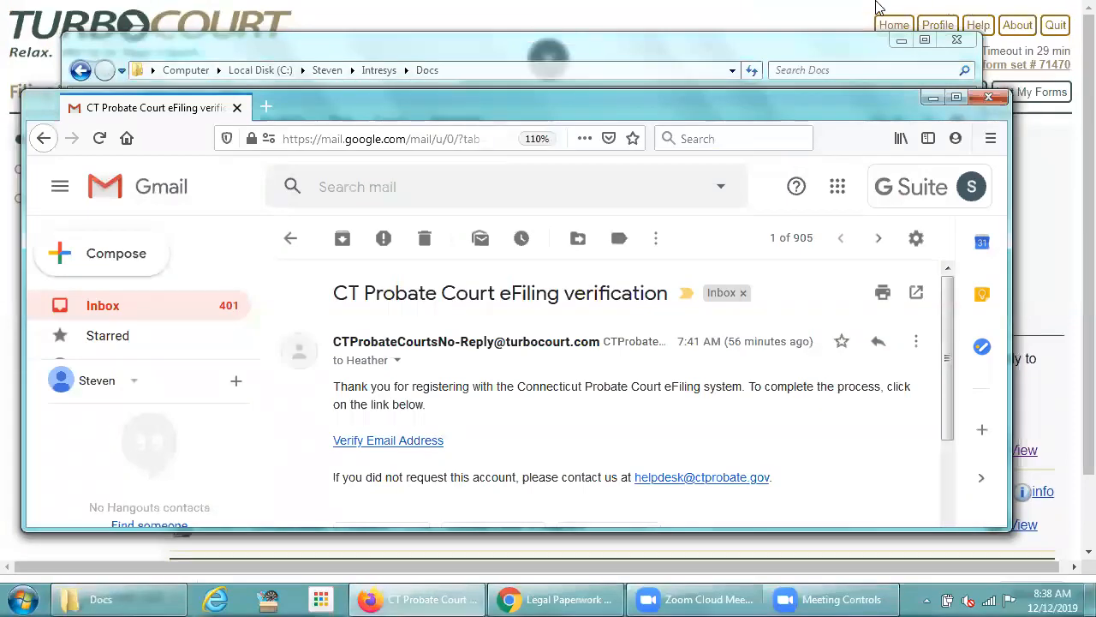
{"action": "left_click", "coordinate": [290, 237]}
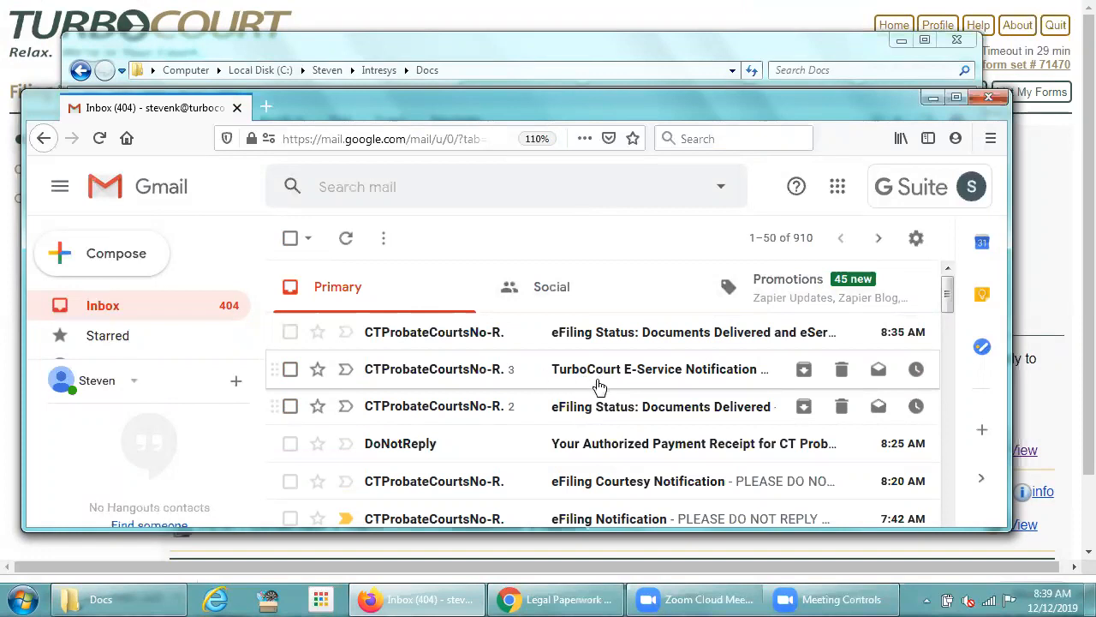
{"action": "left_click", "coordinate": [646, 374]}
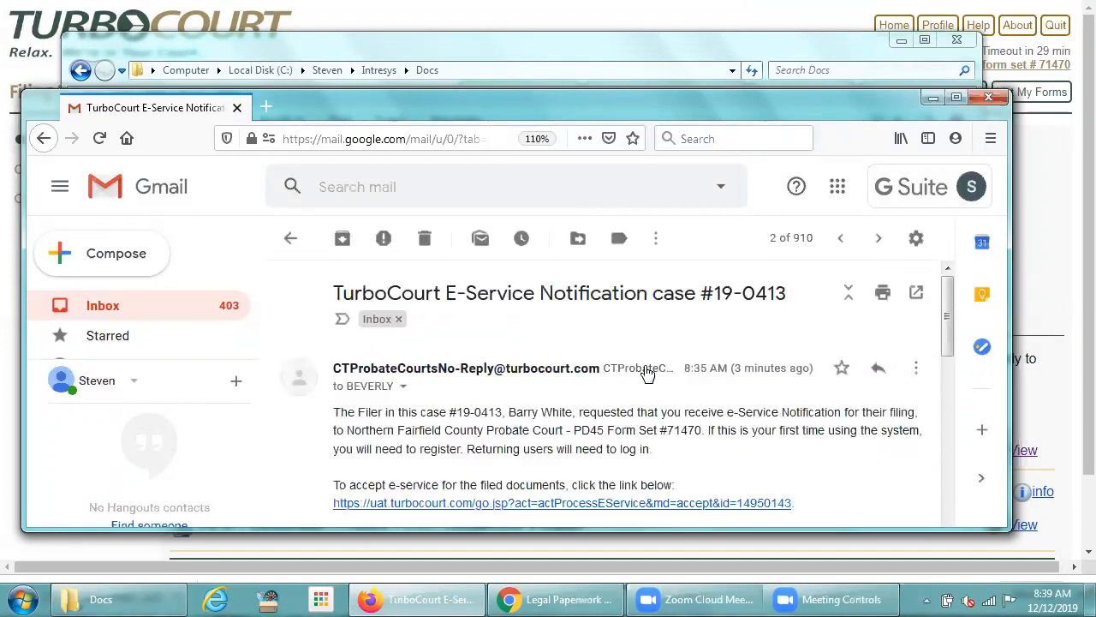
{"action": "scroll", "coordinate": [951, 290], "scroll_direction": "down", "scroll_amount": 2}
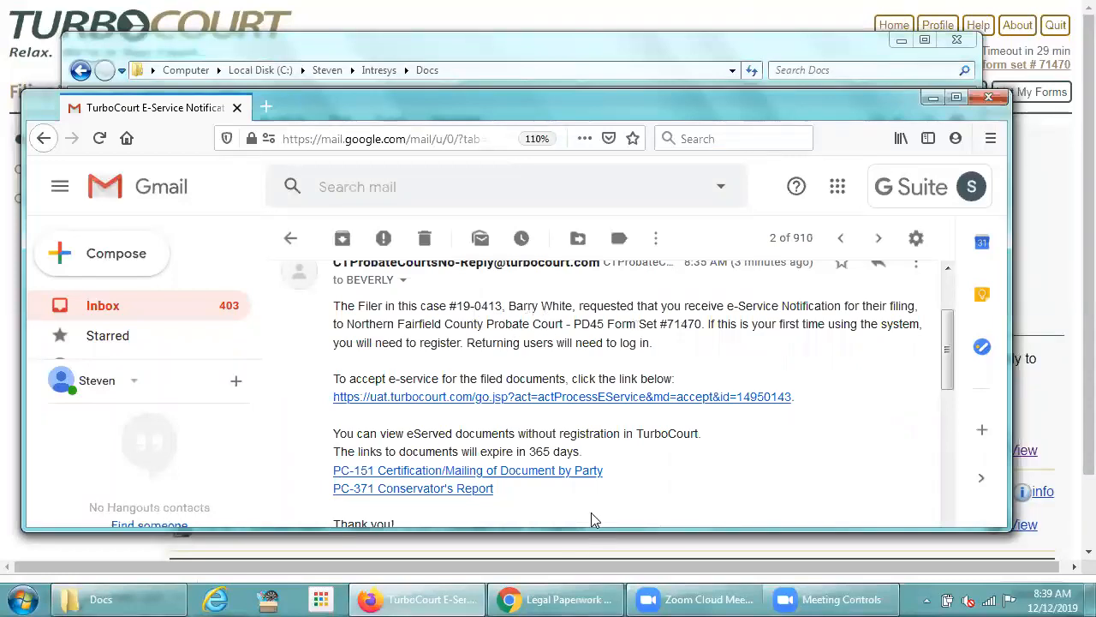
{"action": "left_click_drag", "start_coordinate": [946, 344], "coordinate": [944, 362]}
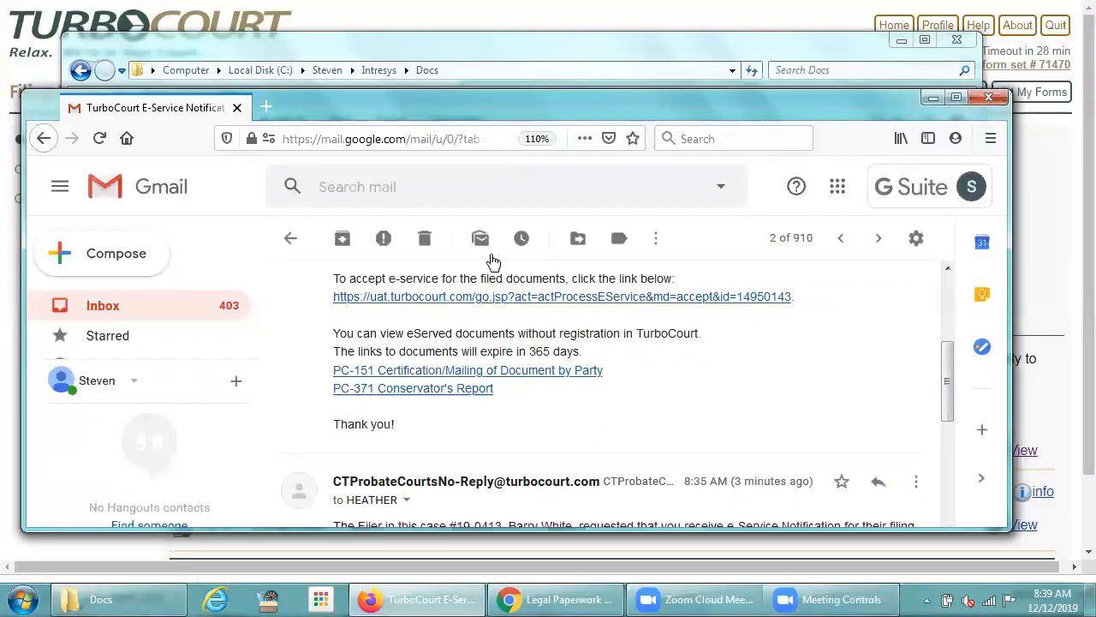
{"action": "left_click", "coordinate": [366, 45]}
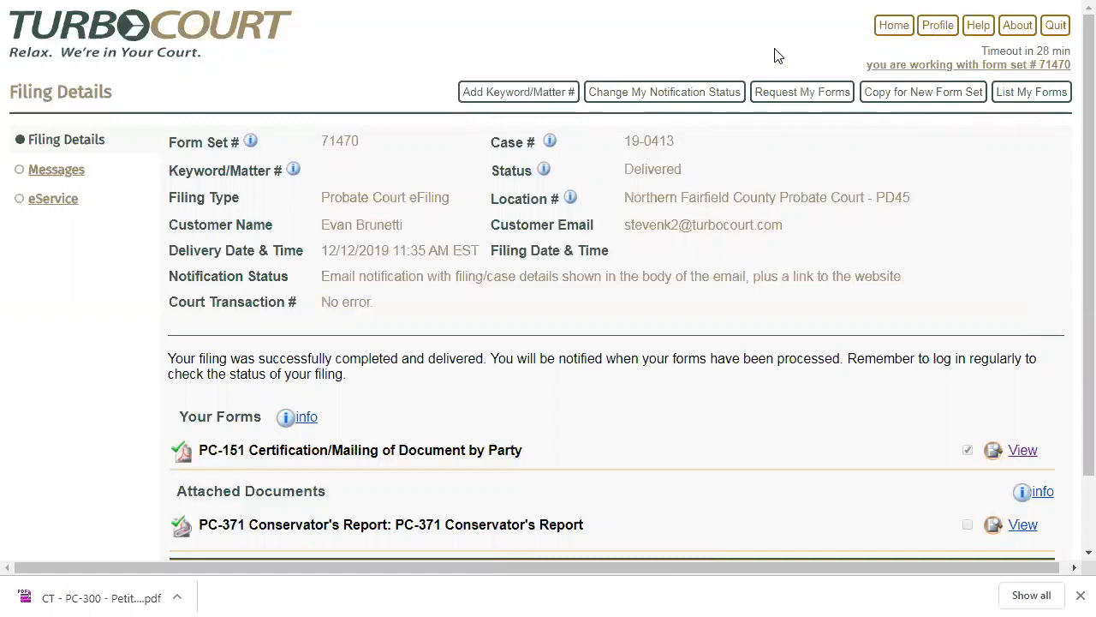
- Return to the home page, quit the current account's session, and start a new session
{"action": "left_click", "coordinate": [887, 32]}
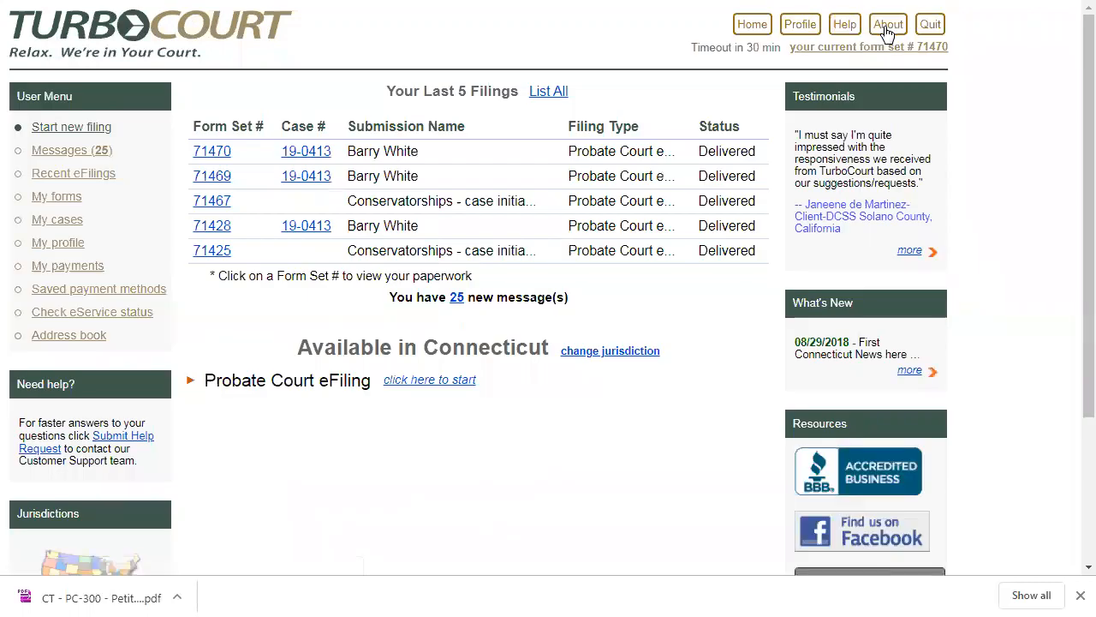
{"action": "left_click", "coordinate": [930, 26]}
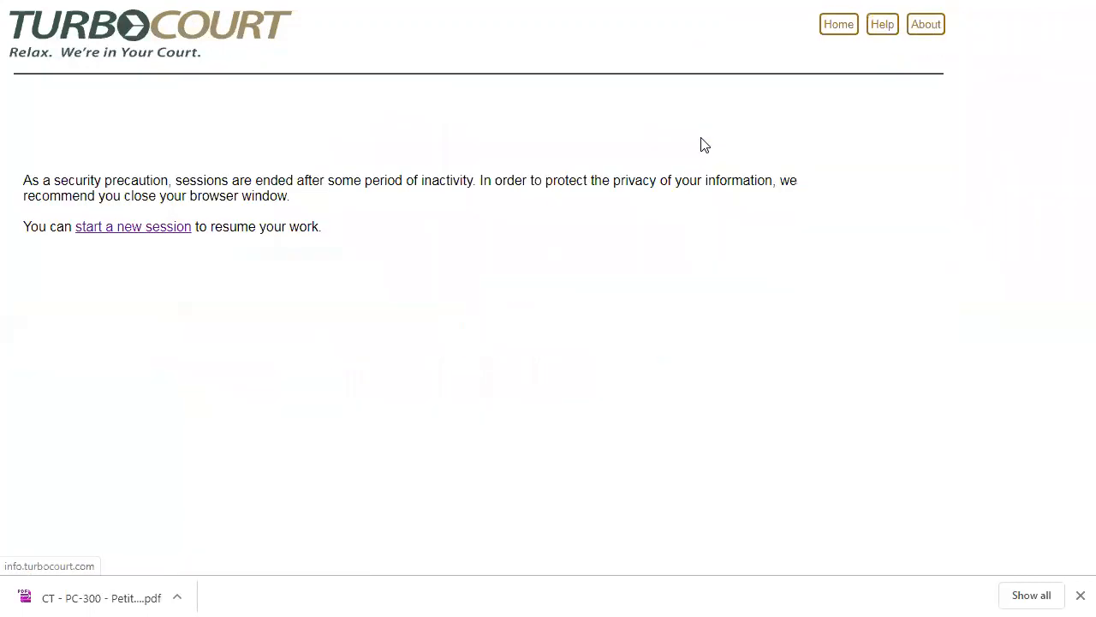
{"action": "left_click", "coordinate": [170, 236]}
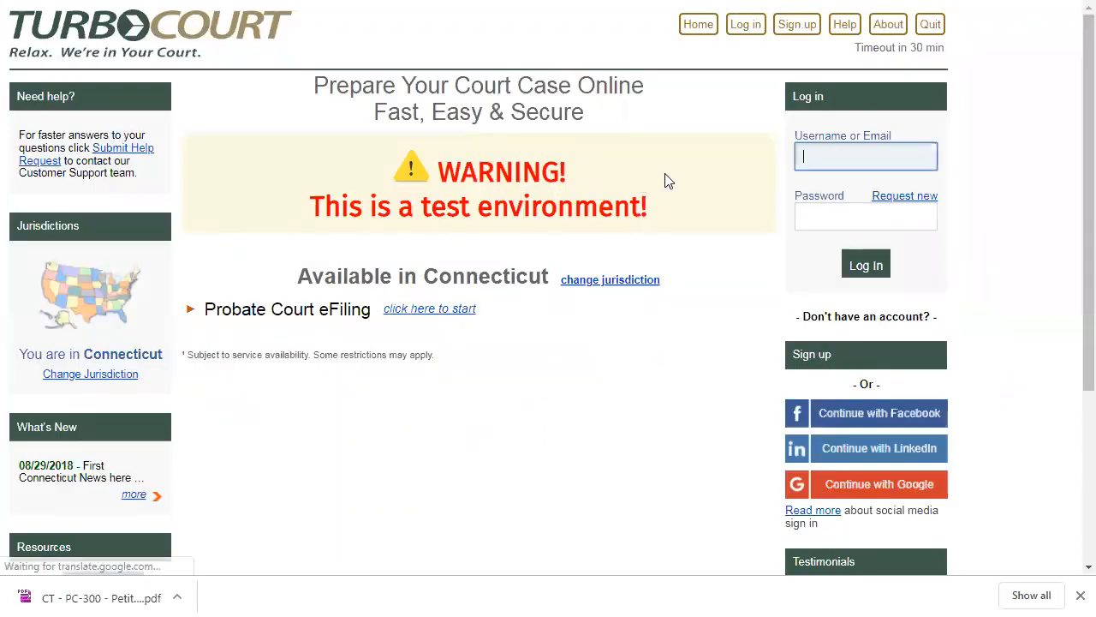
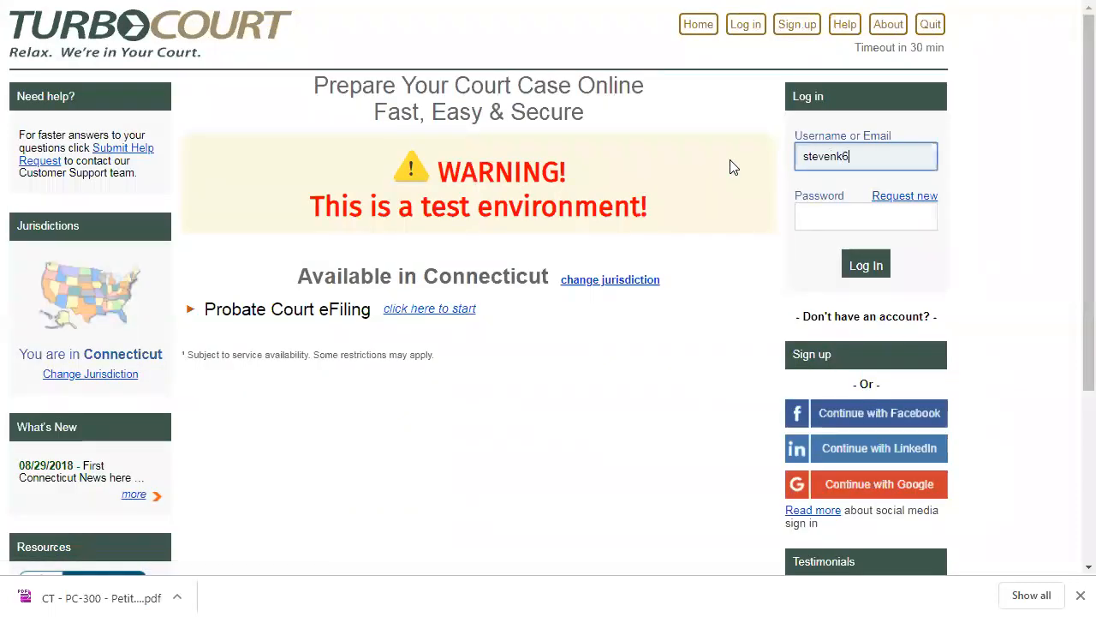
- Log in to the other account by entering its e-mail address and the account password
{"action": "key", "text": "Tab"}
{"action": "type", "text": "•••••••"}
{"action": "key", "text": "BackSpace"}
{"action": "key", "text": "BackSpace"}
{"action": "key", "text": "BackSpace"}
{"action": "key", "text": "BackSpace"}
{"action": "key", "text": "BackSpace"}
{"action": "key", "text": "BackSpace"}
{"action": "key", "text": "BackSpace"}
{"action": "type", "text": "••••••••••••"}
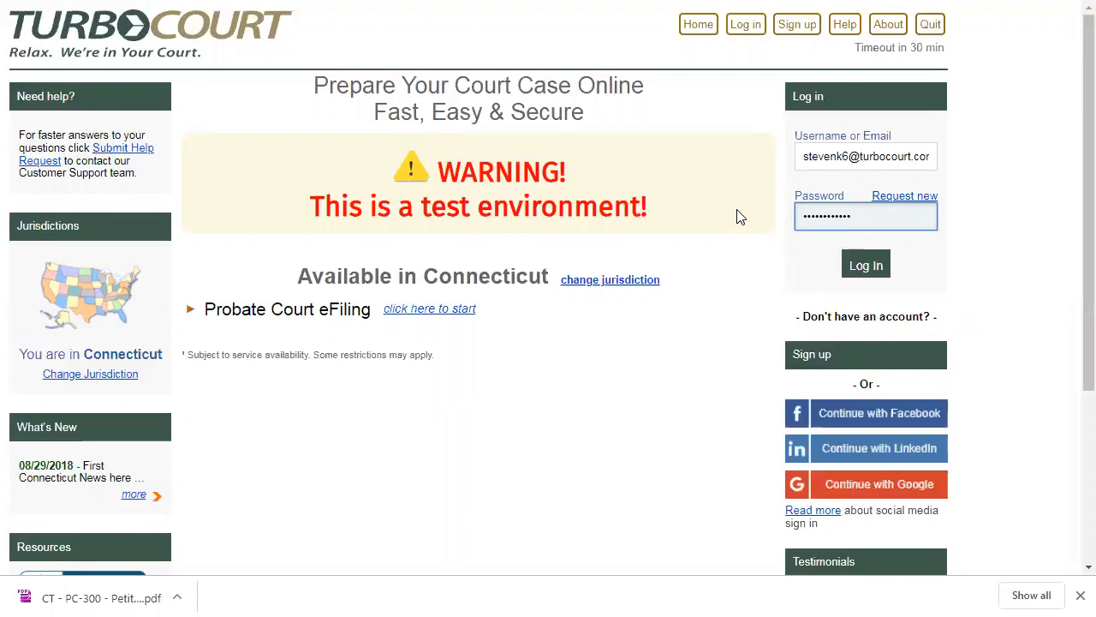
{"action": "left_click", "coordinate": [846, 265]}
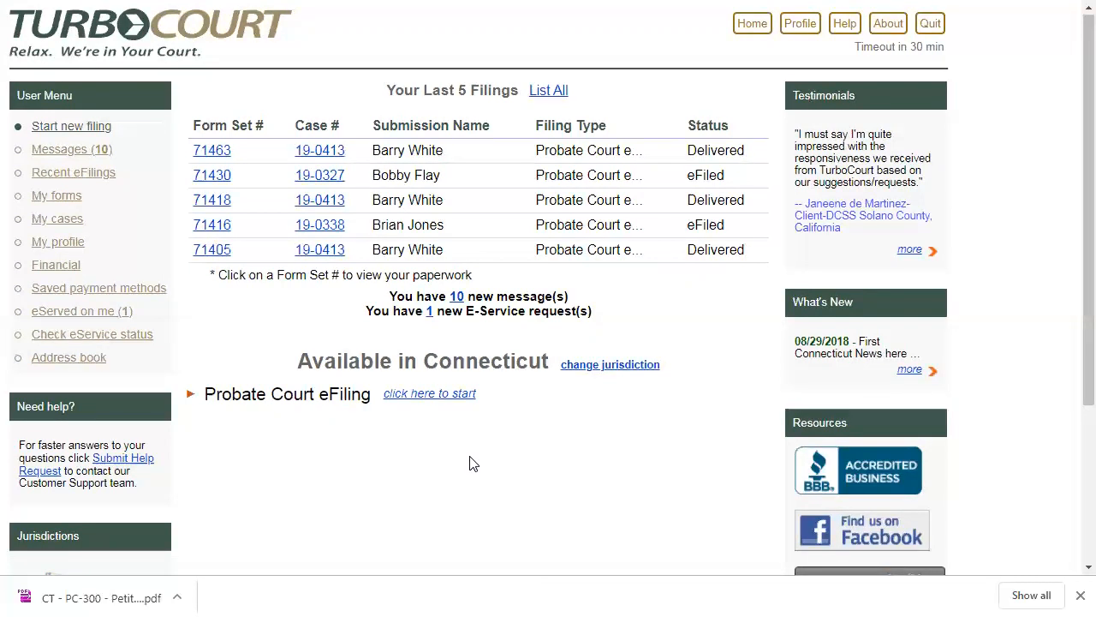
- Start a new Probate Court eFiling in the Northern Fairfield County Probate Court, location PD45
{"action": "left_click", "coordinate": [430, 399]}
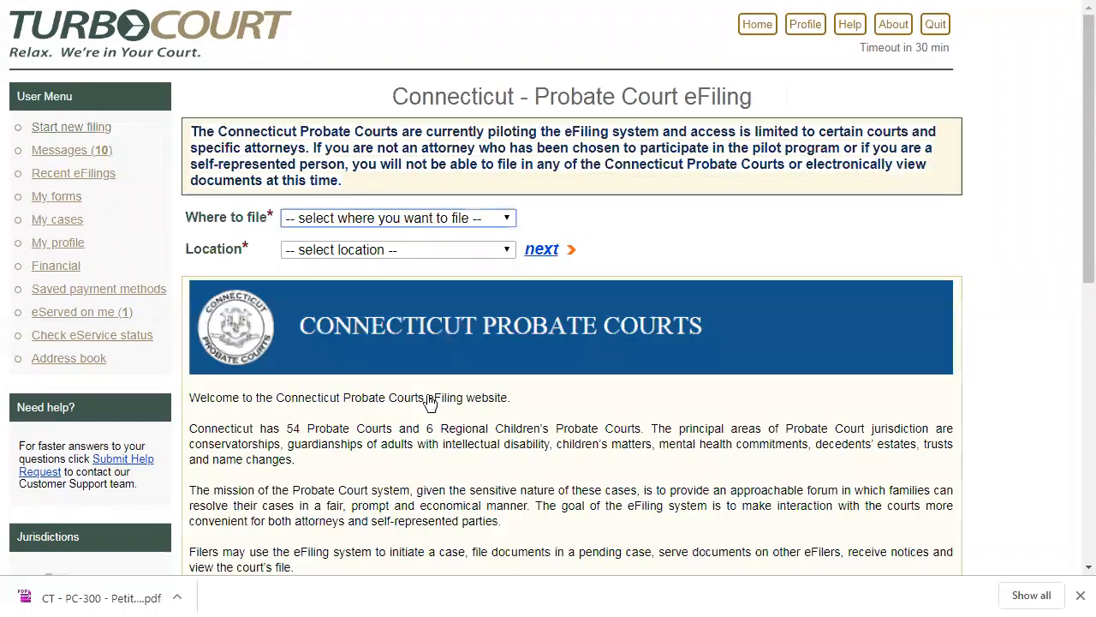
{"action": "left_click", "coordinate": [455, 226]}
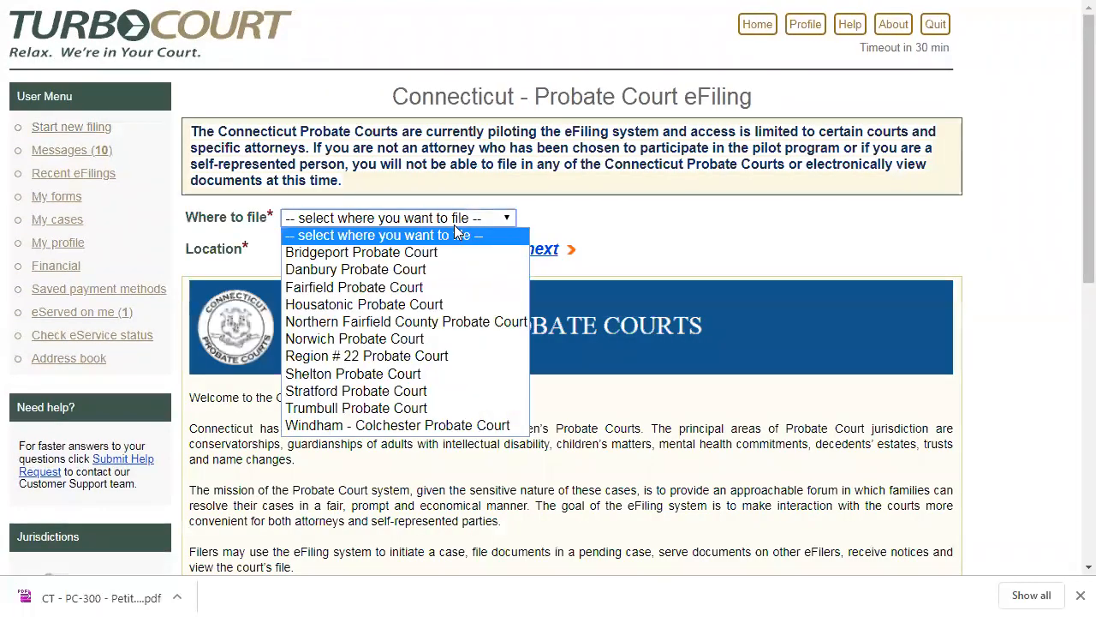
{"action": "left_click", "coordinate": [418, 321]}
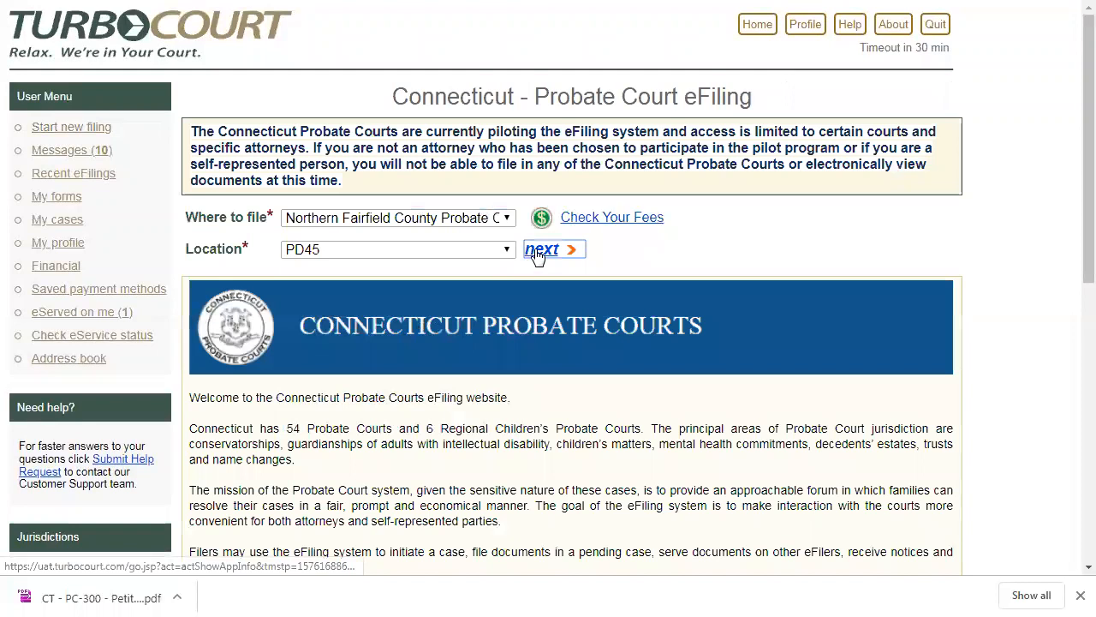
{"action": "left_click", "coordinate": [539, 250]}
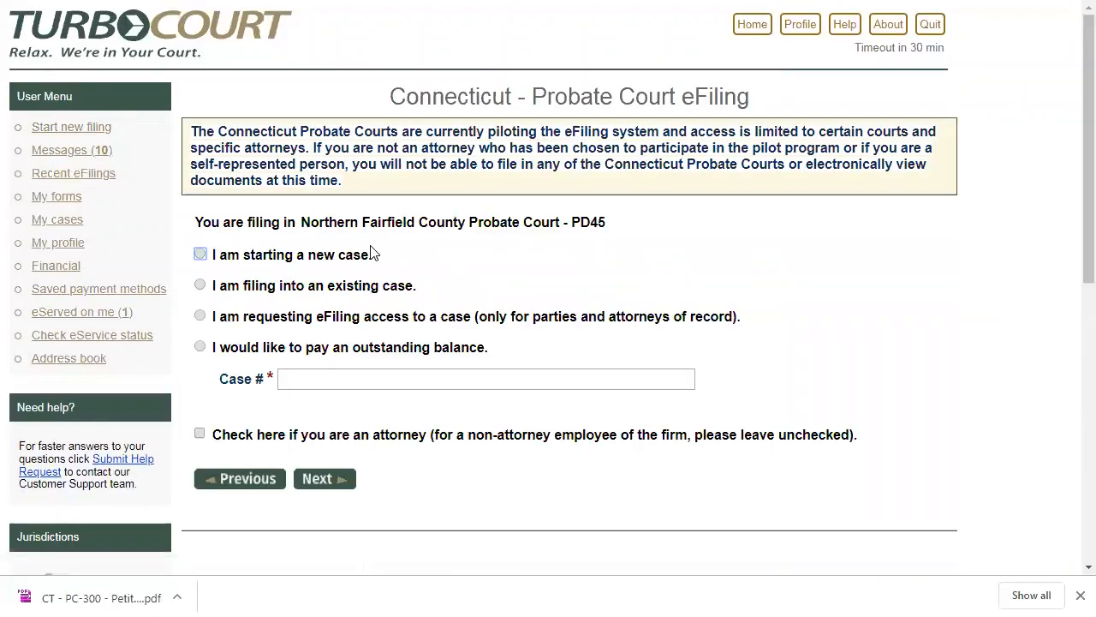
- Choose to start a new case as a non-attorney filer and file on behalf of the second listed attorney
{"action": "left_click", "coordinate": [199, 255]}
{"action": "left_click", "coordinate": [309, 484]}
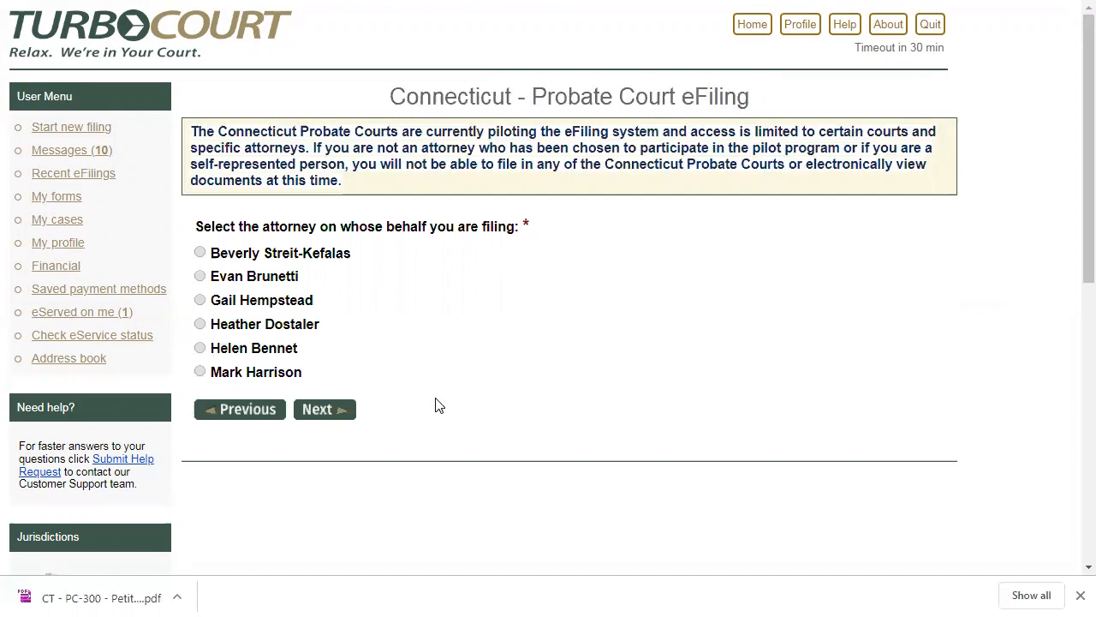
{"action": "left_click", "coordinate": [200, 277]}
{"action": "left_click", "coordinate": [316, 412]}
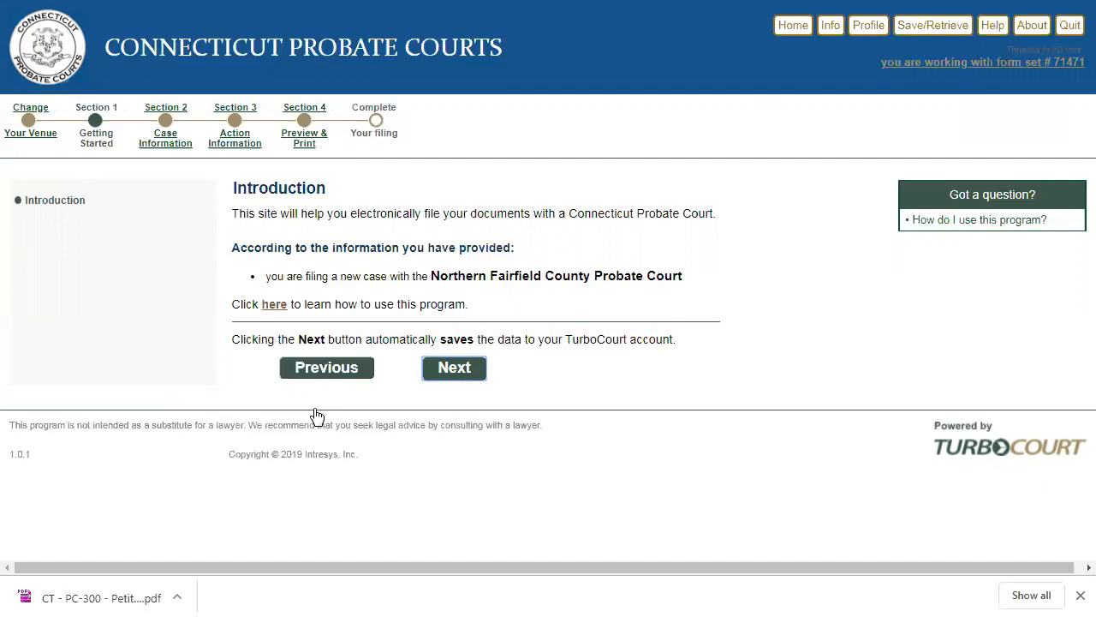
- Try filing on behalf of the first listed attorney as far as the Juris number verification, and go back to the filing options
{"action": "left_click", "coordinate": [306, 367]}
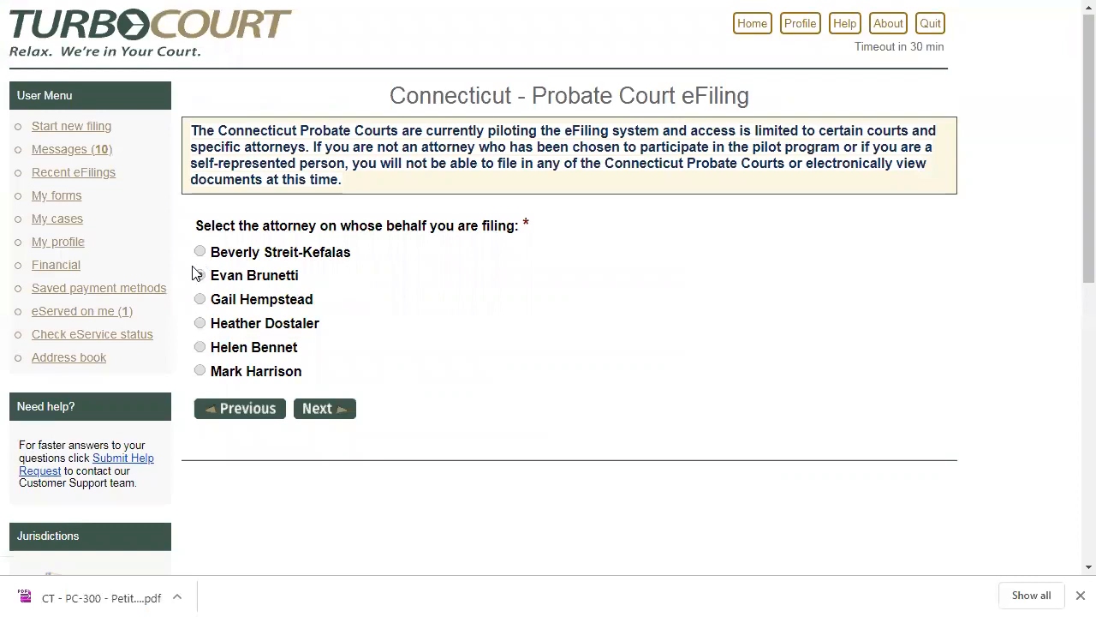
{"action": "left_click", "coordinate": [201, 253]}
{"action": "left_click", "coordinate": [328, 413]}
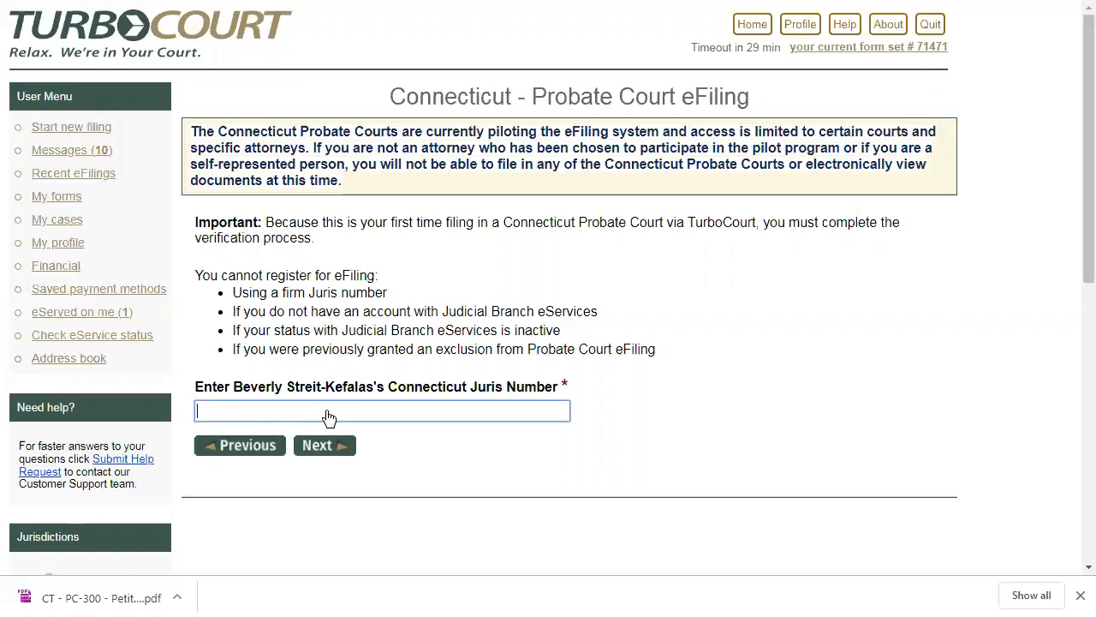
{"action": "key", "text": "alt+Left"}
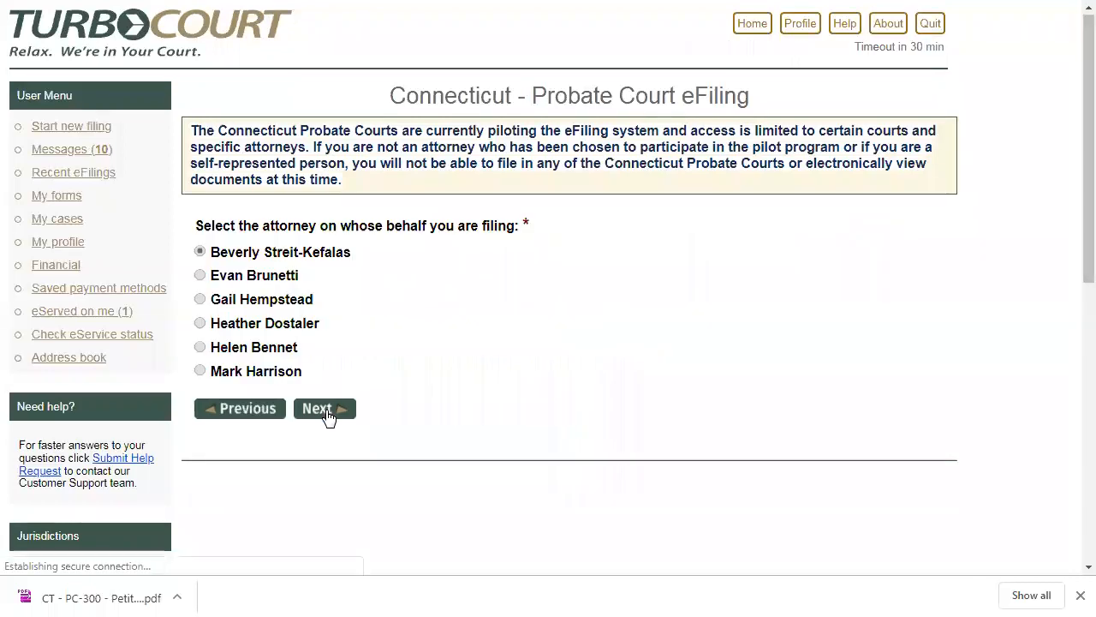
{"action": "left_click", "coordinate": [324, 408]}
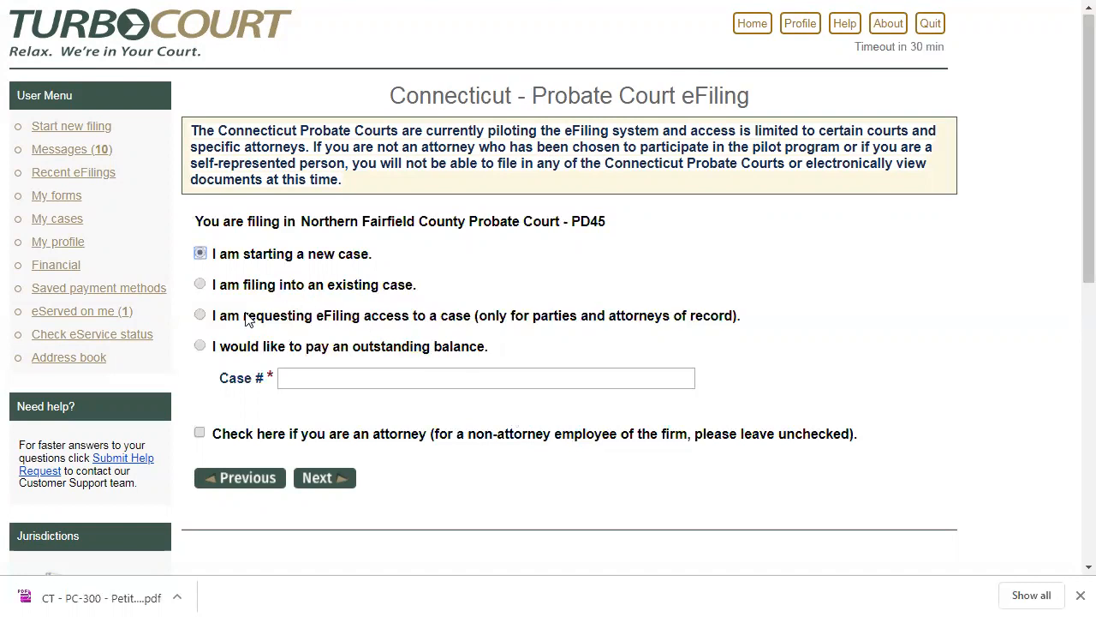
- Request eFiling access to case 19-0670 on behalf of the second listed attorney
{"action": "left_click", "coordinate": [199, 316]}
{"action": "left_click", "coordinate": [199, 317]}
{"action": "left_click", "coordinate": [304, 377]}
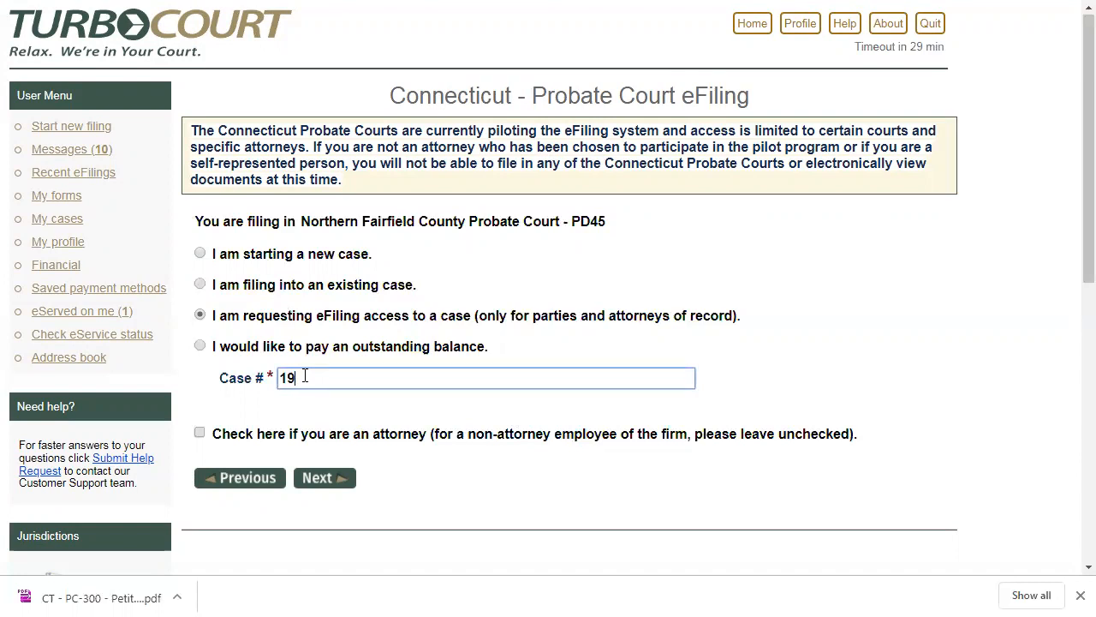
{"action": "type", "text": "-0670"}
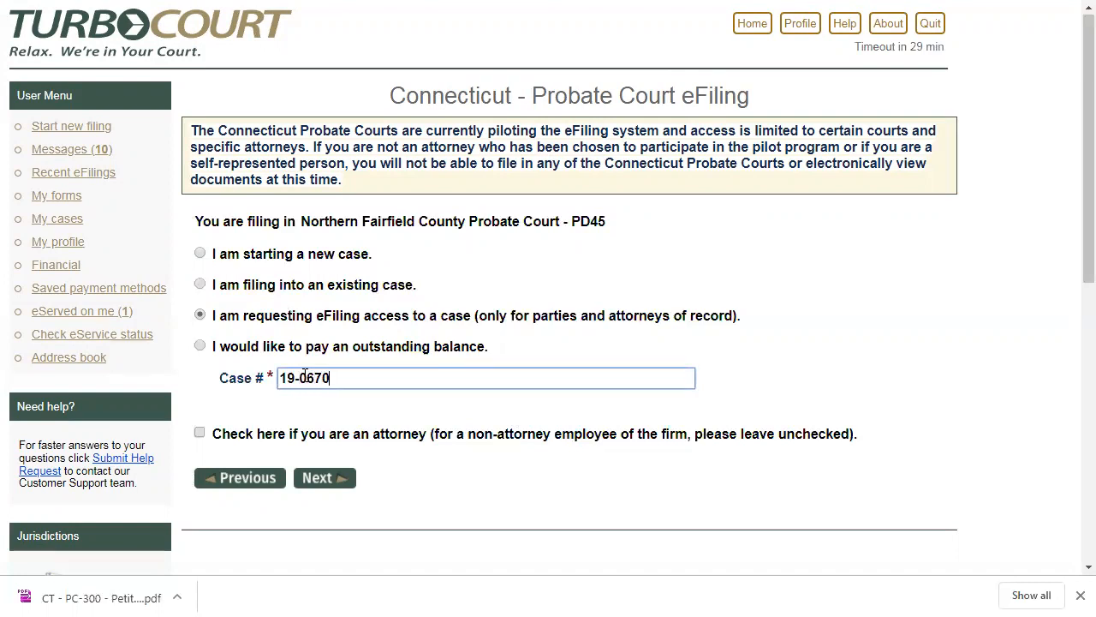
{"action": "left_click", "coordinate": [316, 482]}
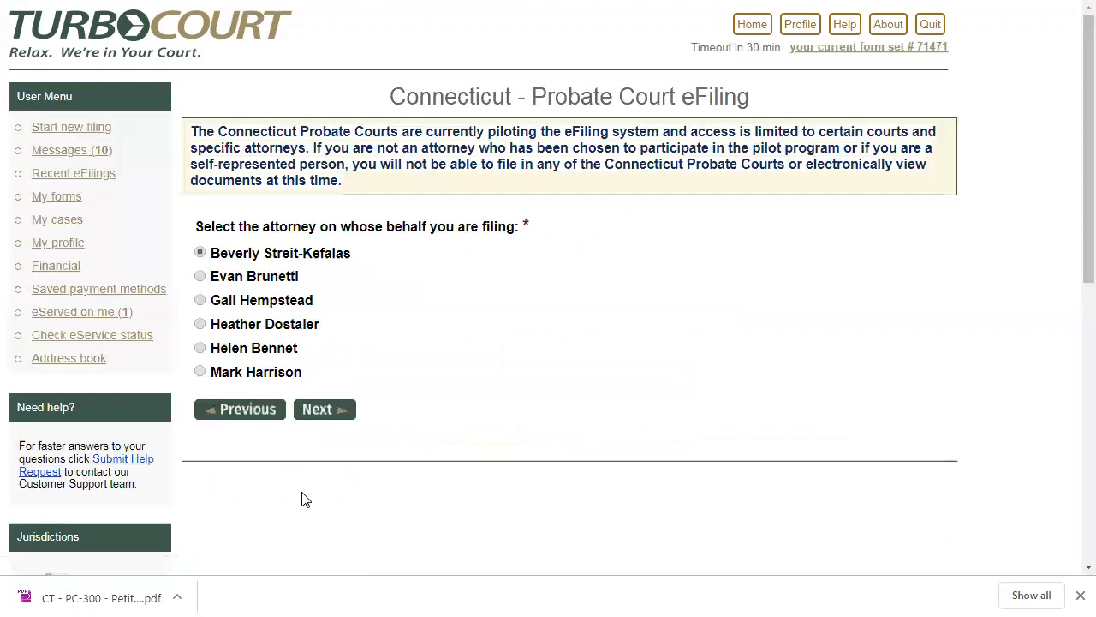
{"action": "left_click", "coordinate": [200, 277]}
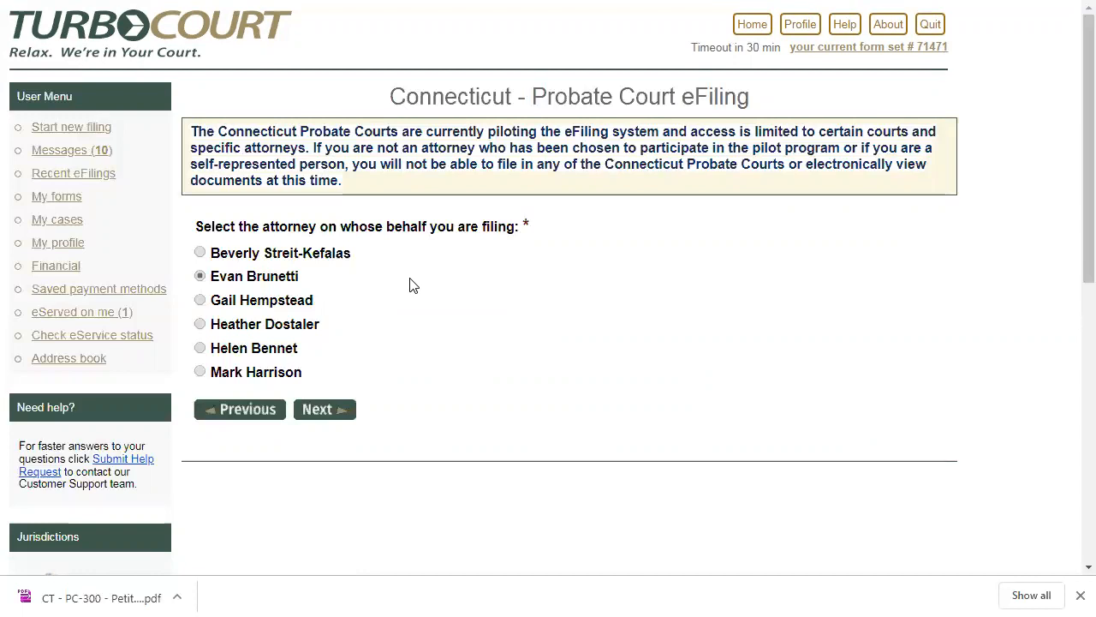
{"action": "left_click", "coordinate": [317, 420]}
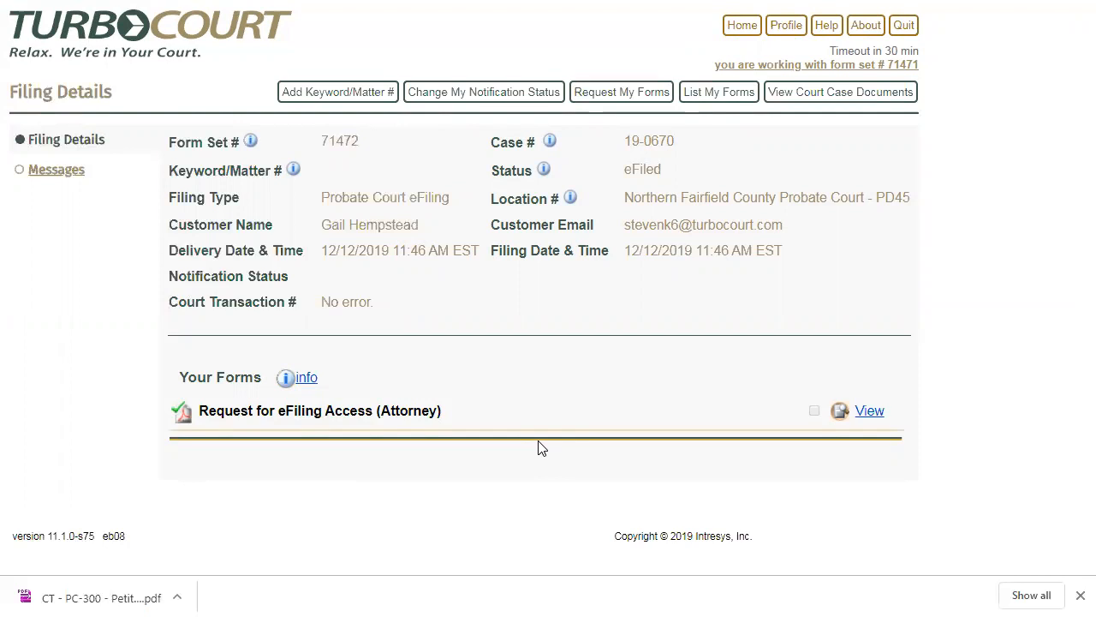
- View the court case documents filed in case 19-0670 from the filing details, and return to the home page
{"action": "left_click", "coordinate": [842, 99]}
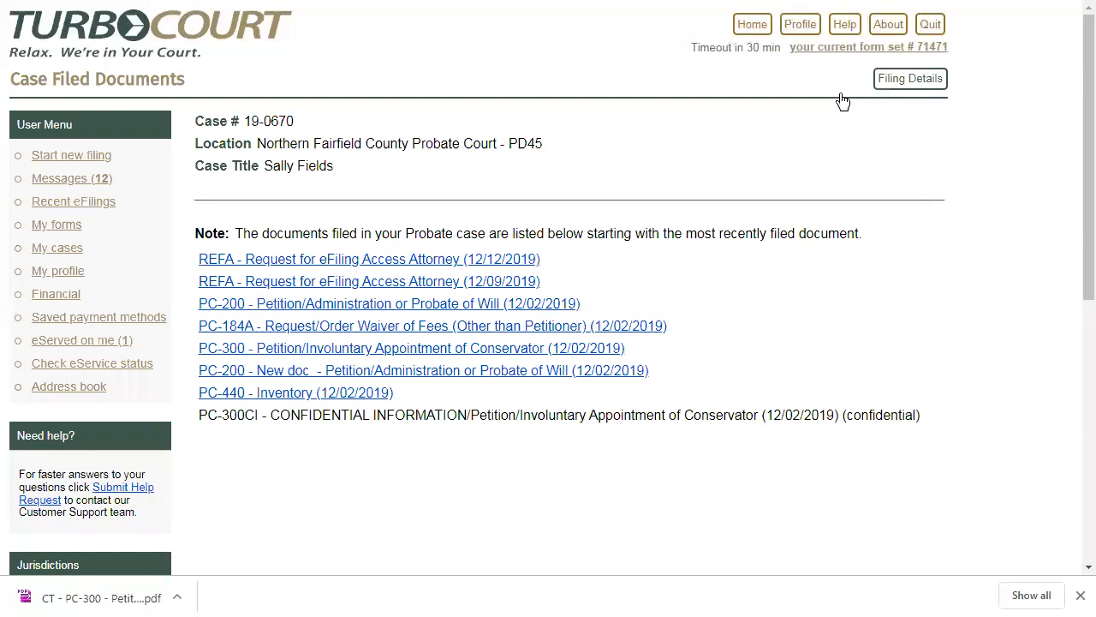
{"action": "left_click", "coordinate": [917, 80]}
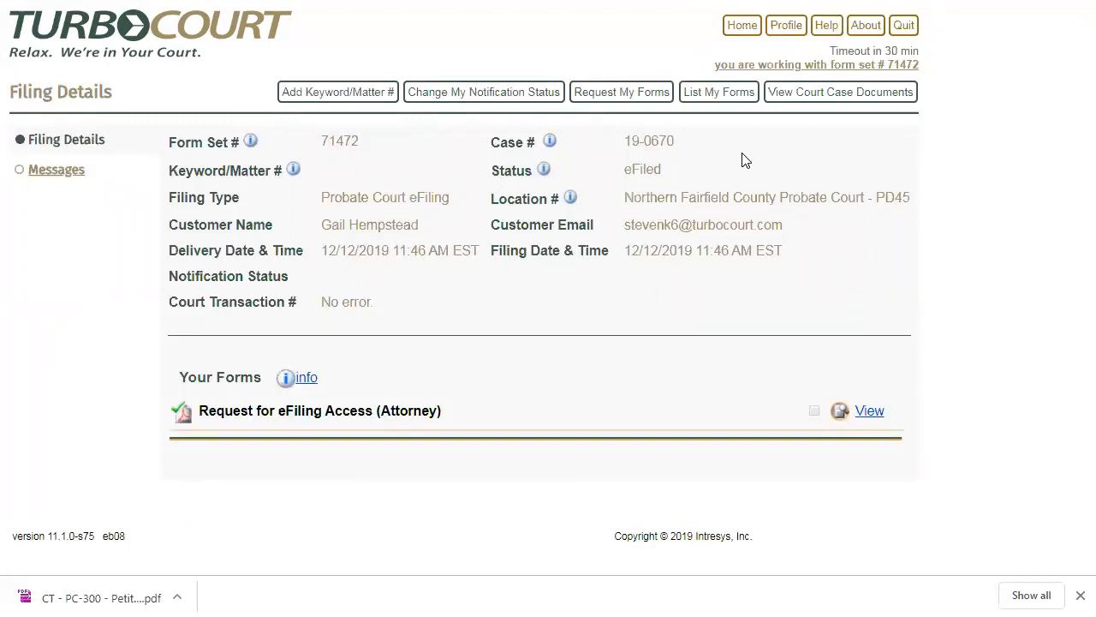
{"action": "left_click", "coordinate": [742, 26]}
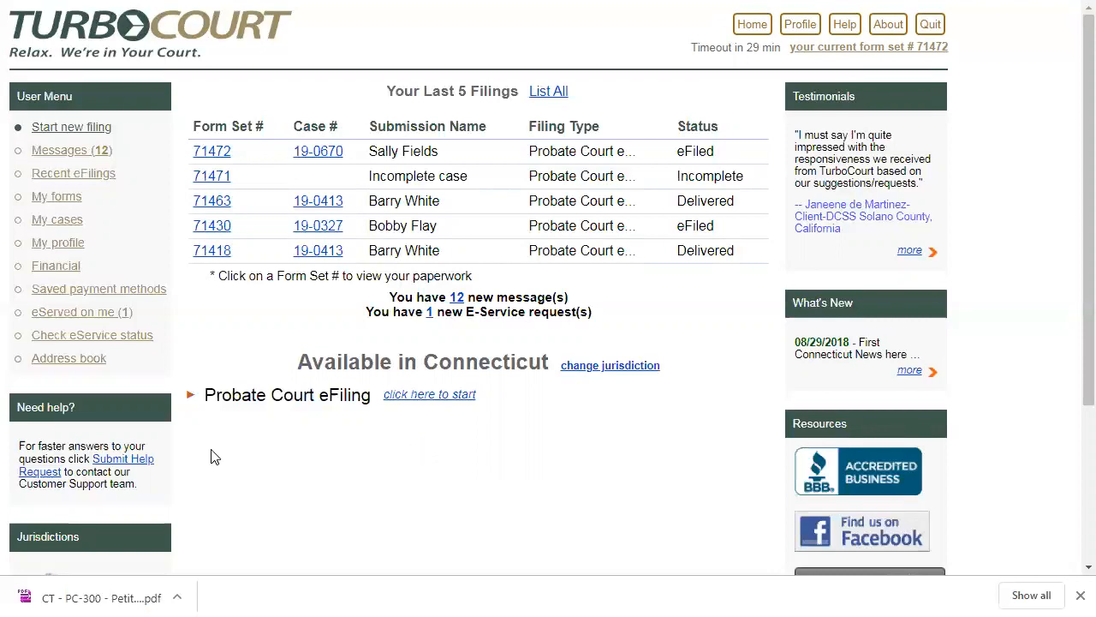
- Open the case access page, choose the first listed attorney with Non-Confidential cases included, and examine the available attorneys
{"action": "left_click", "coordinate": [54, 221]}
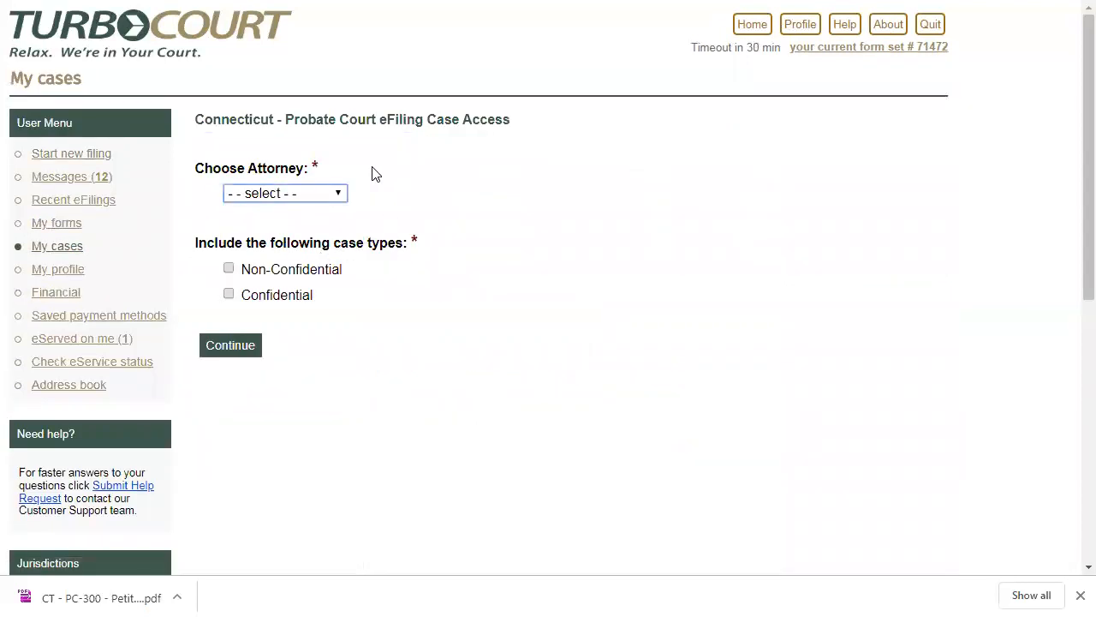
{"action": "left_click", "coordinate": [340, 199]}
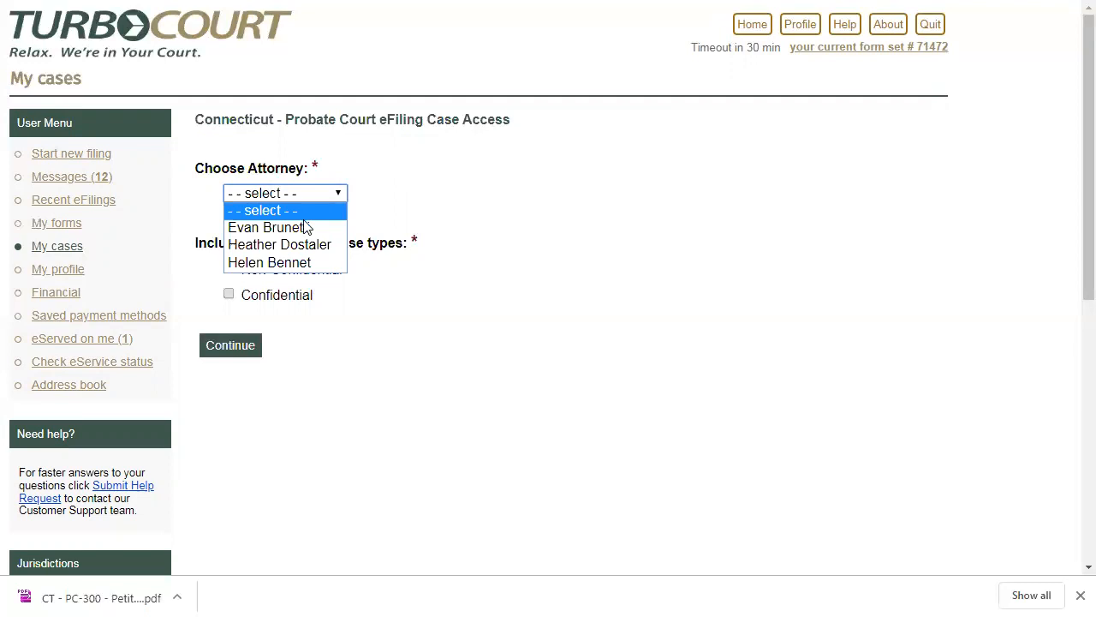
{"action": "left_click", "coordinate": [297, 227]}
{"action": "left_click", "coordinate": [228, 269]}
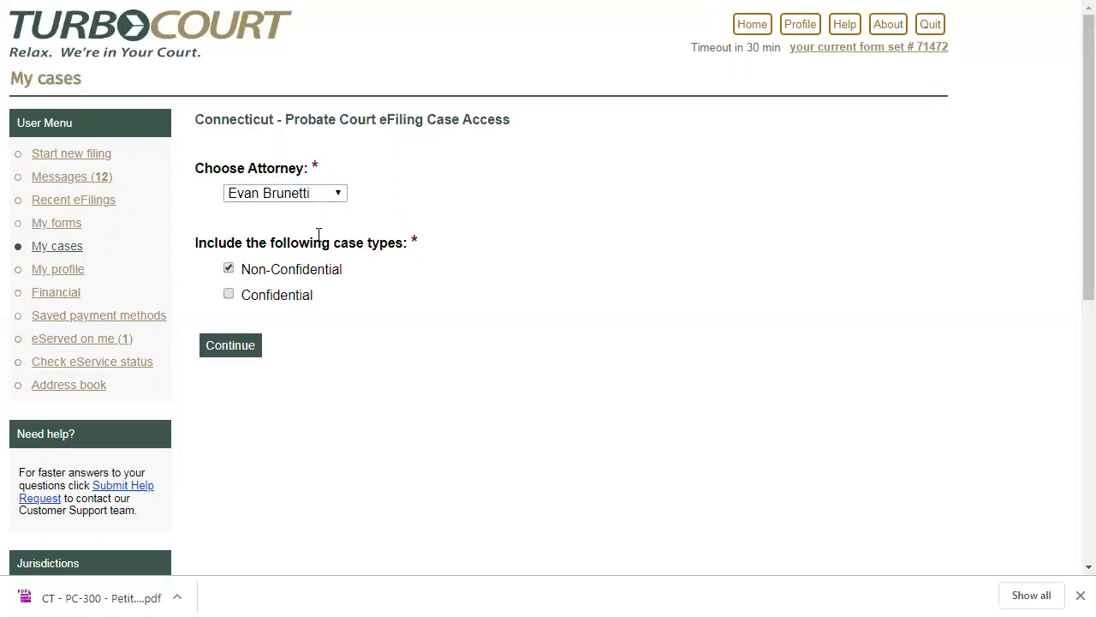
{"action": "left_click", "coordinate": [339, 197]}
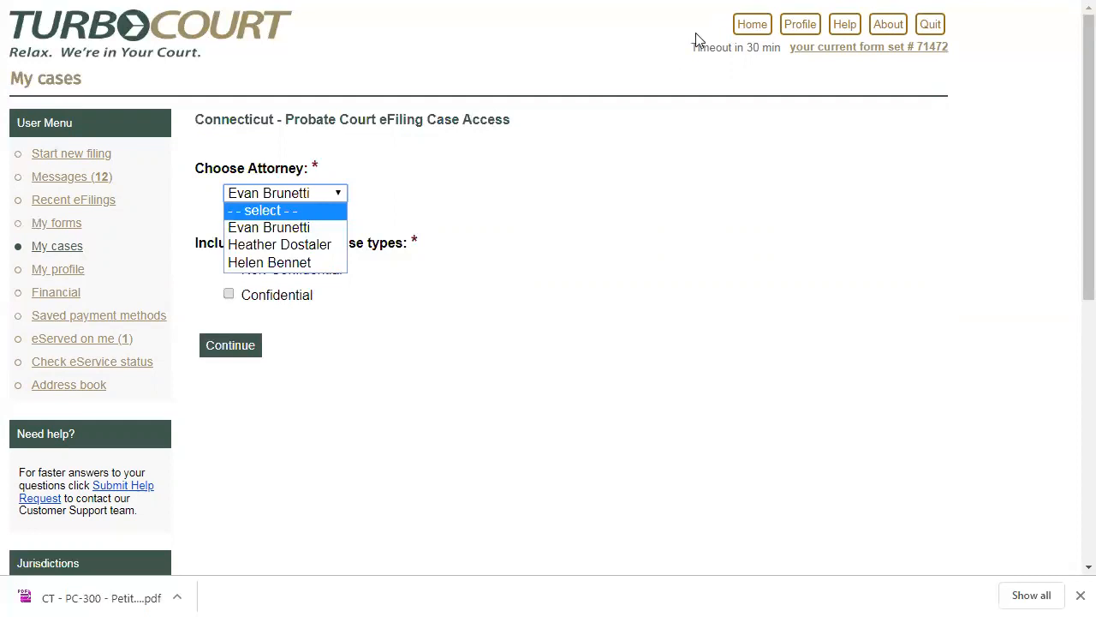
- Return to the home page and open the list of forms to examine its Created By filter and columns
{"action": "left_click", "coordinate": [750, 25]}
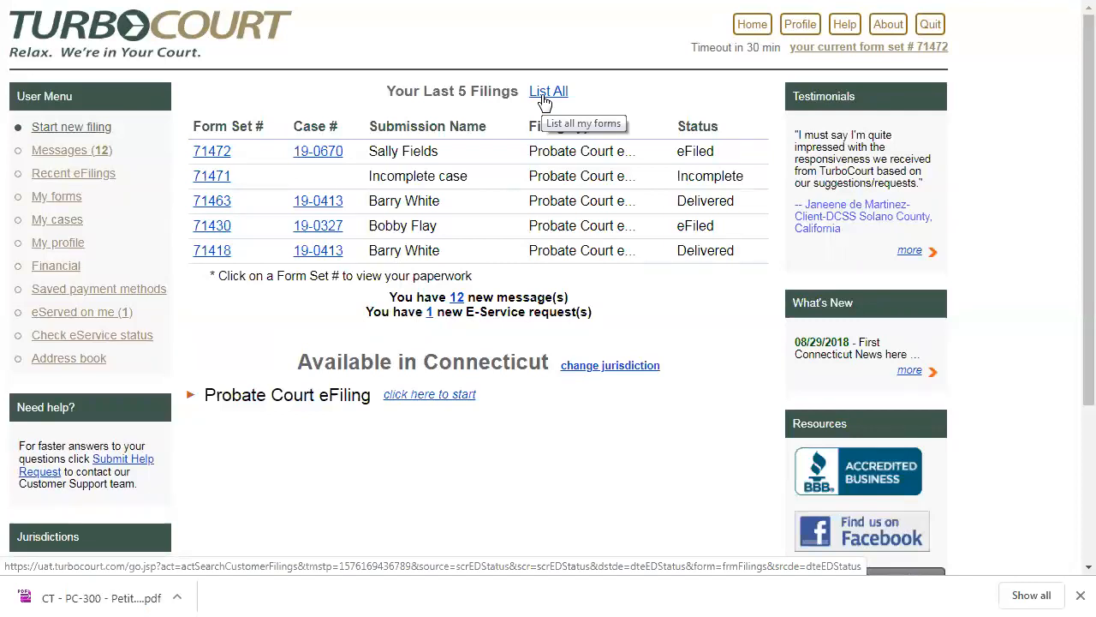
{"action": "left_click", "coordinate": [69, 197]}
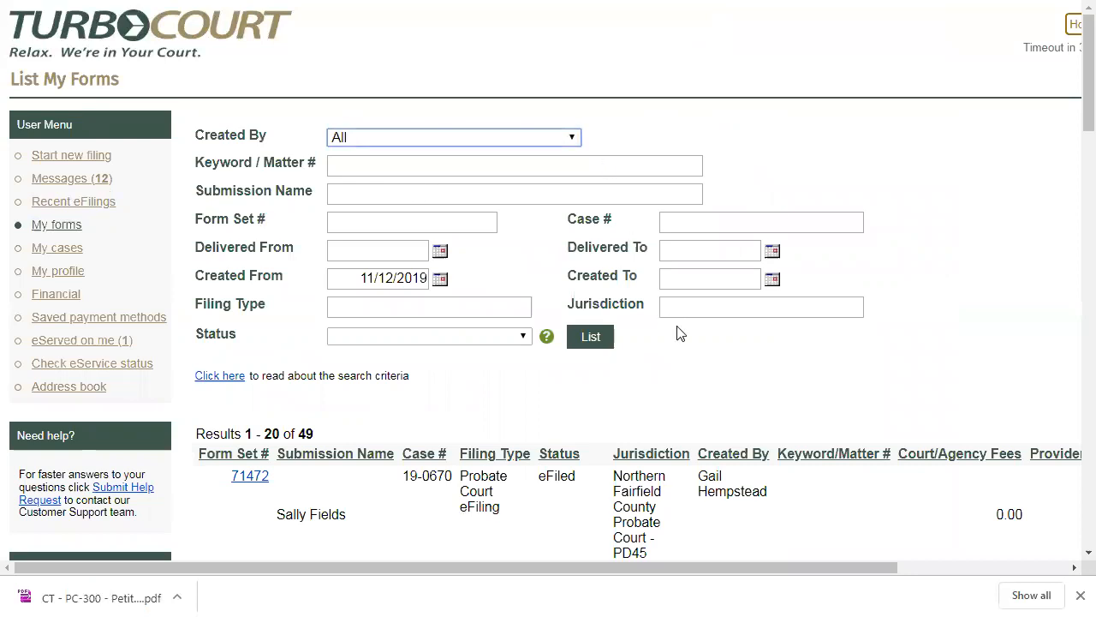
{"action": "left_click", "coordinate": [939, 567]}
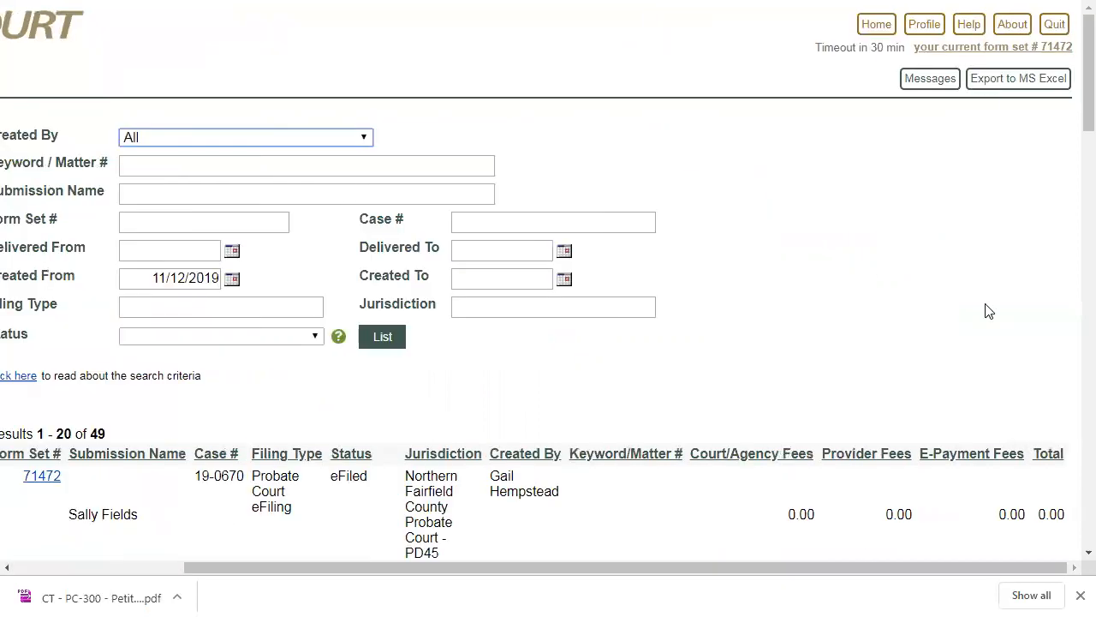
- Quit the current session, start a new one, and log in to the other account with its e-mail address and password
{"action": "left_click", "coordinate": [1056, 30]}
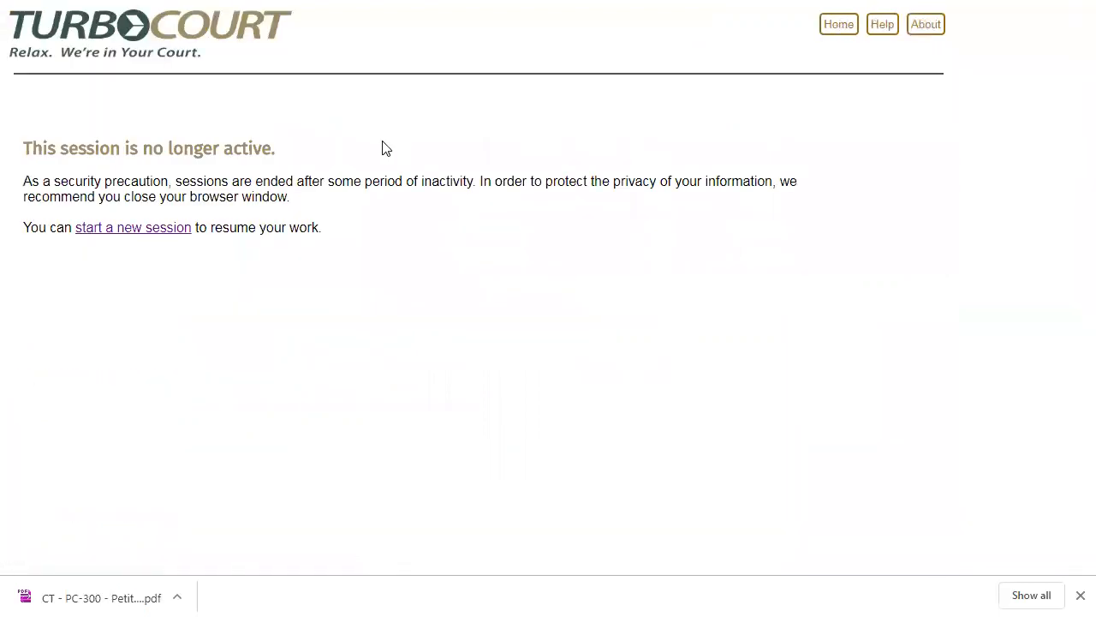
{"action": "left_click", "coordinate": [170, 234]}
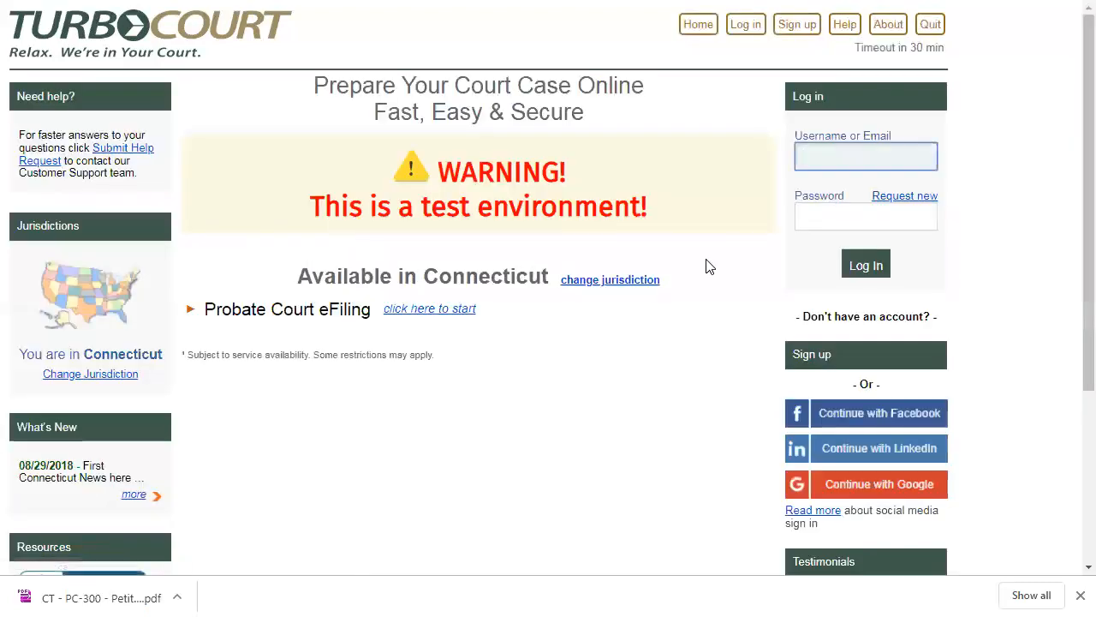
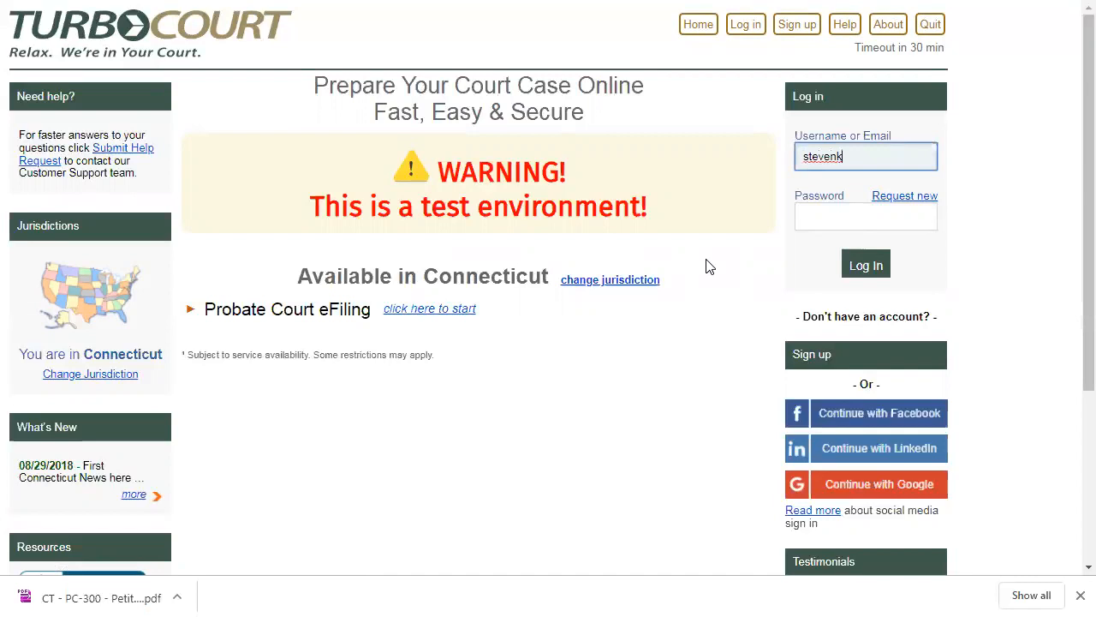
{"action": "key", "text": "Tab"}
{"action": "type", "text": "************"}
{"action": "key", "text": "Return"}
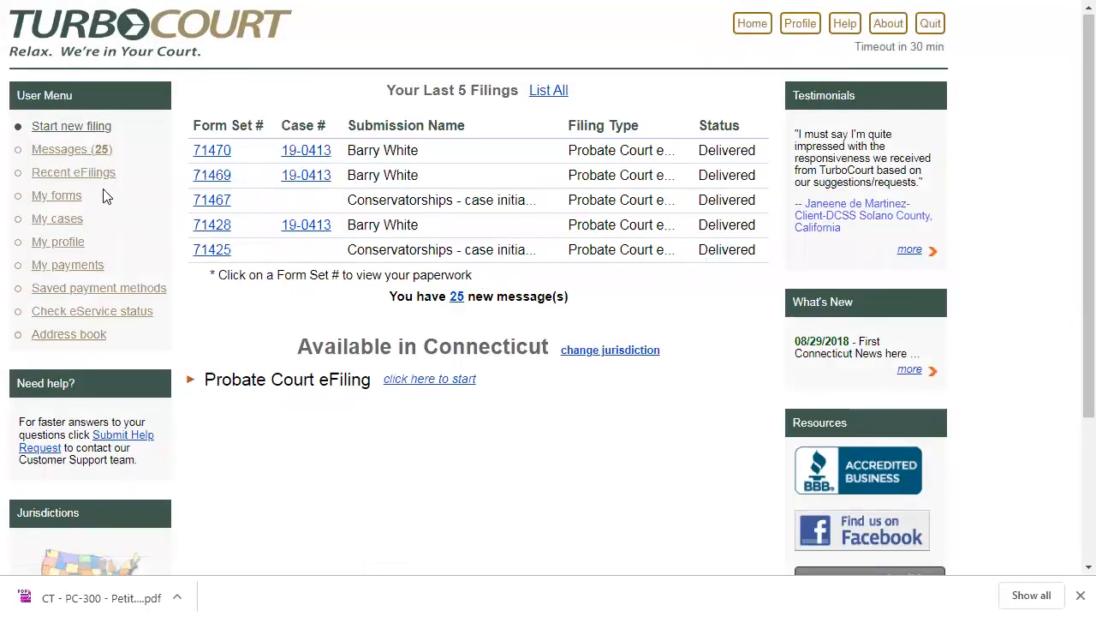
- Search this account's forms for Keyword / Matter # A-23456 with the Created From date cleared
{"action": "left_click", "coordinate": [72, 197]}
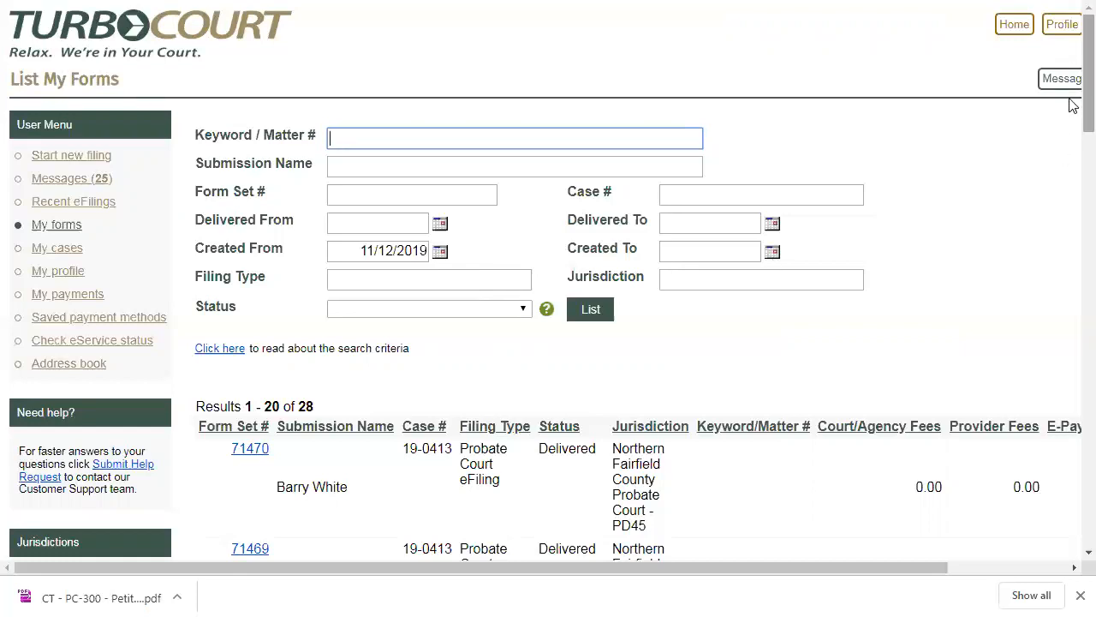
{"action": "scroll", "coordinate": [1073, 105], "scroll_direction": "down", "scroll_amount": 1}
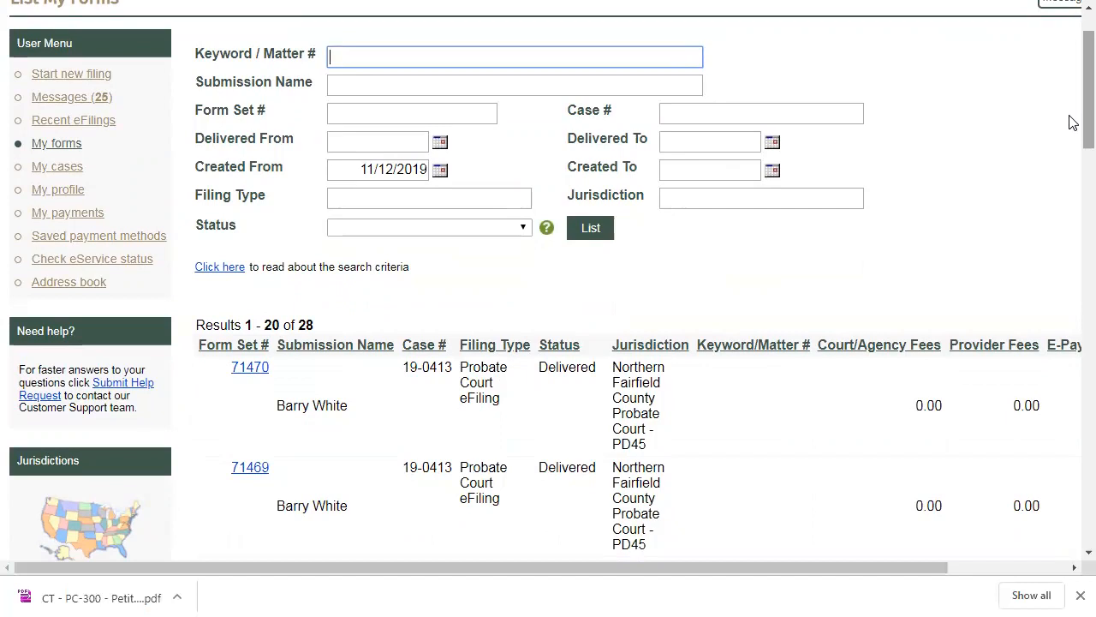
{"action": "mouse_move", "coordinate": [1028, 4]}
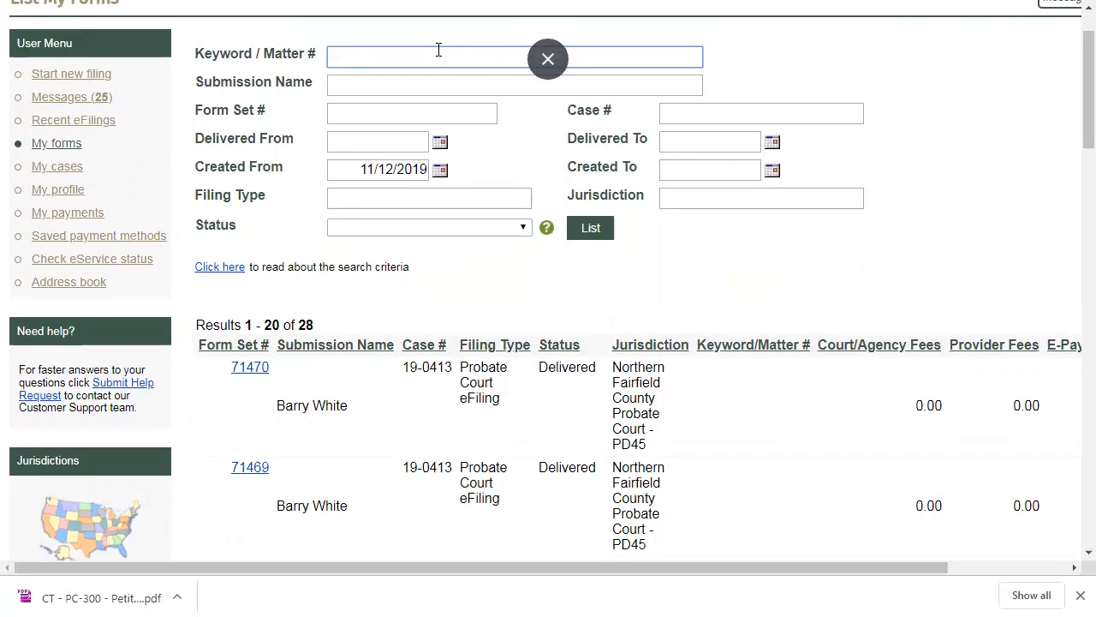
{"action": "type", "text": "A-23456"}
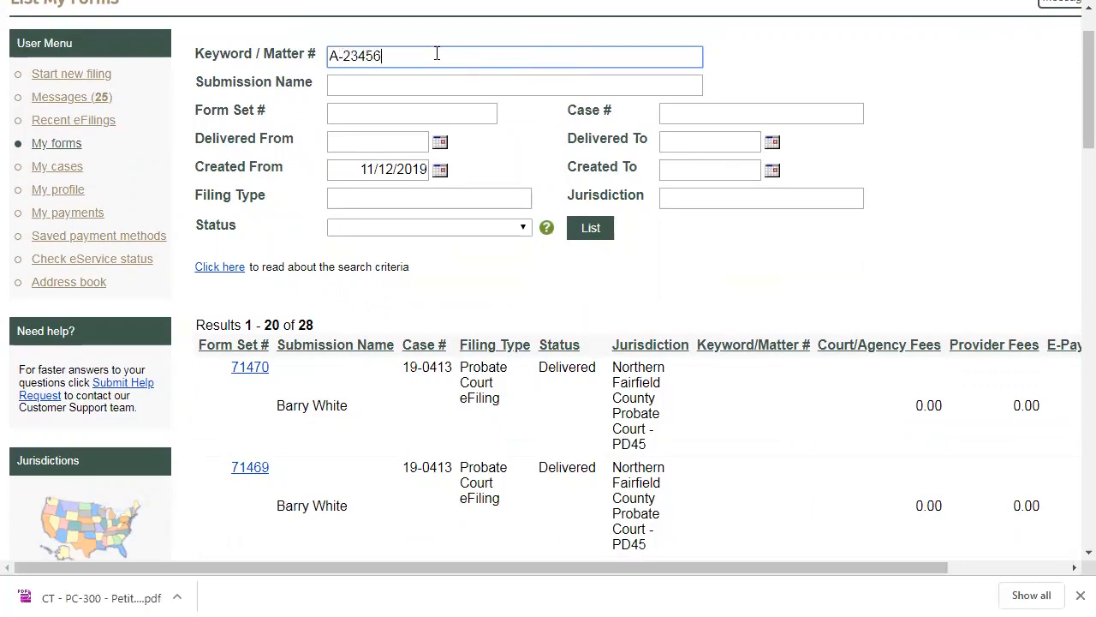
{"action": "left_click", "coordinate": [348, 176]}
{"action": "key", "text": "ctrl+a"}
{"action": "key", "text": "BackSpace"}
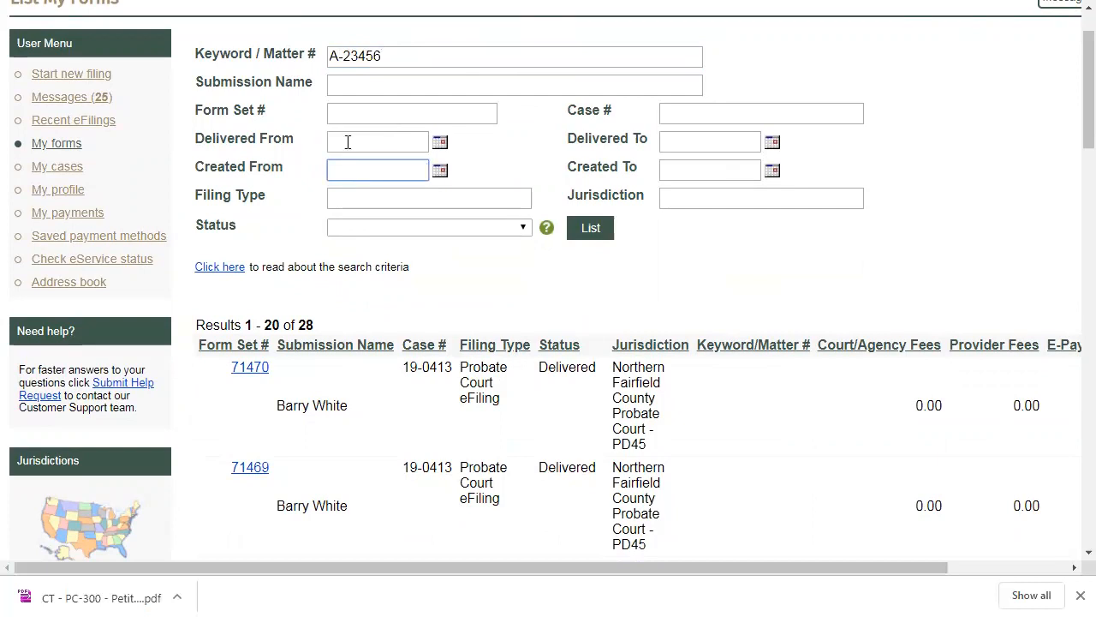
{"action": "left_click", "coordinate": [583, 231]}
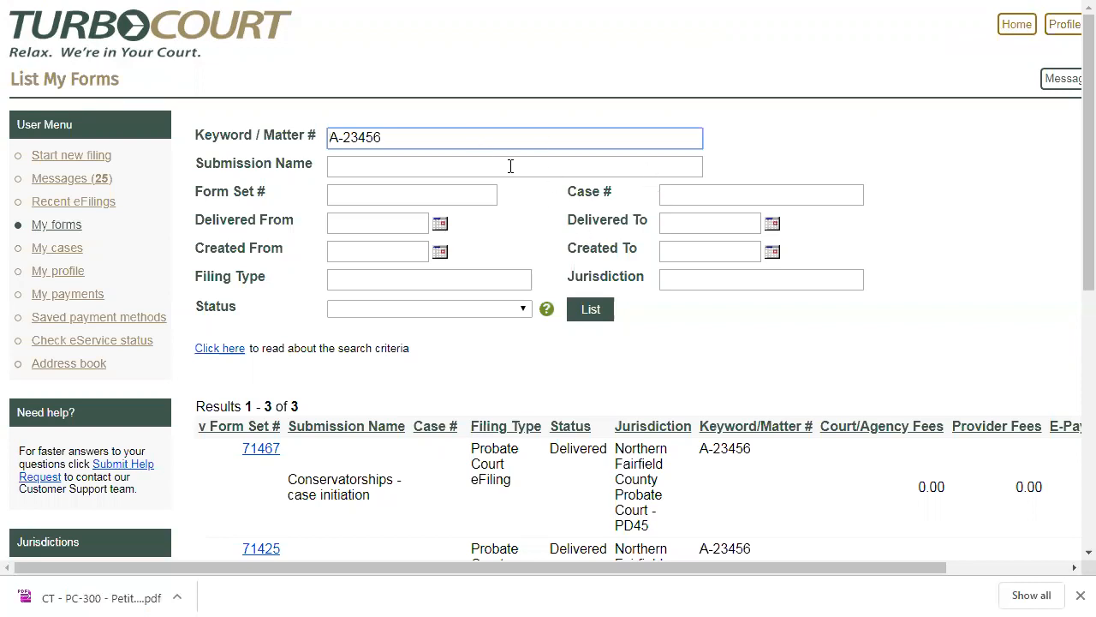
- Clear the Keyword / Matter # filter, search the forms for Case # 19-0413, and review the listed form sets
{"action": "triple_click", "coordinate": [434, 142]}
{"action": "key", "text": "BackSpace"}
{"action": "left_click", "coordinate": [690, 192]}
{"action": "type", "text": "19-0413"}
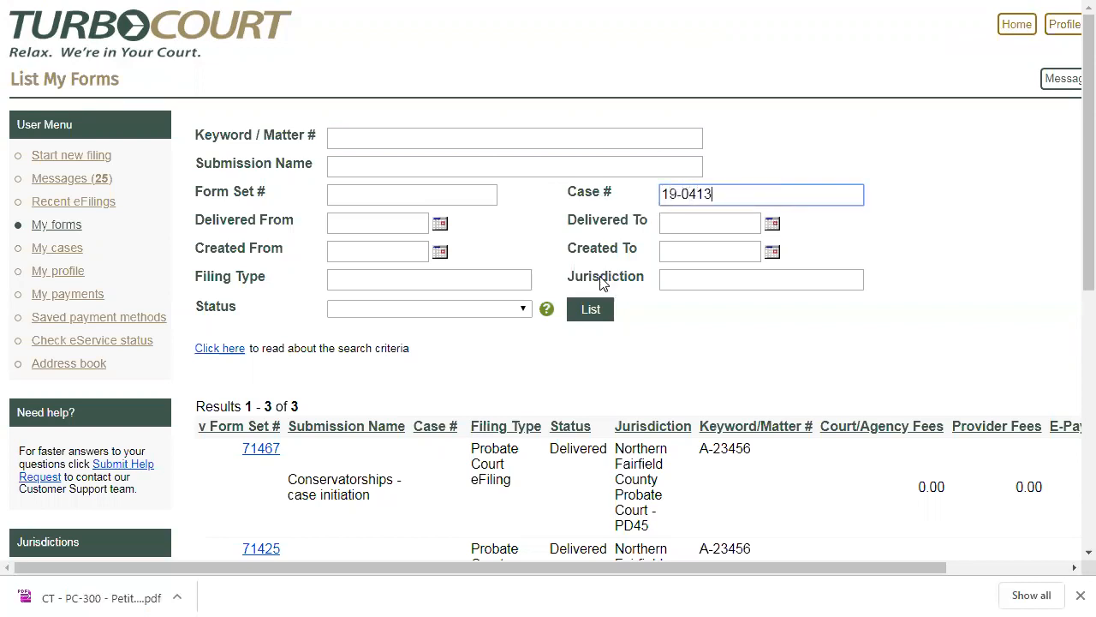
{"action": "left_click", "coordinate": [589, 310]}
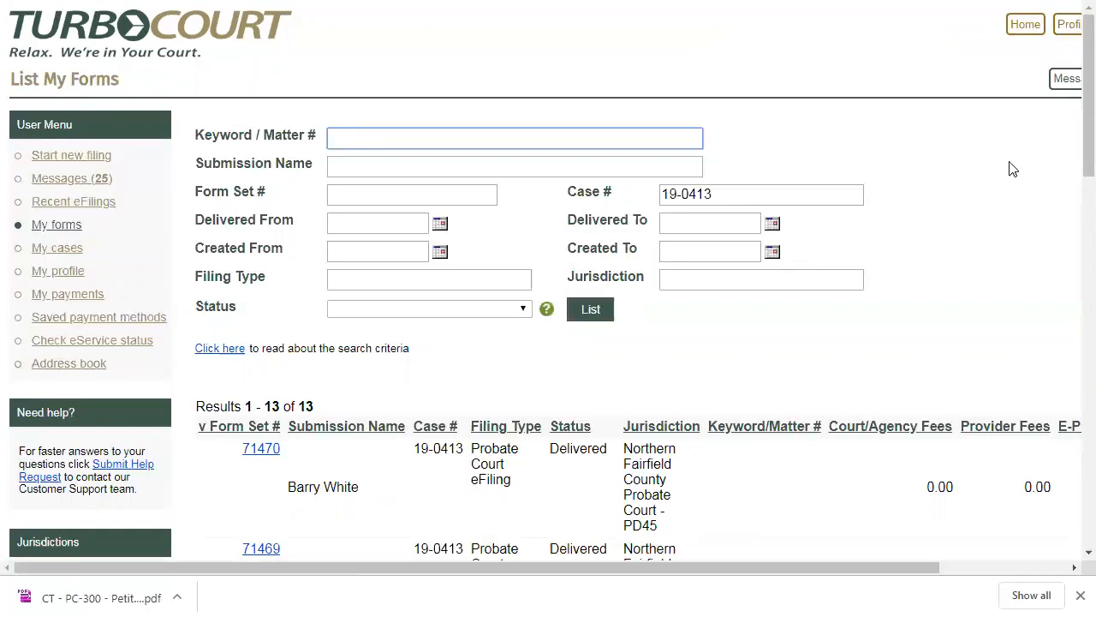
{"action": "left_click_drag", "start_coordinate": [1072, 133], "coordinate": [1072, 224]}
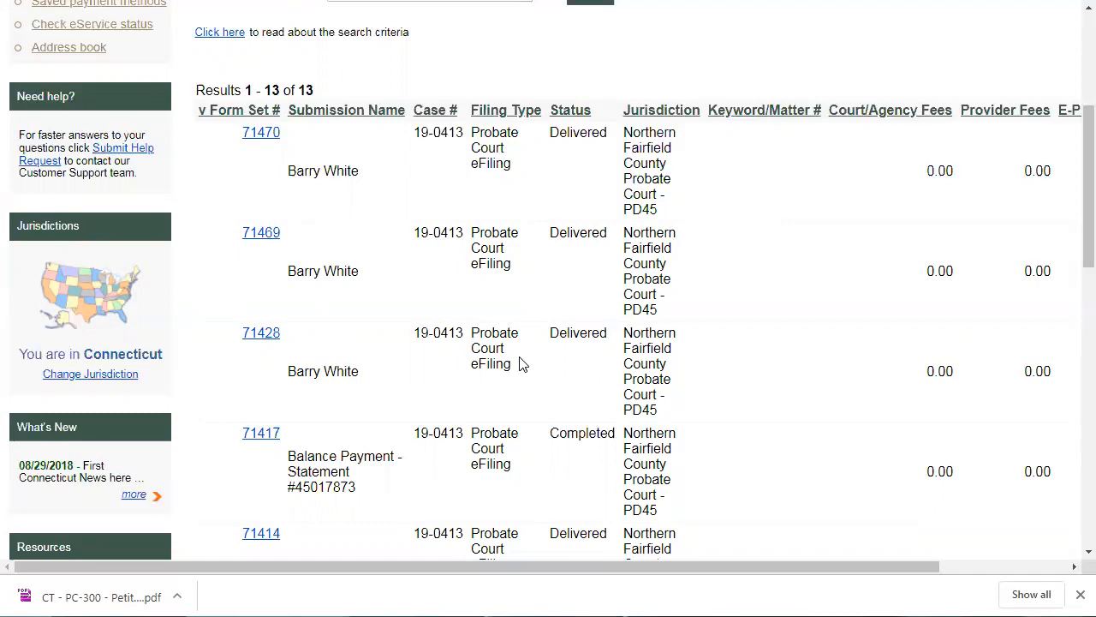
{"action": "left_click_drag", "start_coordinate": [1072, 201], "coordinate": [1070, 460]}
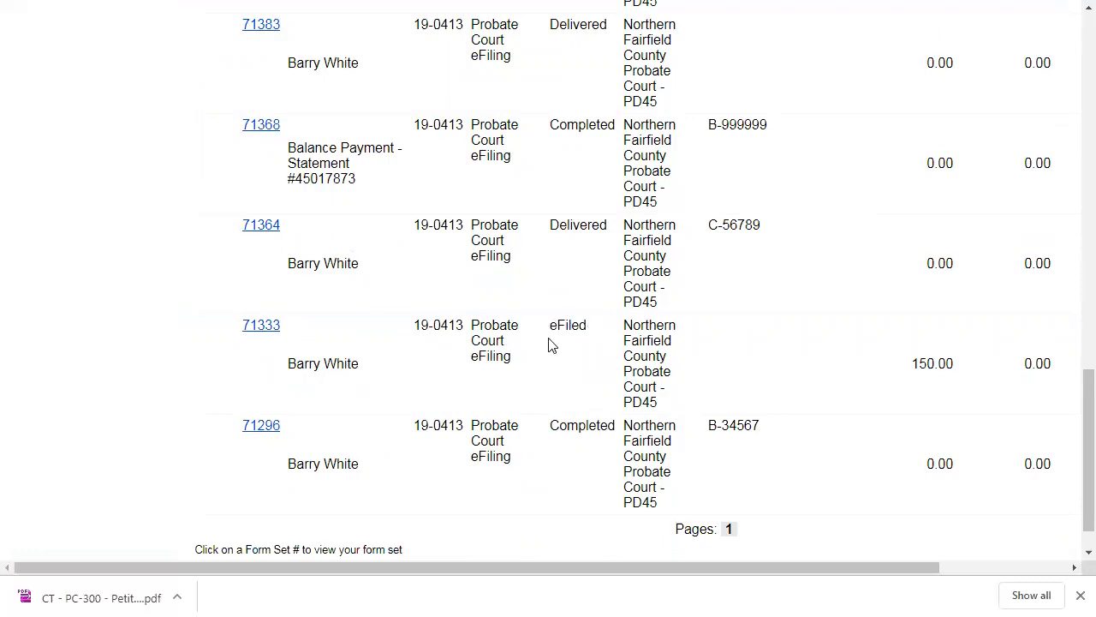
- Narrow the case 19-0413 search to the eFiled status and open the filing details of form set 71333
{"action": "scroll", "coordinate": [548, 342], "scroll_direction": "up", "scroll_amount": 5}
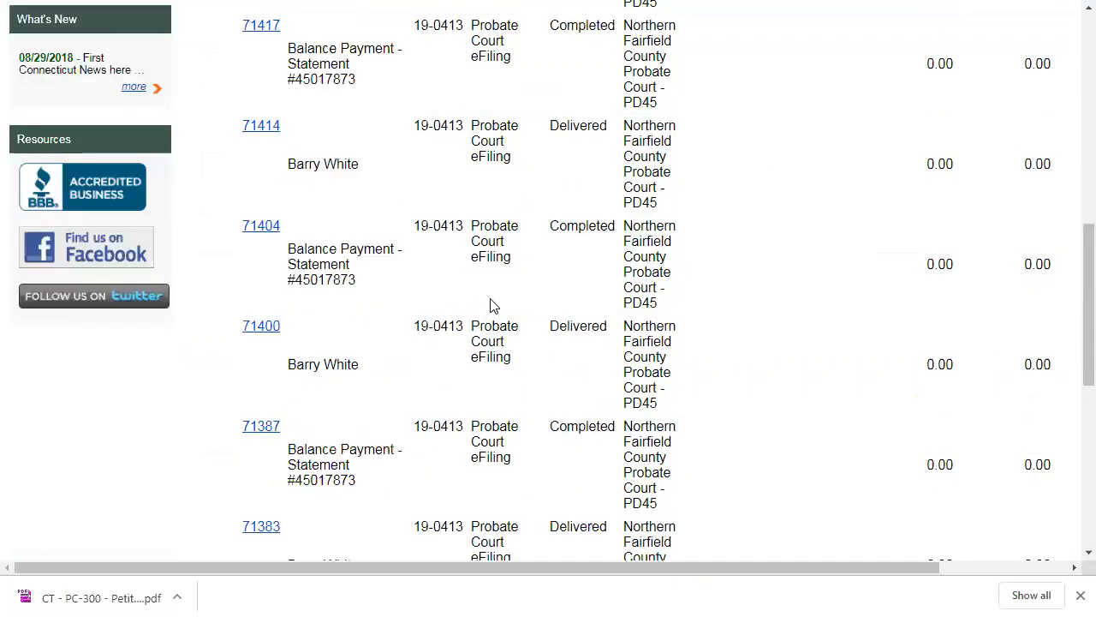
{"action": "scroll", "coordinate": [493, 306], "scroll_direction": "up", "scroll_amount": 10}
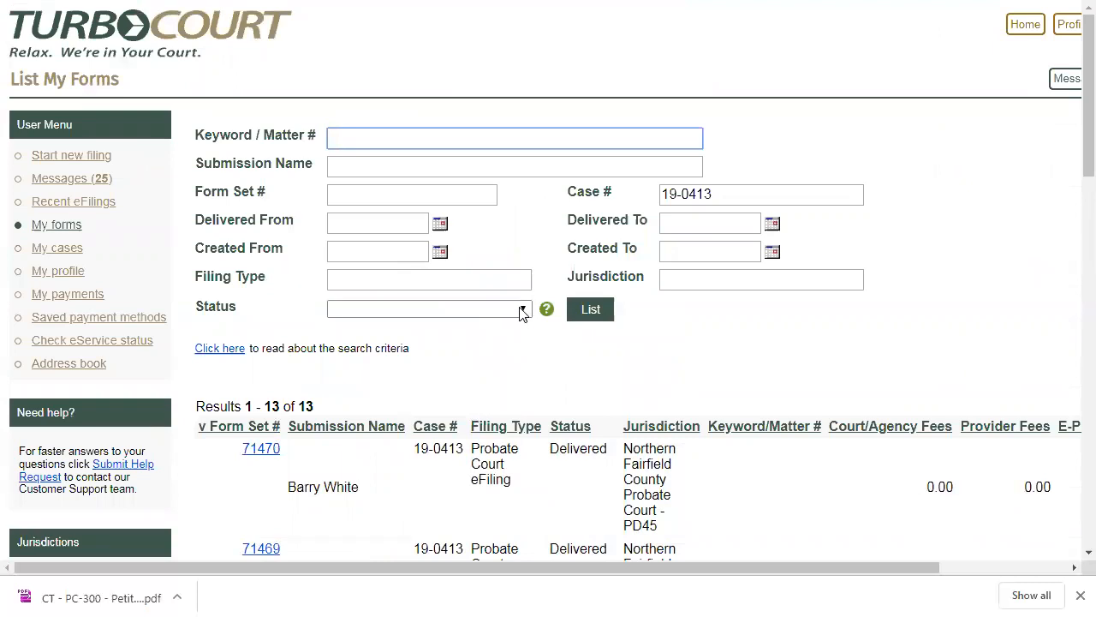
{"action": "left_click", "coordinate": [522, 310]}
{"action": "left_click", "coordinate": [349, 71]}
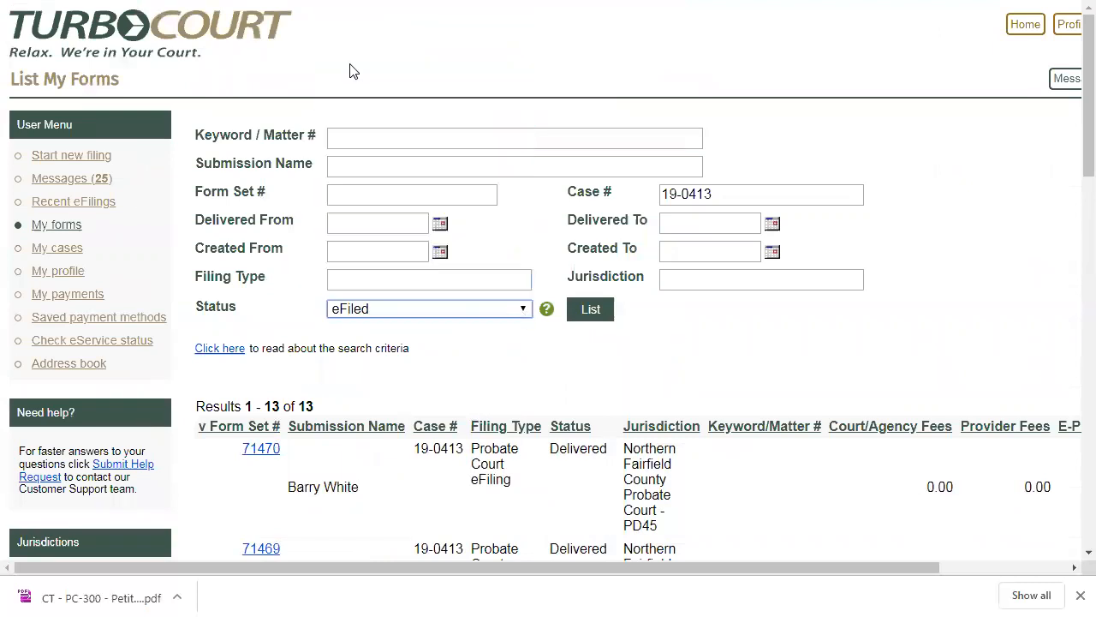
{"action": "left_click", "coordinate": [576, 310]}
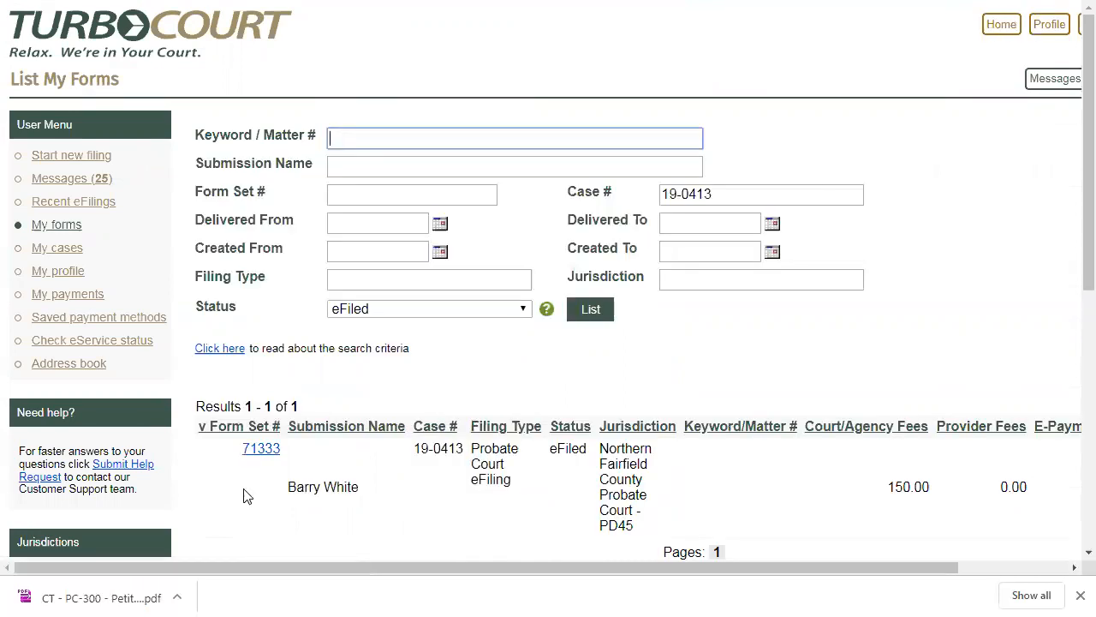
{"action": "left_click", "coordinate": [257, 450]}
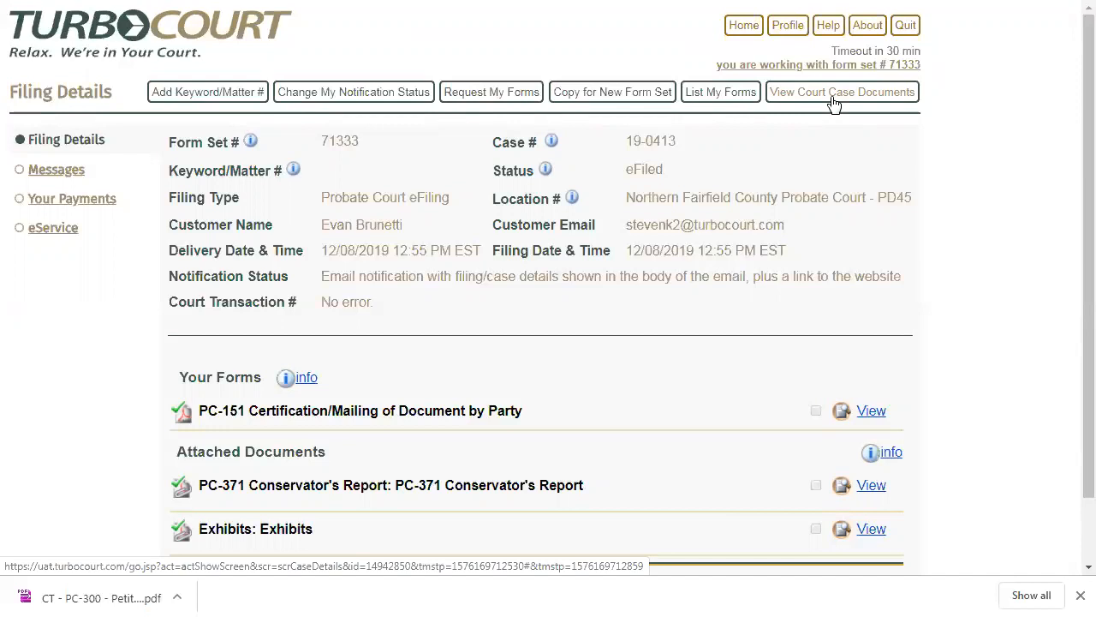
- Return to the forms list and search case 19-0413 for forms with the Delivered status
{"action": "left_click", "coordinate": [727, 100]}
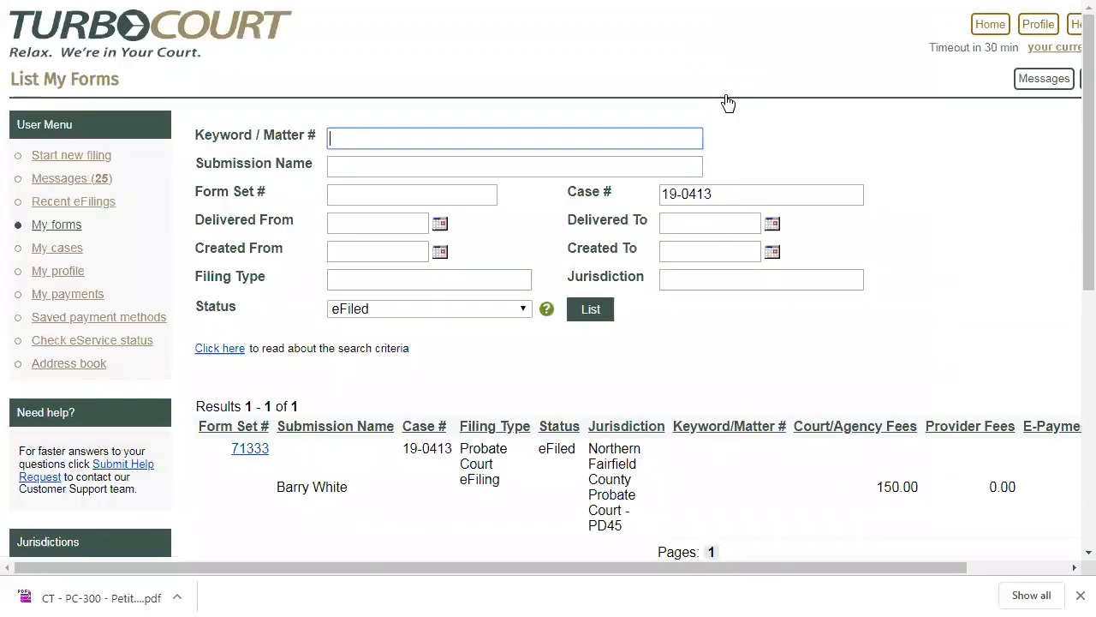
{"action": "left_click", "coordinate": [522, 312]}
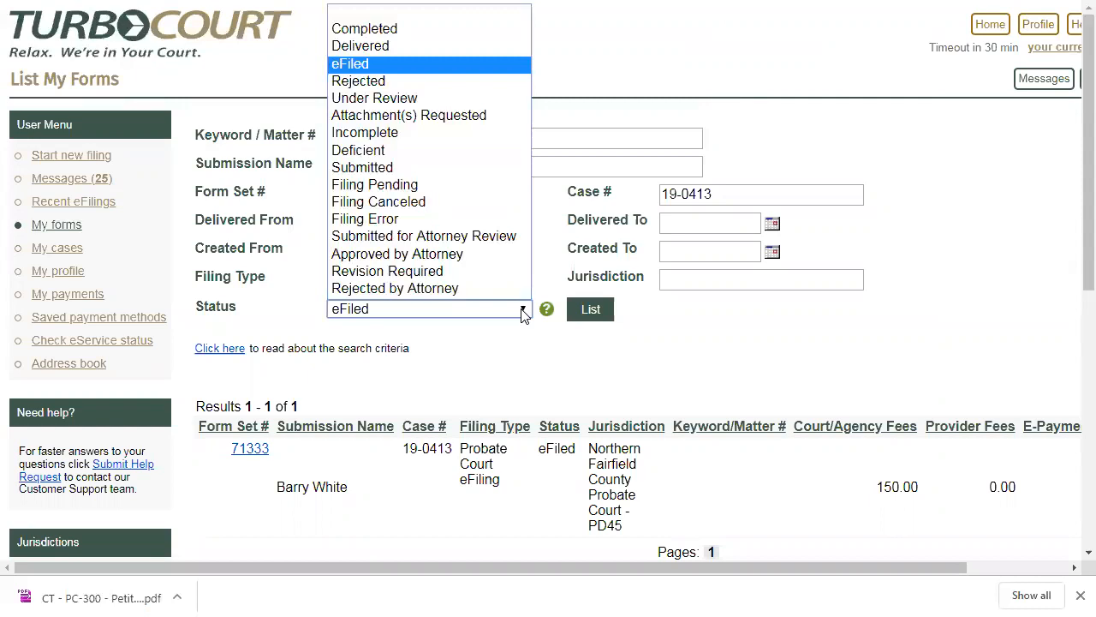
{"action": "left_click", "coordinate": [392, 41]}
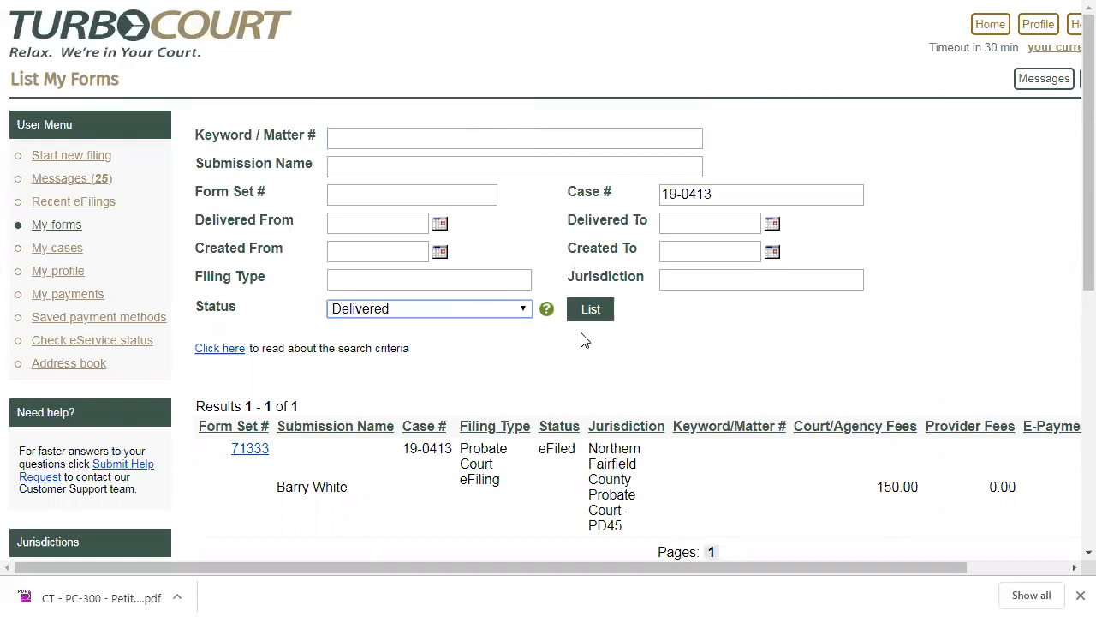
{"action": "left_click", "coordinate": [591, 310]}
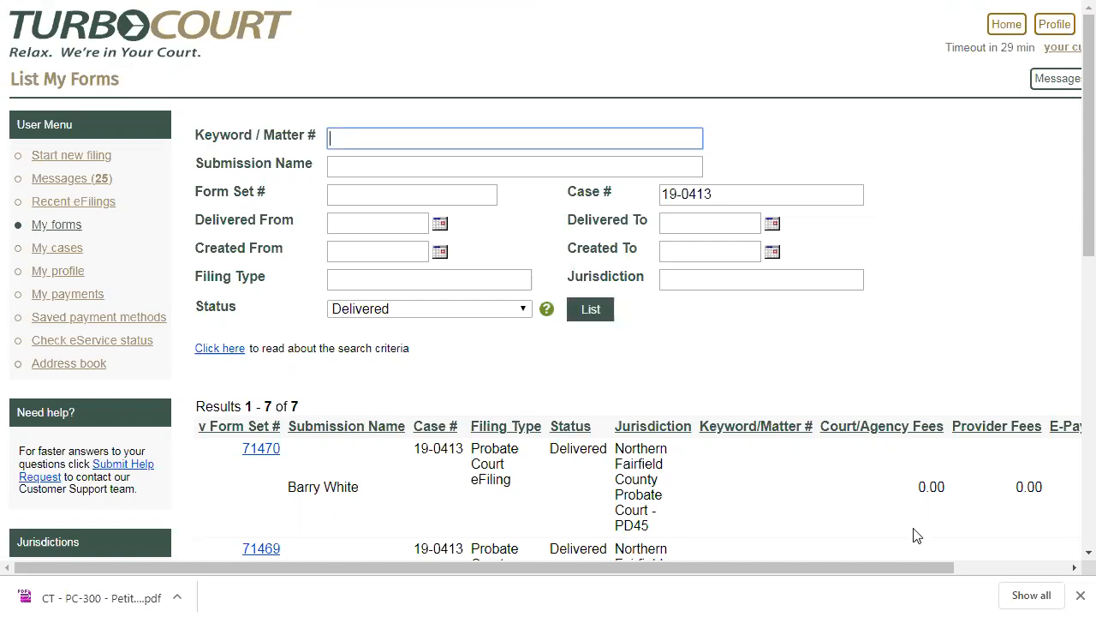
- Quit the session, start a new one, and log in to the firm account with its e-mail address and password
{"action": "left_click", "coordinate": [1028, 566]}
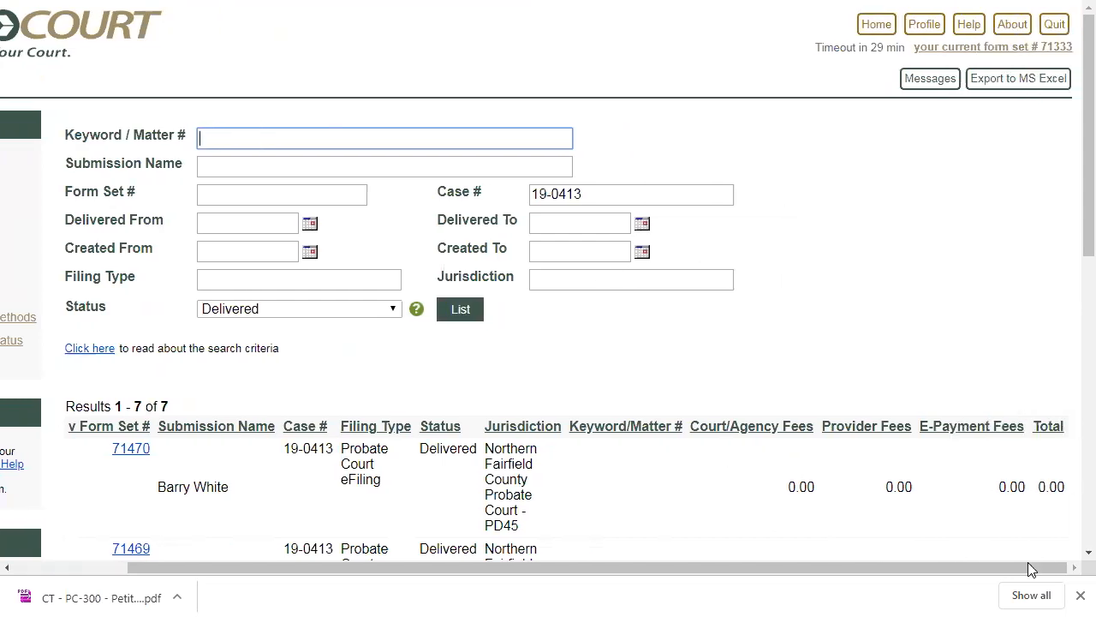
{"action": "left_click", "coordinate": [1058, 25]}
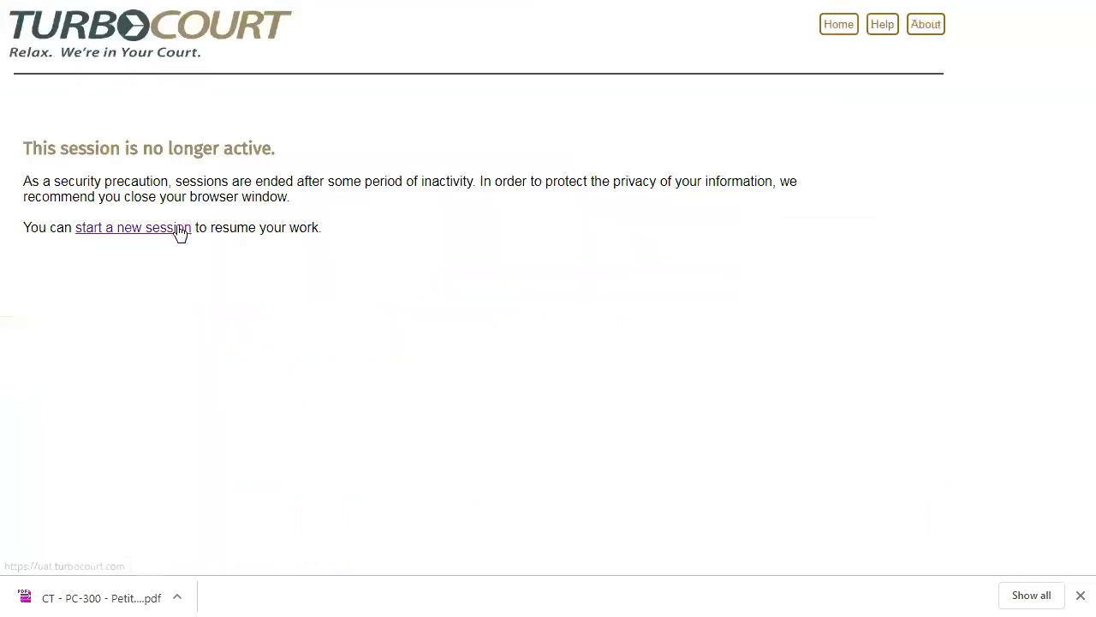
{"action": "left_click", "coordinate": [175, 229]}
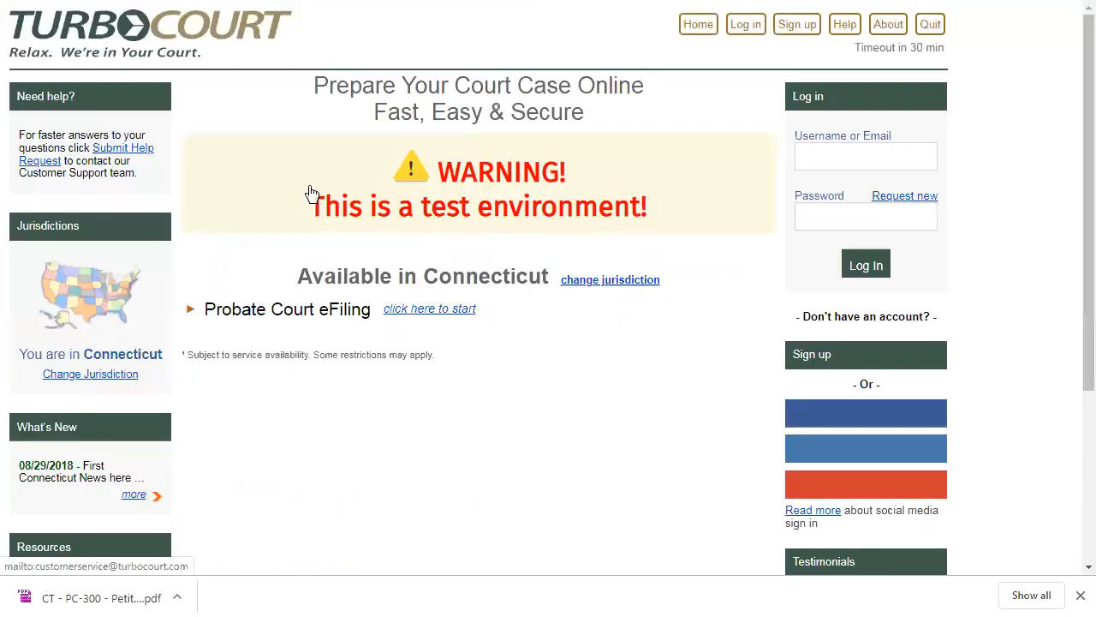
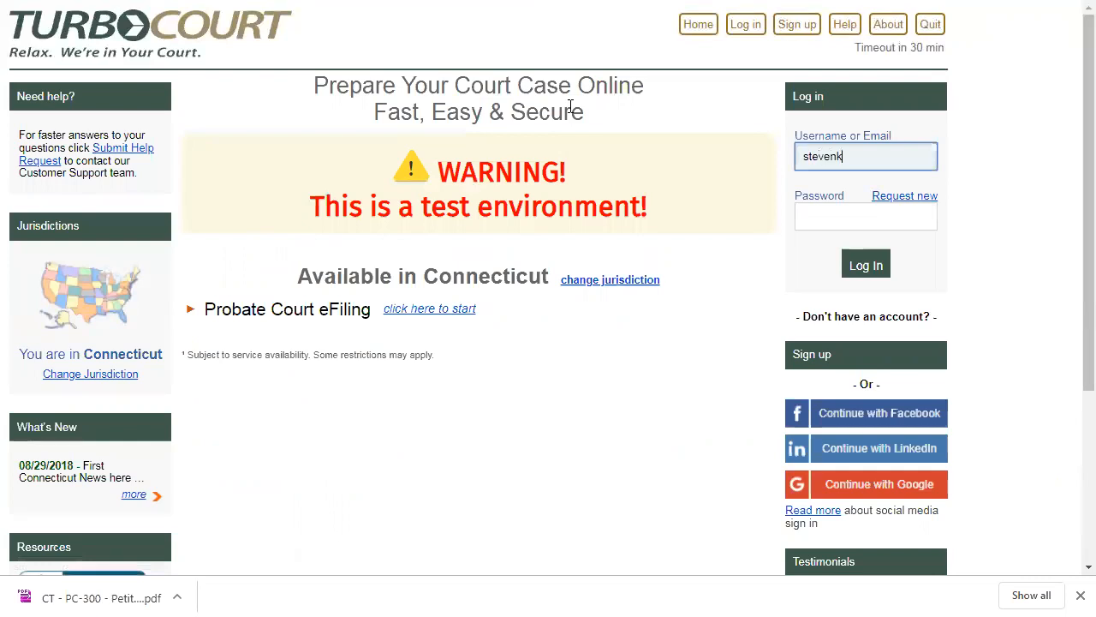
{"action": "key", "text": "Tab"}
{"action": "type", "text": "•••••••"}
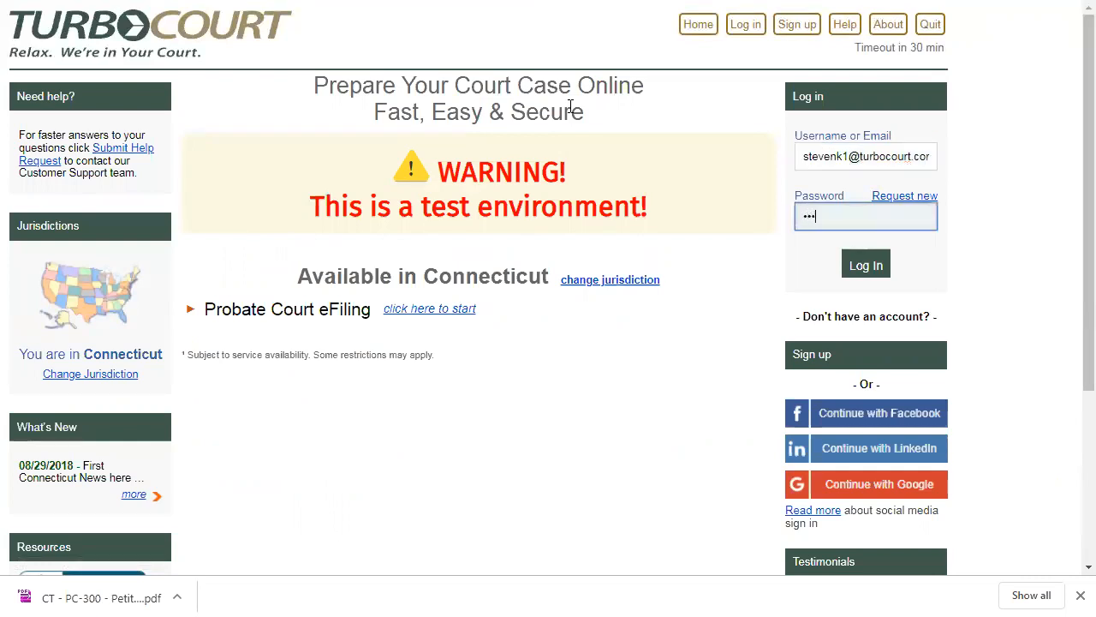
{"action": "type", "text": "•••••"}
{"action": "key", "text": "Return"}
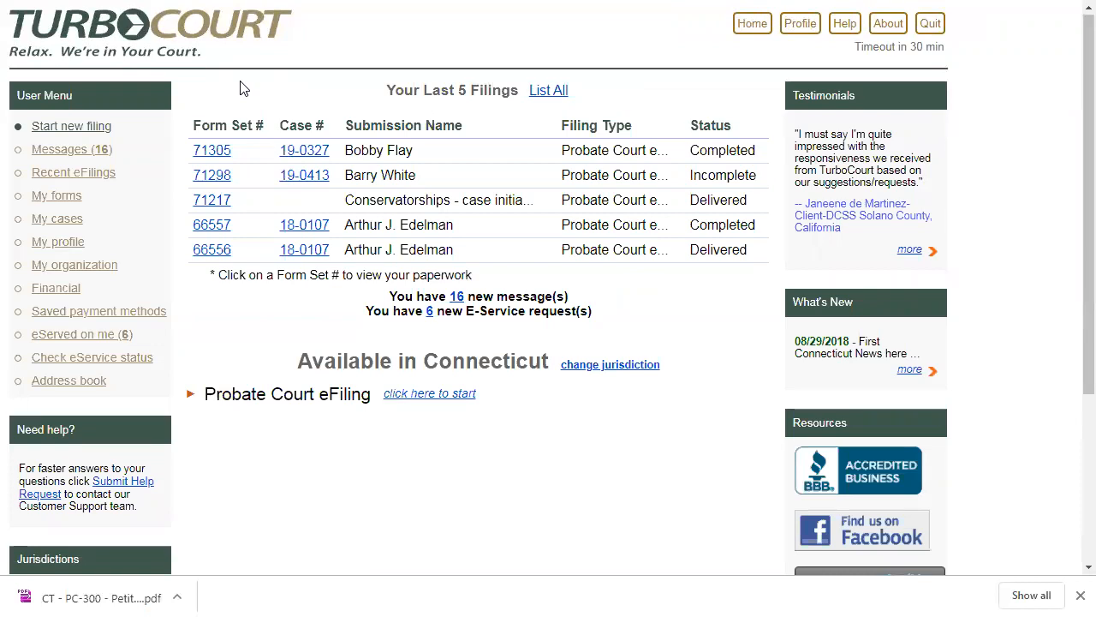
- Open the firm account's forms list and examine the Created By filter's available users and the results total
{"action": "left_click", "coordinate": [61, 198]}
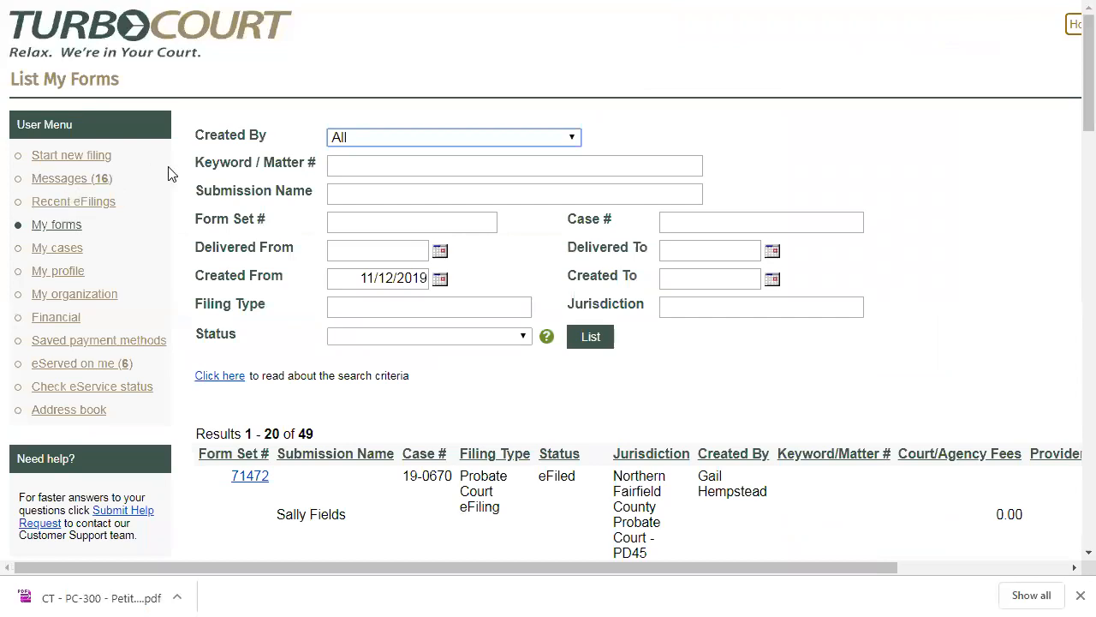
{"action": "left_click_drag", "start_coordinate": [271, 140], "coordinate": [200, 141]}
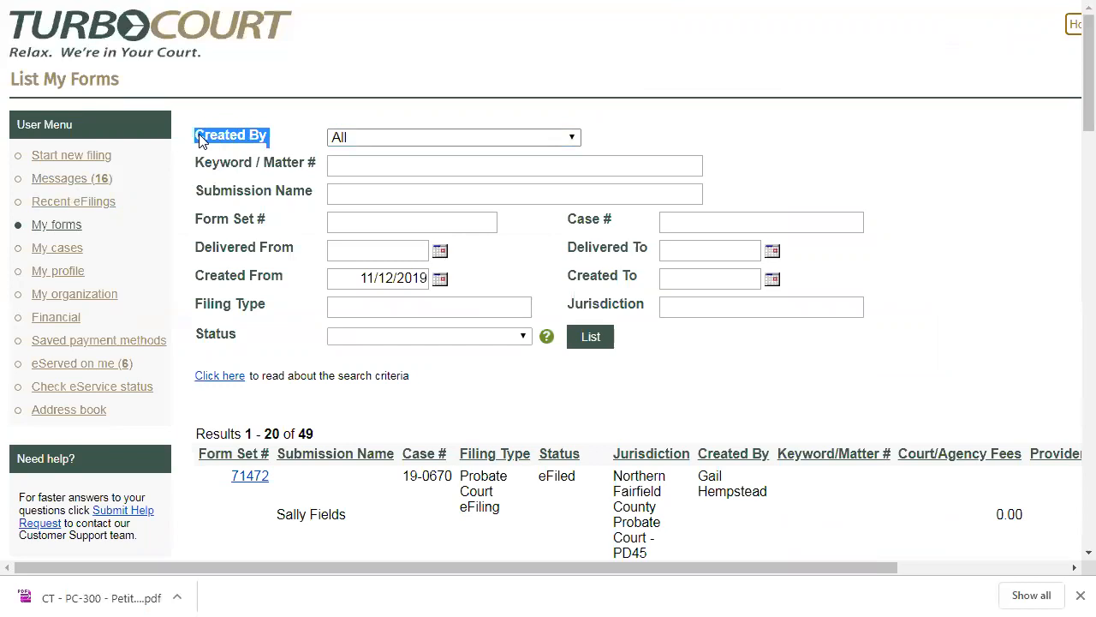
{"action": "left_click", "coordinate": [276, 136]}
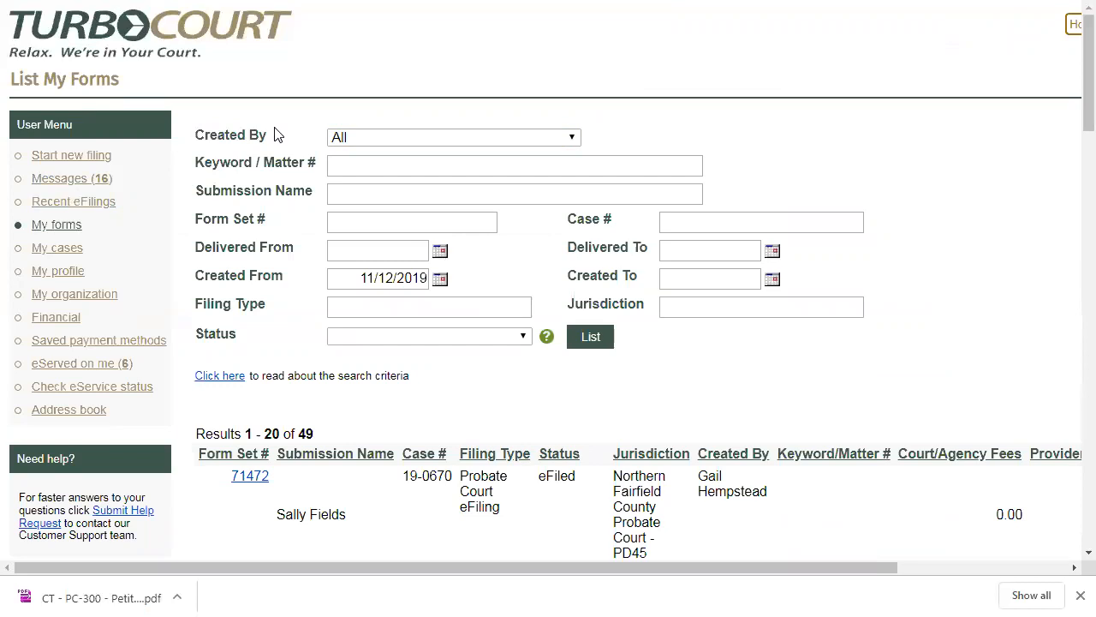
{"action": "left_click", "coordinate": [375, 141]}
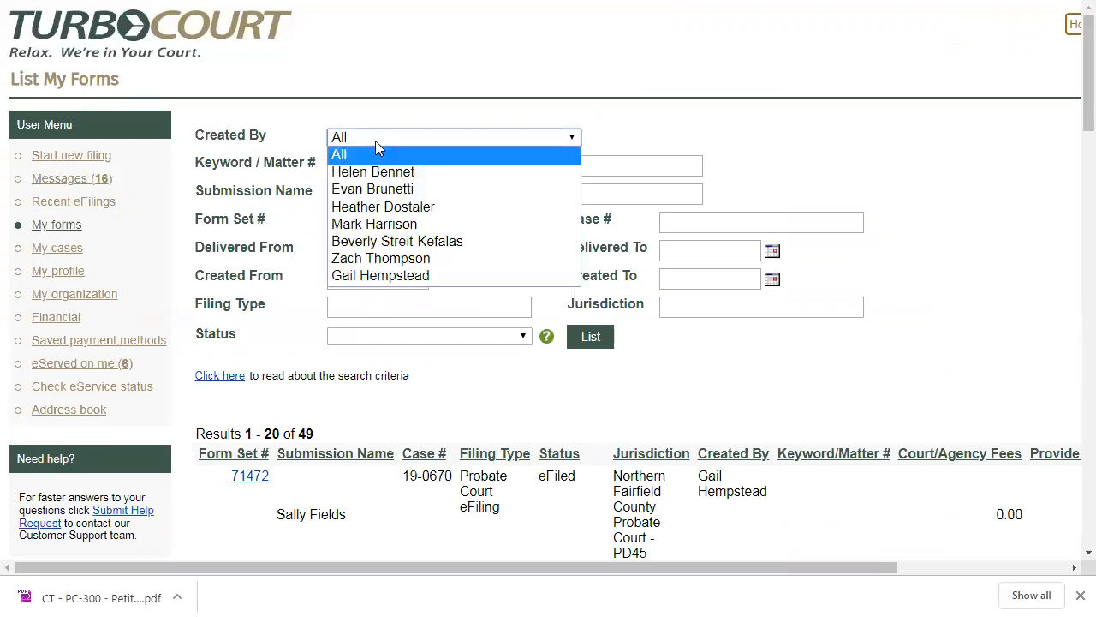
{"action": "left_click", "coordinate": [394, 192]}
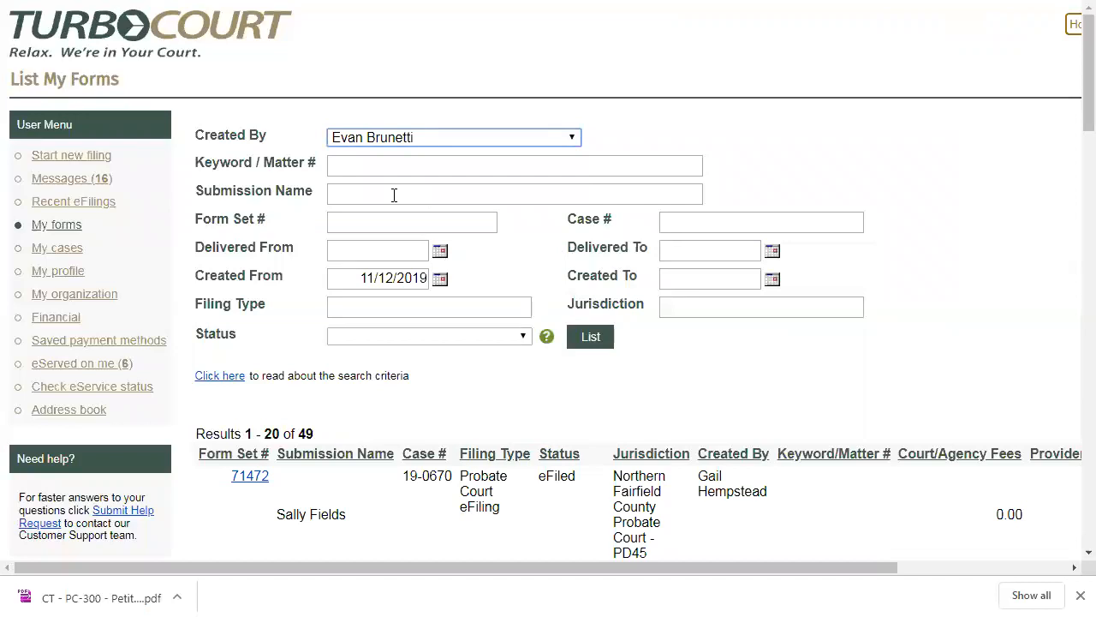
{"action": "left_click", "coordinate": [394, 142]}
{"action": "left_click", "coordinate": [383, 207]}
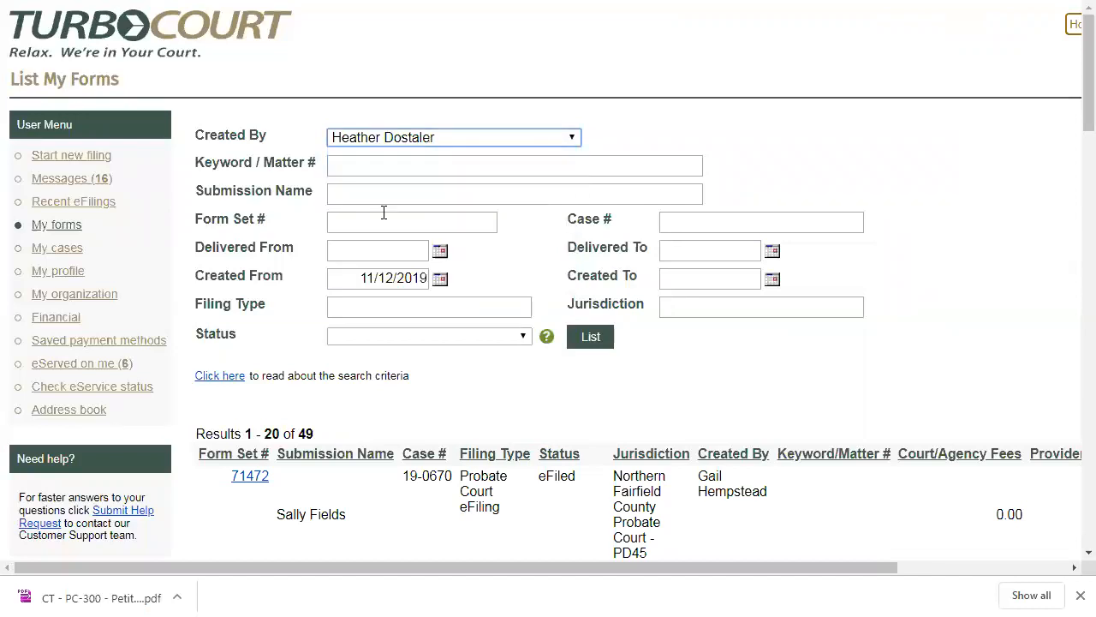
{"action": "left_click", "coordinate": [443, 142]}
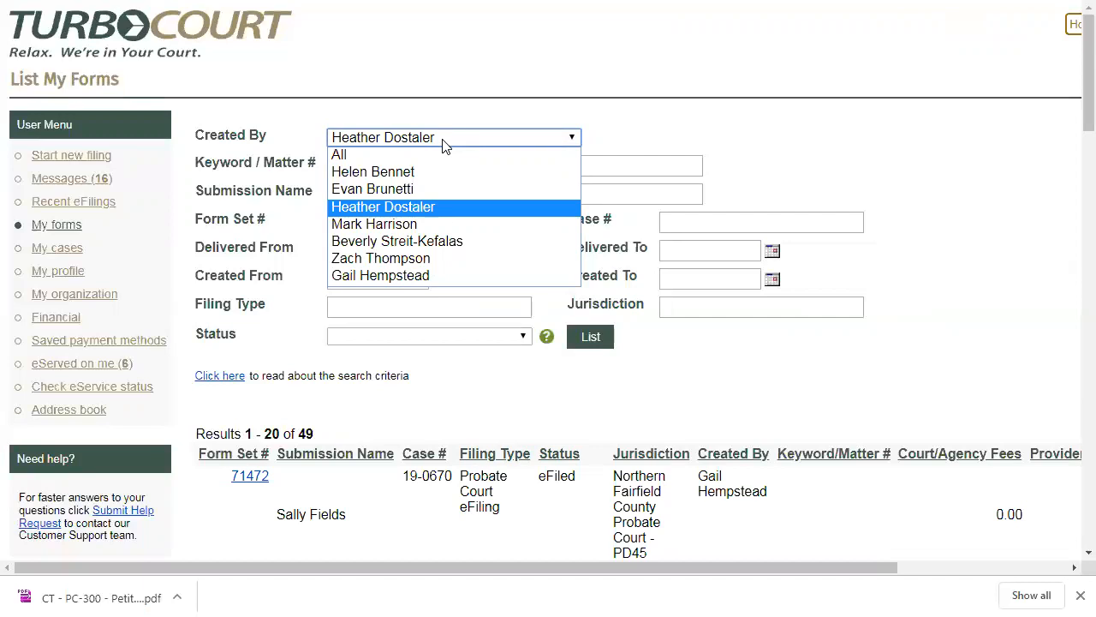
{"action": "left_click", "coordinate": [444, 142]}
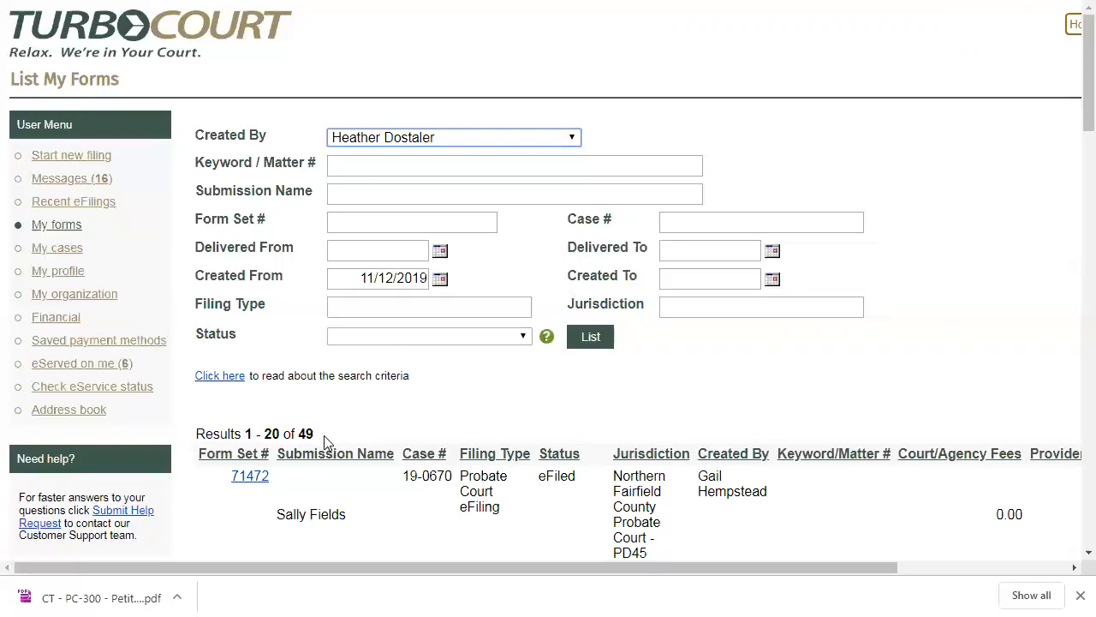
{"action": "left_click_drag", "start_coordinate": [319, 438], "coordinate": [298, 434]}
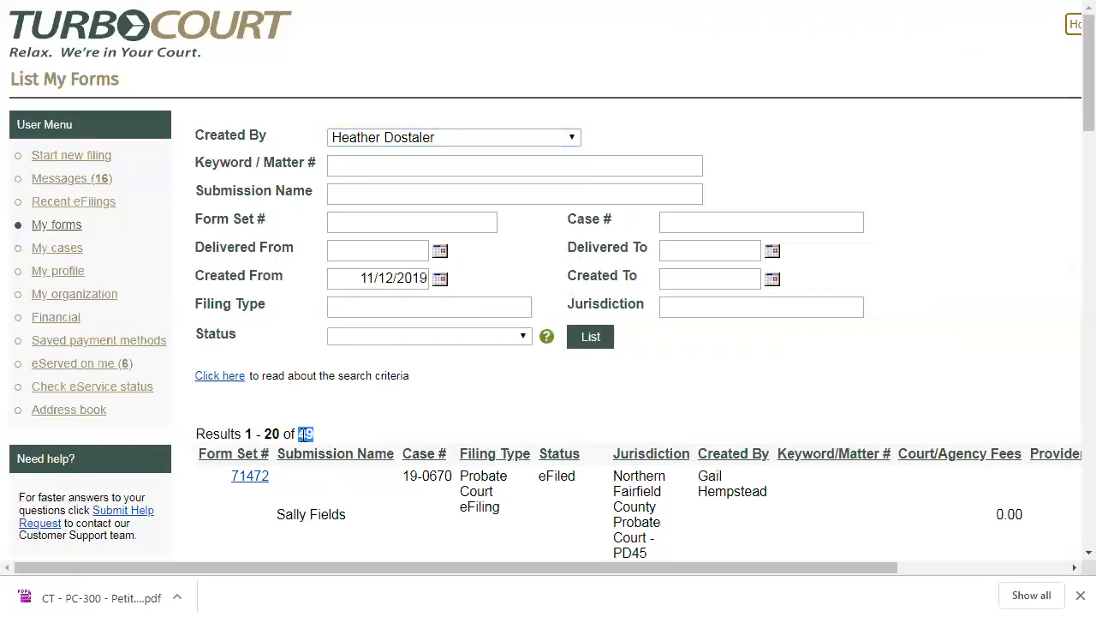
{"action": "left_click", "coordinate": [339, 436]}
- List only the forms created by the second named user in the Created By filter and check the results total
{"action": "left_click", "coordinate": [465, 141]}
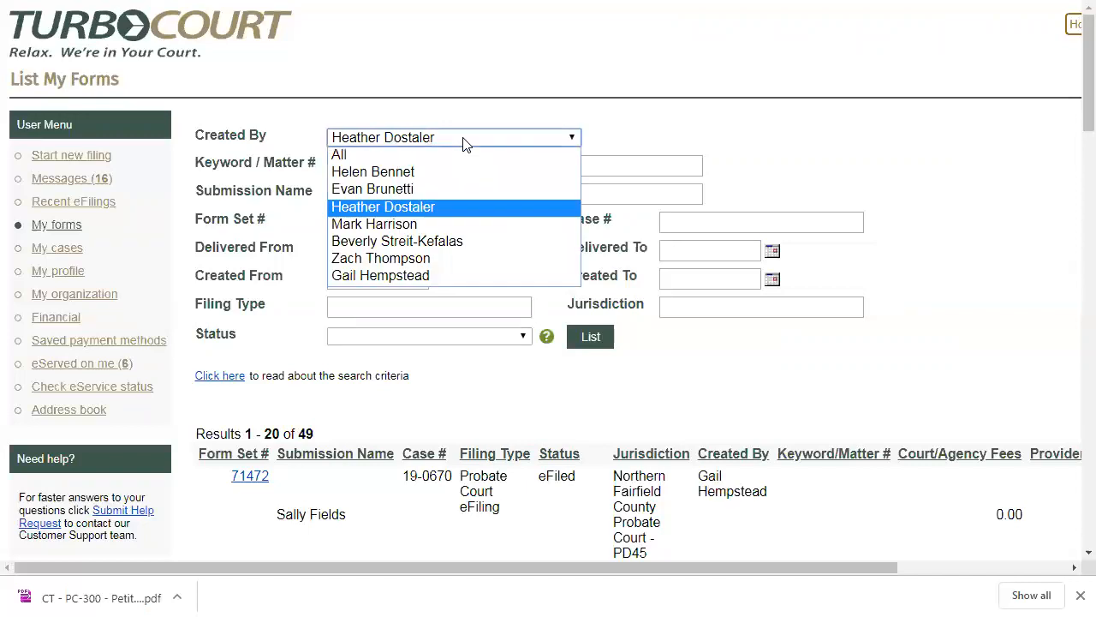
{"action": "left_click", "coordinate": [408, 188]}
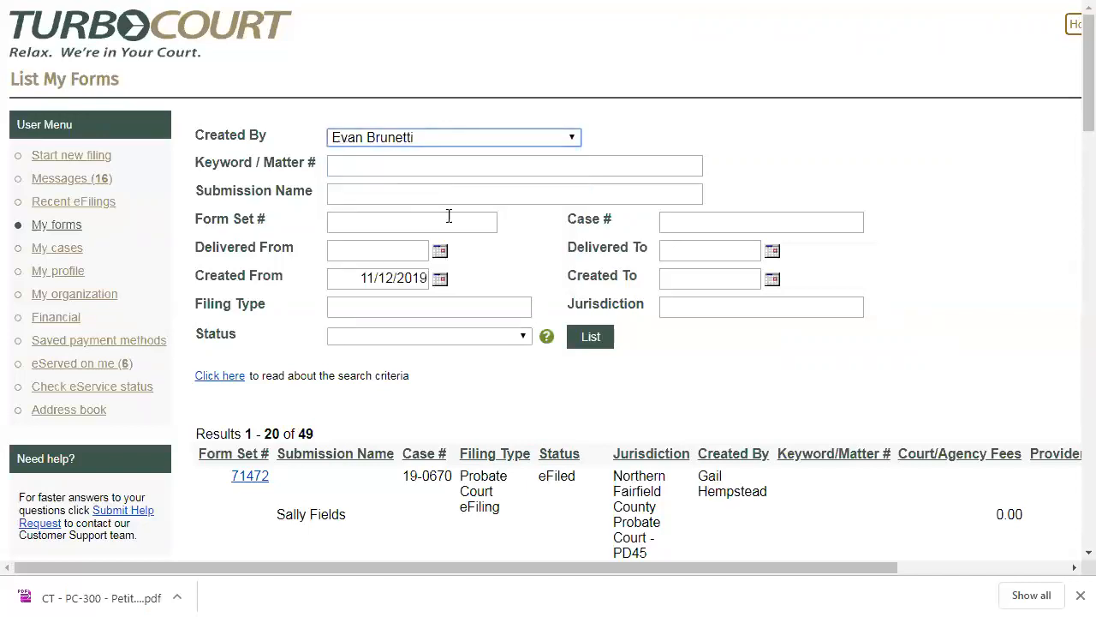
{"action": "left_click", "coordinate": [588, 345]}
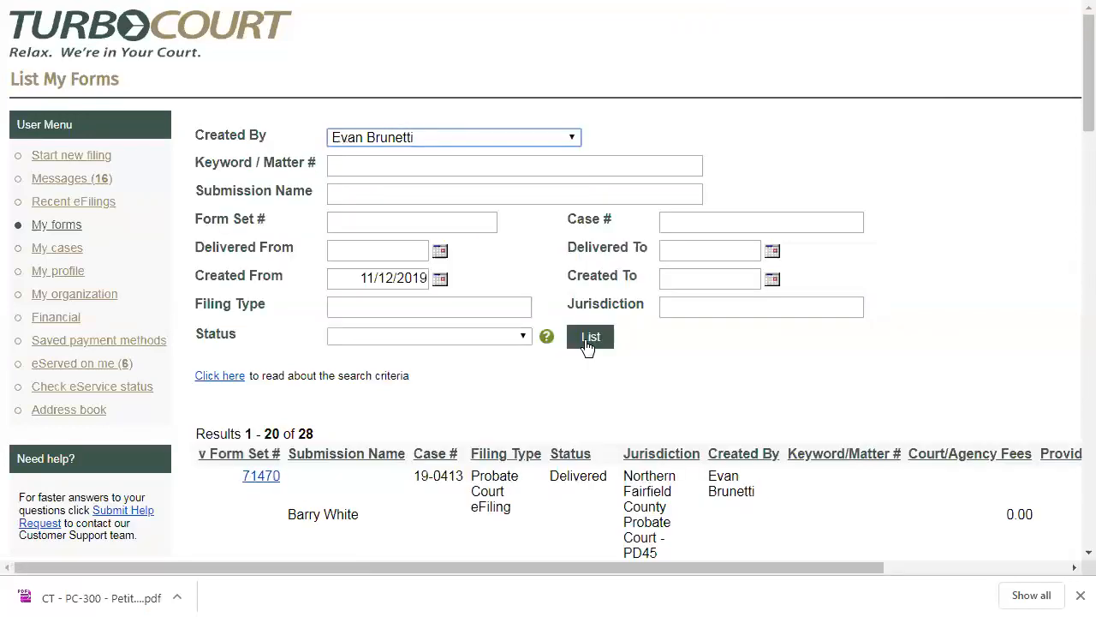
{"action": "left_click_drag", "start_coordinate": [312, 433], "coordinate": [299, 433]}
{"action": "left_click", "coordinate": [317, 430]}
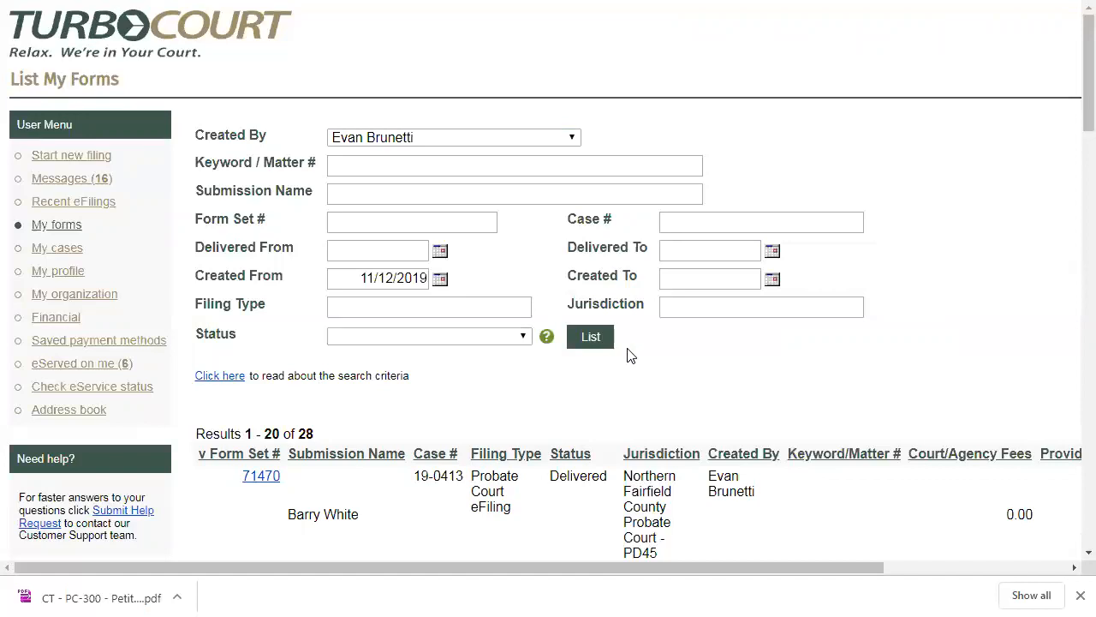
- Quit the firm account's session and start a new session at the login page
{"action": "left_click", "coordinate": [956, 568]}
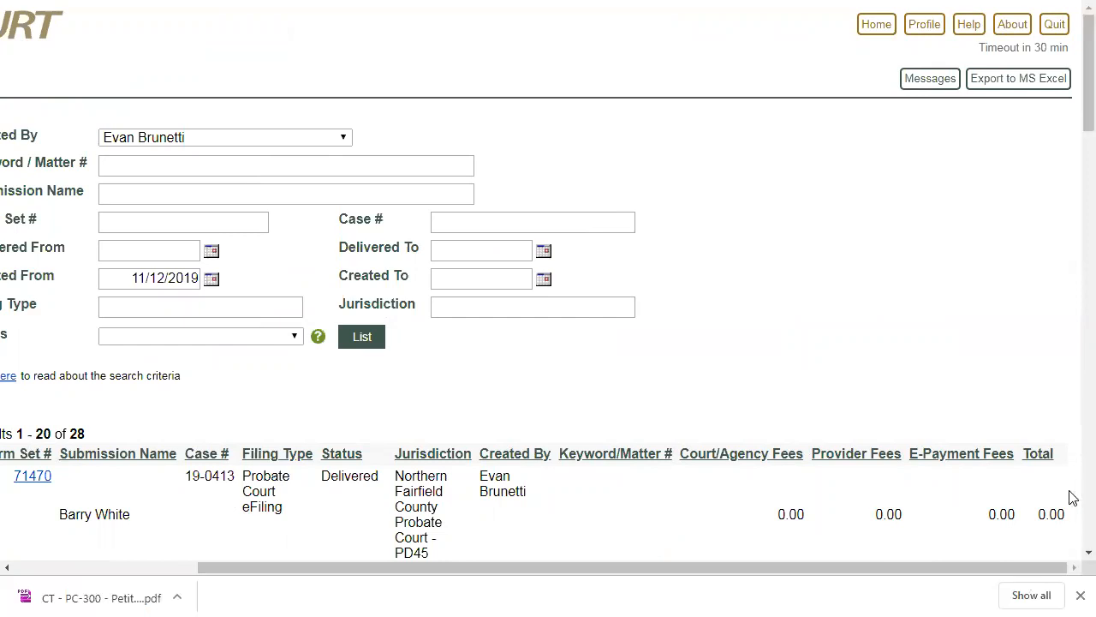
{"action": "left_click", "coordinate": [1055, 24]}
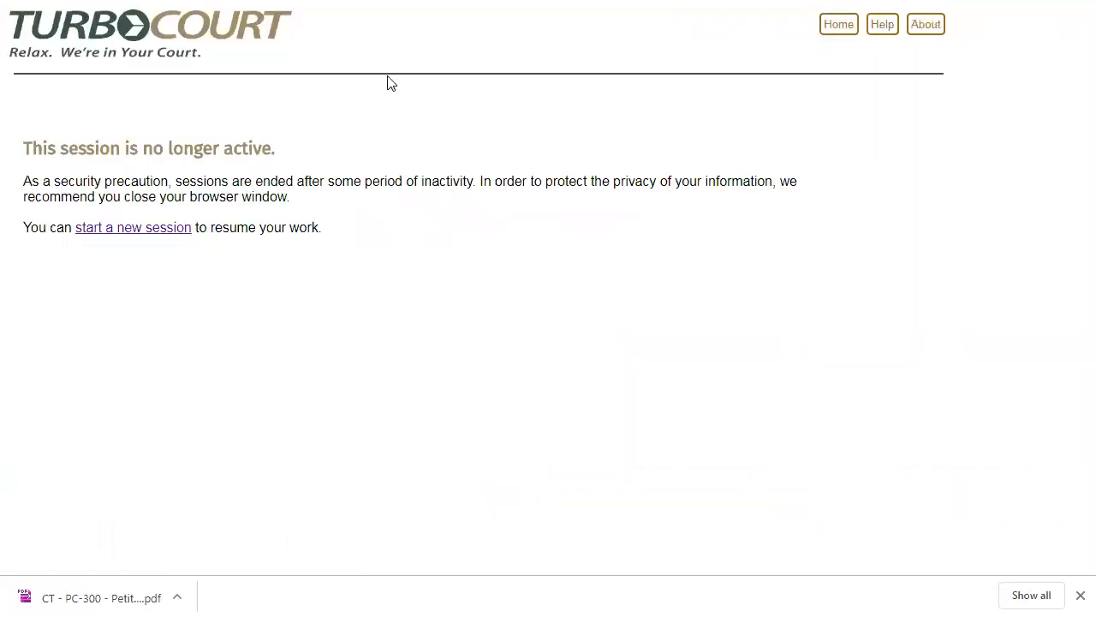
{"action": "left_click", "coordinate": [150, 240]}
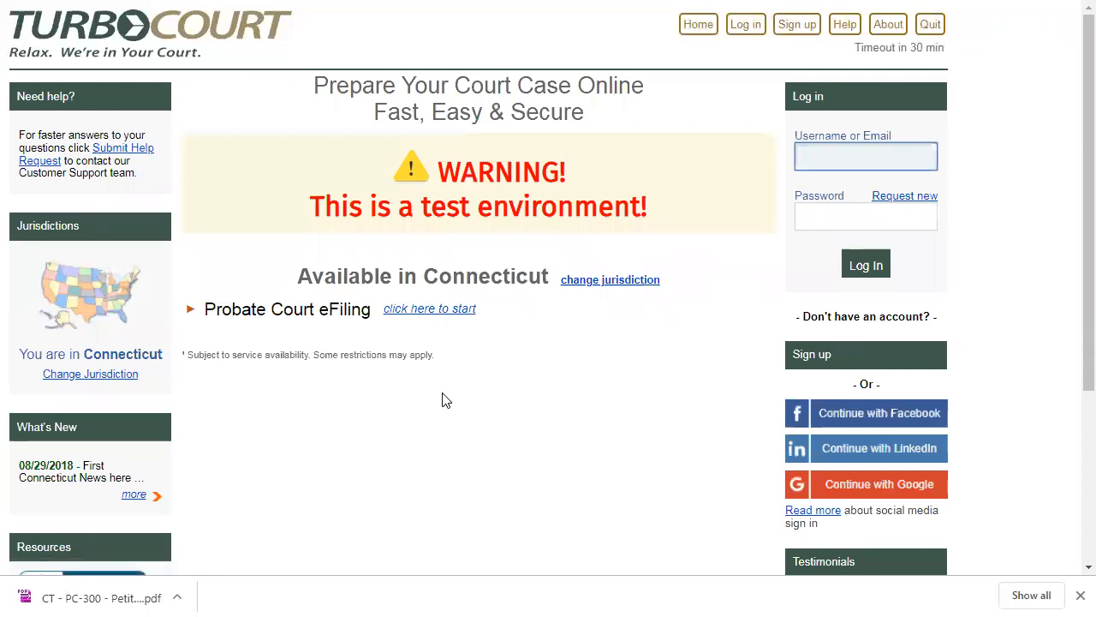
- Try to log in to the attorney account with its e-mail address and password
{"action": "key", "text": "Tab"}
{"action": "type", "text": "•••••••"}
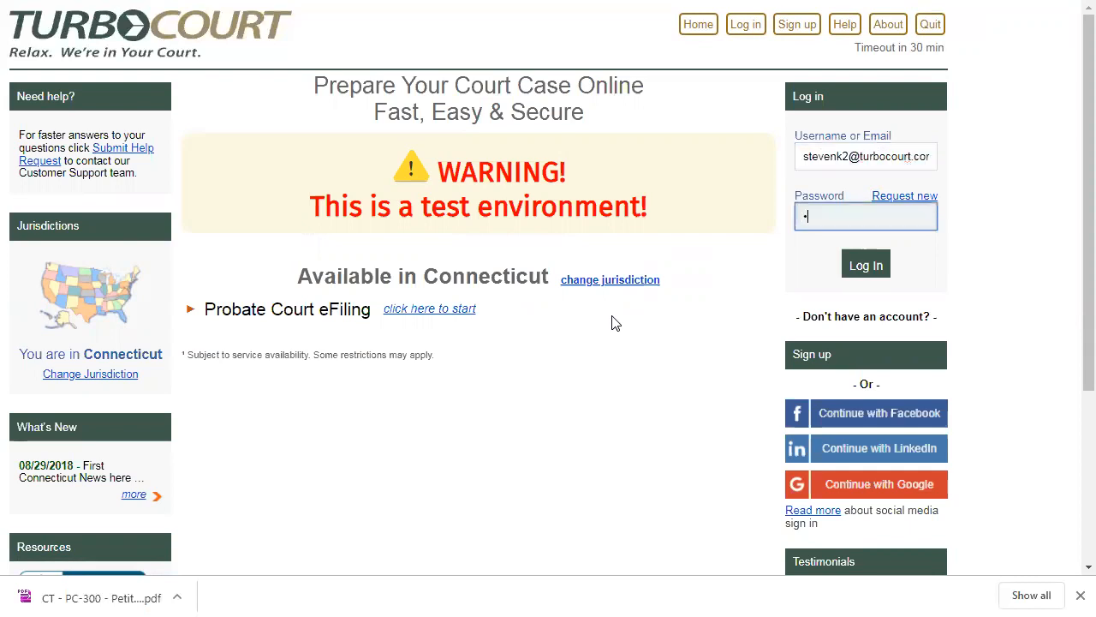
{"action": "type", "text": "•••••"}
{"action": "key", "text": "Return"}
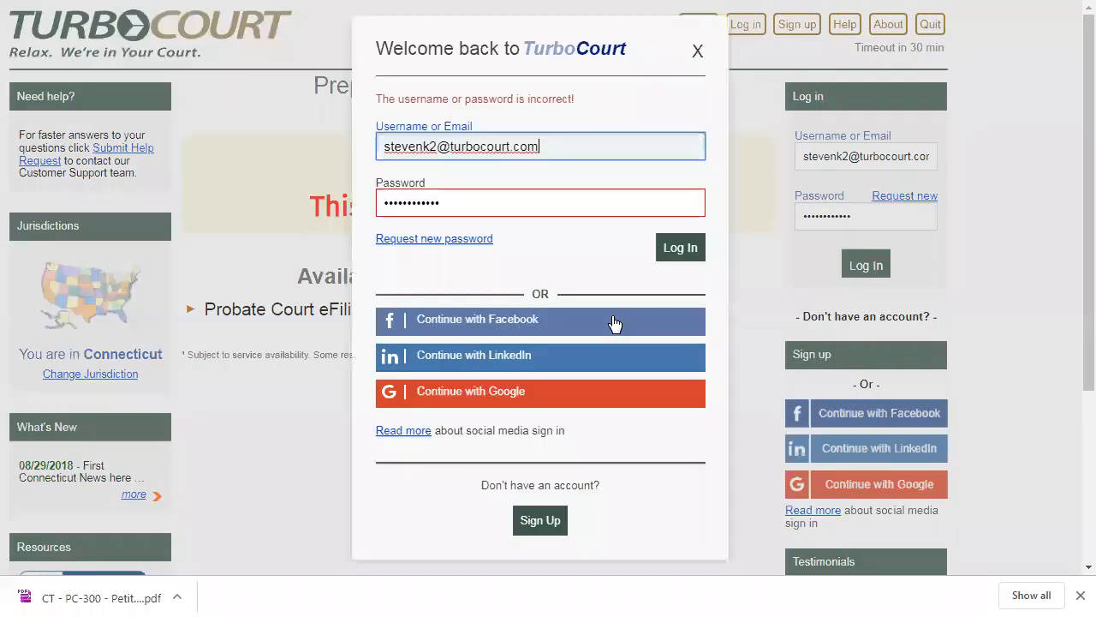
- Re-enter the account password in the login dialog and log in
{"action": "left_click", "coordinate": [462, 205]}
{"action": "double_click", "coordinate": [463, 206]}
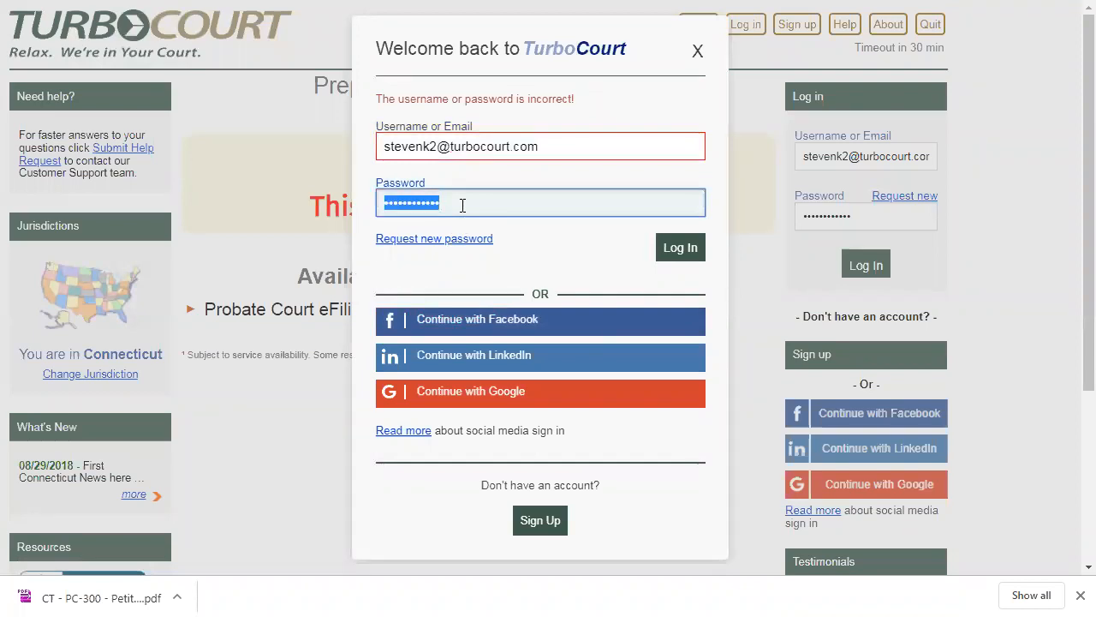
{"action": "type", "text": "•••••••••"}
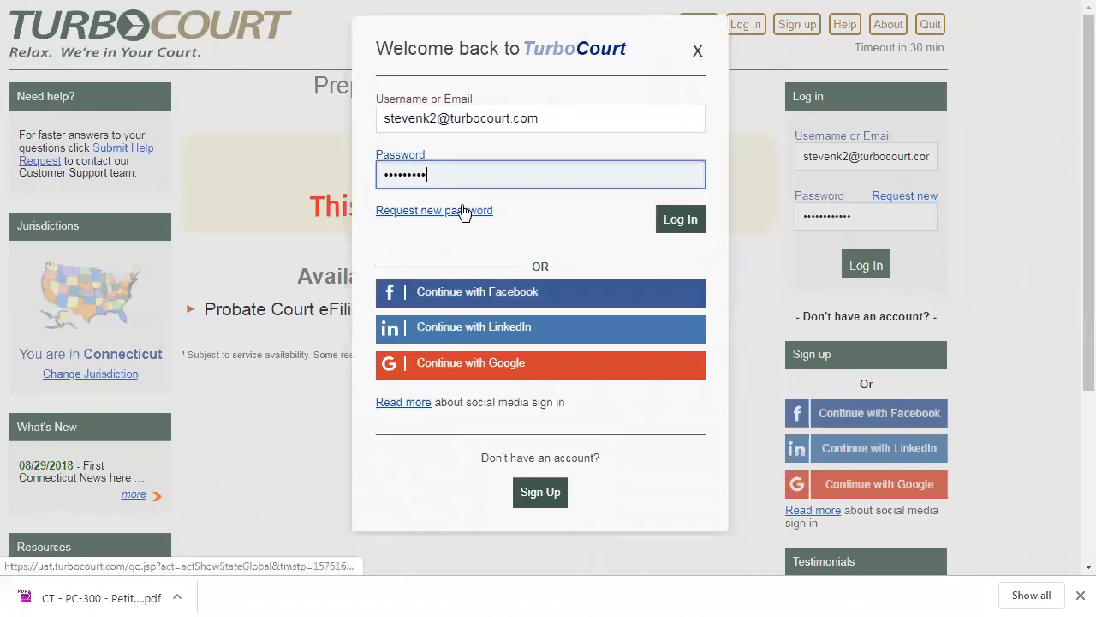
{"action": "key", "text": "Return"}
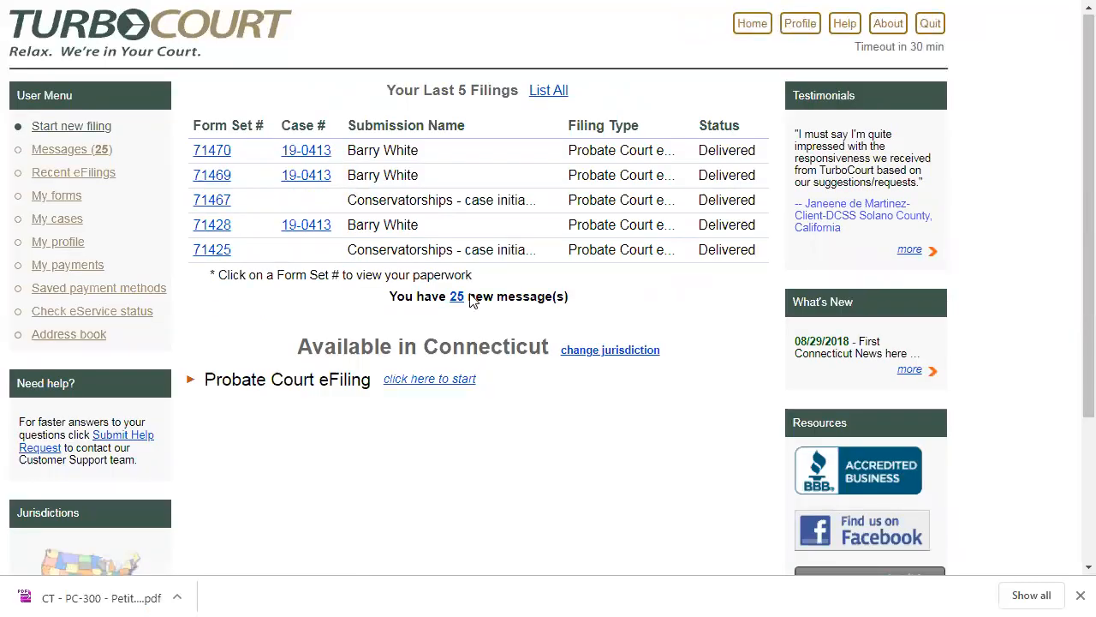
- List all filings, search for form set 71333 and open its filing details
{"action": "left_click", "coordinate": [539, 96]}
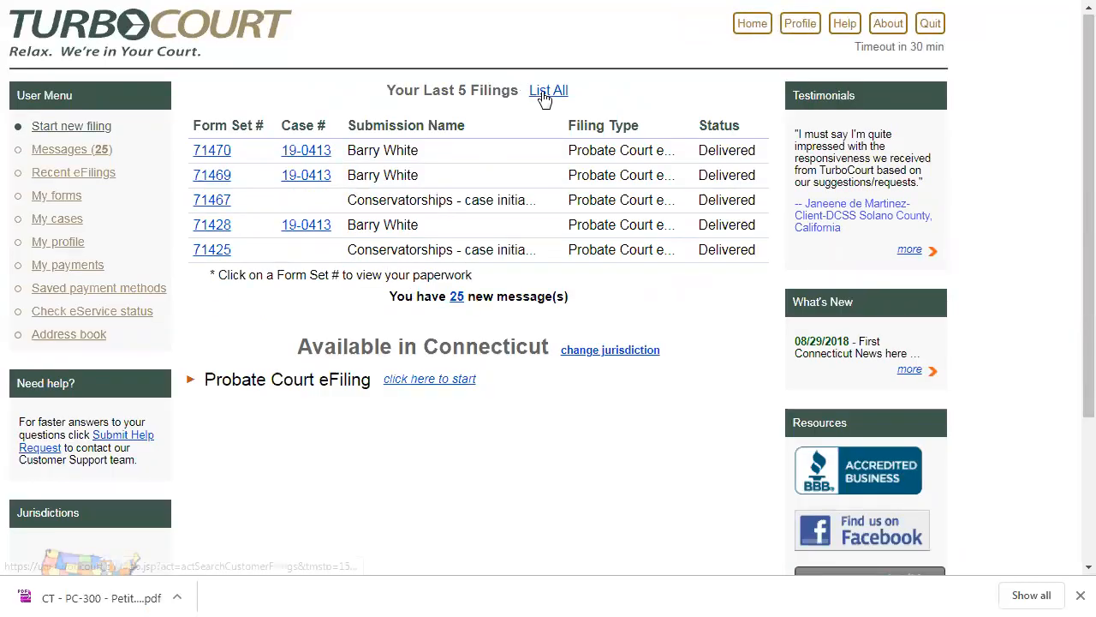
{"action": "left_click", "coordinate": [373, 193]}
{"action": "type", "text": "71333"}
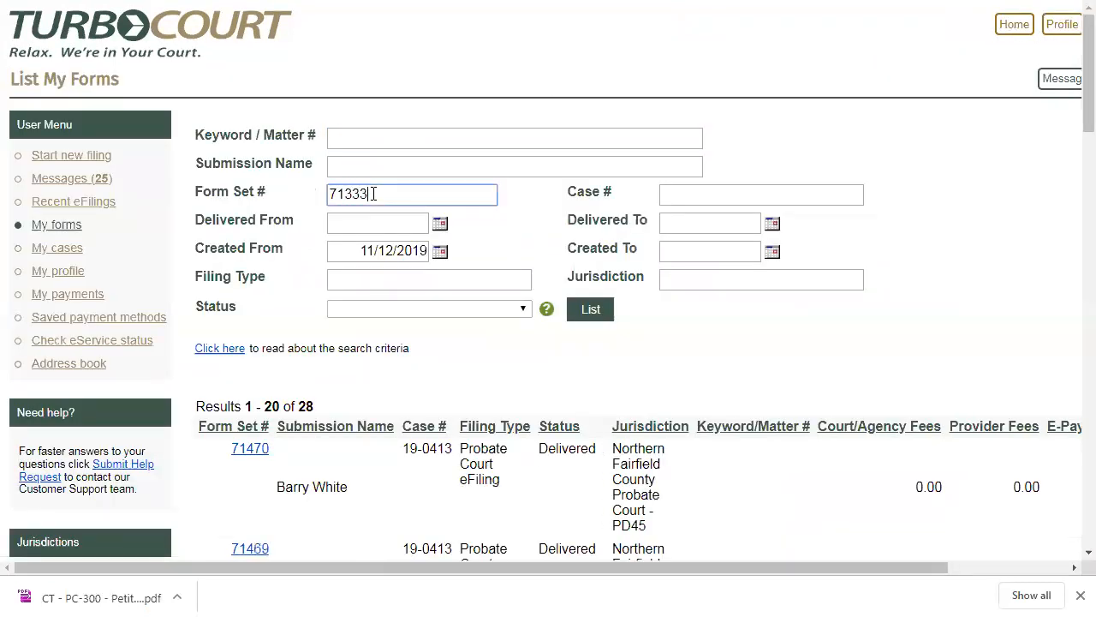
{"action": "left_click", "coordinate": [589, 306]}
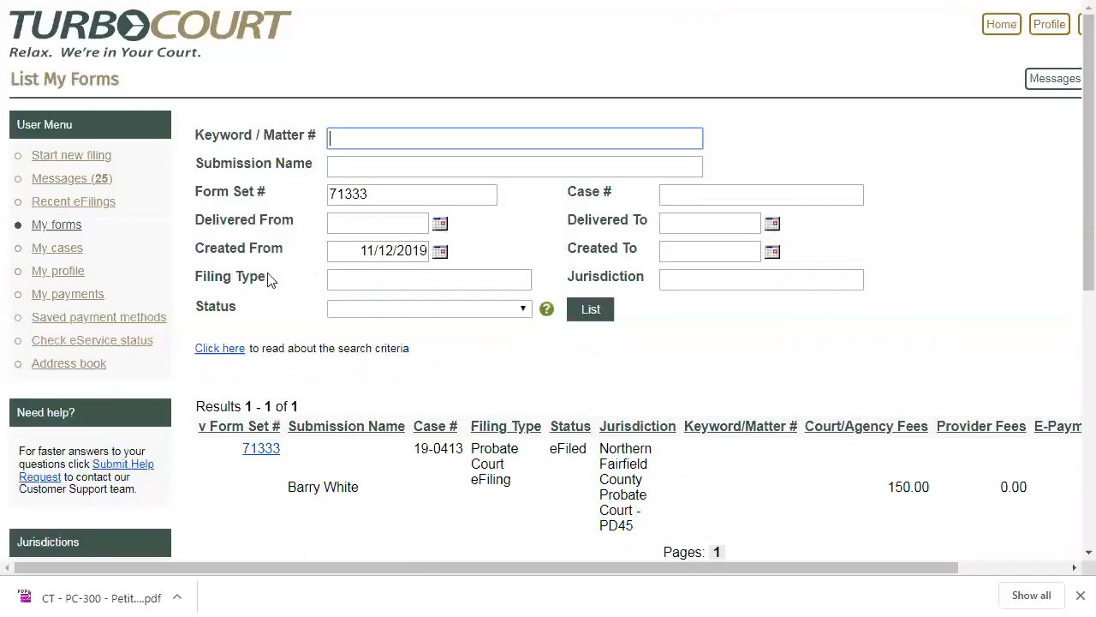
{"action": "left_click", "coordinate": [265, 454]}
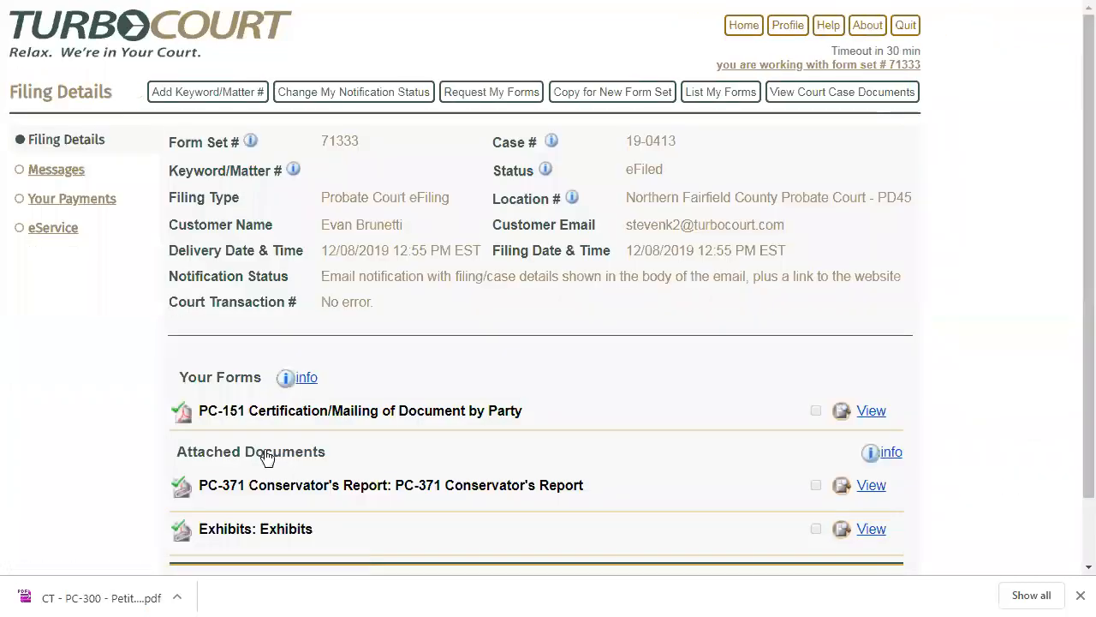
- View the court case documents, check the statement ID and balance due in the 12/12/2019 Billing Summary, and return to the document list
{"action": "left_click", "coordinate": [819, 92]}
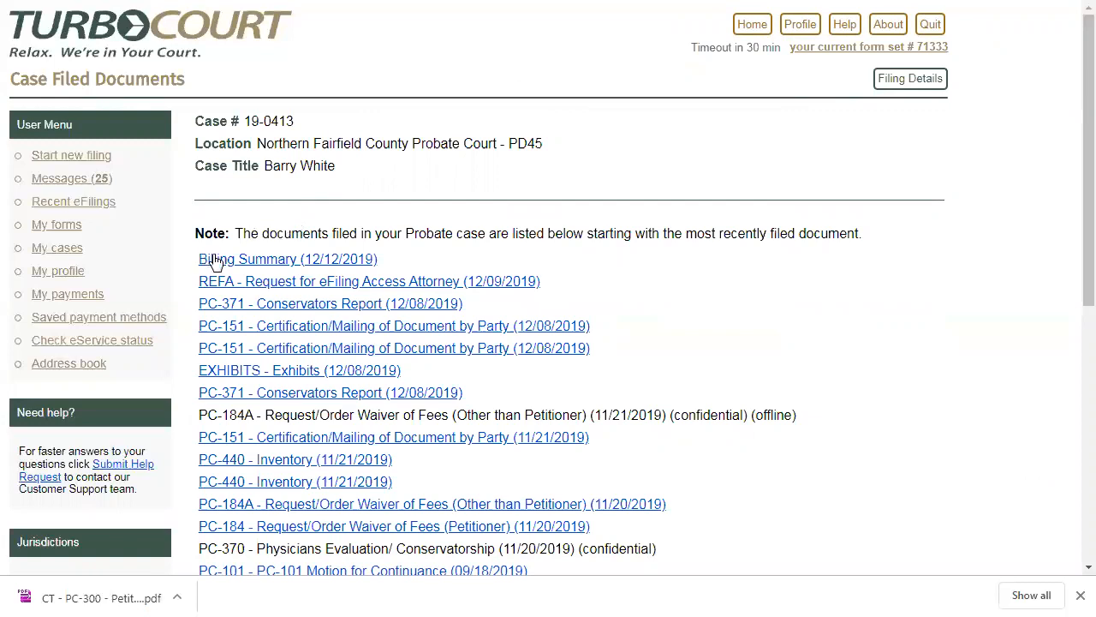
{"action": "left_click", "coordinate": [279, 266]}
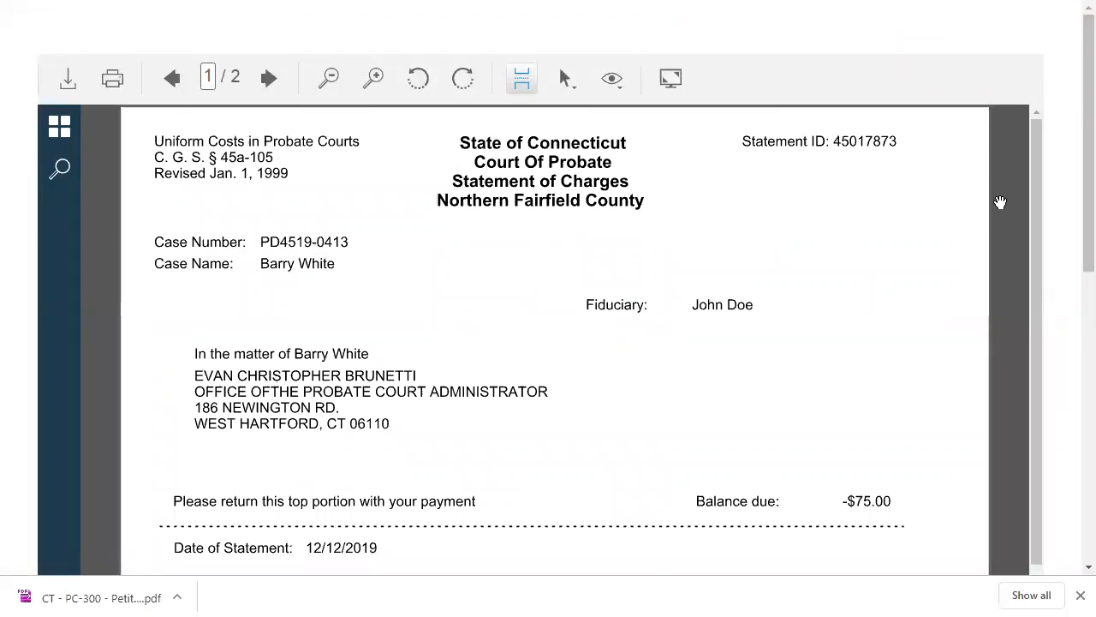
{"action": "mouse_move", "coordinate": [1038, 211]}
{"action": "left_mouse_down"}
{"action": "mouse_move", "coordinate": [1019, 385]}
{"action": "mouse_move", "coordinate": [1031, 434]}
{"action": "mouse_move", "coordinate": [1018, 495]}
{"action": "mouse_move", "coordinate": [1022, 204]}
{"action": "left_mouse_up"}
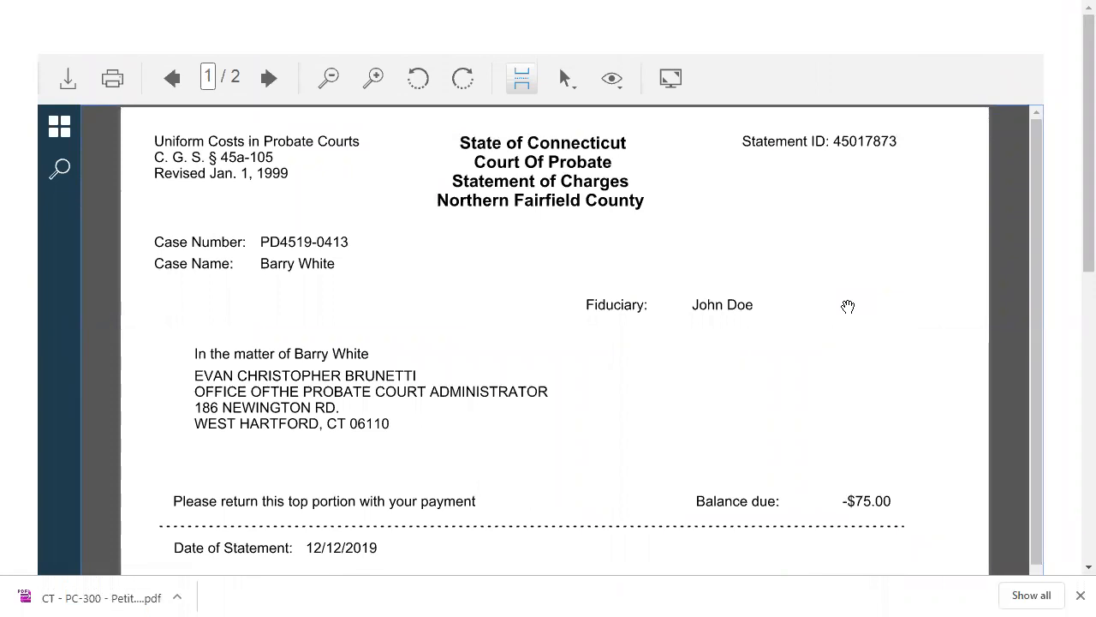
{"action": "key", "text": "alt+Left"}
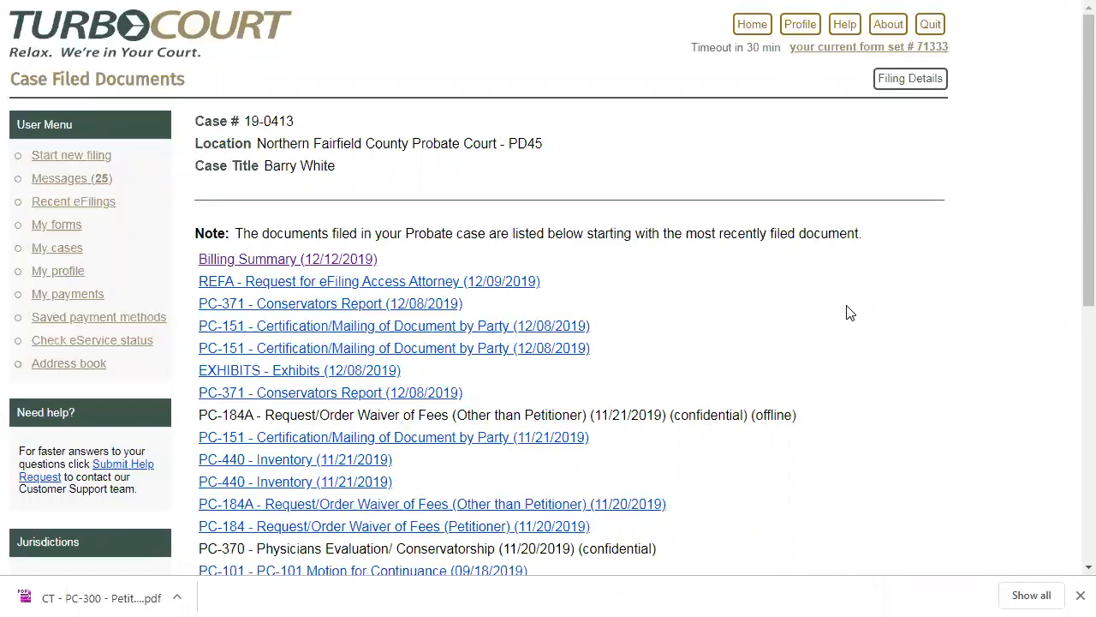
- Start a new Probate Court eFiling from the home page with Northern Fairfield County Probate Court as the place to file
{"action": "left_click", "coordinate": [752, 35]}
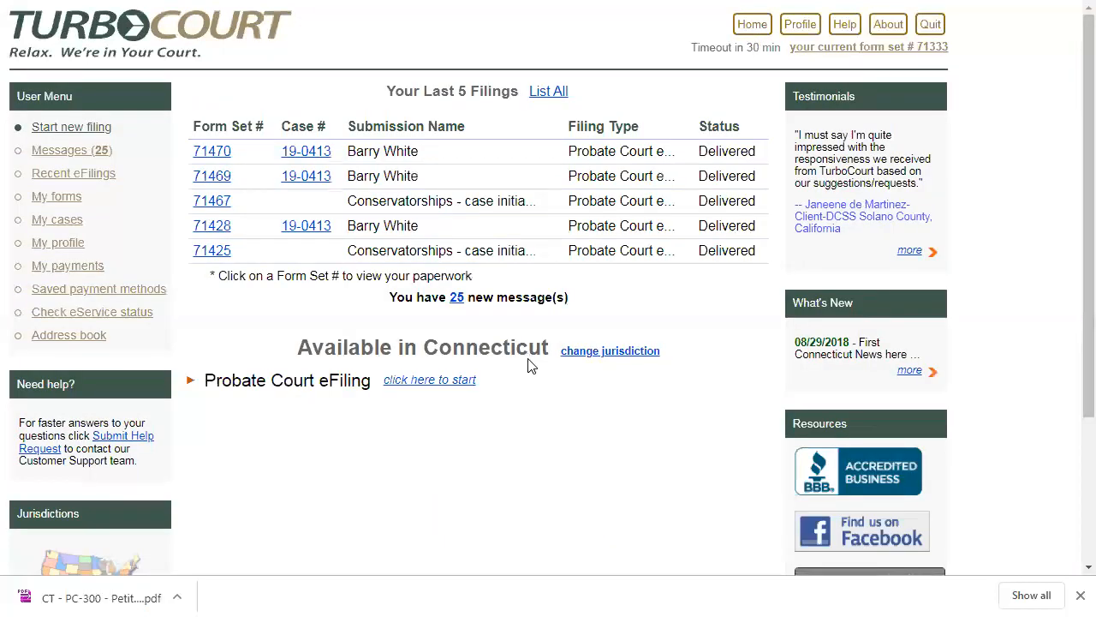
{"action": "left_click", "coordinate": [416, 382]}
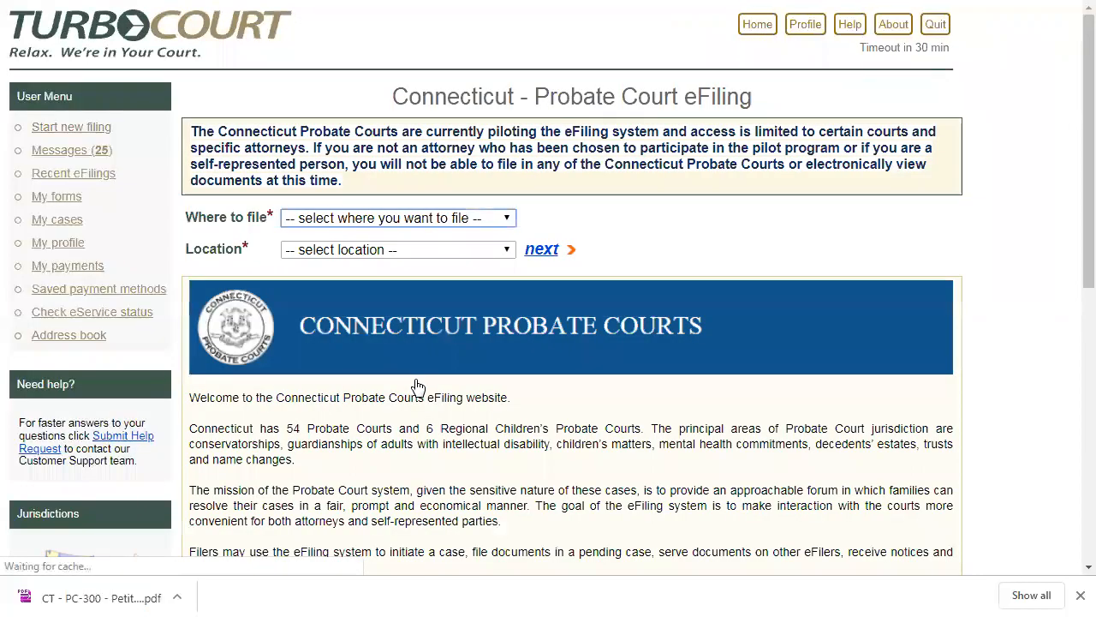
{"action": "left_click", "coordinate": [368, 219]}
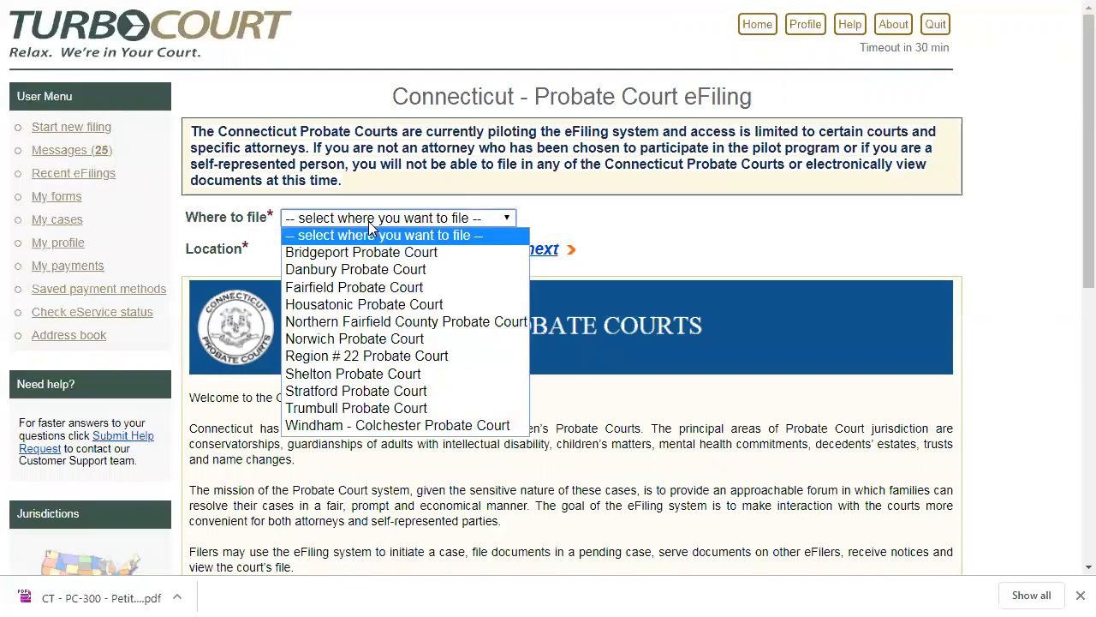
{"action": "left_click", "coordinate": [377, 322]}
{"action": "left_click", "coordinate": [526, 252]}
- Choose to pay an outstanding balance on case 19-0413 and continue to the statement details
{"action": "key", "text": "Down"}
{"action": "key", "text": "Down"}
{"action": "key", "text": "Down"}
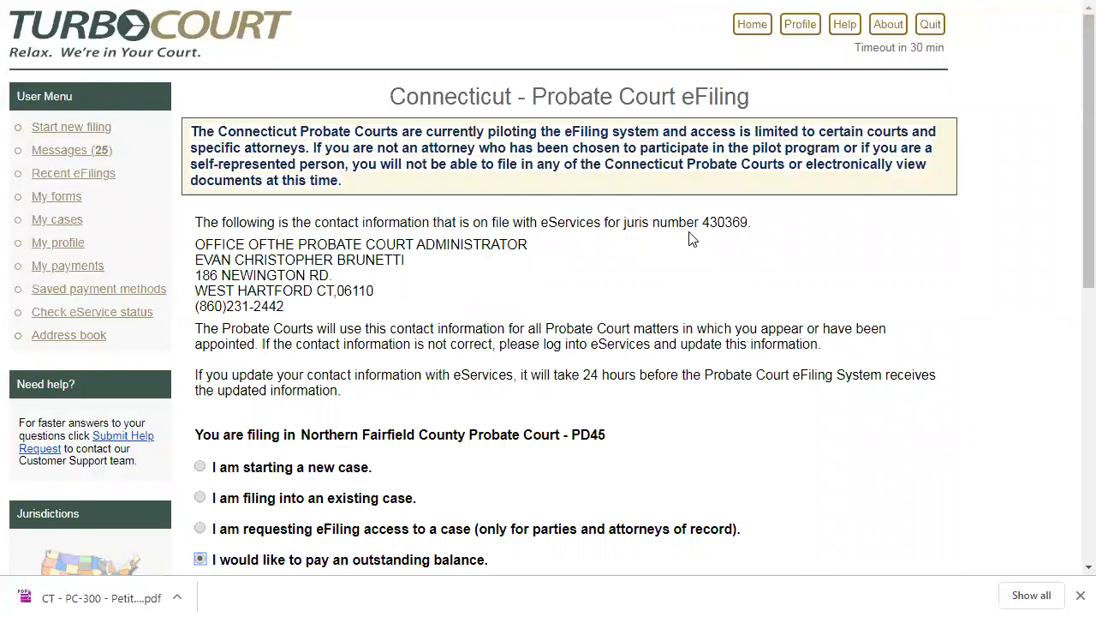
{"action": "left_click_drag", "start_coordinate": [1070, 169], "coordinate": [1070, 323]}
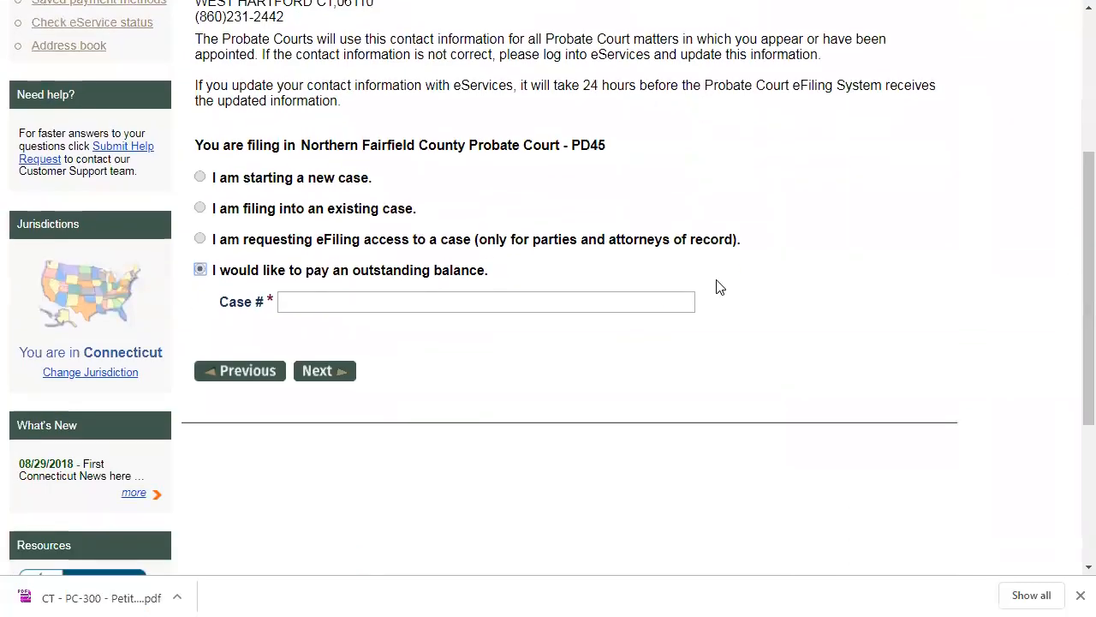
{"action": "left_click", "coordinate": [320, 301]}
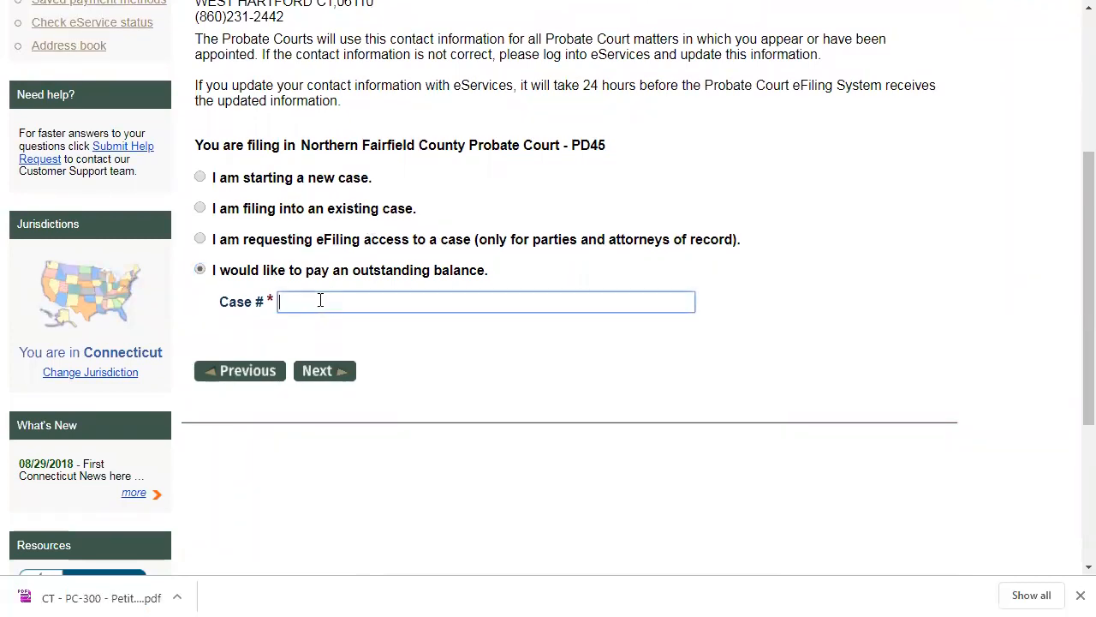
{"action": "type", "text": "19-0413"}
{"action": "left_click", "coordinate": [316, 372]}
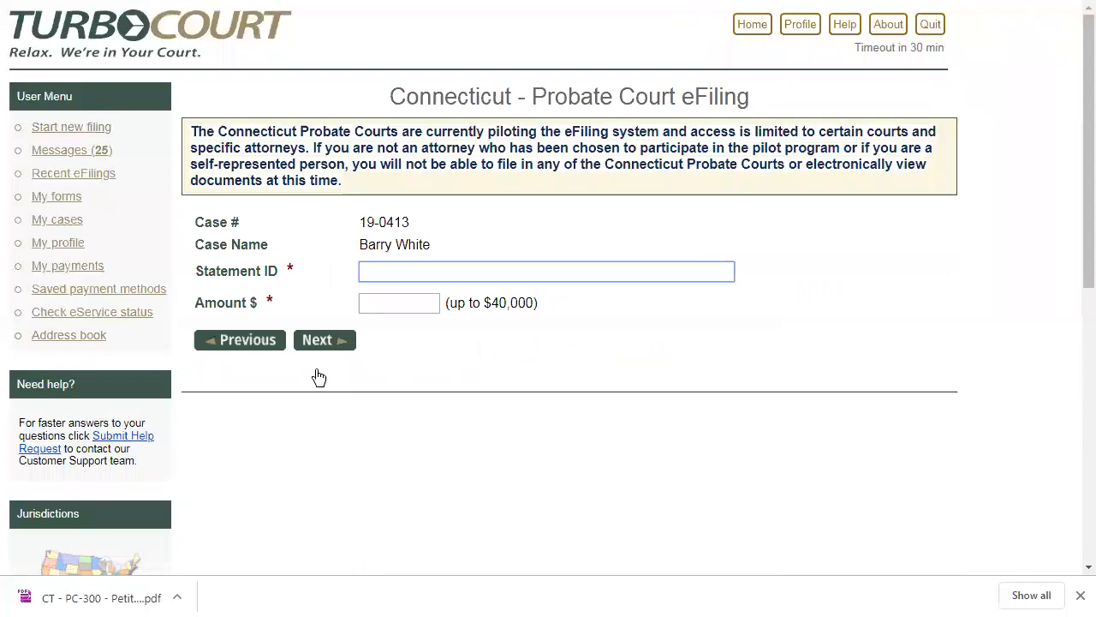
- Enter the statement ID from the billing summary and an amount of $10, and proceed to the payment form
{"action": "type", "text": "45017873"}
{"action": "left_click", "coordinate": [406, 303]}
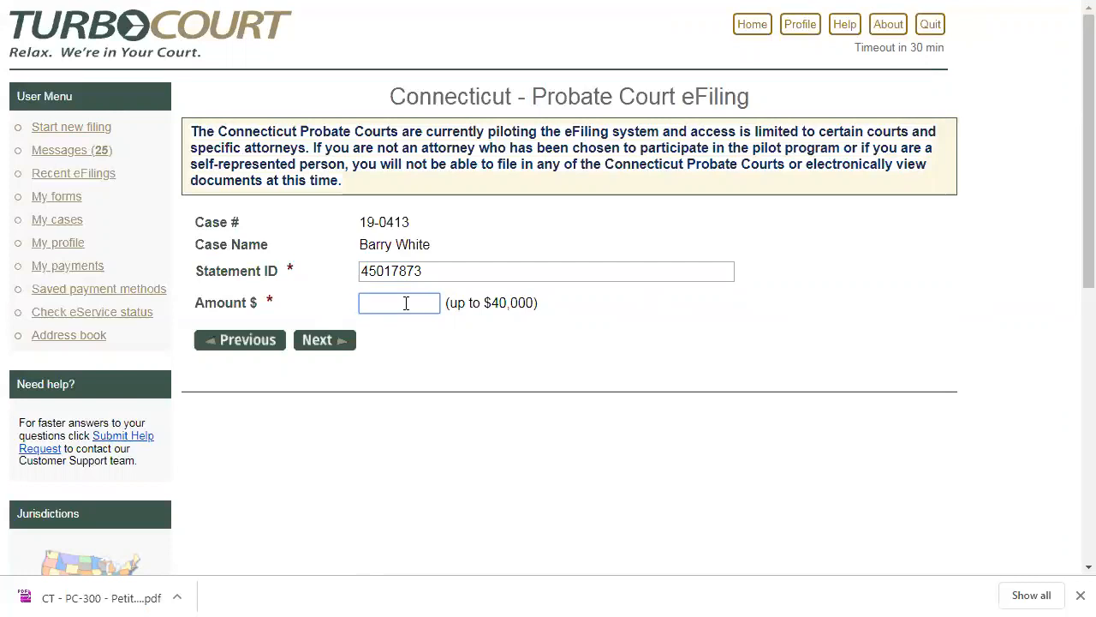
{"action": "type", "text": "10"}
{"action": "left_click", "coordinate": [311, 341]}
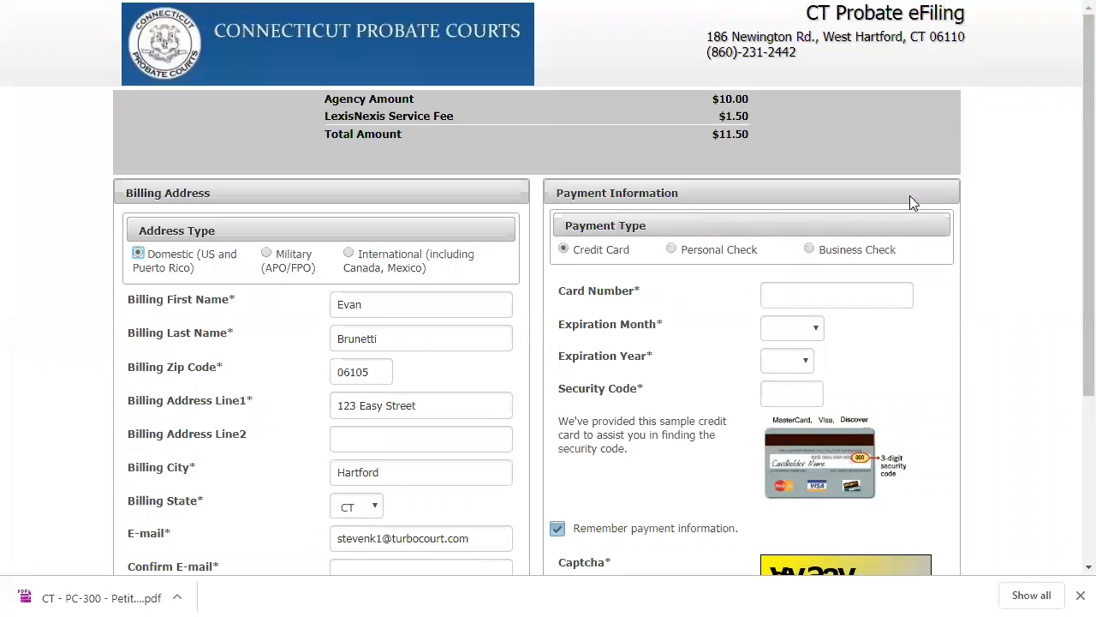
- Review the billing address and payment information form, and cancel the payment
{"action": "left_click_drag", "start_coordinate": [1073, 166], "coordinate": [1073, 333]}
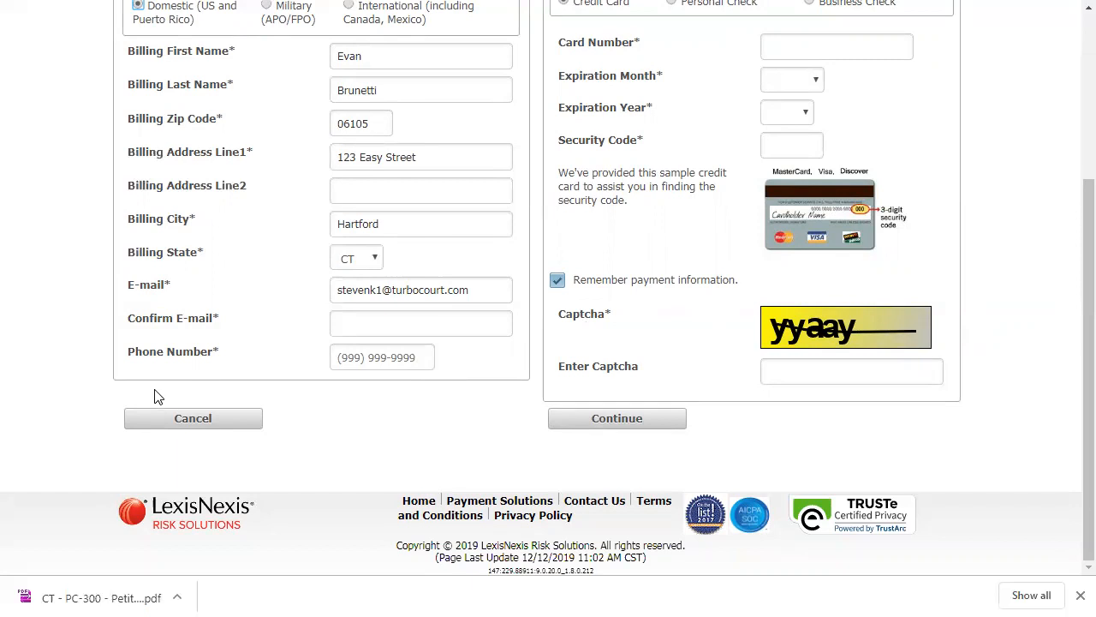
{"action": "left_click", "coordinate": [165, 418]}
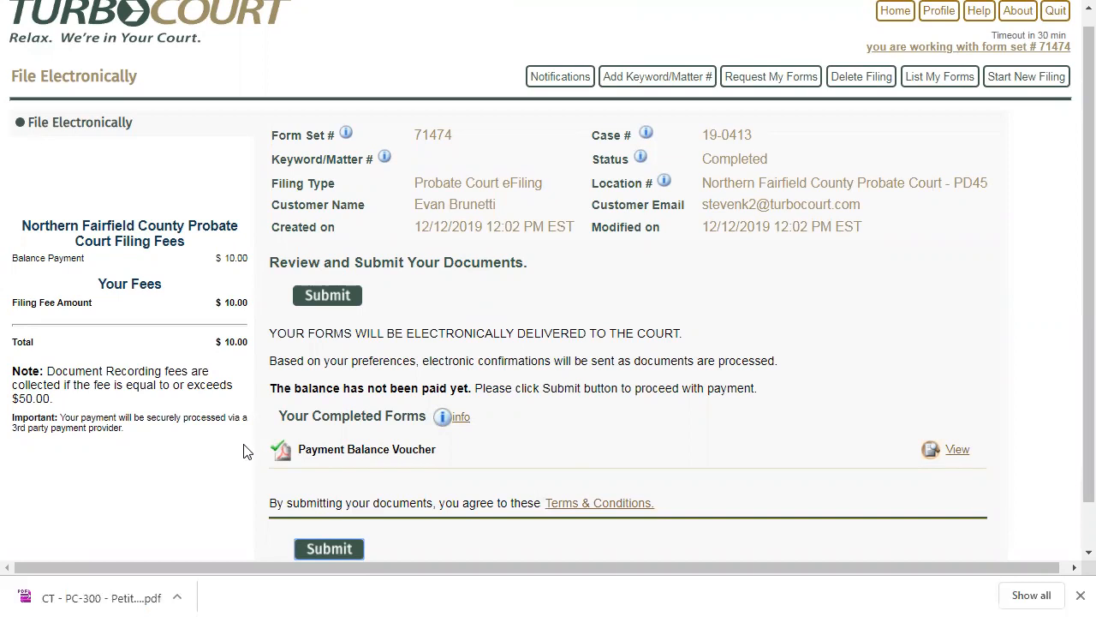
- View the Payment Balance Voucher enlarged, check its payment amount and payment status, and close it
{"action": "left_click", "coordinate": [954, 448]}
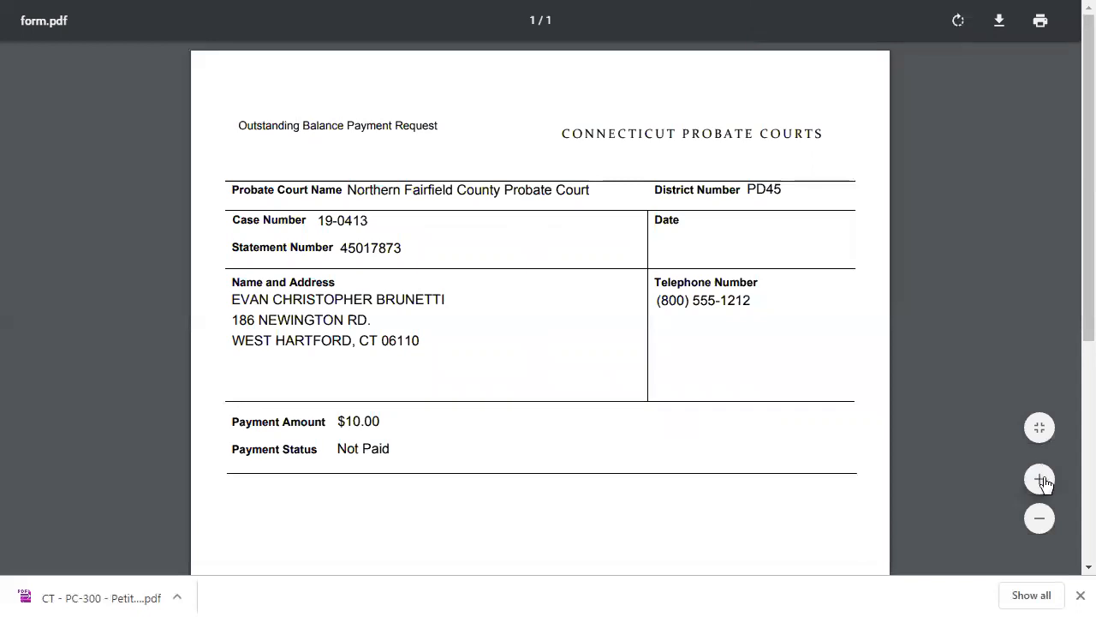
{"action": "left_click", "coordinate": [1043, 481]}
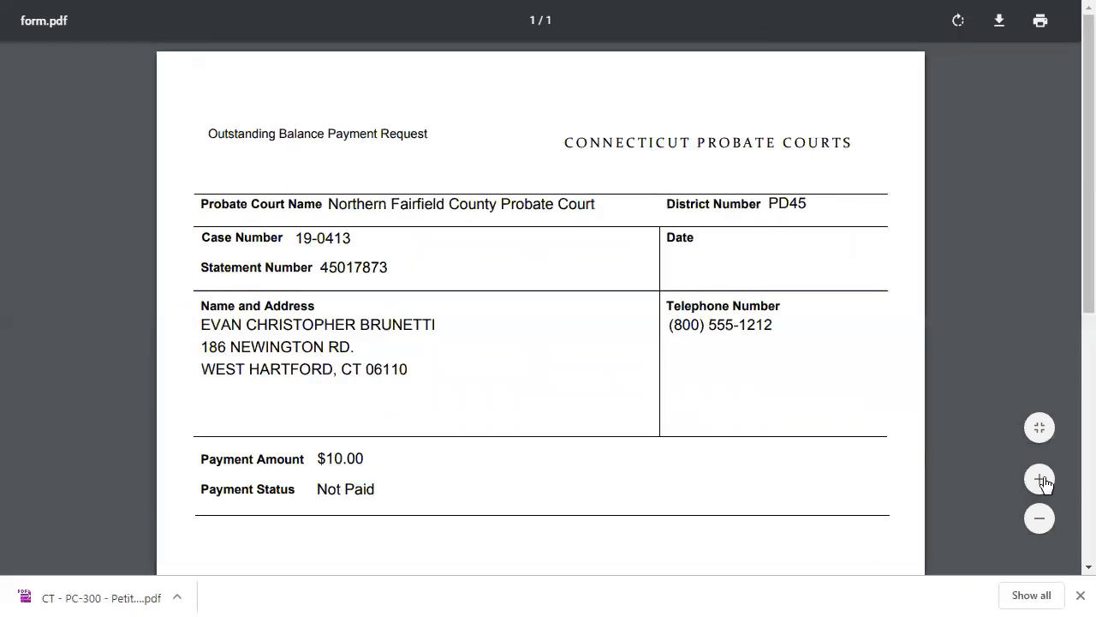
{"action": "left_click", "coordinate": [1043, 480]}
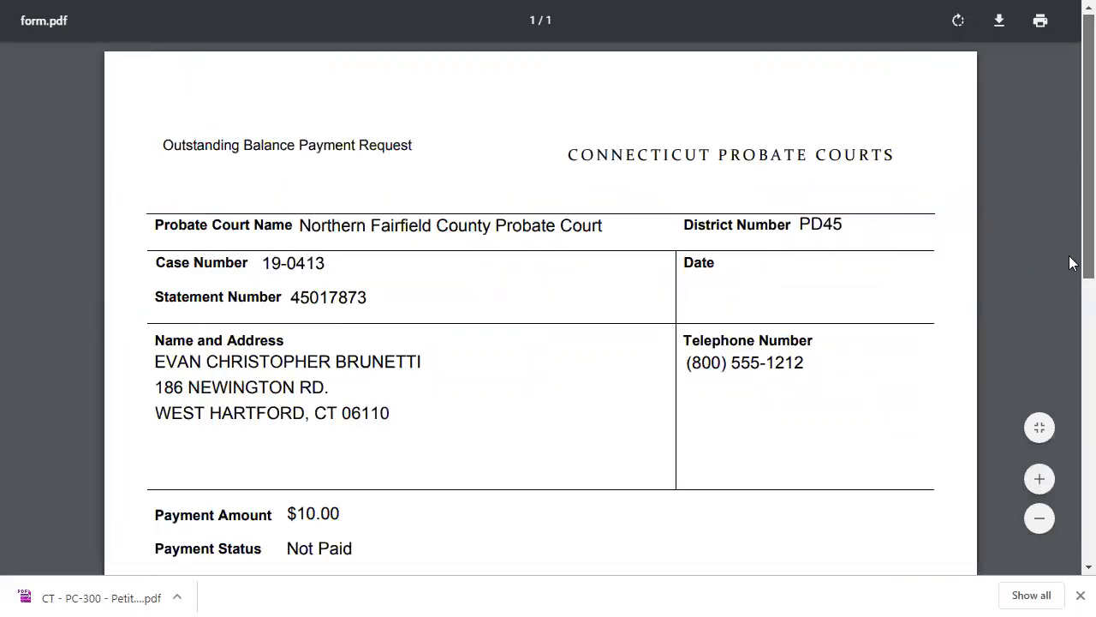
{"action": "scroll", "coordinate": [1070, 274], "scroll_direction": "down", "scroll_amount": 1}
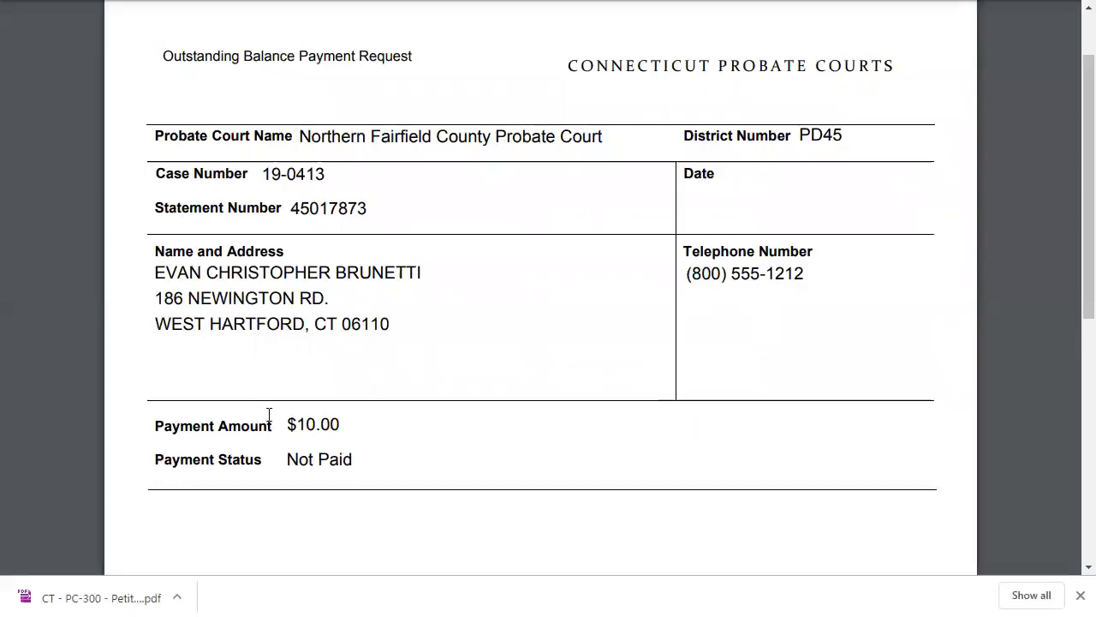
{"action": "key", "text": "ctrl+w"}
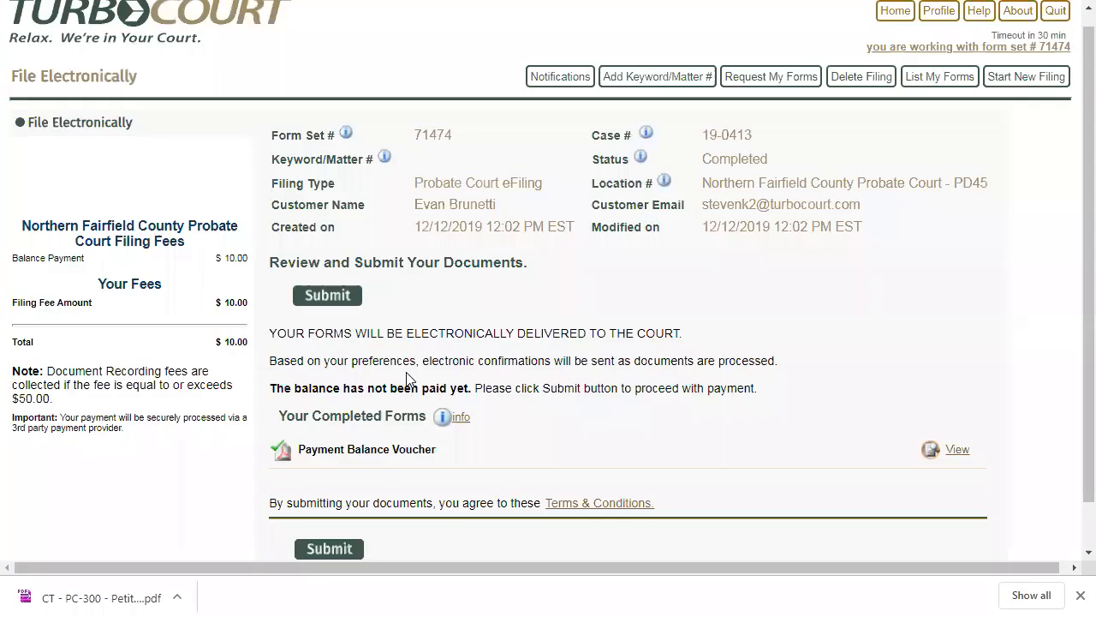